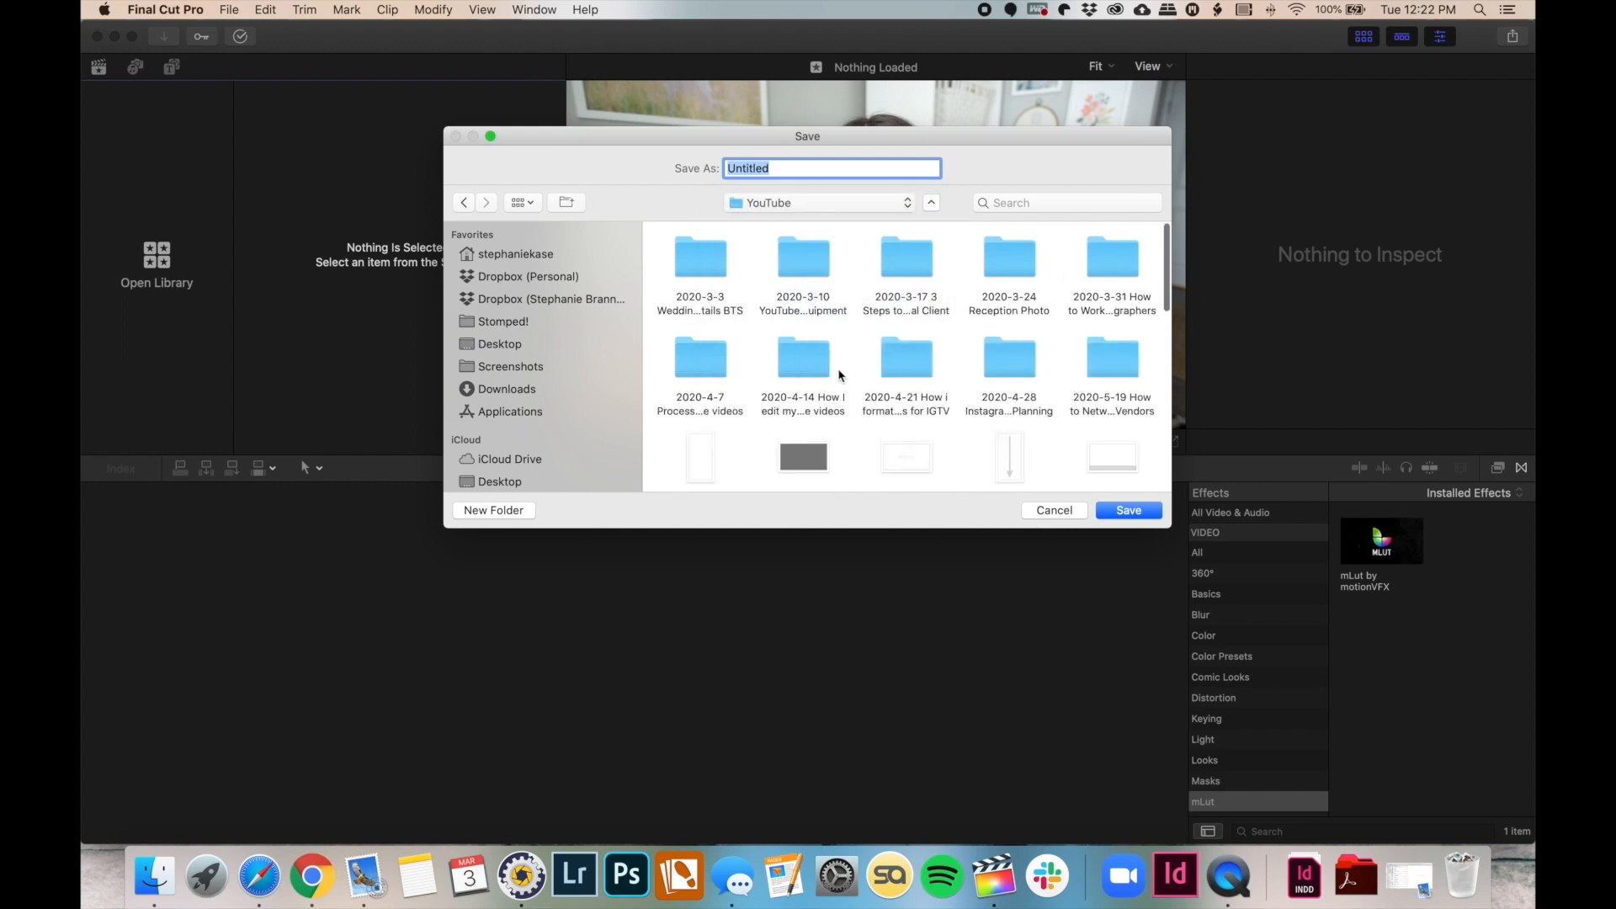
Save the new library as "Instagram for Photographers" in the 2020-4-28 Instagram Feed Planning folder
double_click(1023, 357)
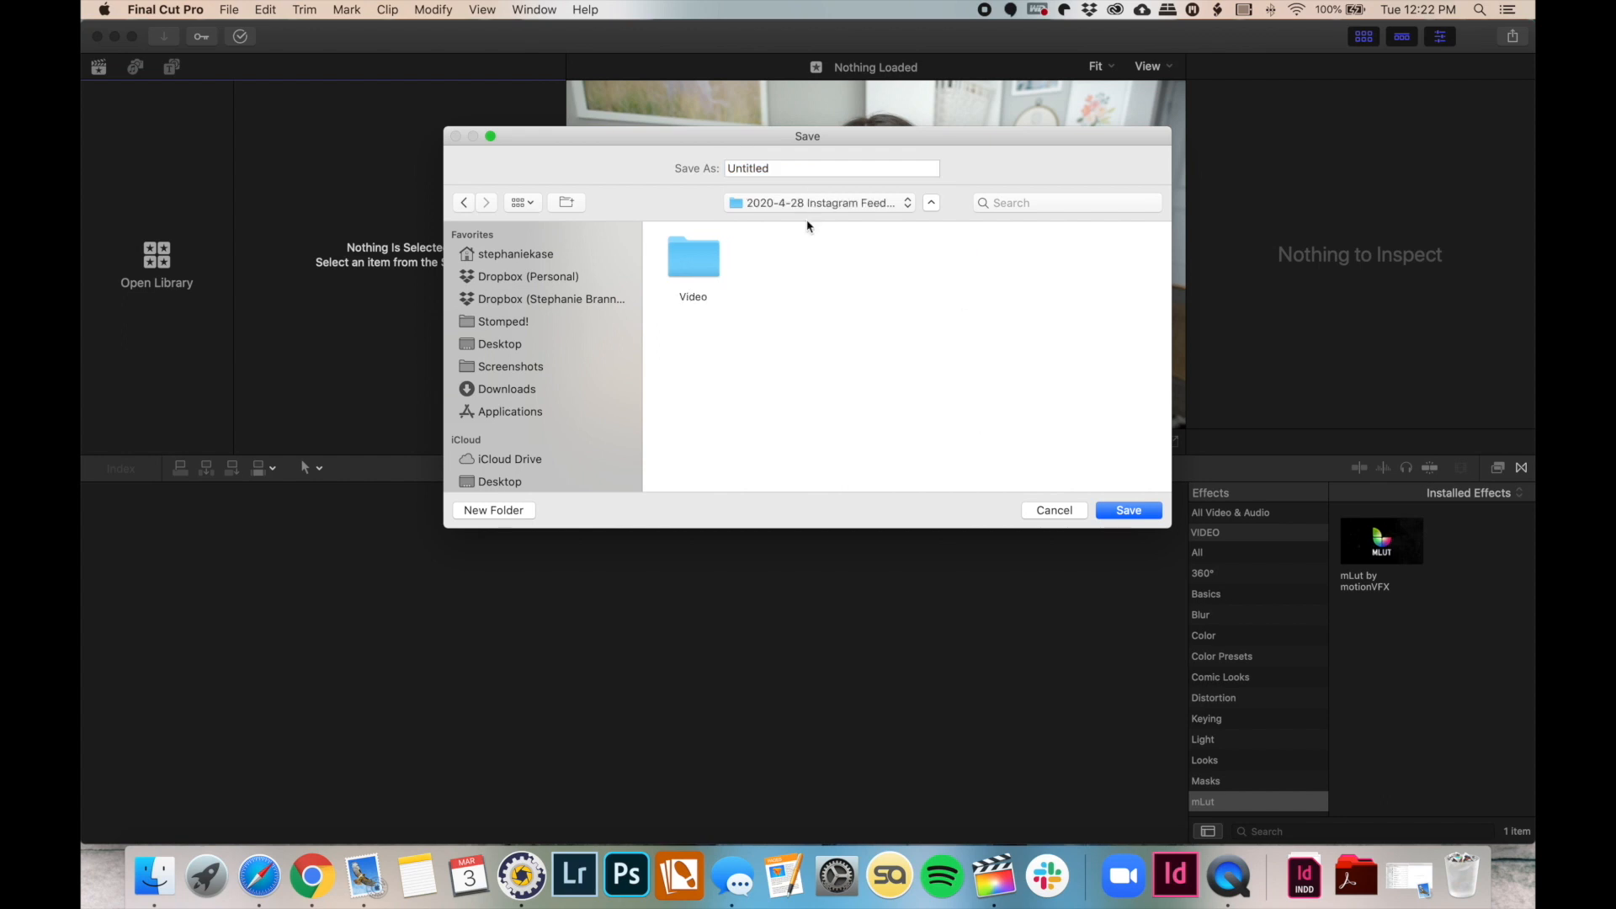
double_click(768, 167)
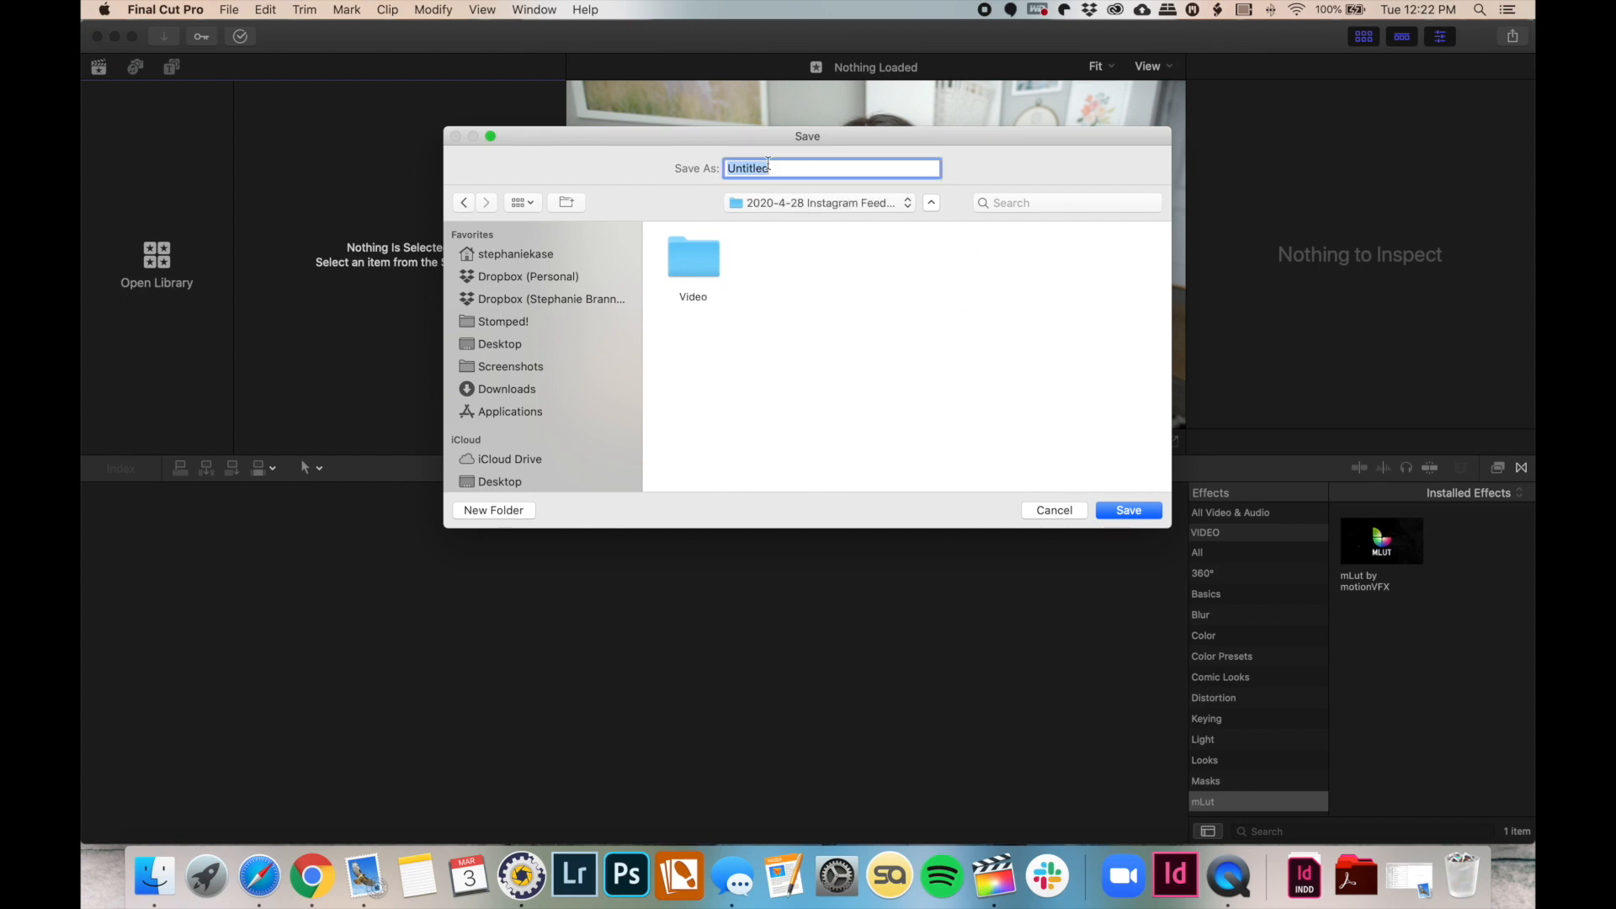
text(Instagram for Photographe)
click(1128, 511)
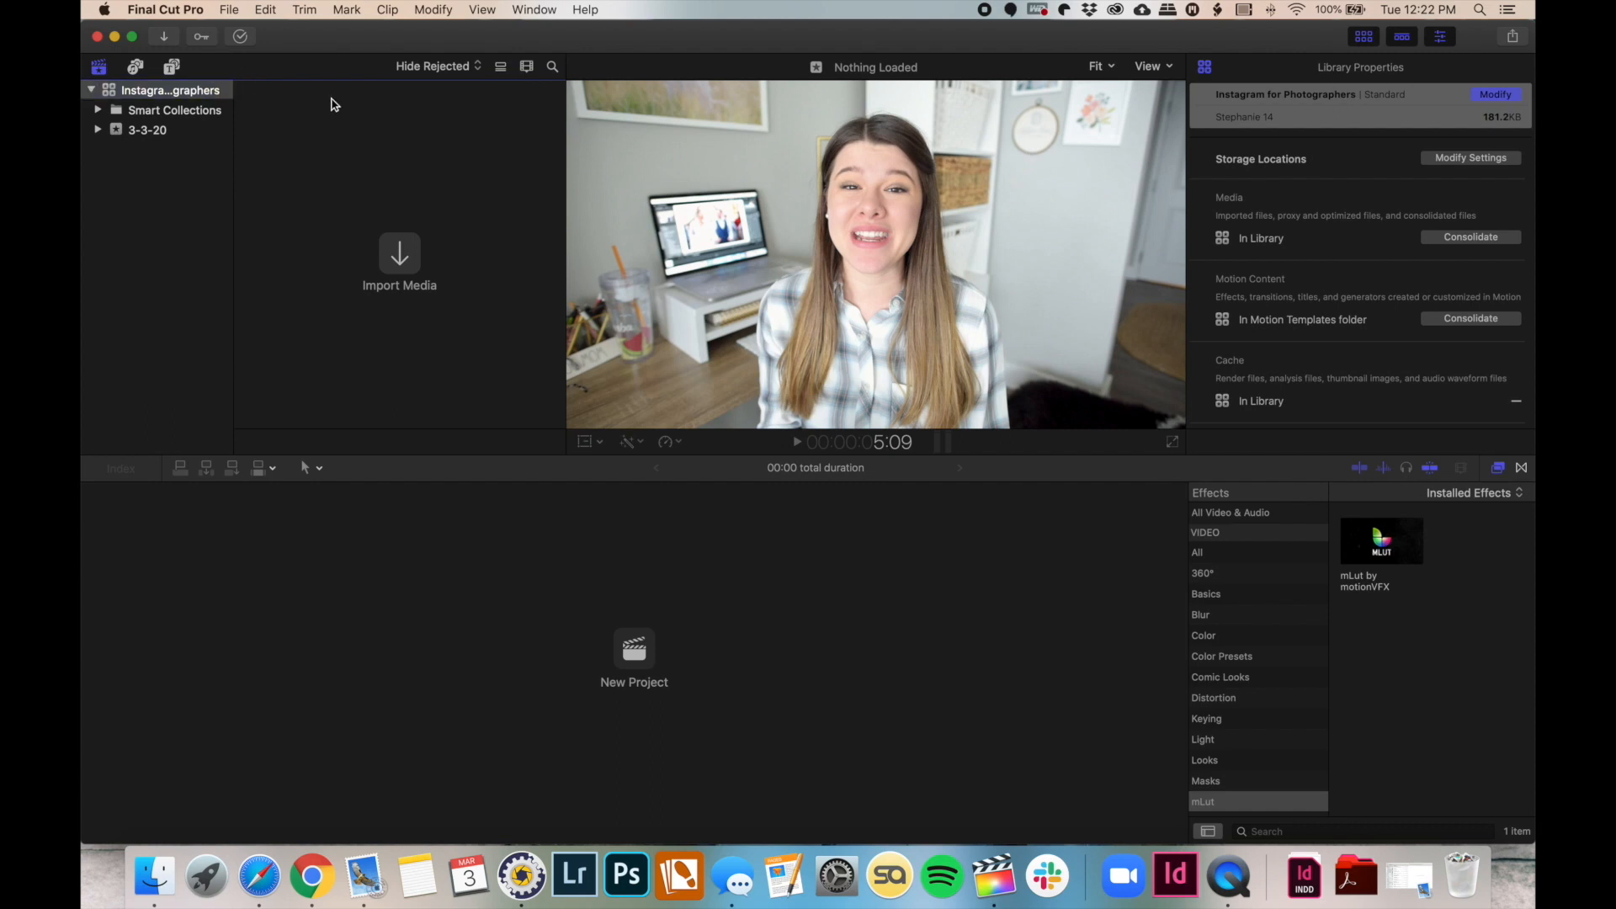
Create a project named "YouTube" in the 3-3-20 event with 1080p HD format, 1920x1080 resolution and 24p rate
click(229, 12)
mouse_move(237, 31)
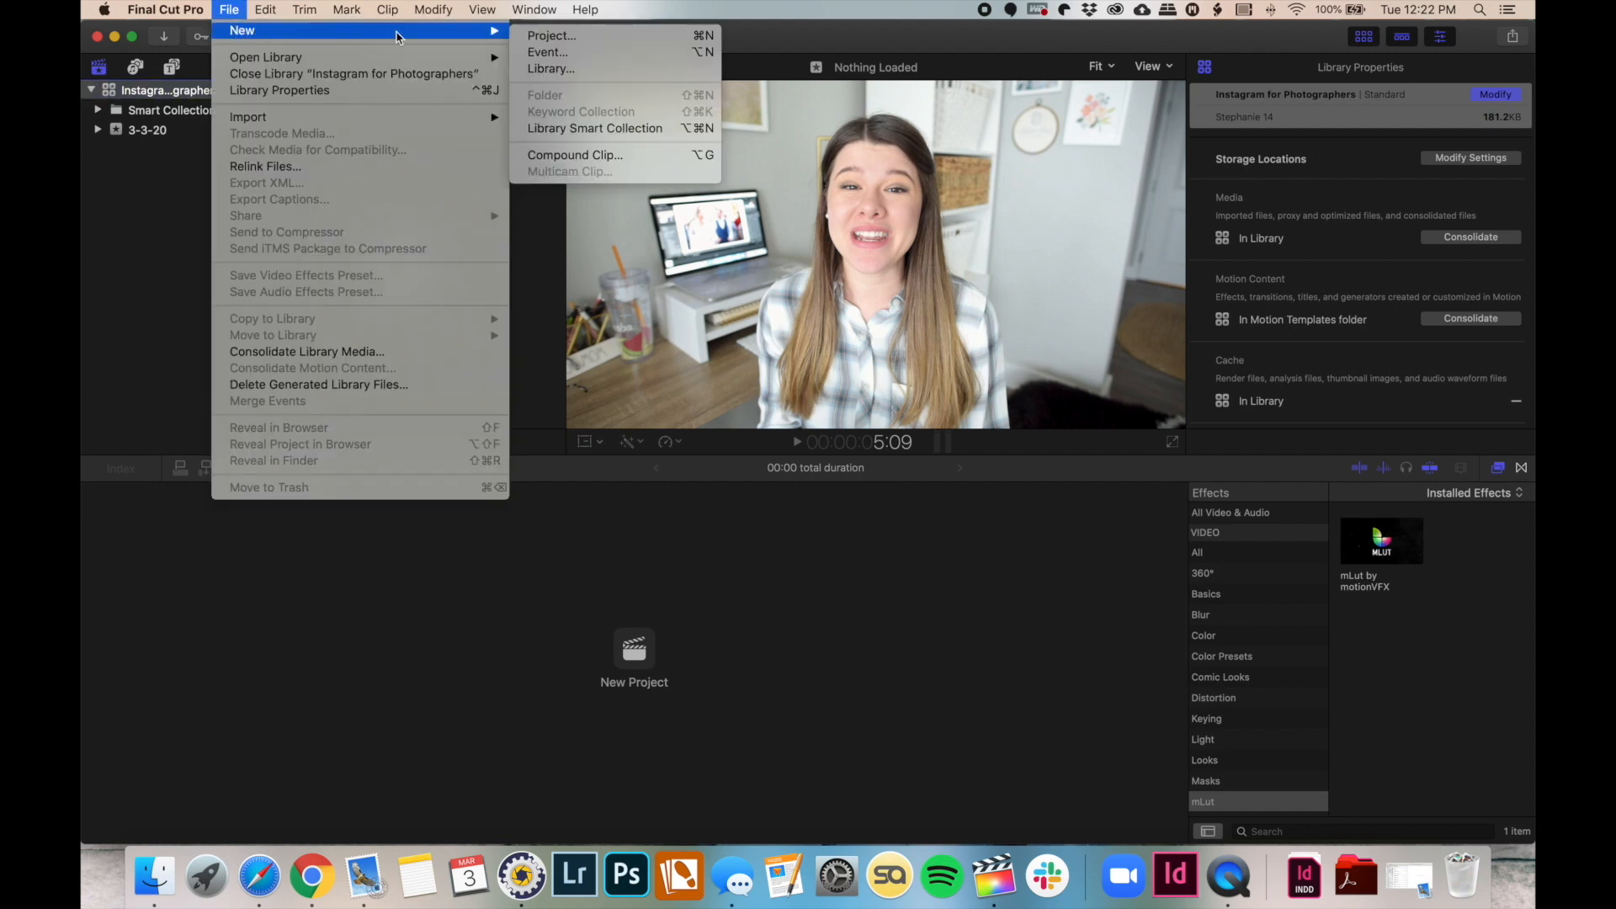
click(547, 37)
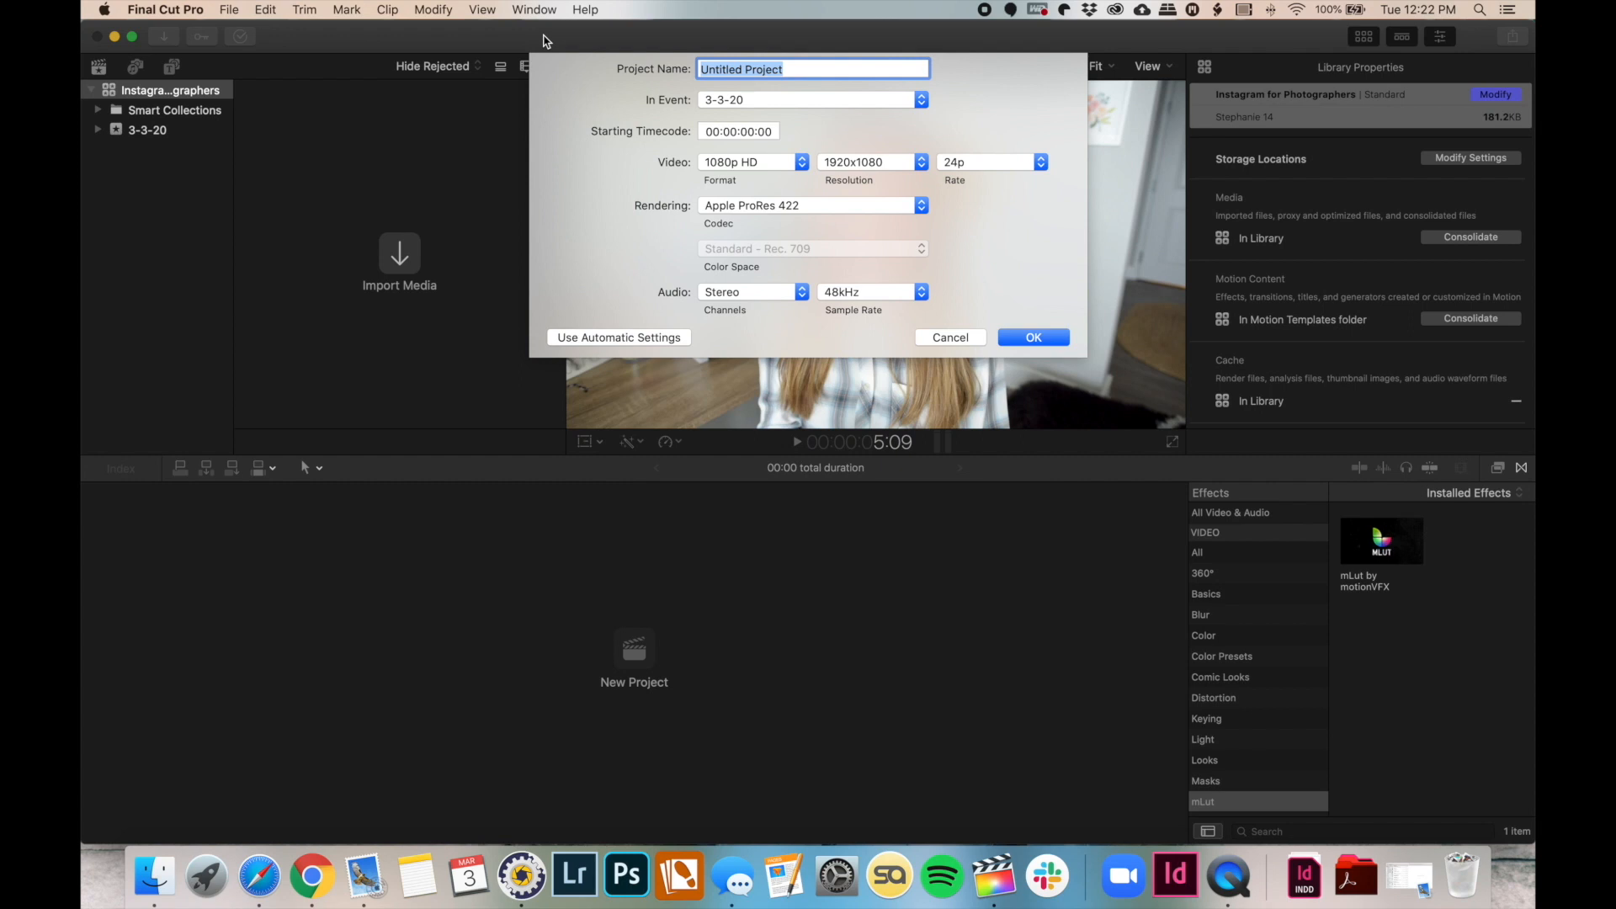
text(YouTube)
click(772, 162)
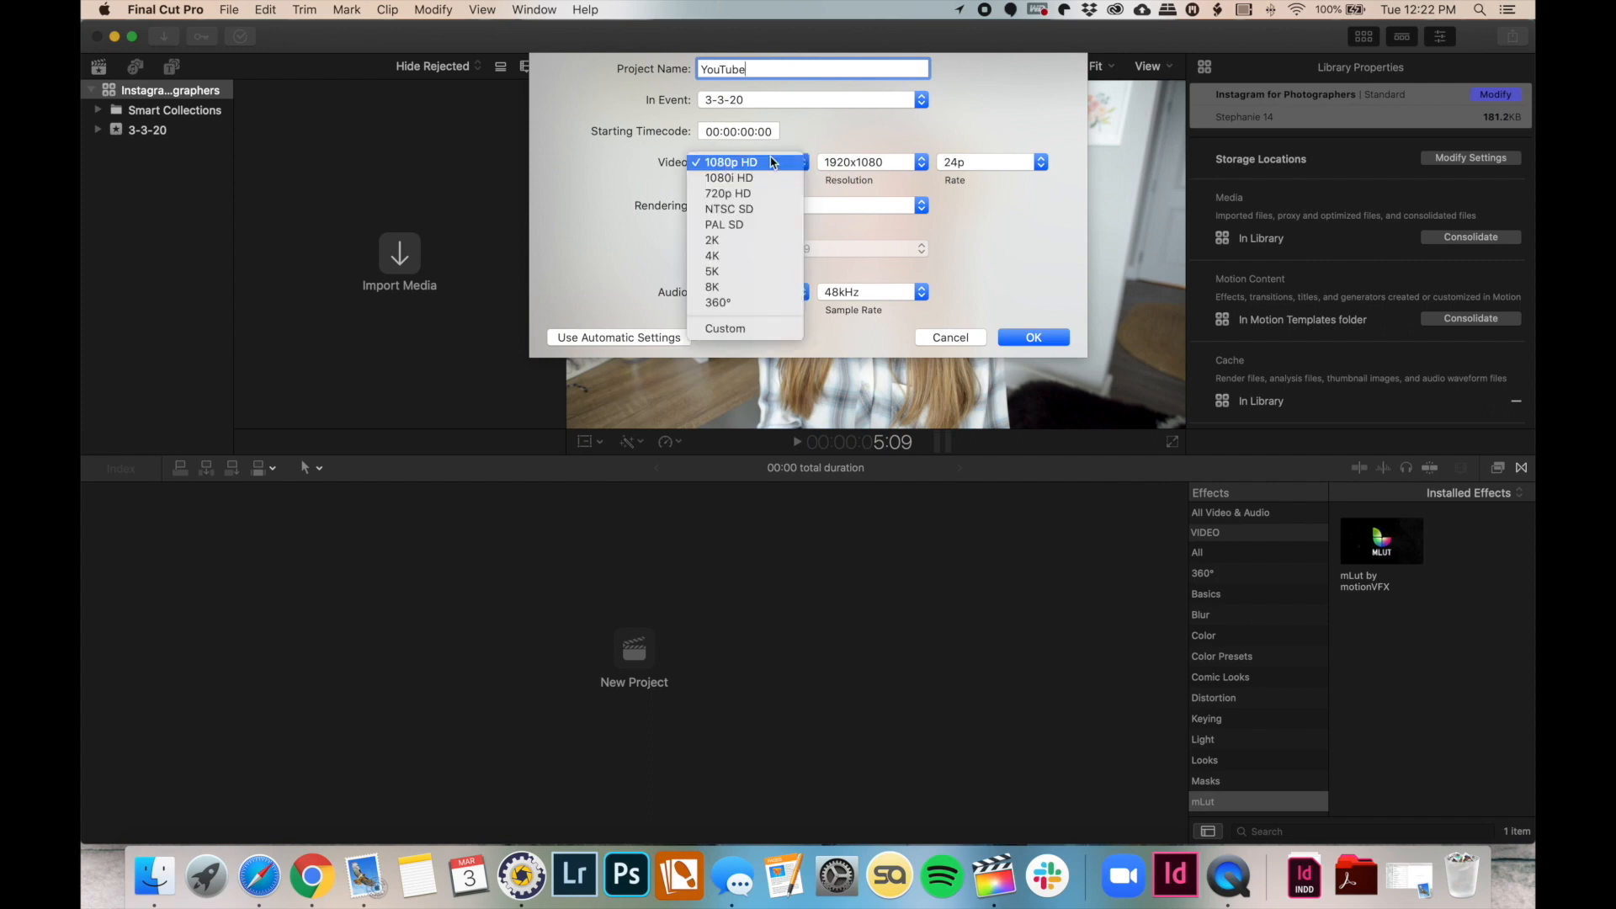
click(768, 163)
click(889, 162)
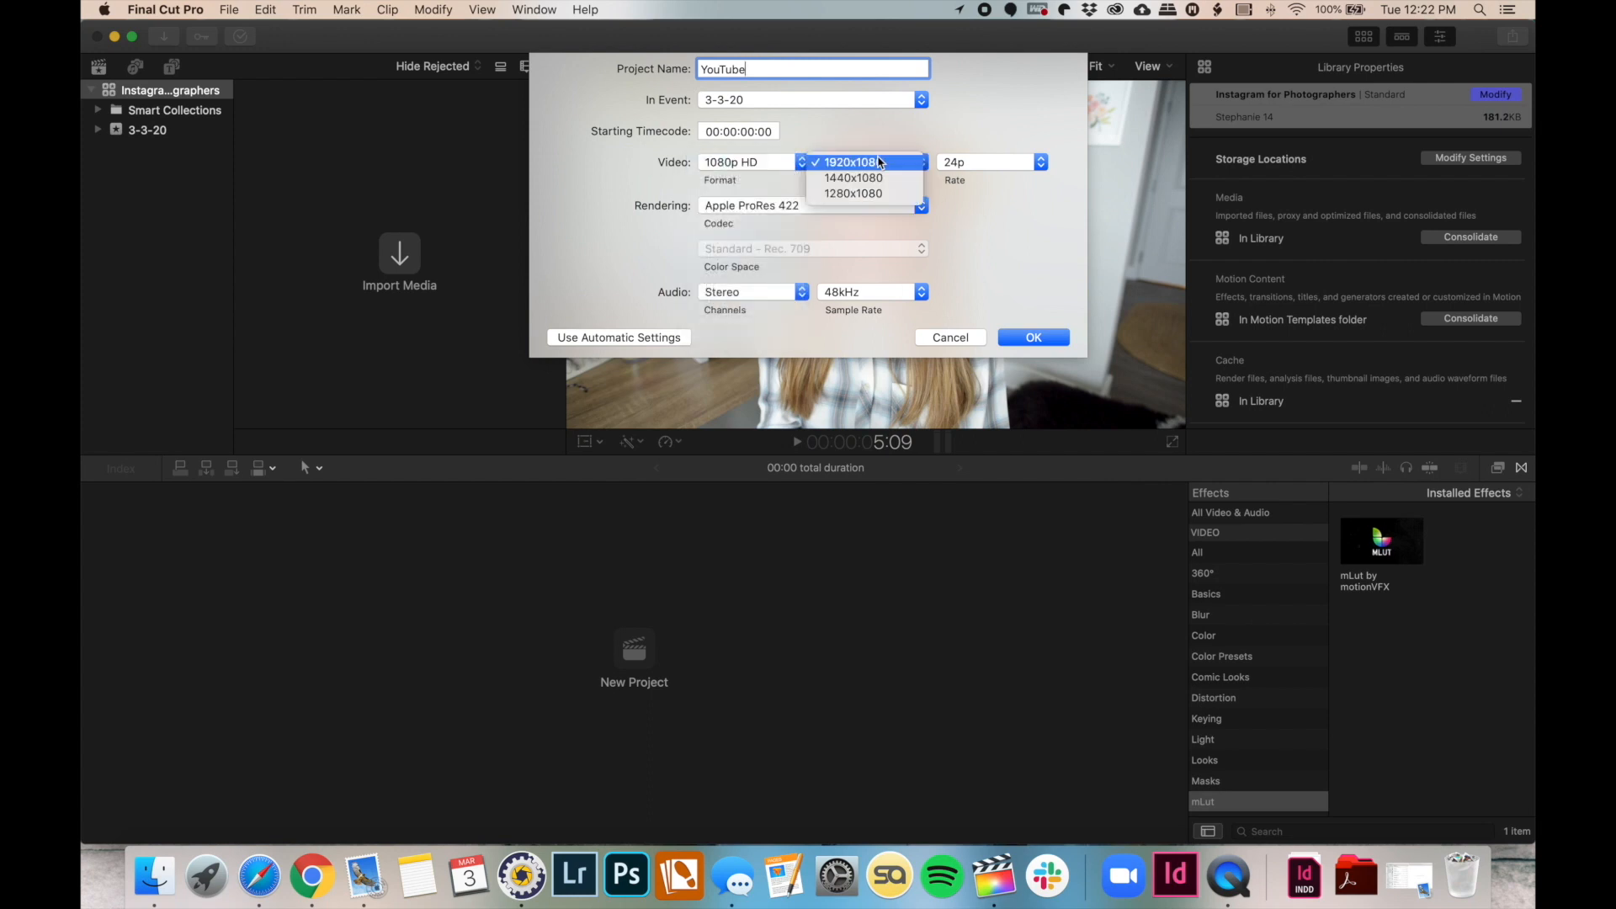
click(891, 162)
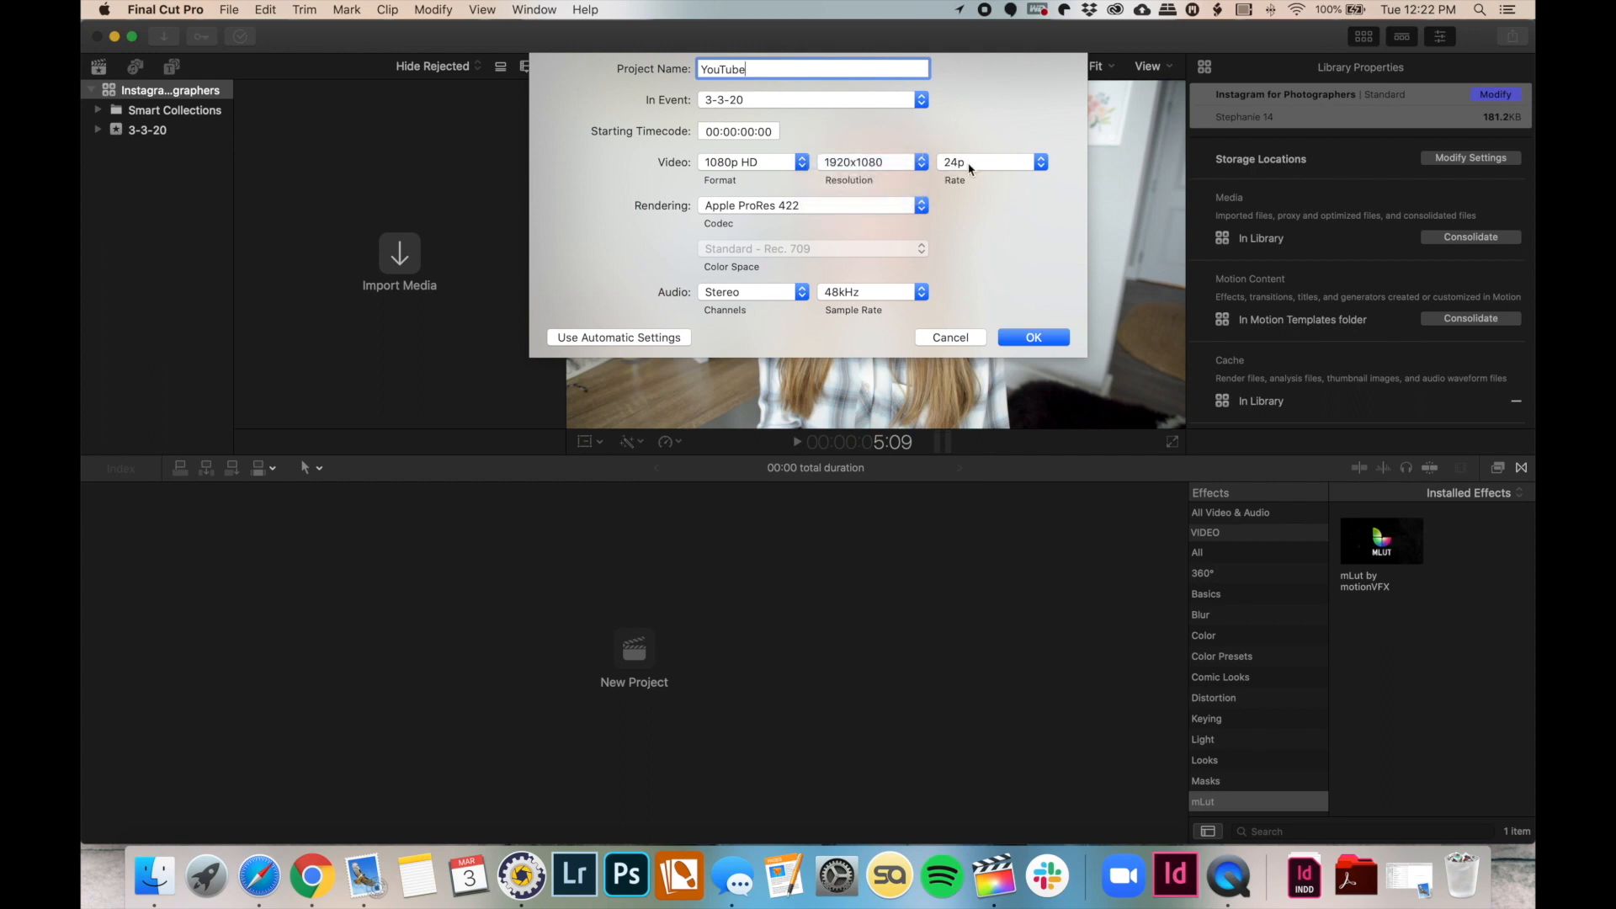
click(996, 173)
click(997, 168)
click(1034, 336)
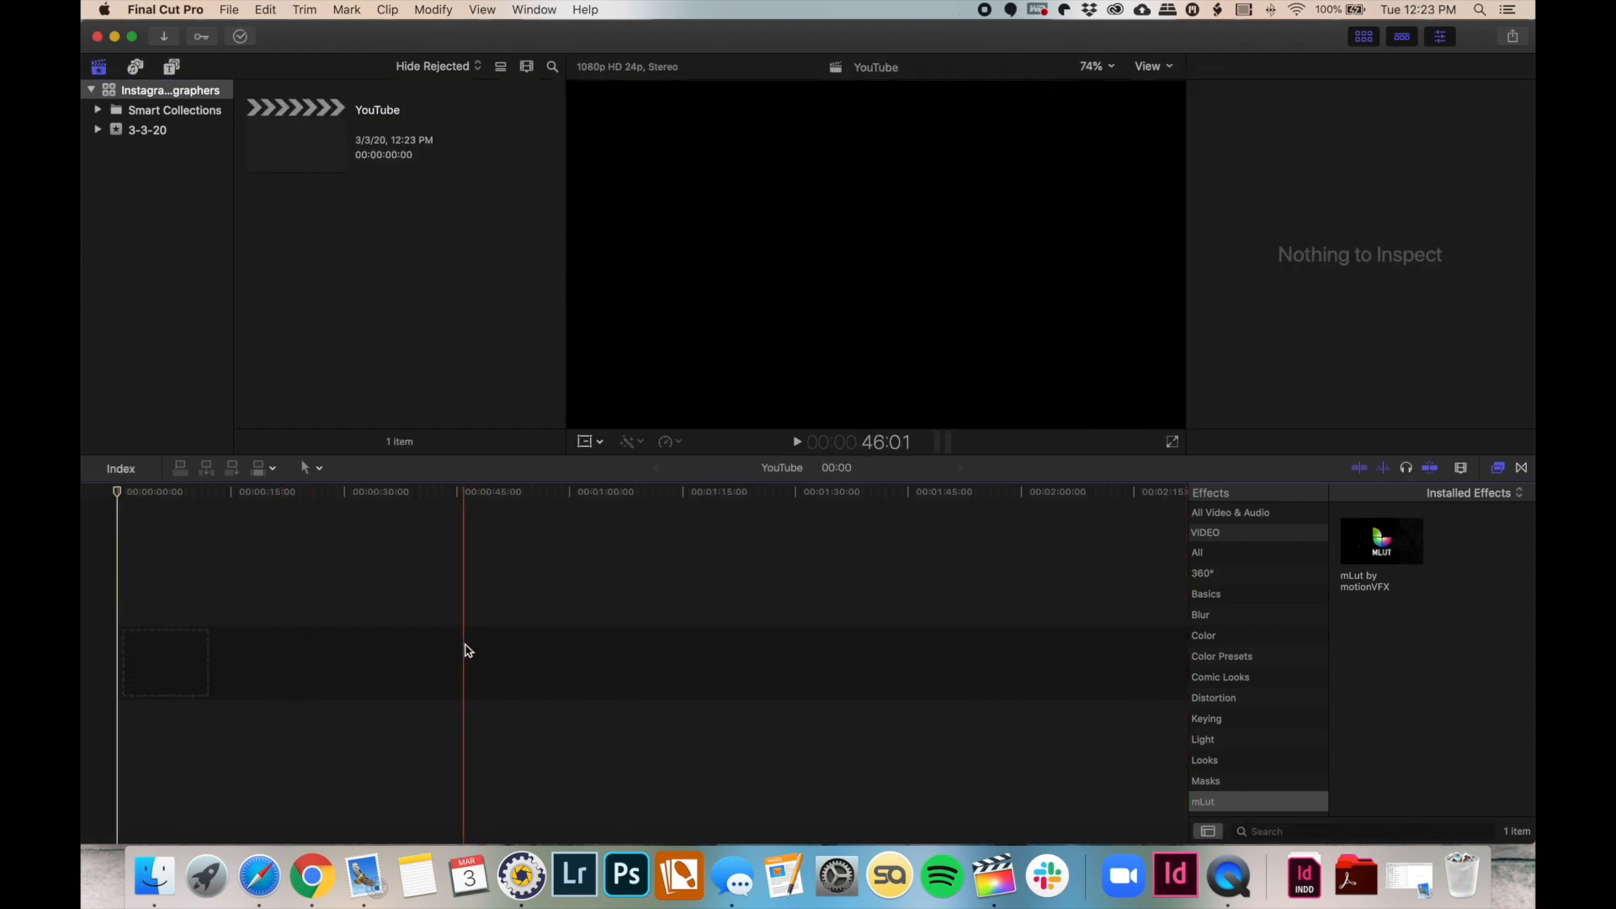
Switch to Finder, find SLK_4206.MOV in the Instagram Feed Planning project's Video folder and add it to the start of the YouTube timeline
click(154, 876)
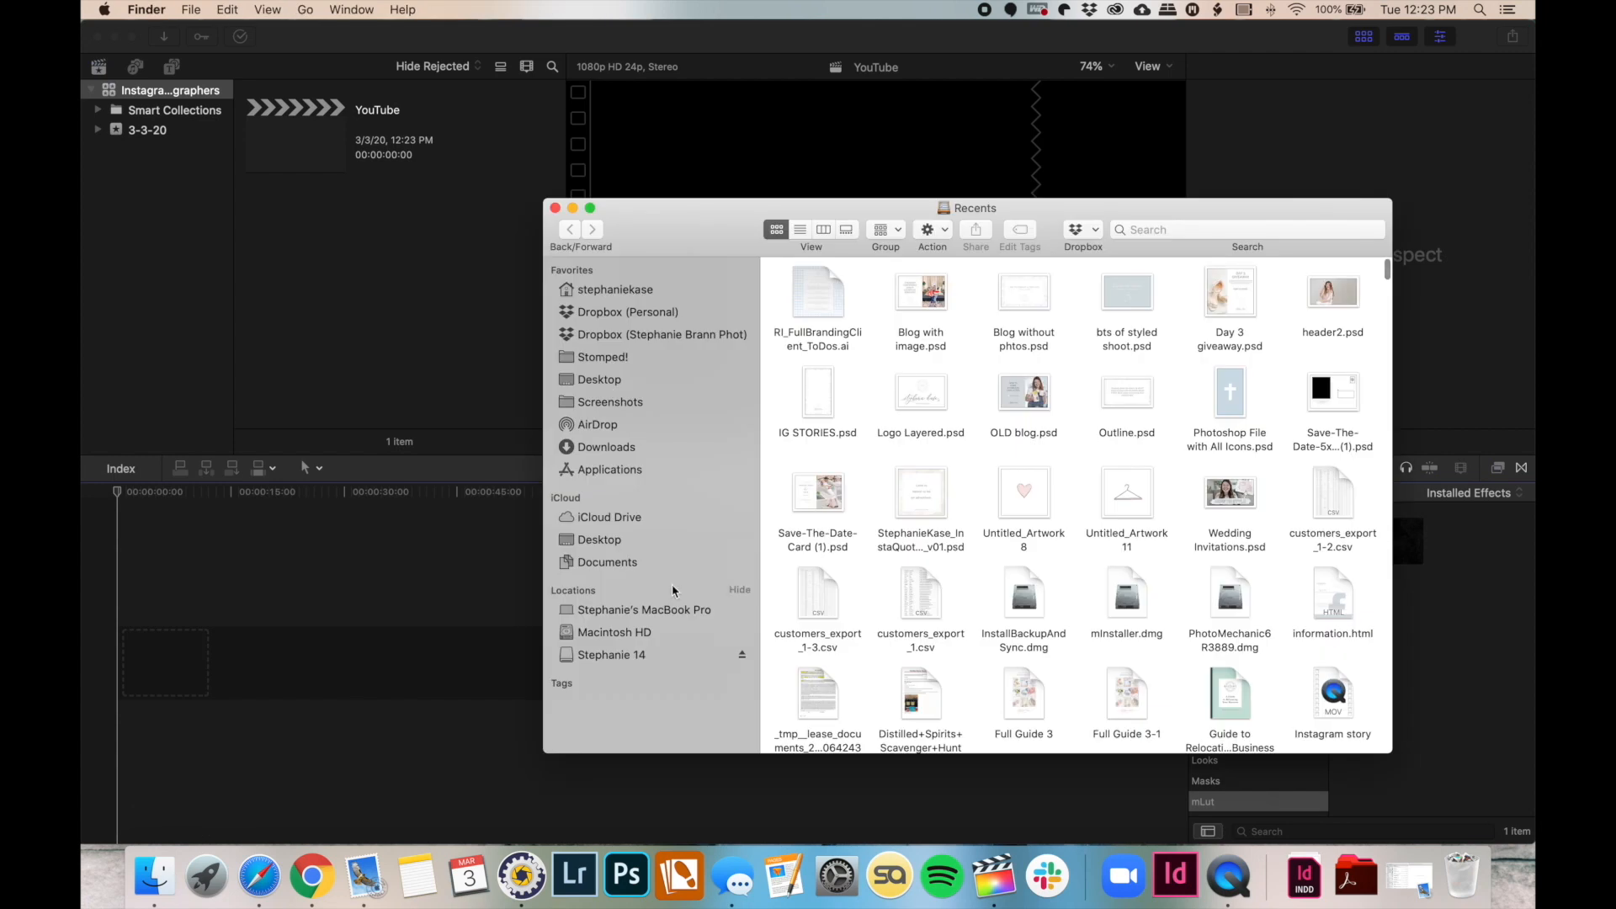
click(653, 663)
double_click(1317, 478)
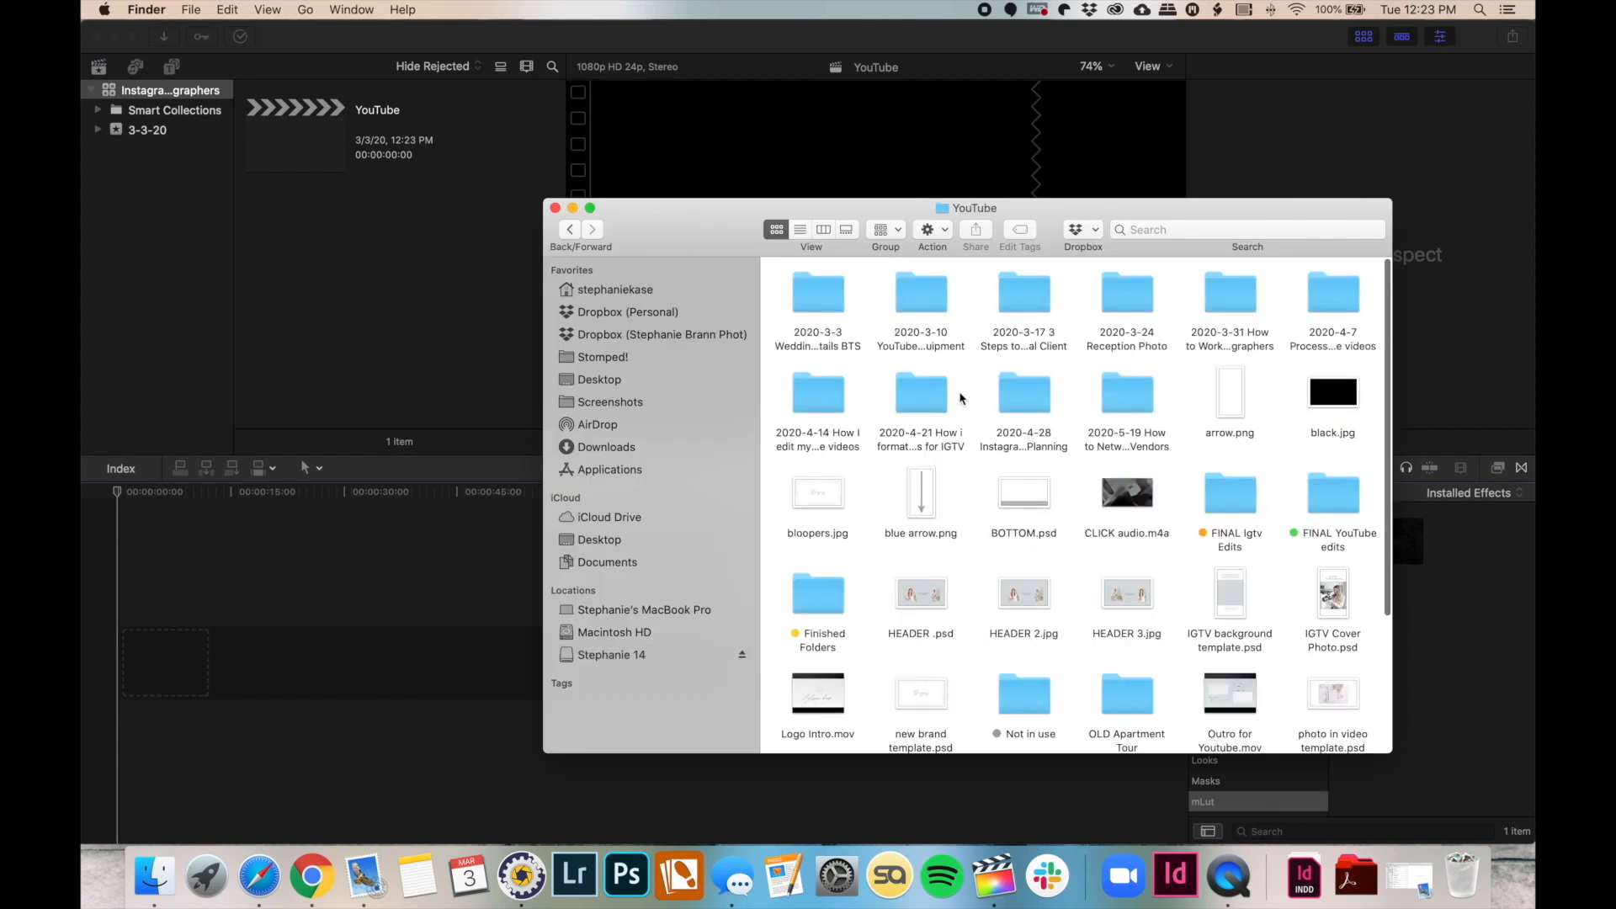
double_click(1032, 389)
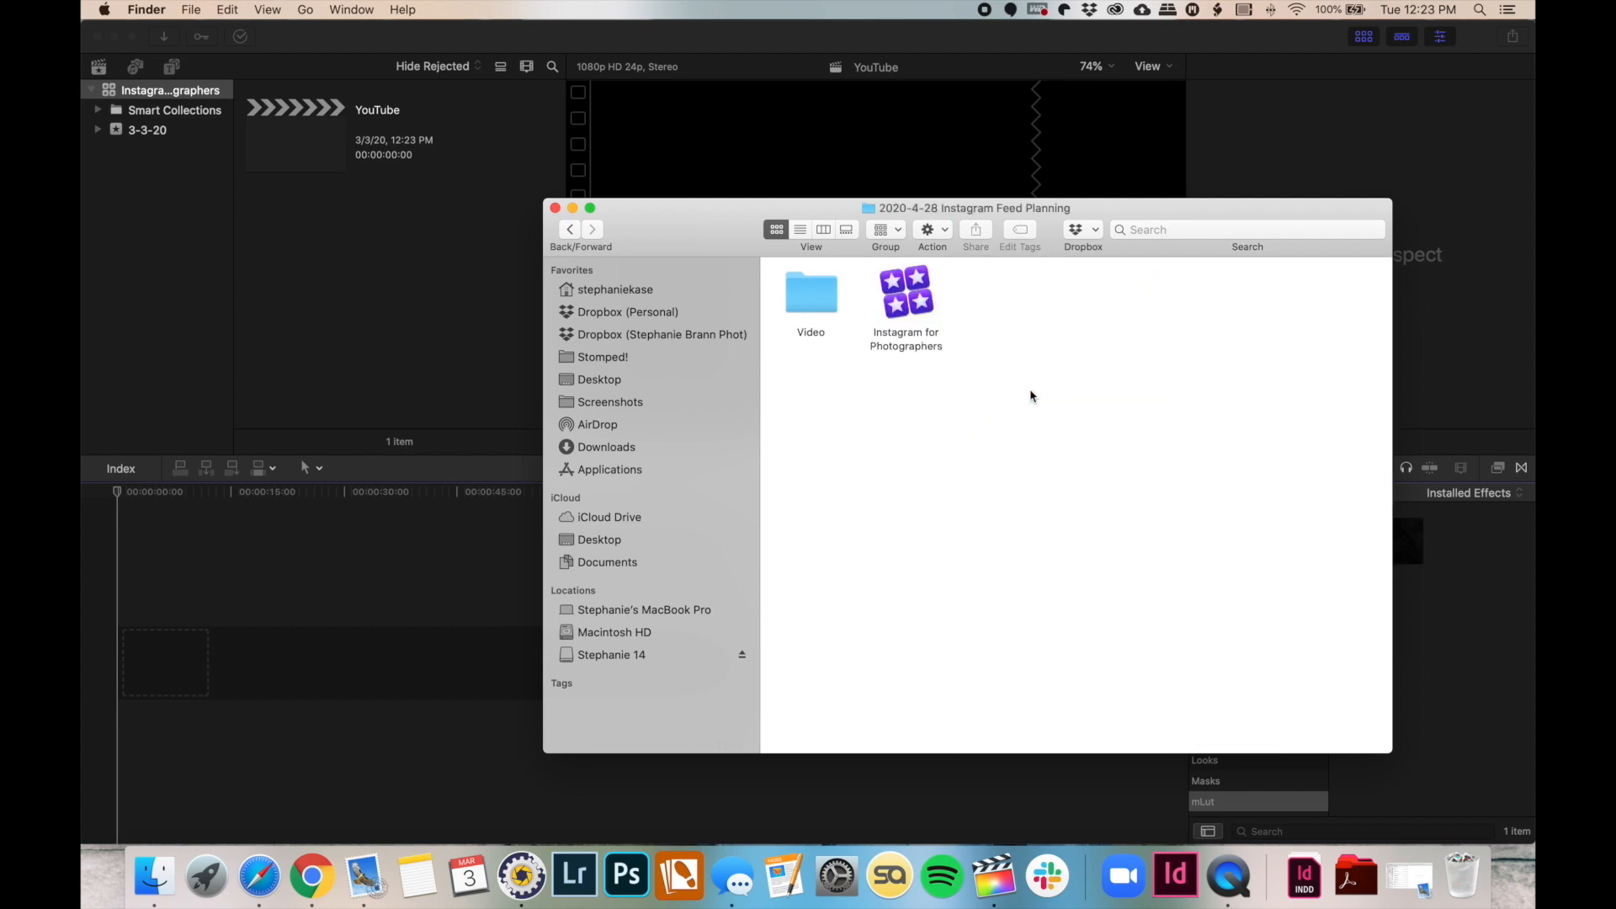
double_click(808, 289)
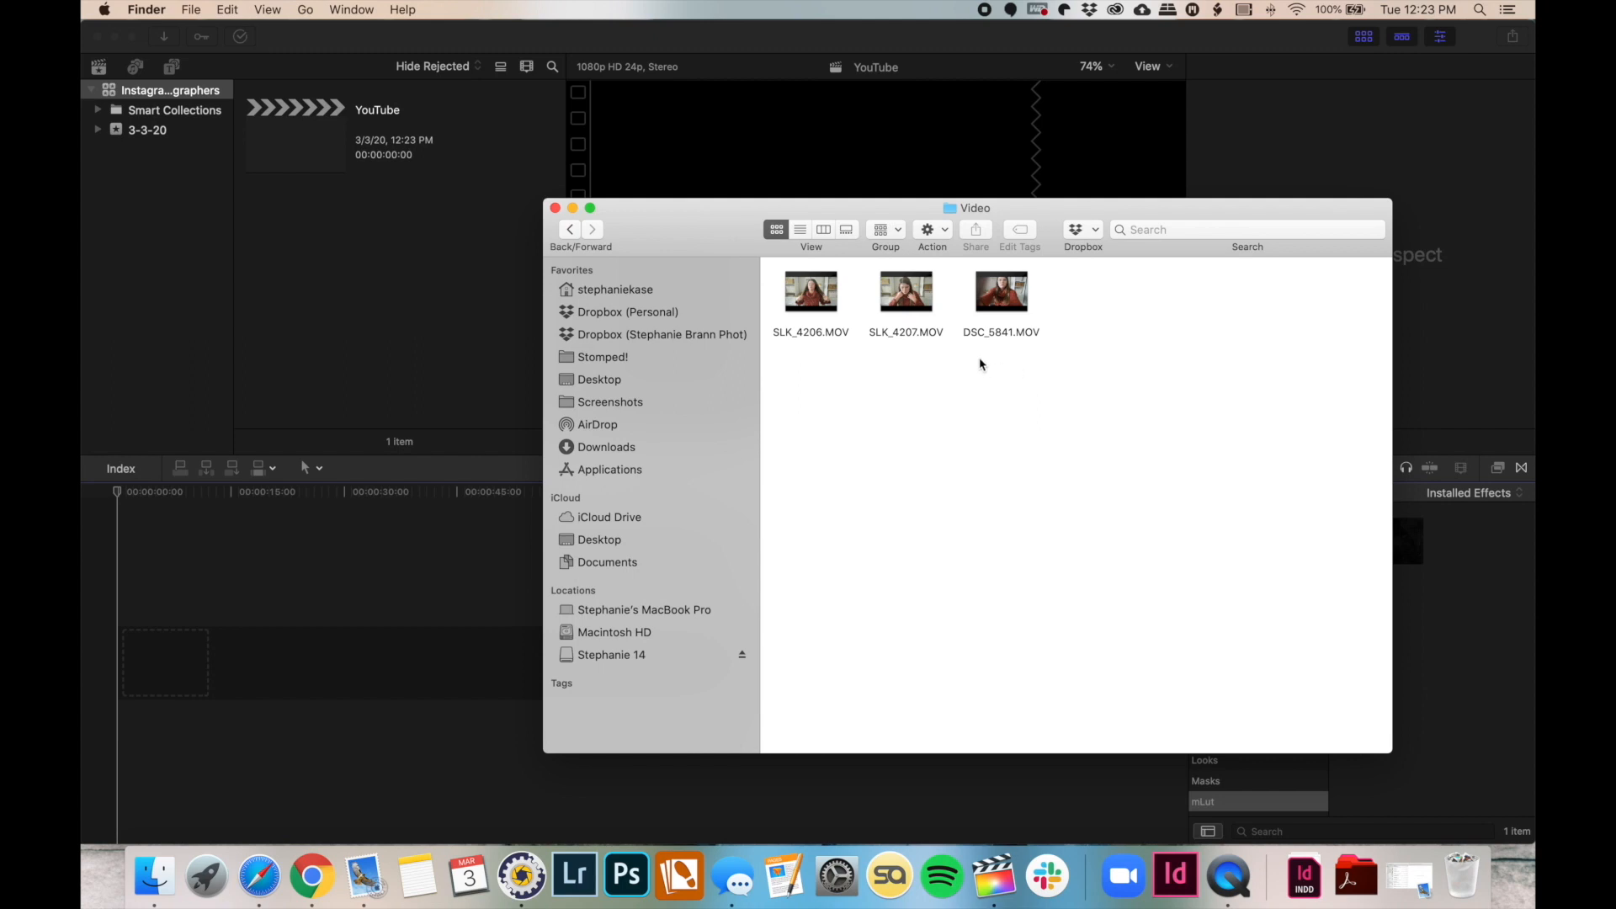
drag(802, 336, 162, 651)
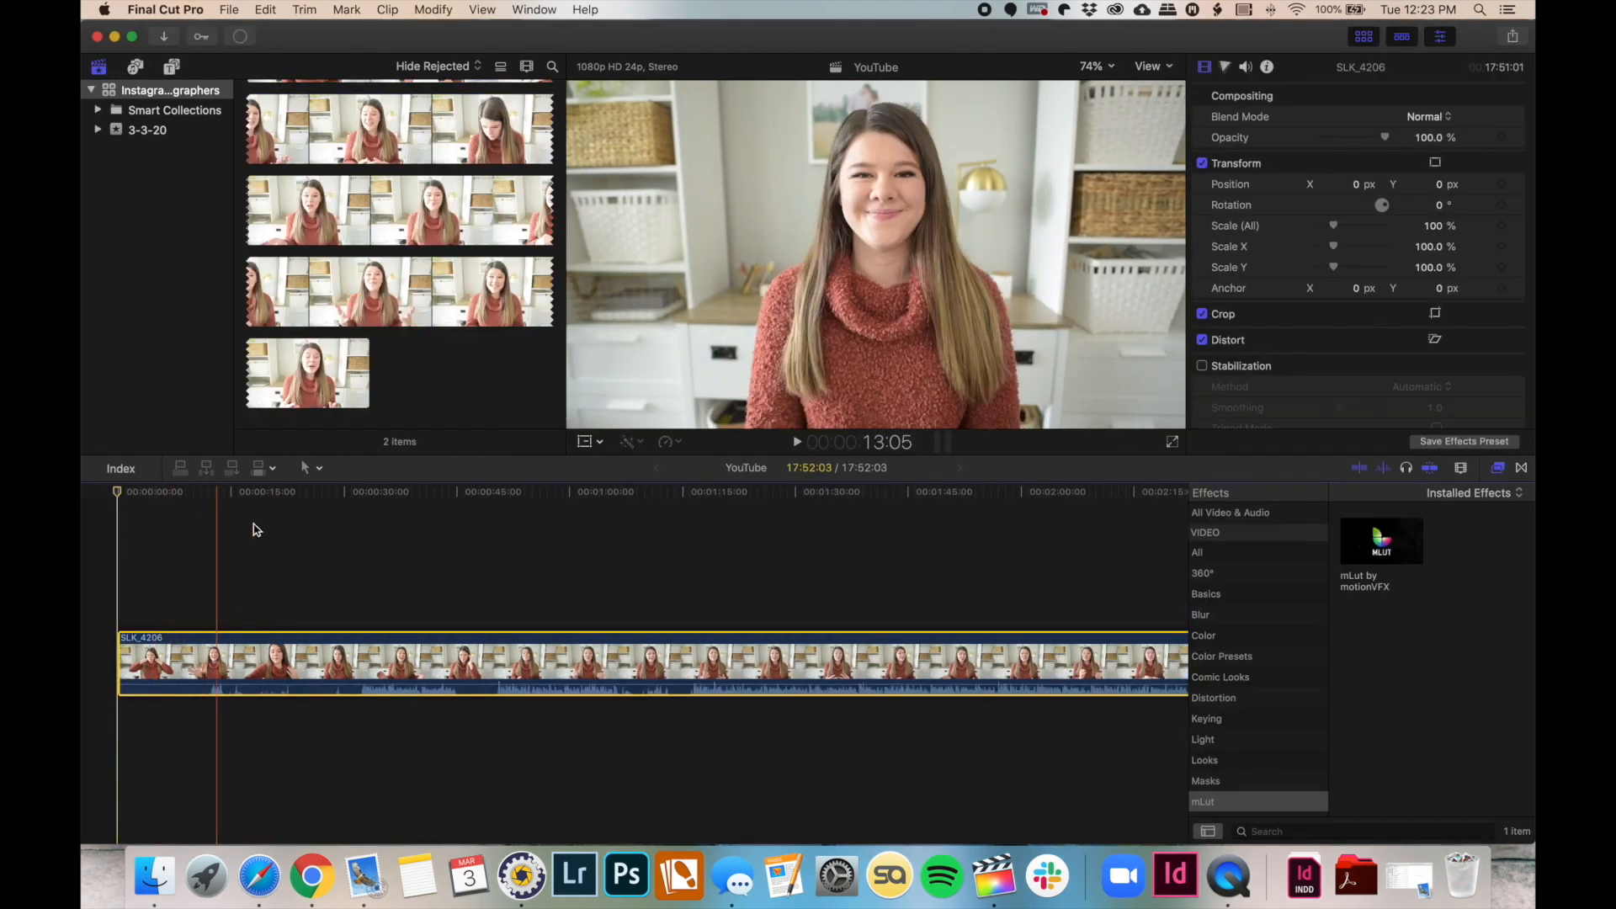
Apply the mLut by motionVFX effect to the SLK_4206 clip on the timeline
scroll(344, 535, right, 10)
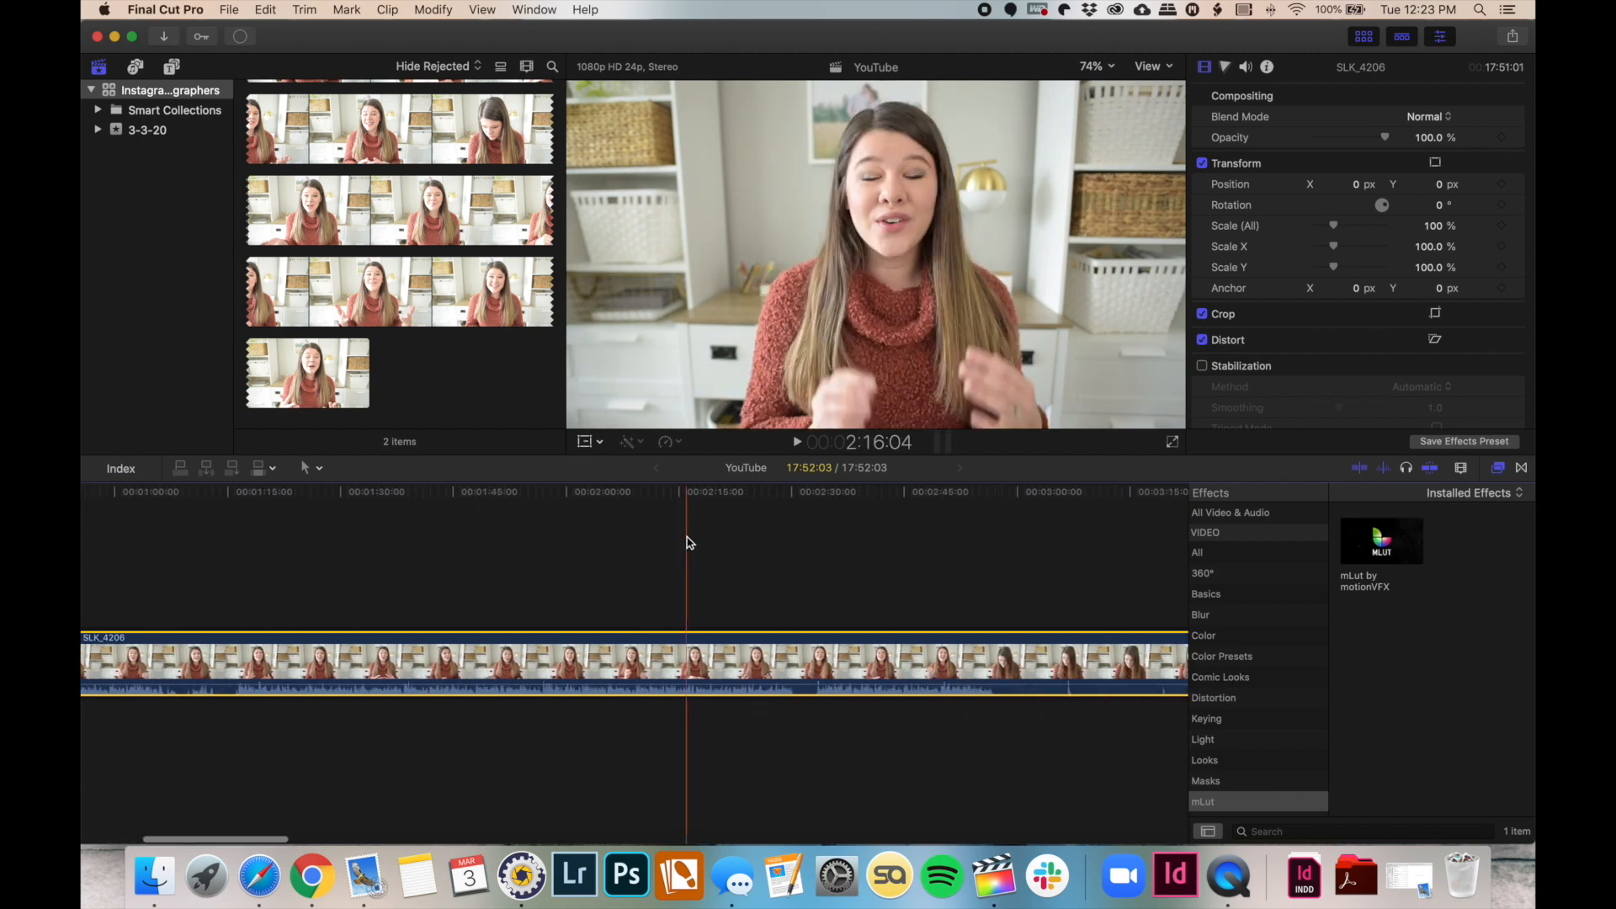
scroll(687, 543, left, 10)
drag(1382, 542, 783, 661)
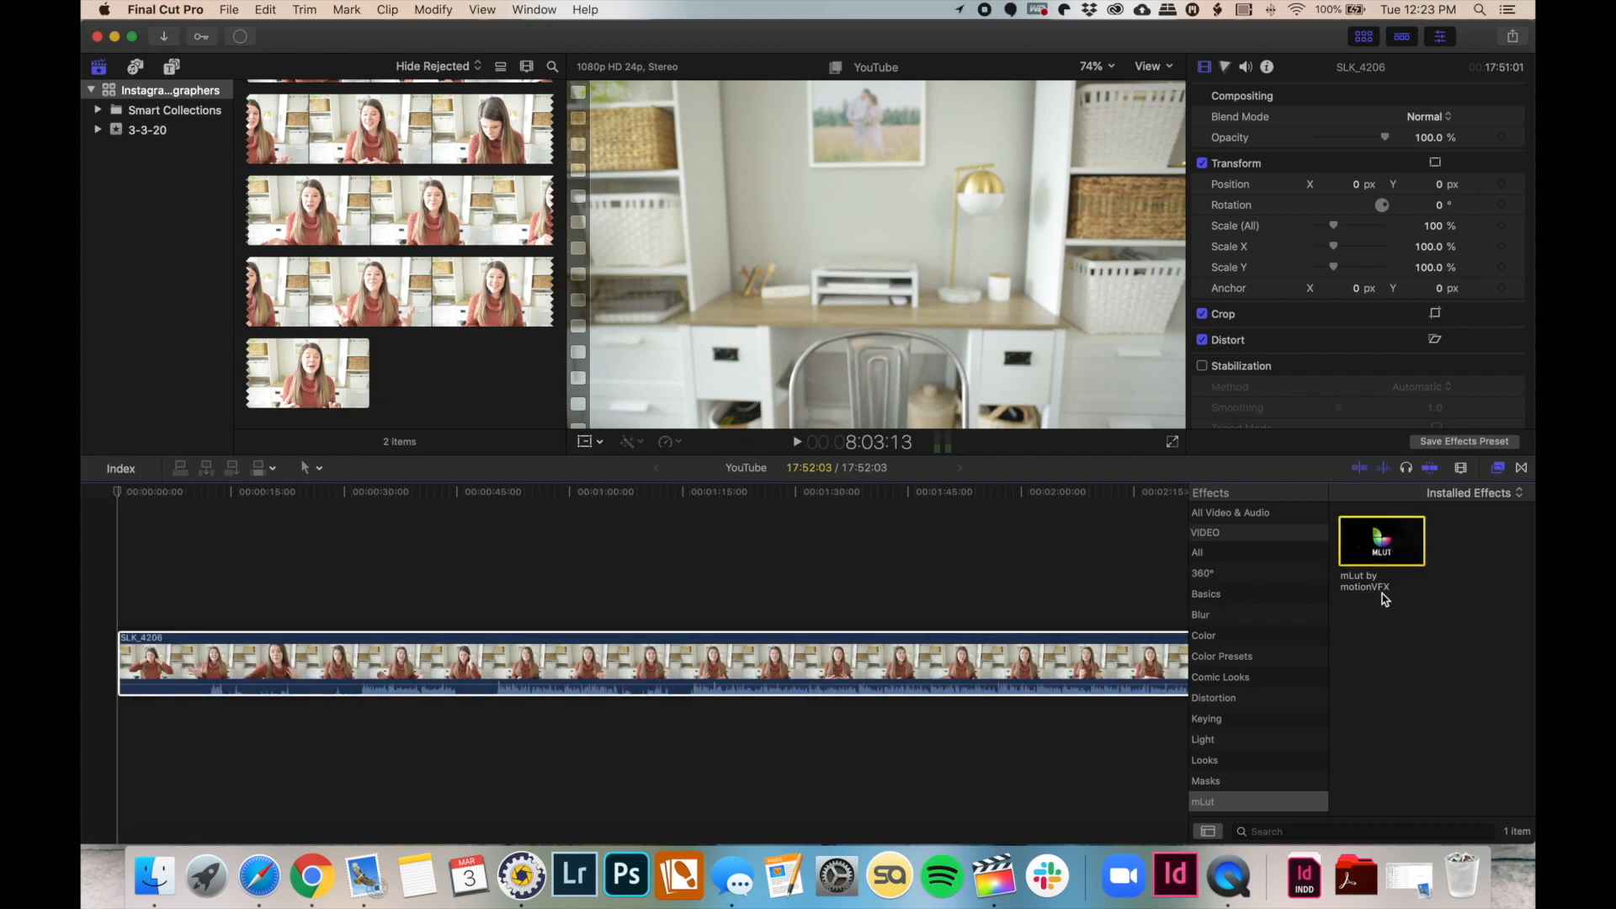
drag(1380, 564, 768, 708)
drag(1381, 547, 873, 663)
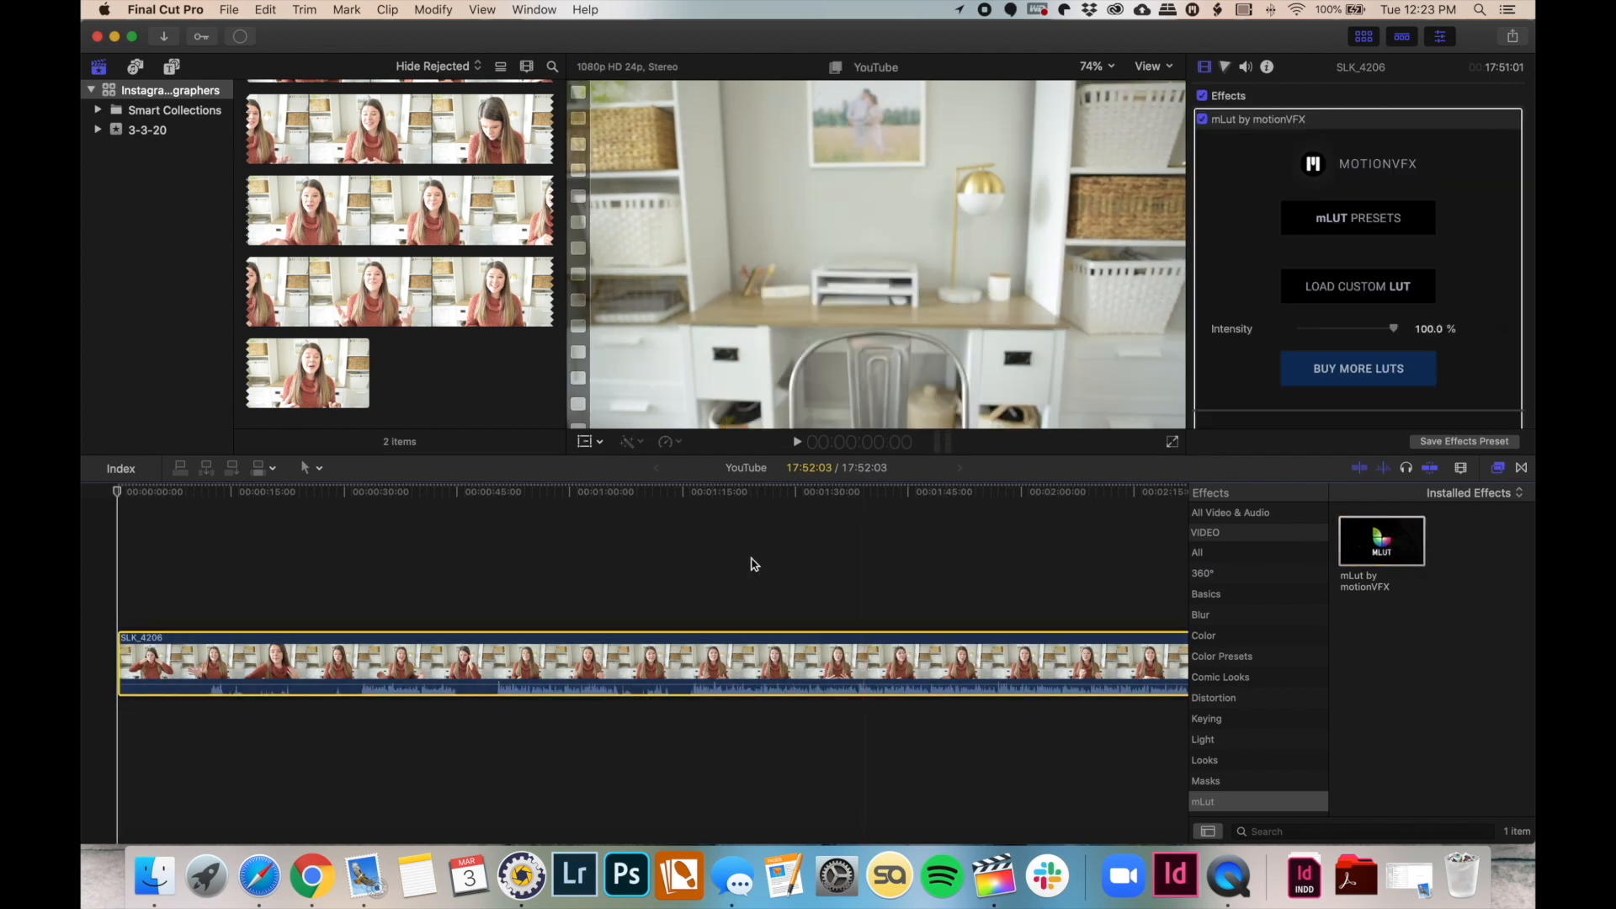
Preview SLK_4206 at about 30 seconds and set the mLut effect's Levels Midtones to 0.89
click(346, 555)
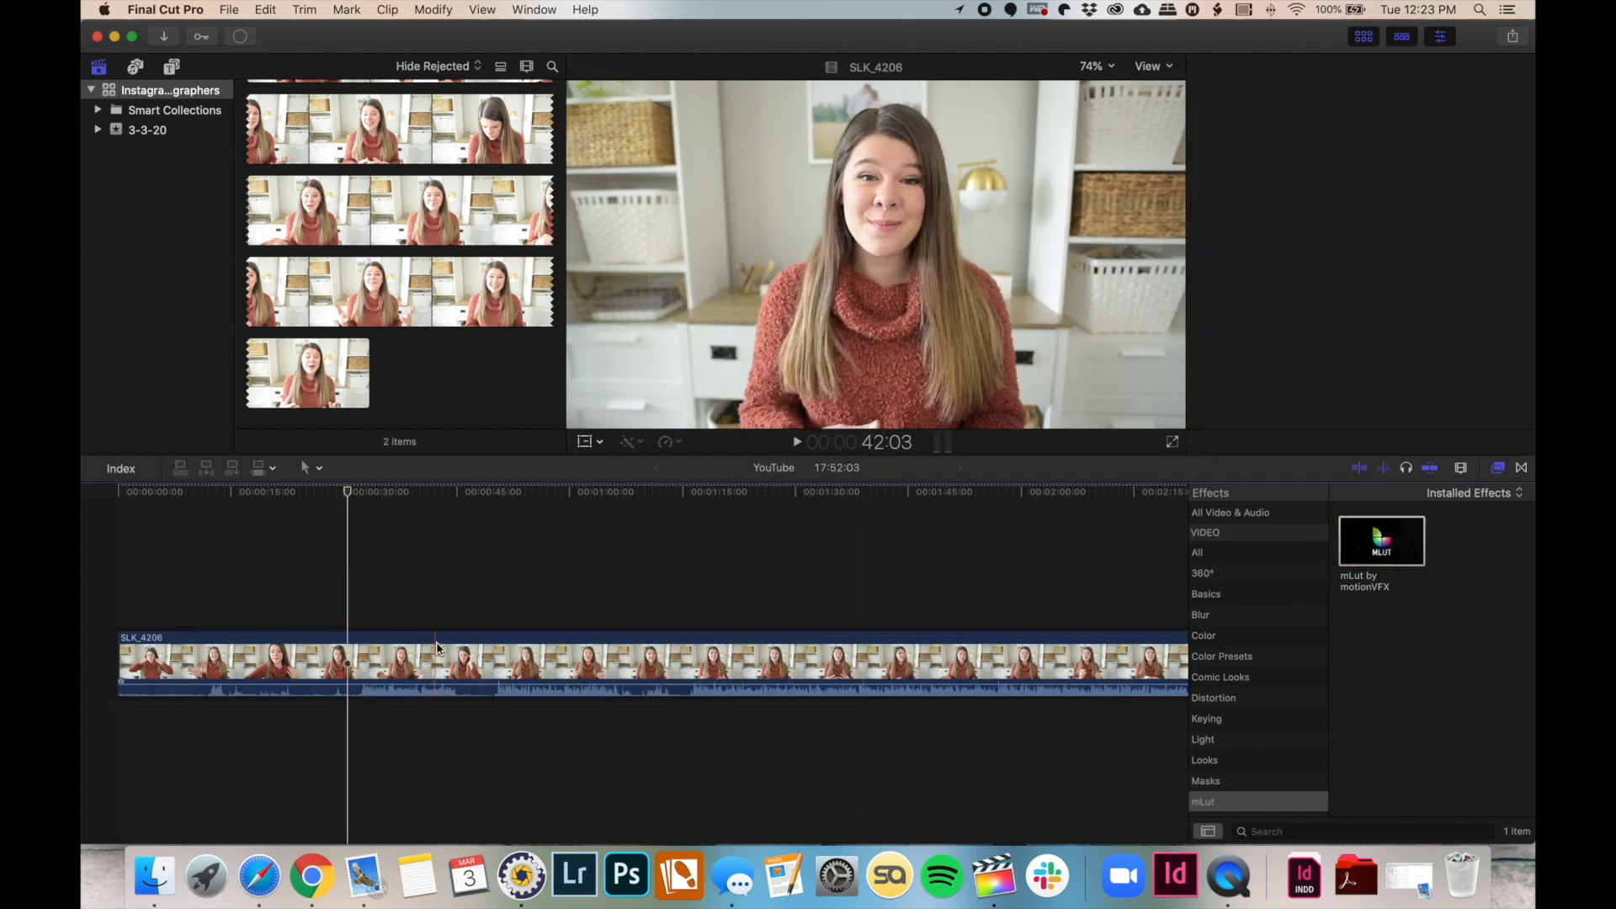
scroll(1318, 203, down, 5)
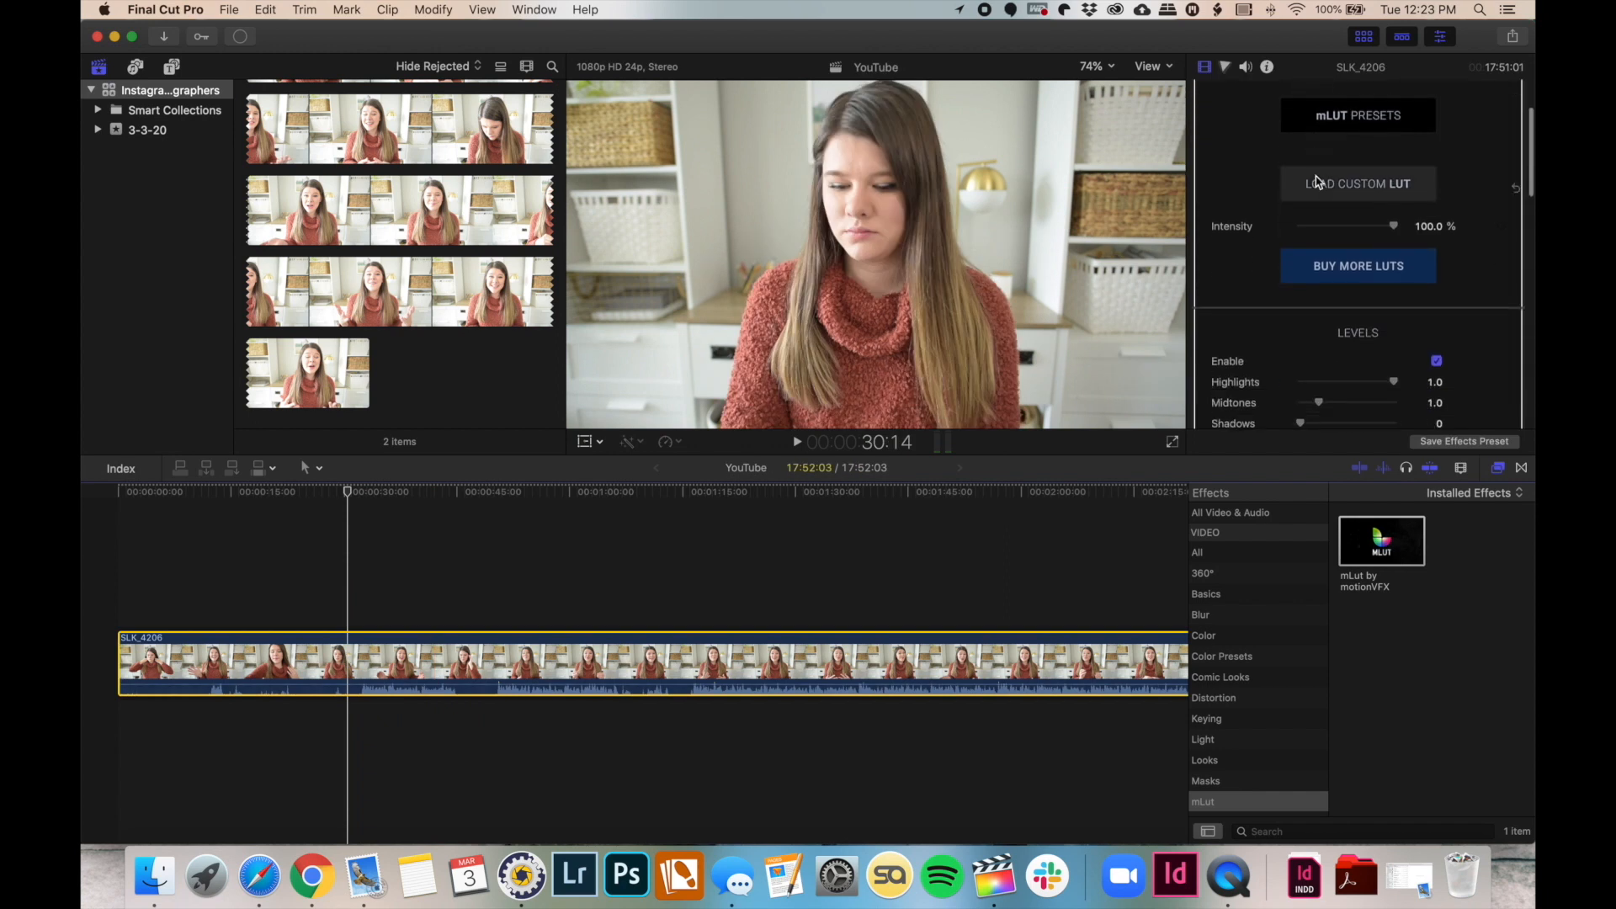
scroll(1319, 181, up, 5)
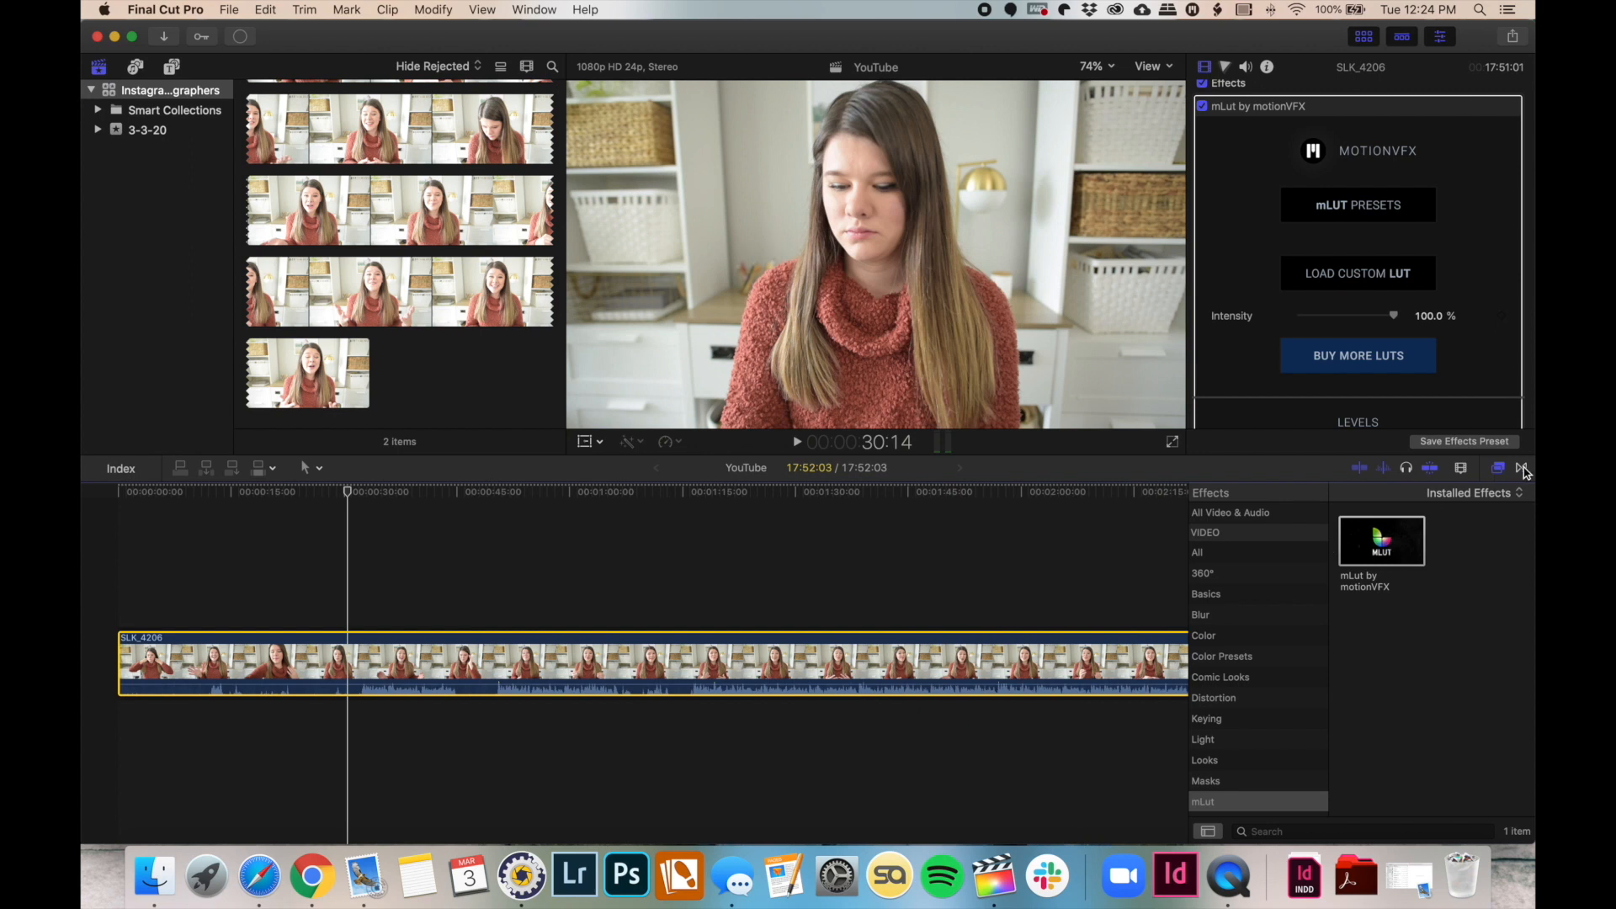
scroll(1275, 600, down, 2)
scroll(1236, 699, down, 2)
click(1213, 735)
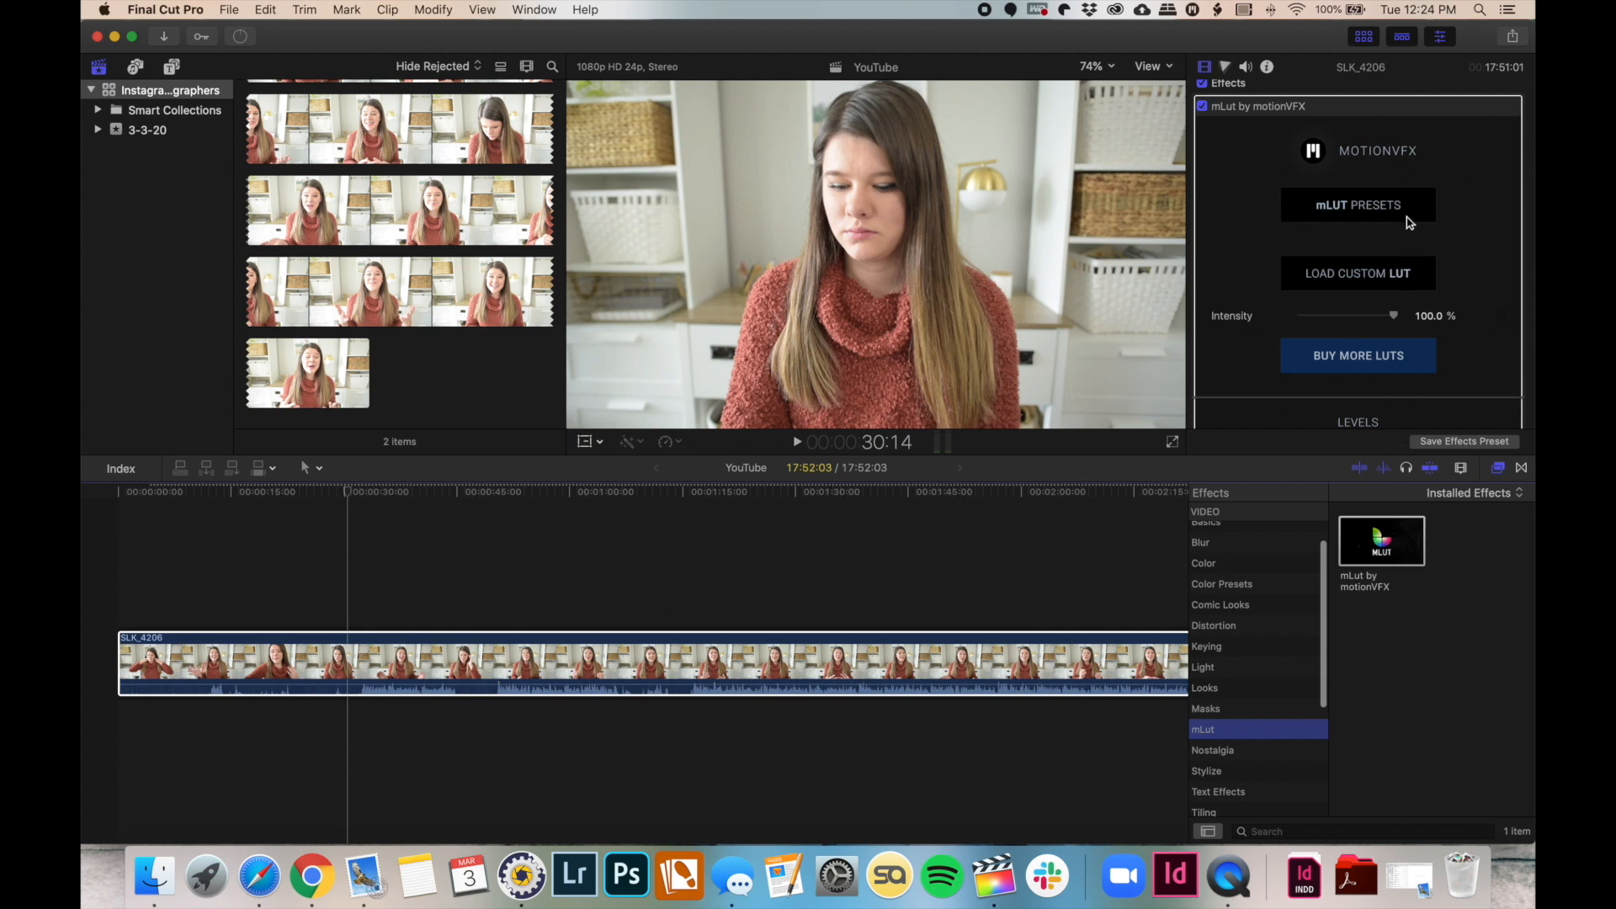
scroll(1410, 223, down, 8)
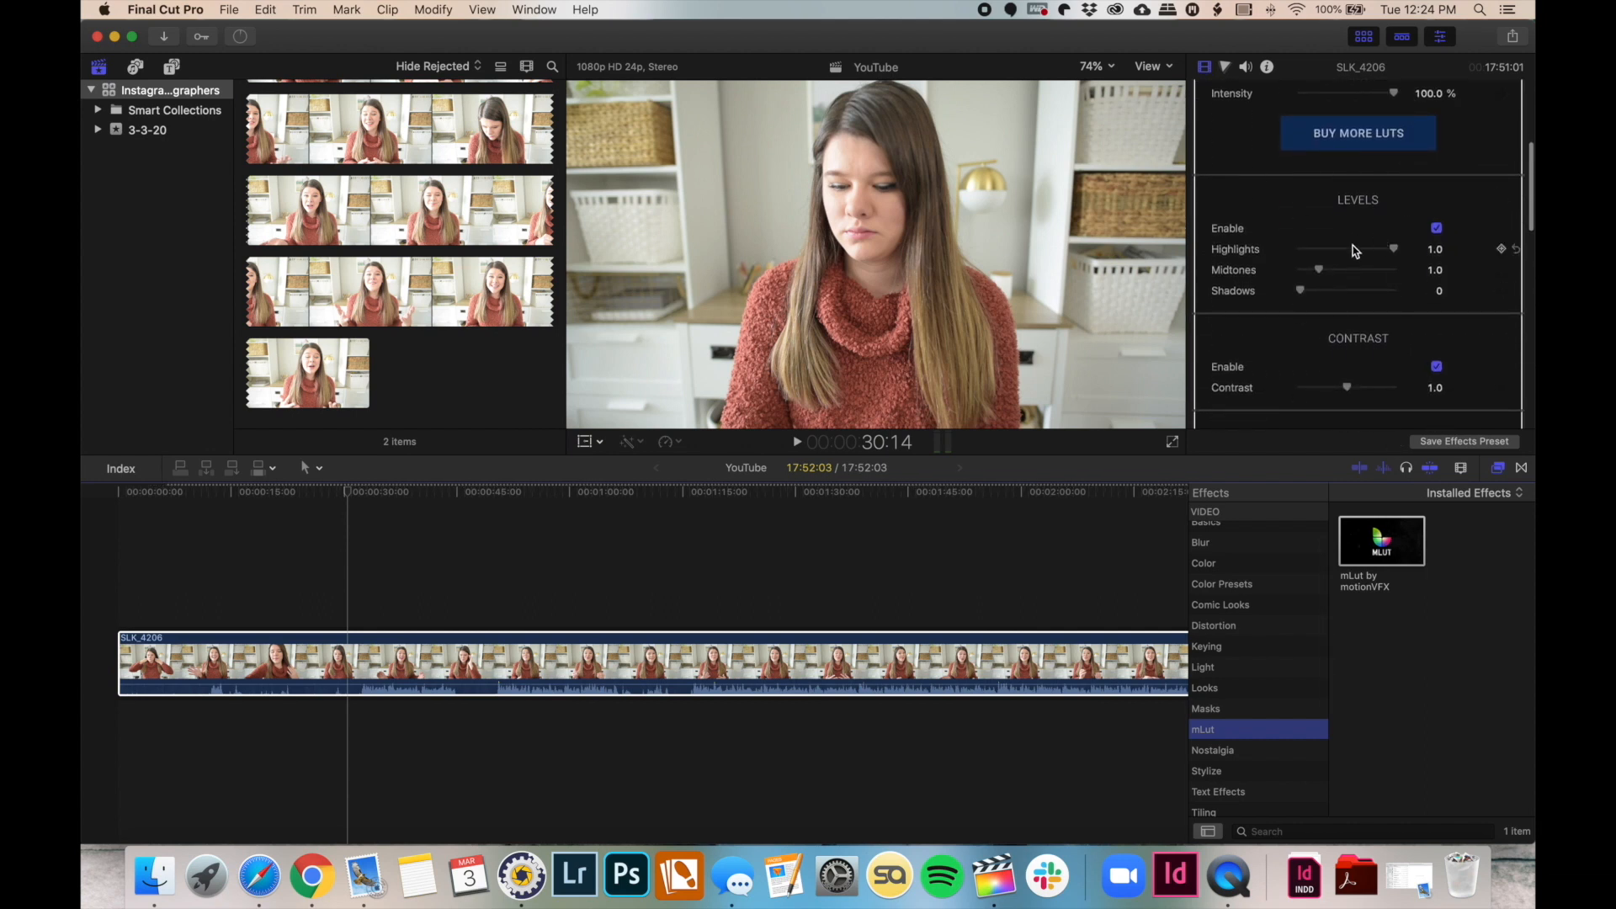
drag(1321, 270, 1319, 273)
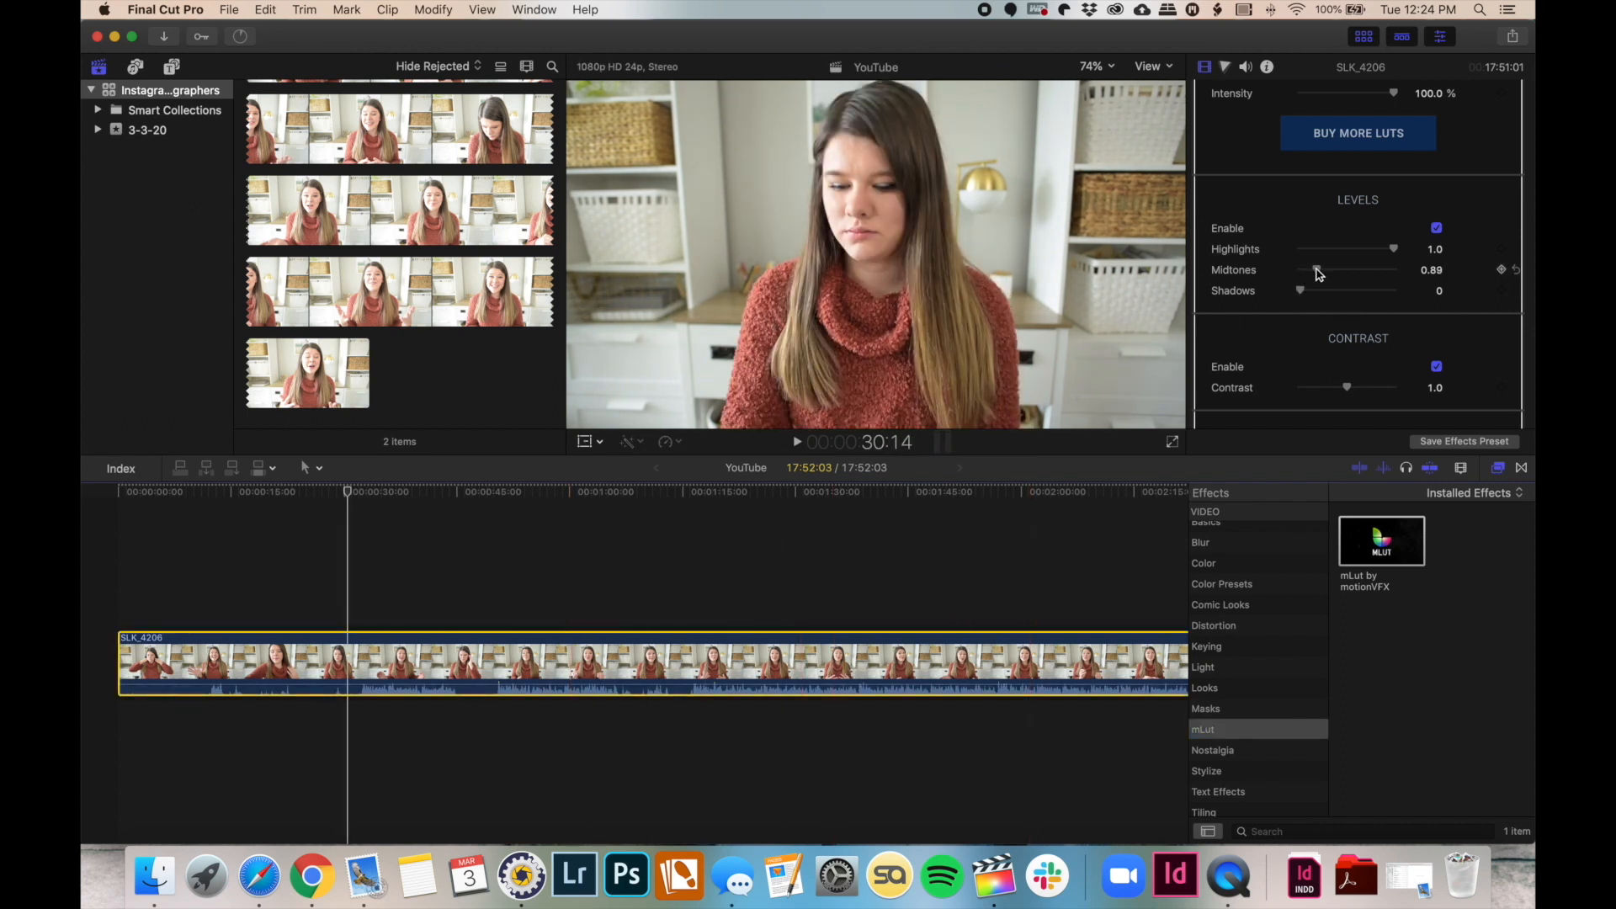
Set the mLut effect's Saturation to -0.1 and play part of the clip to check the look
scroll(1320, 278, down, 2)
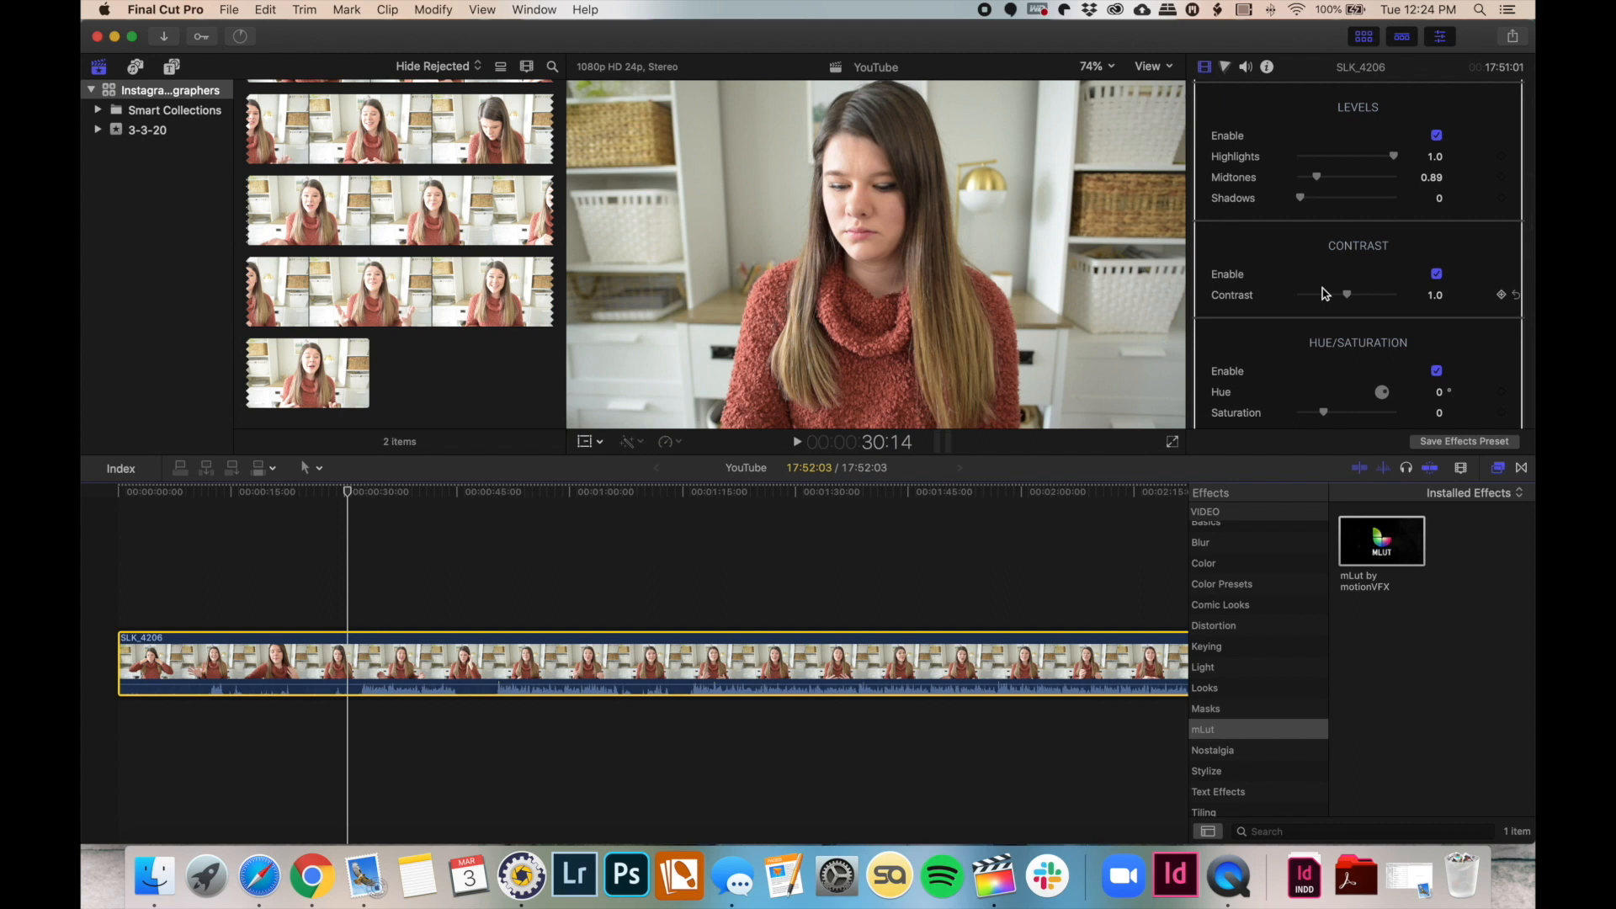
scroll(1324, 293, down, 4)
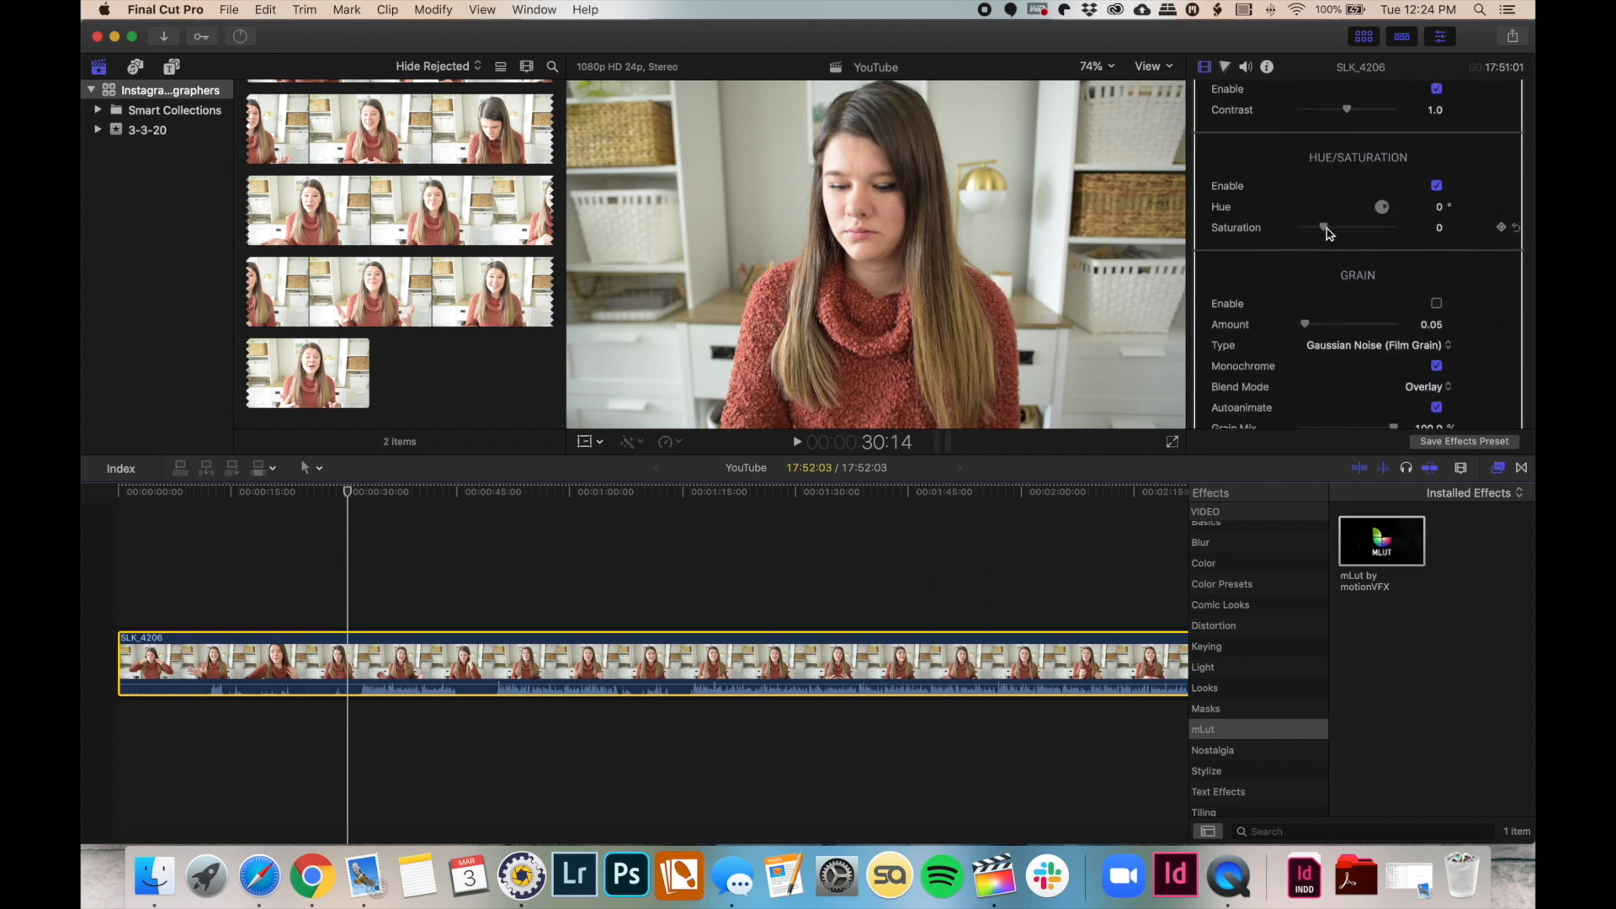
drag(1323, 227, 1320, 227)
drag(1324, 234, 1321, 234)
key(space)
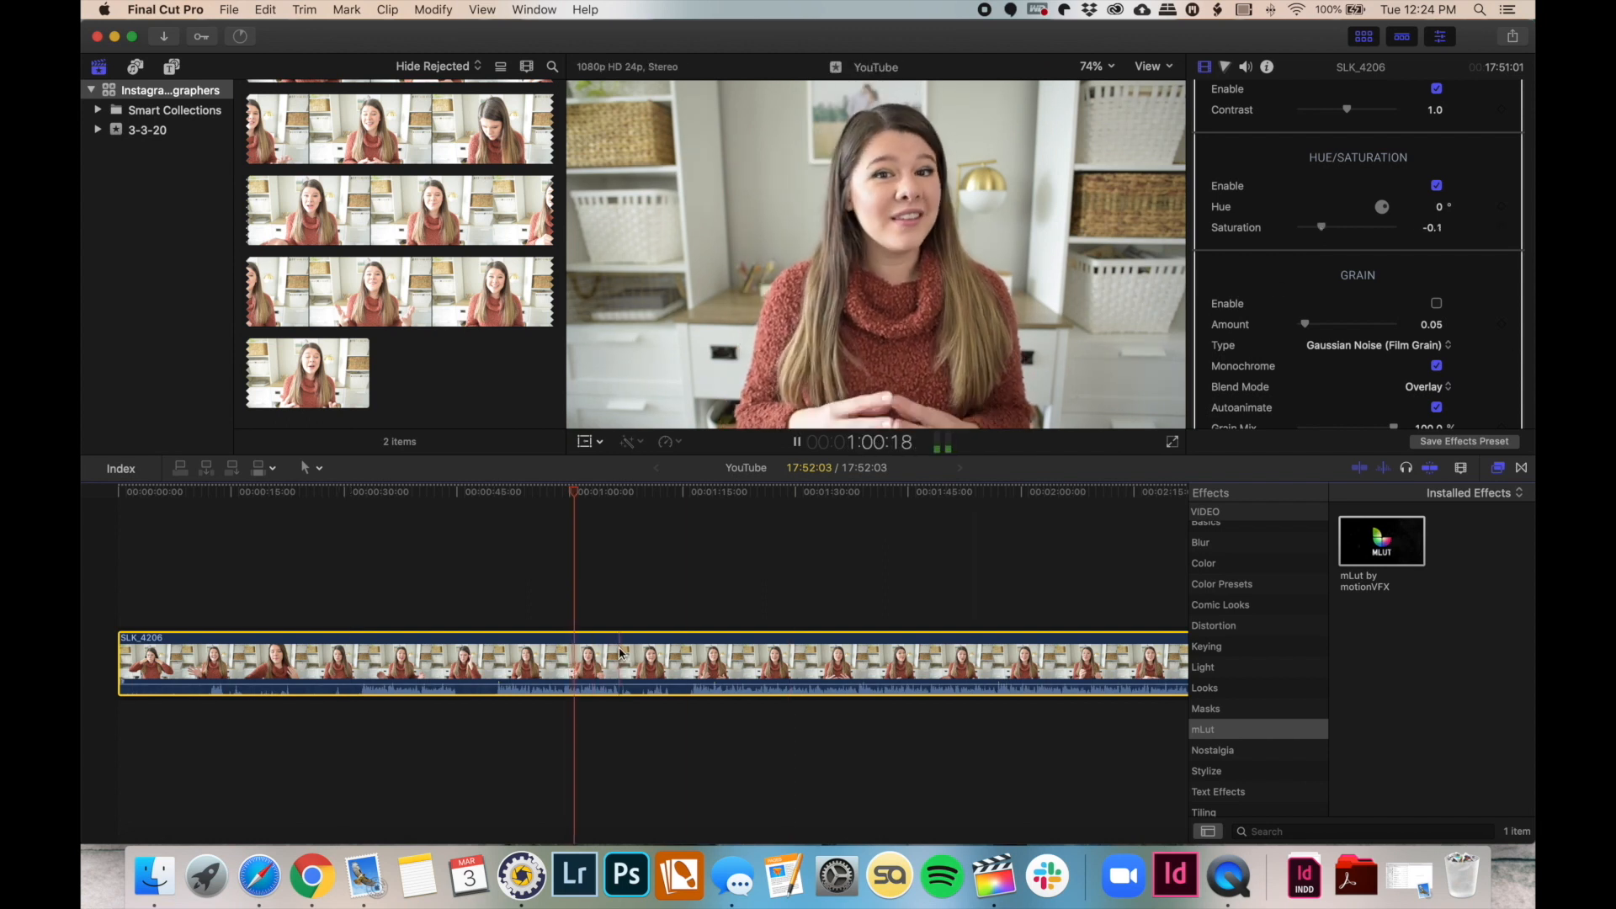
key(space)
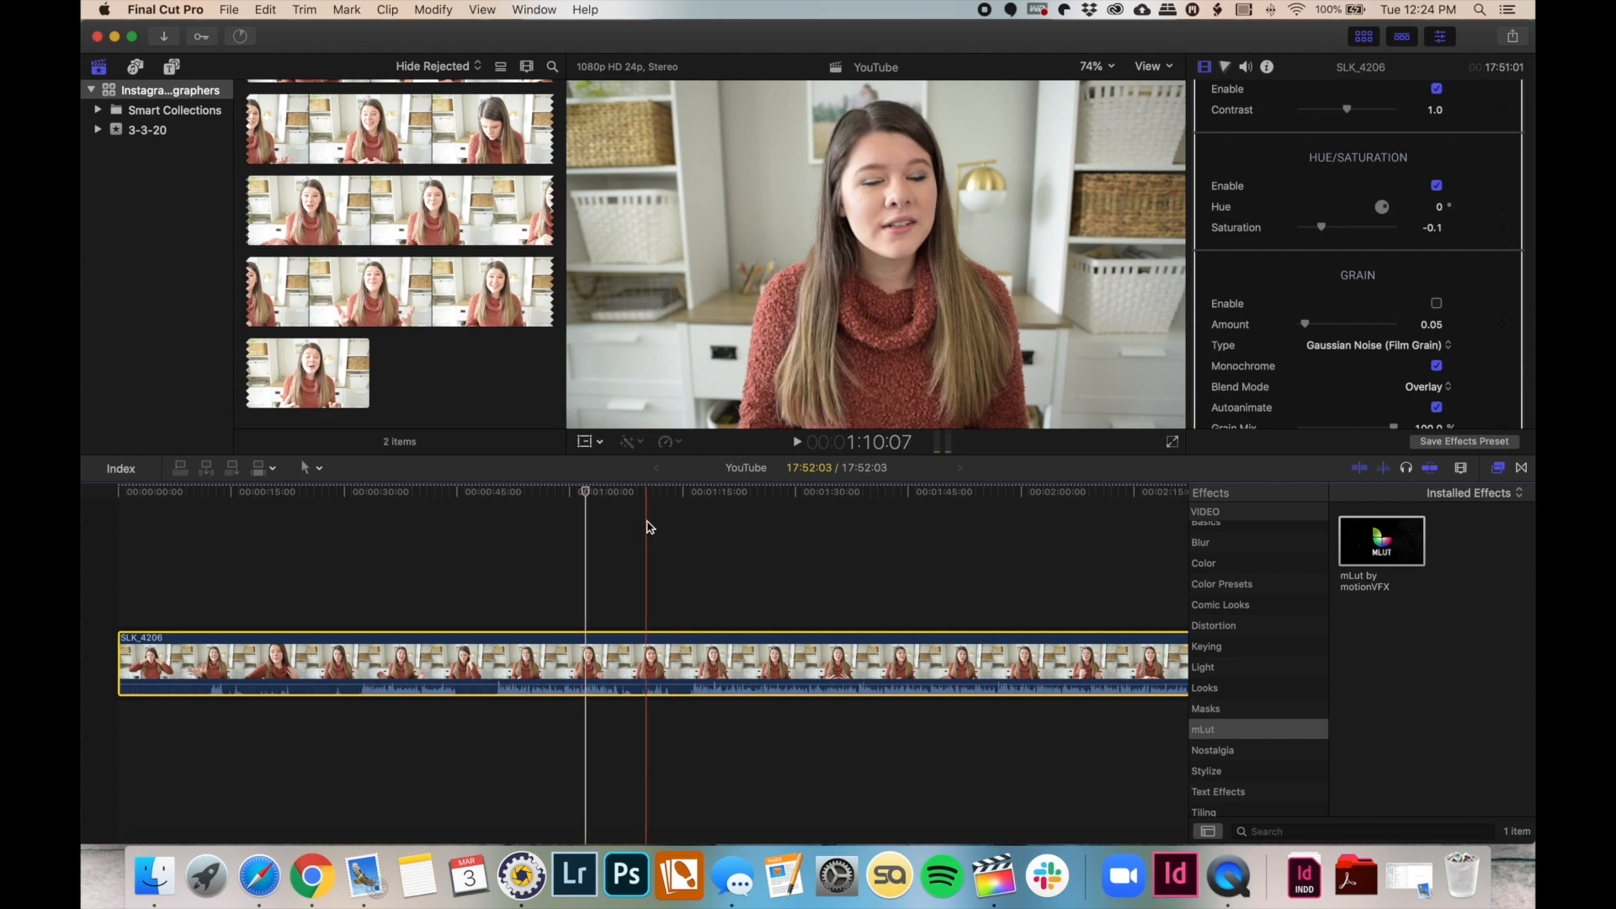
Split the SLK_4206 clip at 32:09, where the talking in the waveform begins
scroll(634, 536, right, 15)
scroll(631, 533, left, 5)
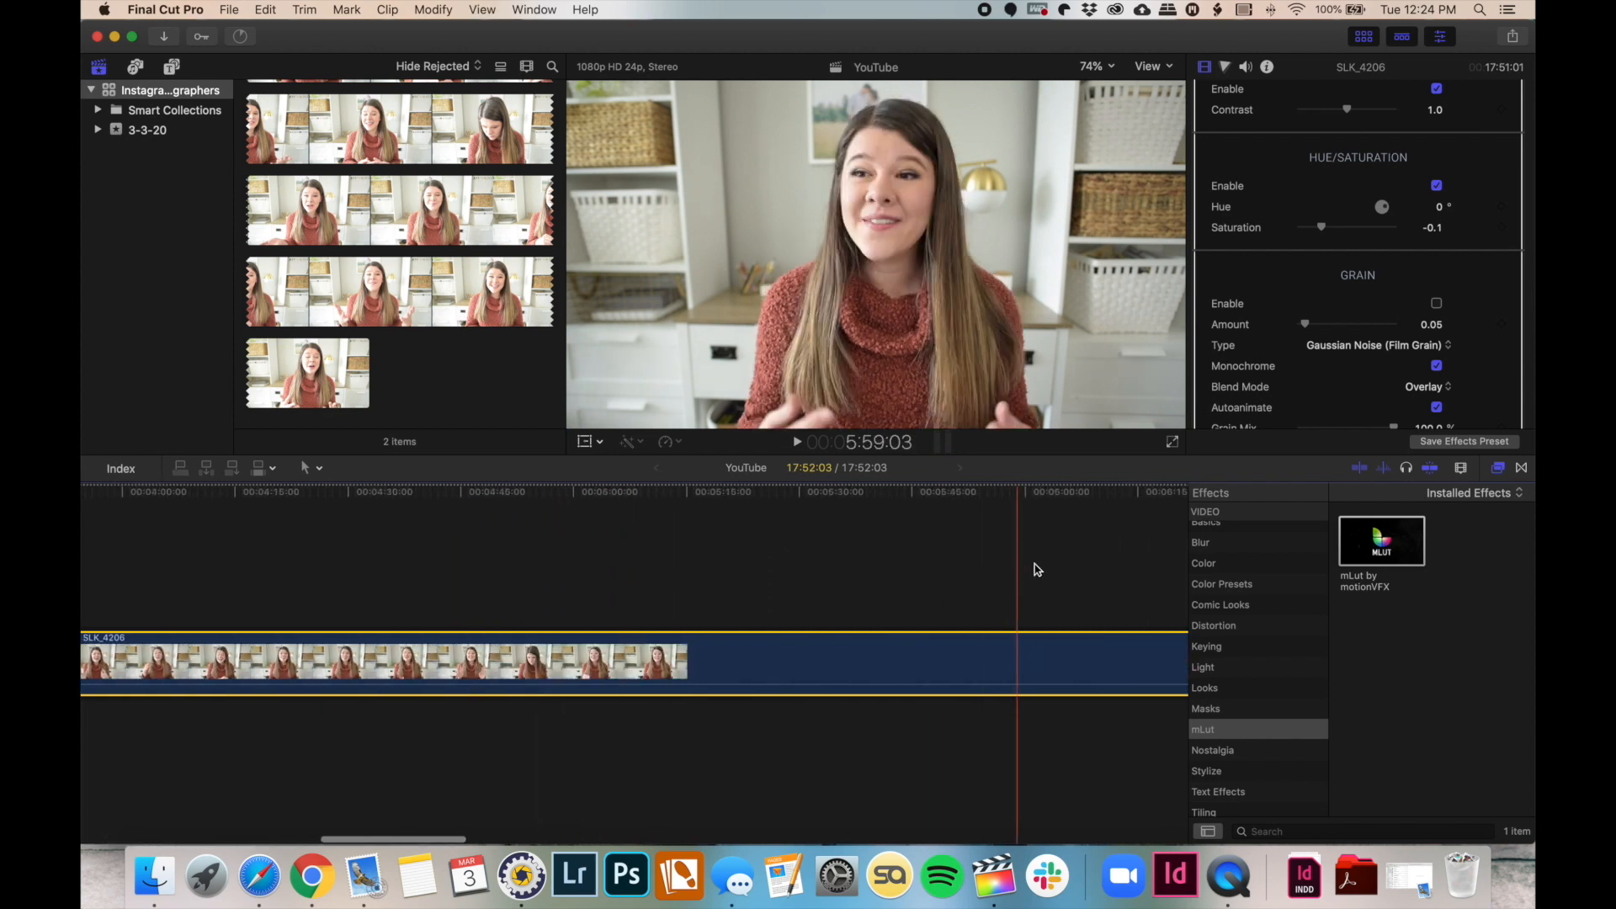
scroll(787, 564, left, 10)
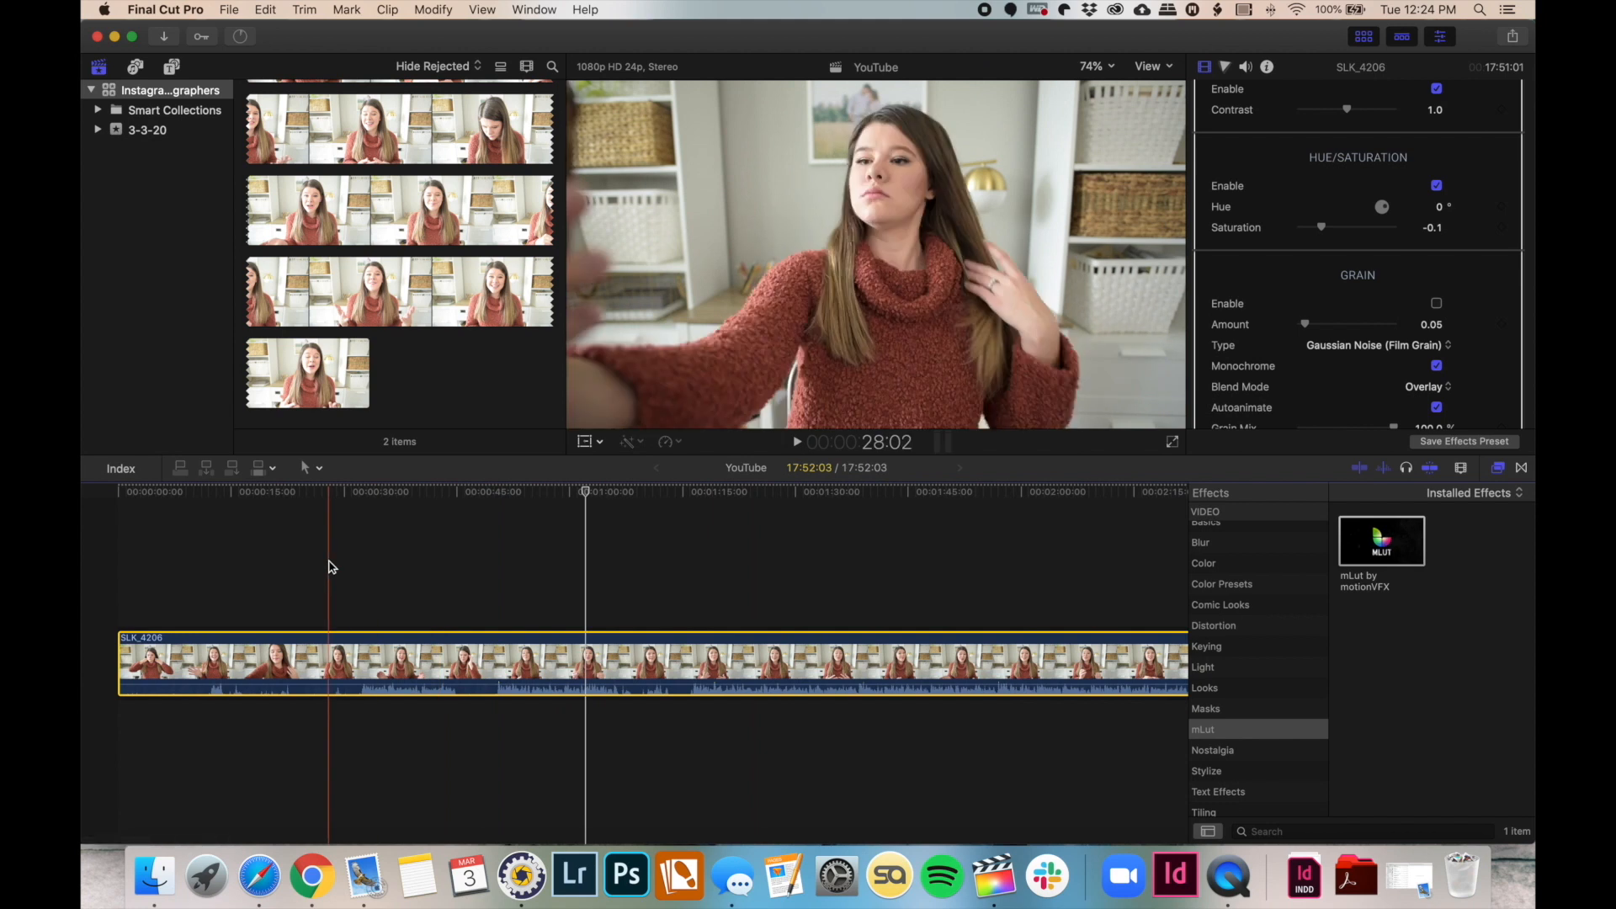
key(super+equal)
key(super+equal)
key(shift+s)
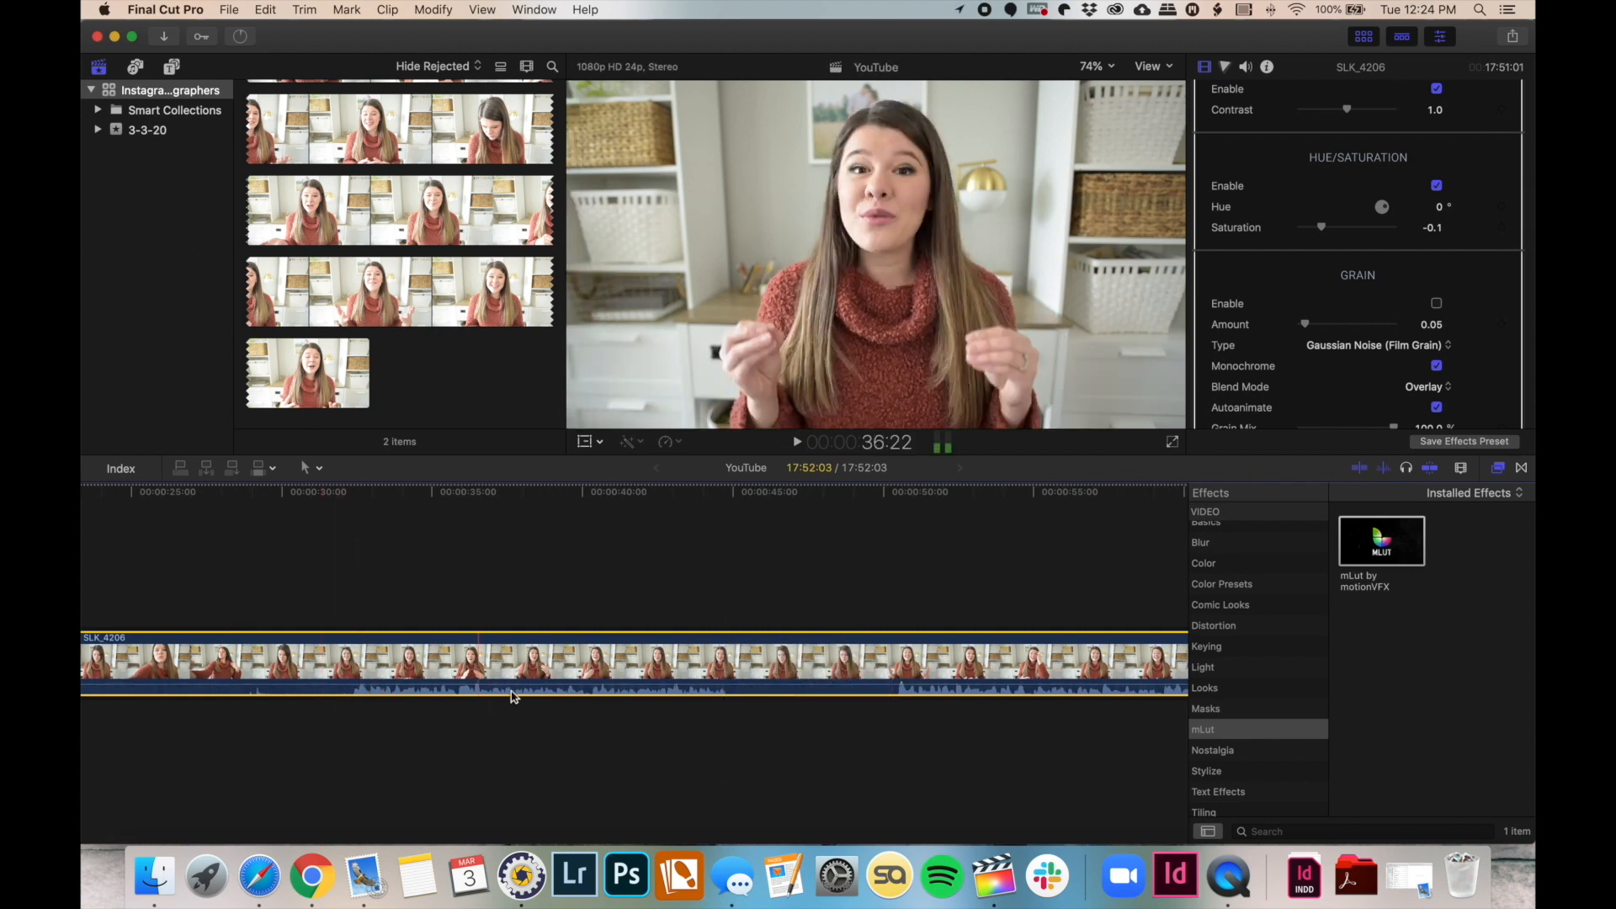
click(878, 741)
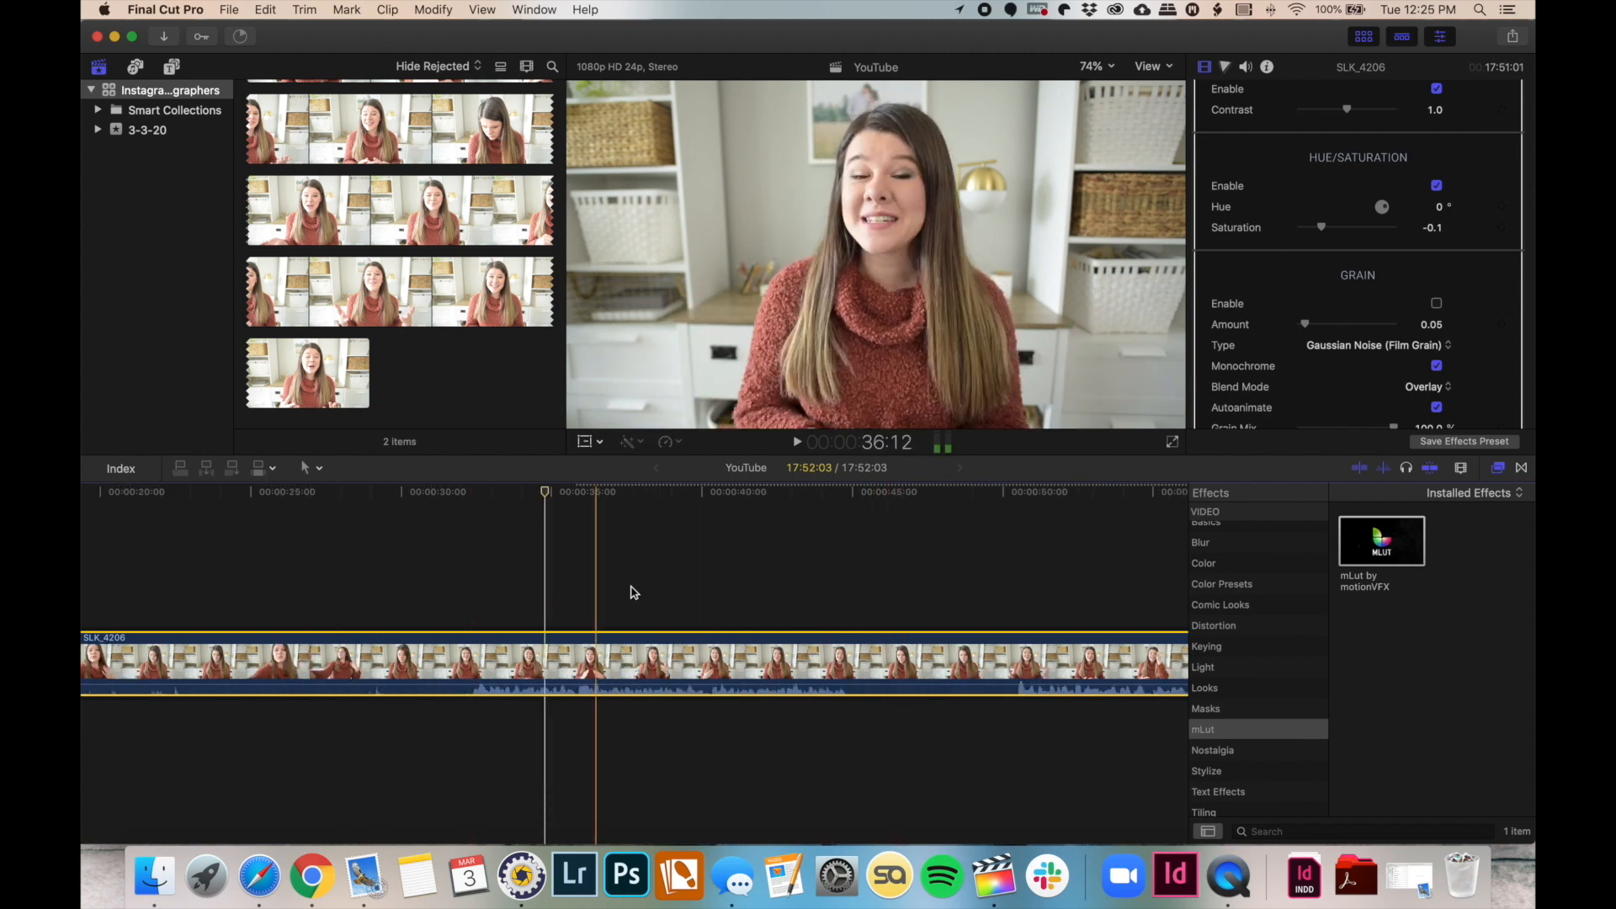
click(469, 590)
click(473, 648)
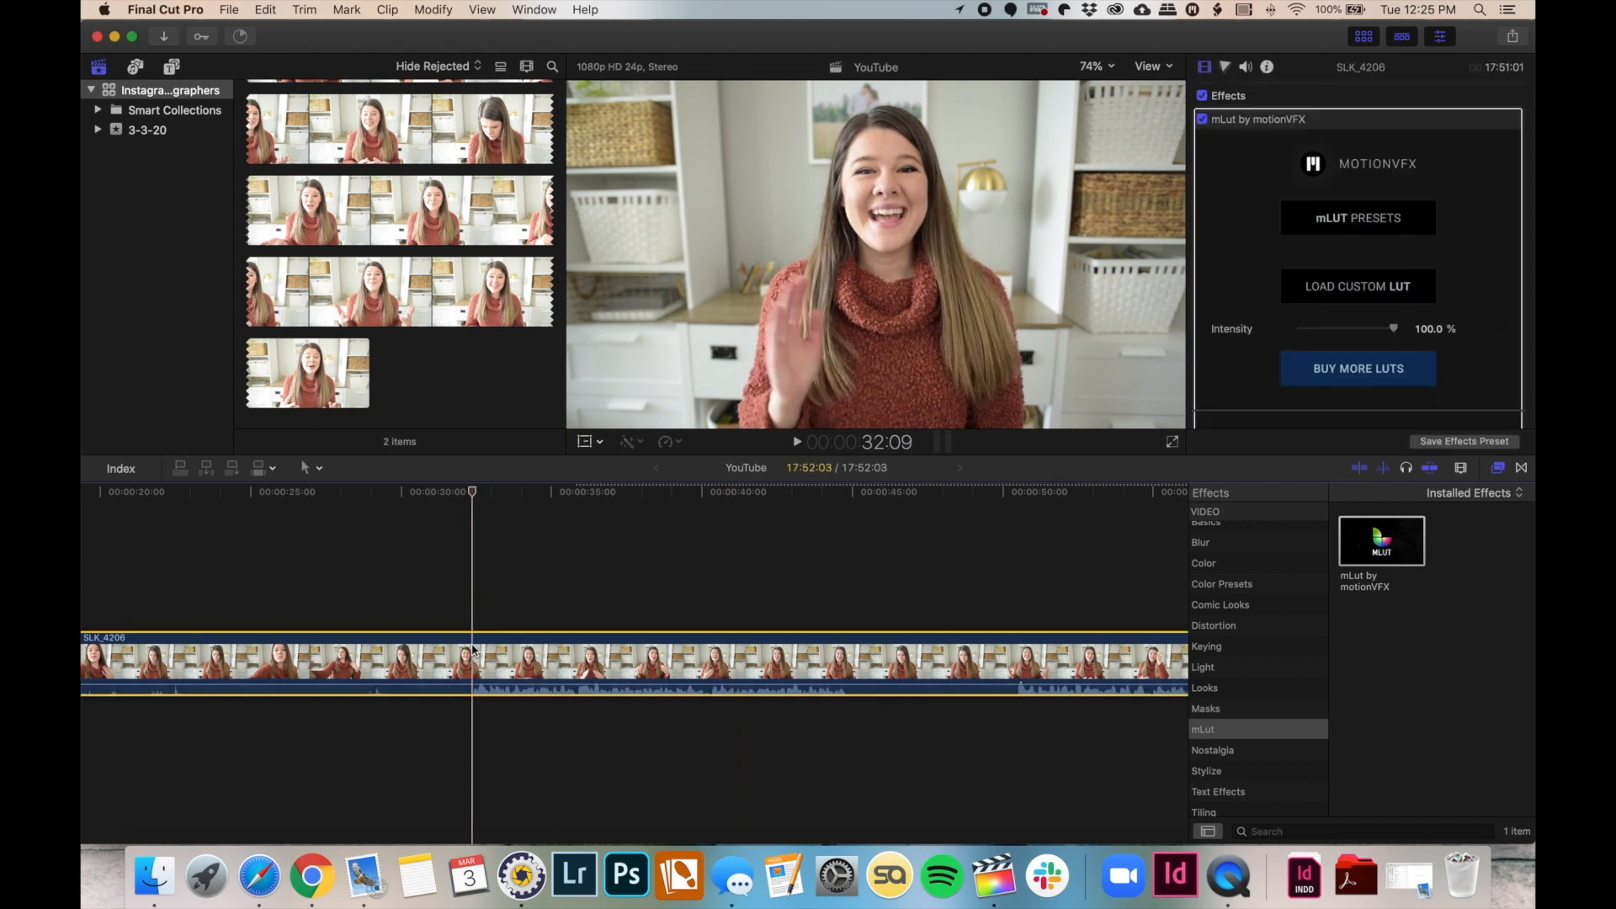
key(super+b)
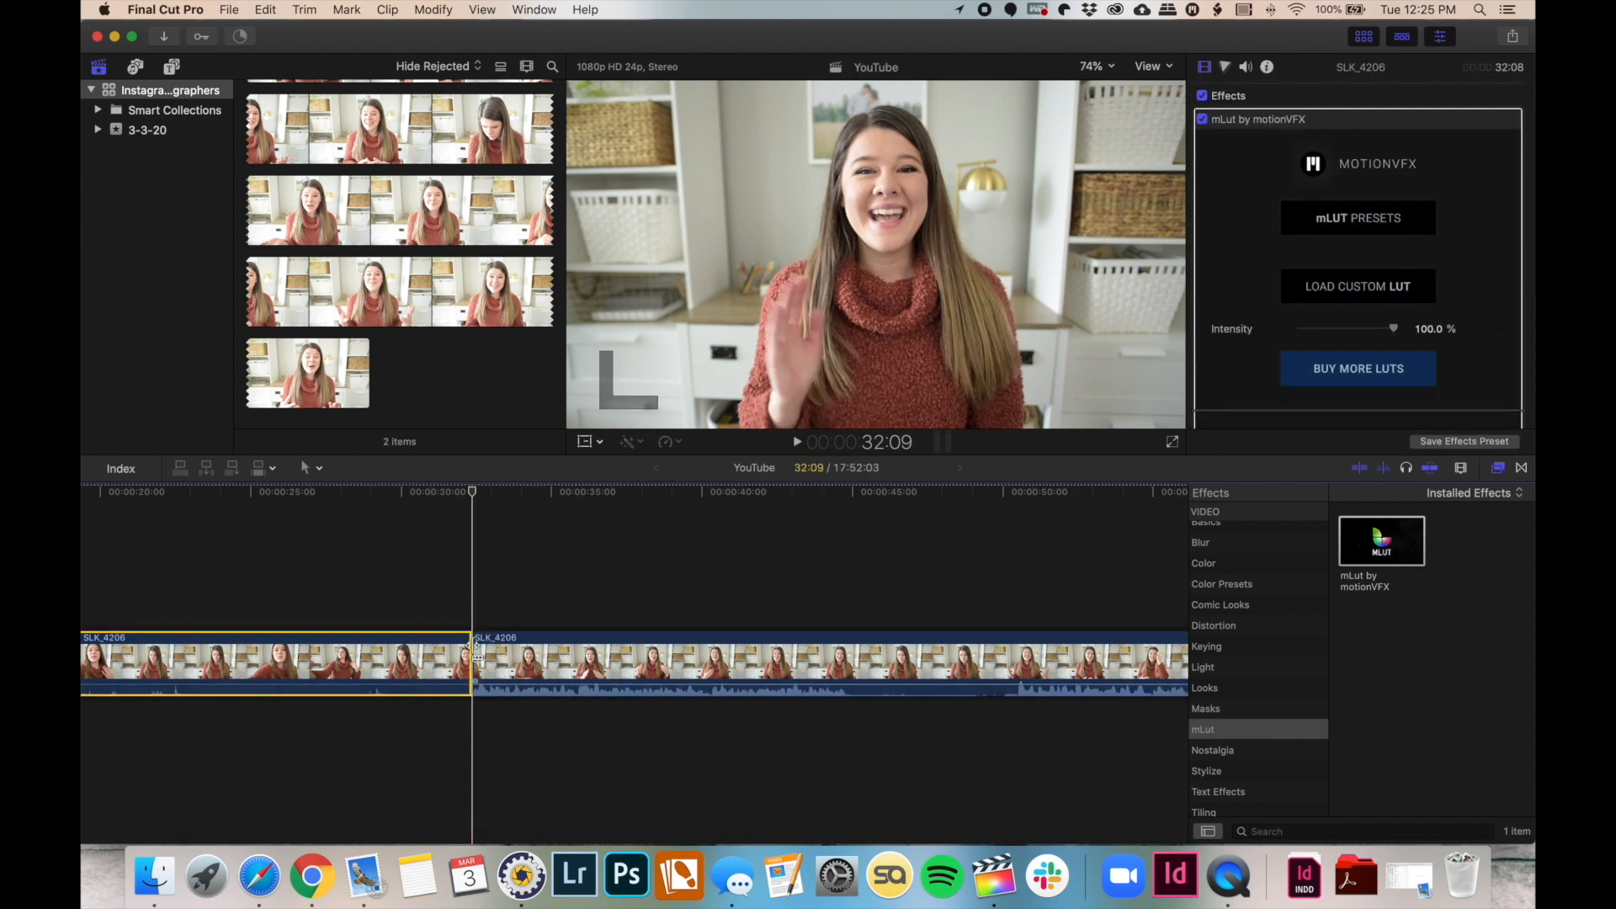
Delete the unused part of the SLK_4206 clip before the split at 32:09
scroll(476, 649, left, 10)
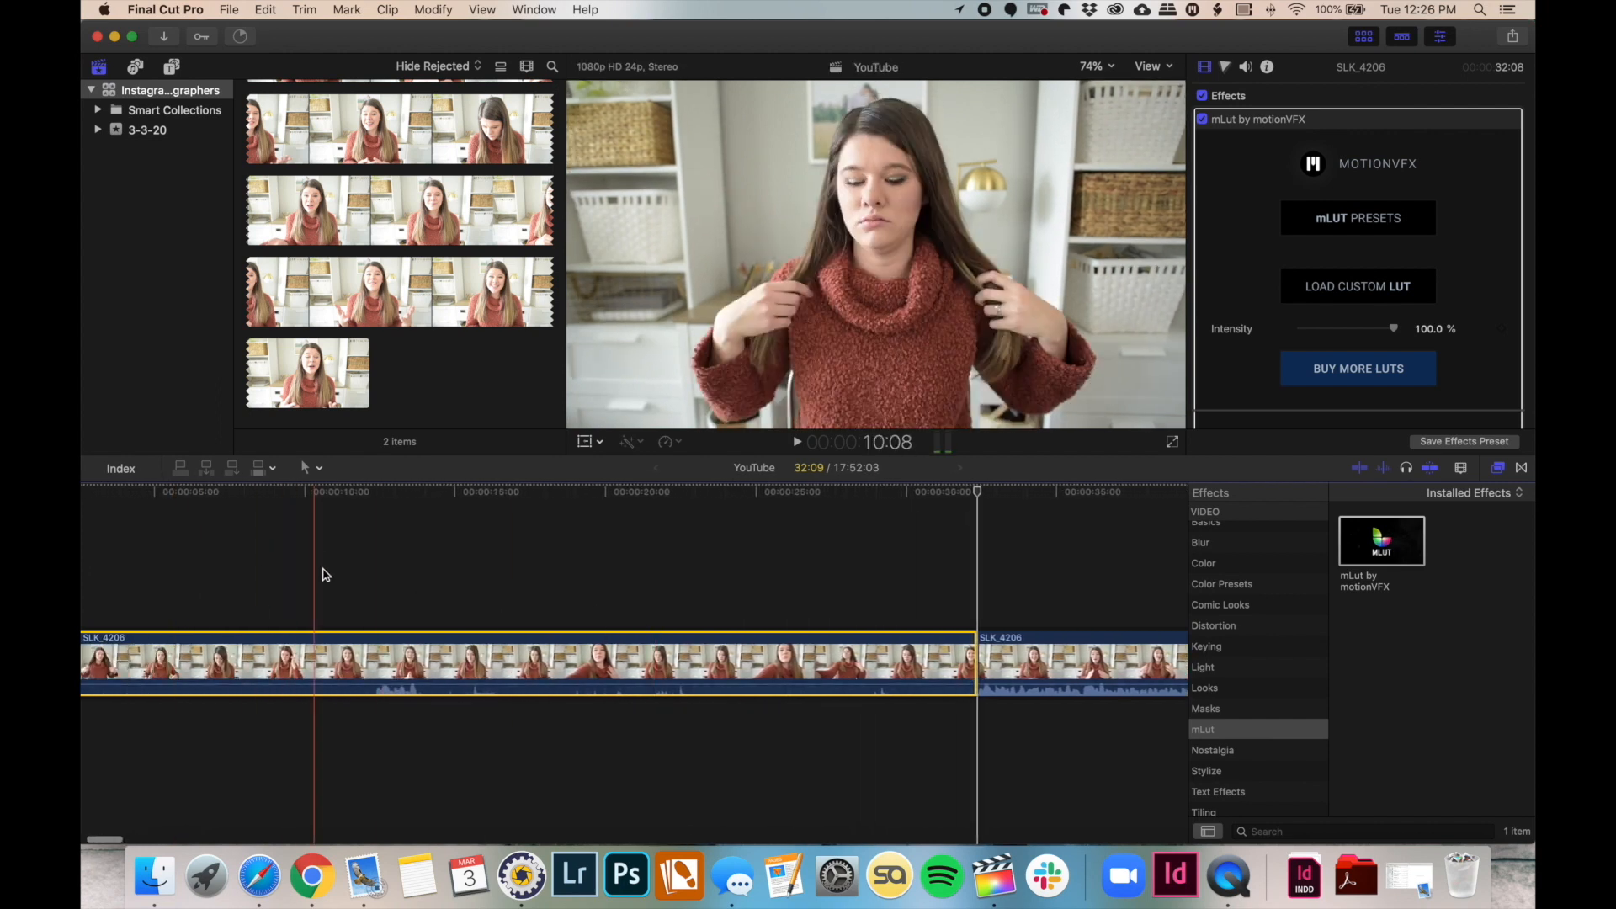
scroll(349, 562, right, 5)
scroll(348, 562, right, 2)
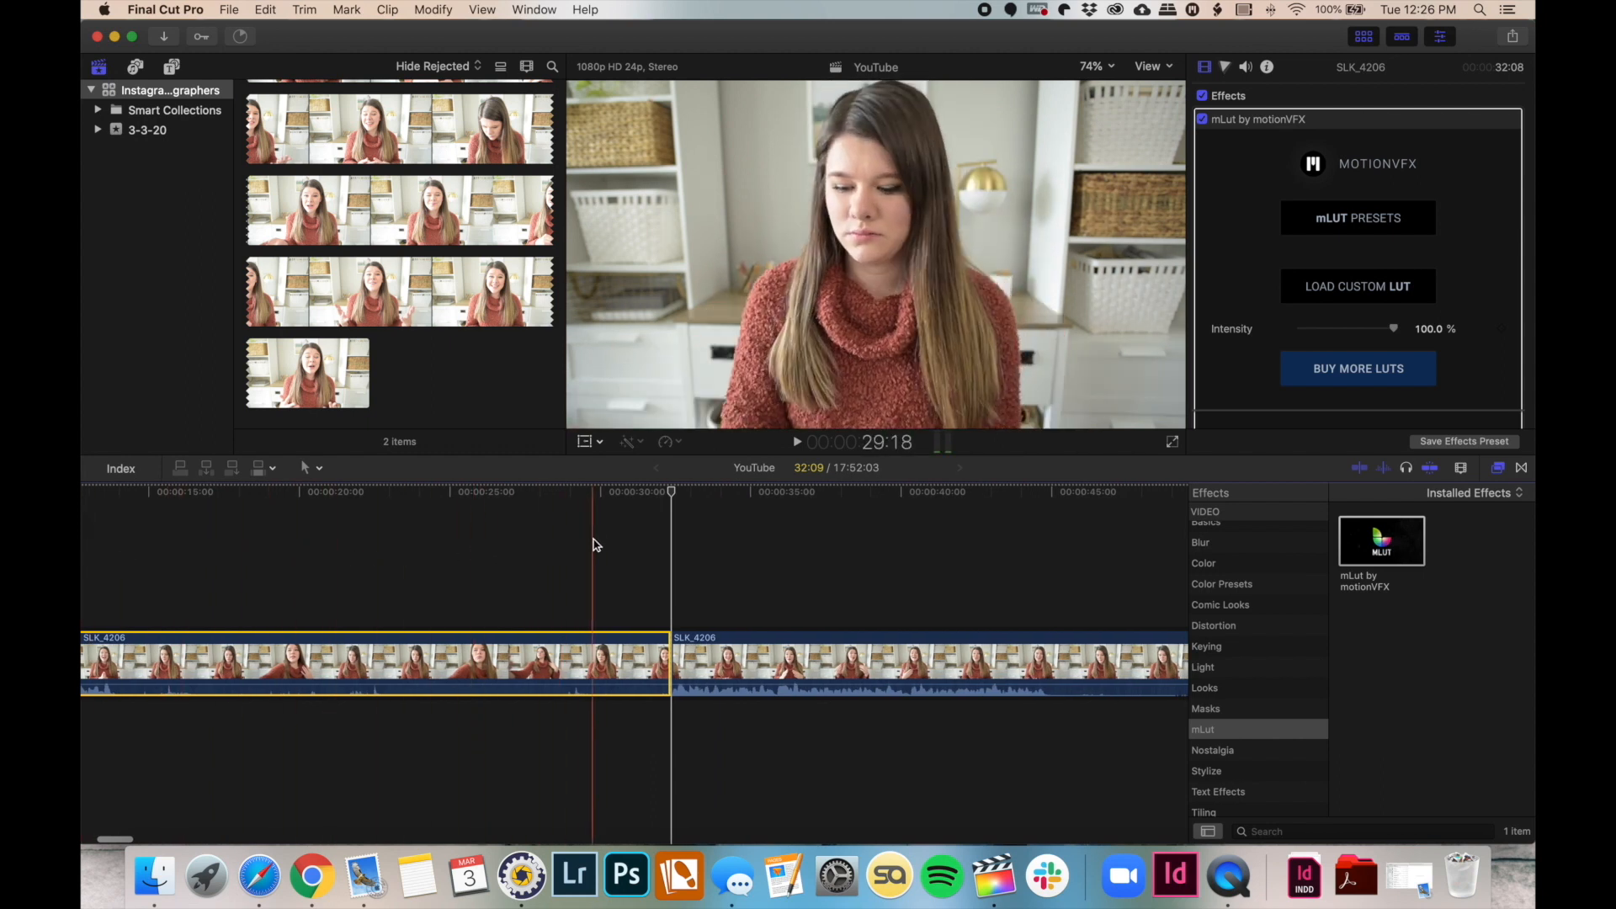
key(Delete)
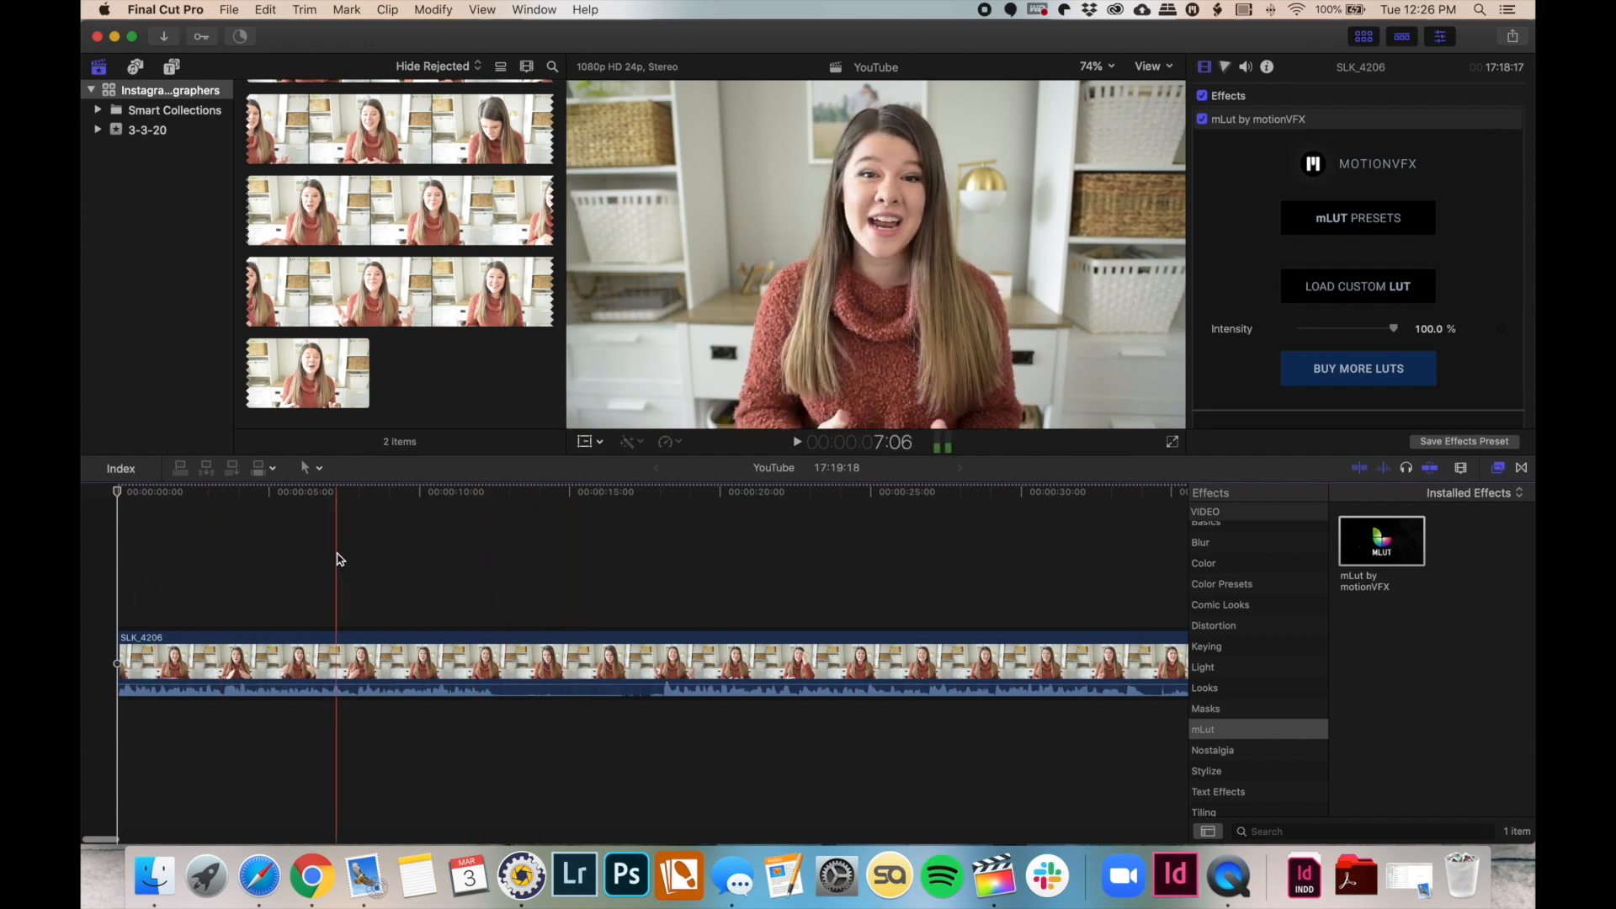
Play the start of SLK_4206 to find where the talking pauses, and split the clip at 12:12
key(space)
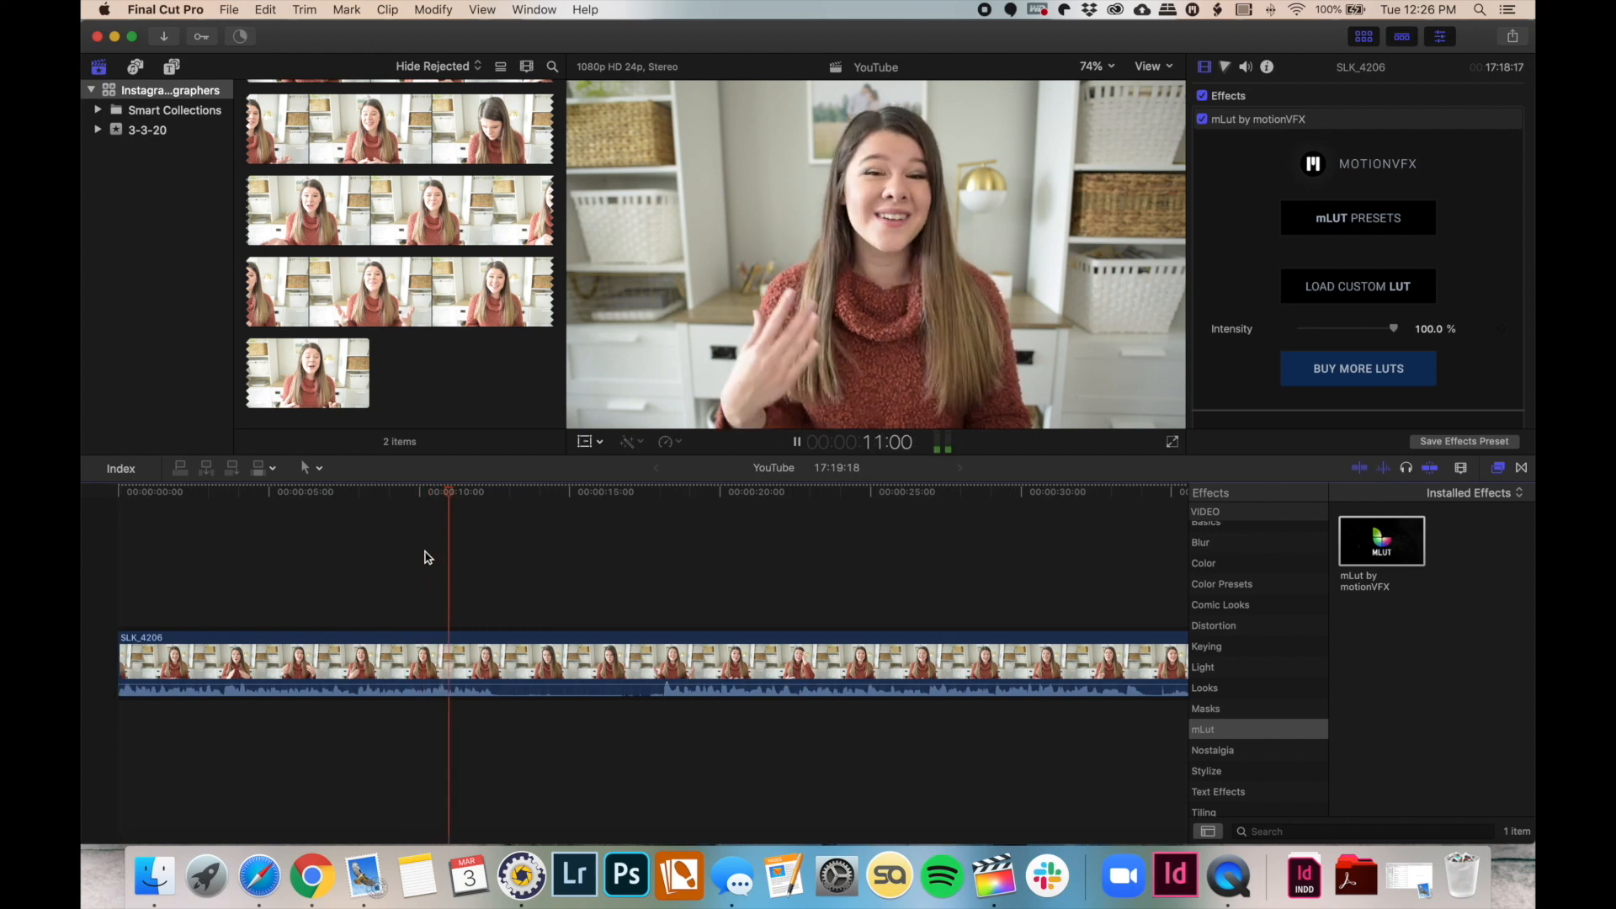
key(space)
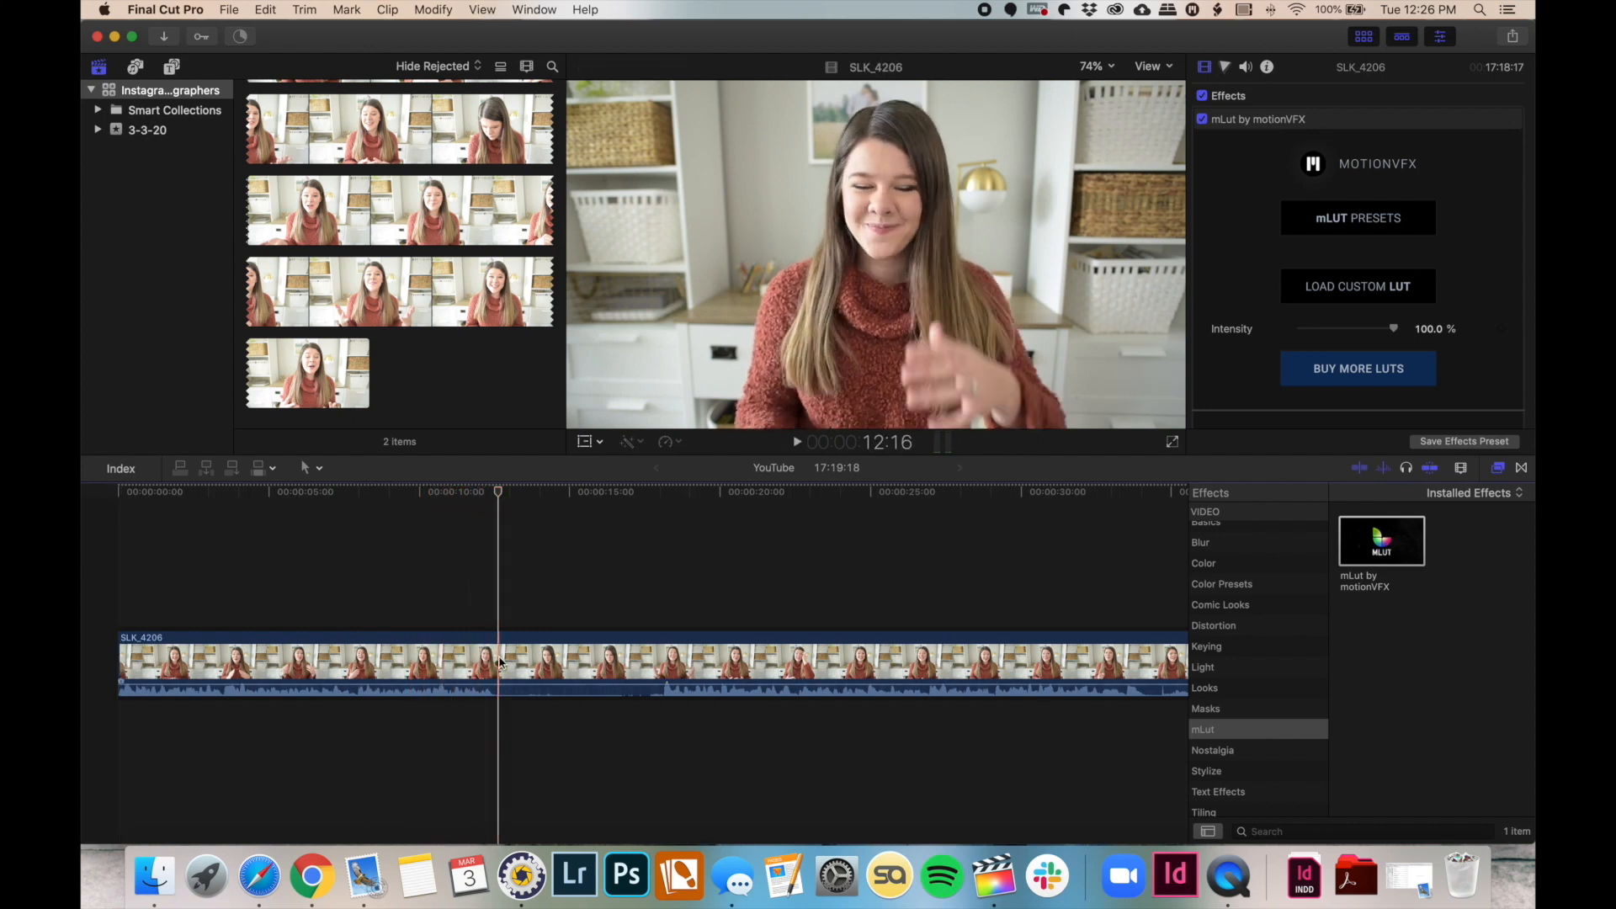
click(521, 653)
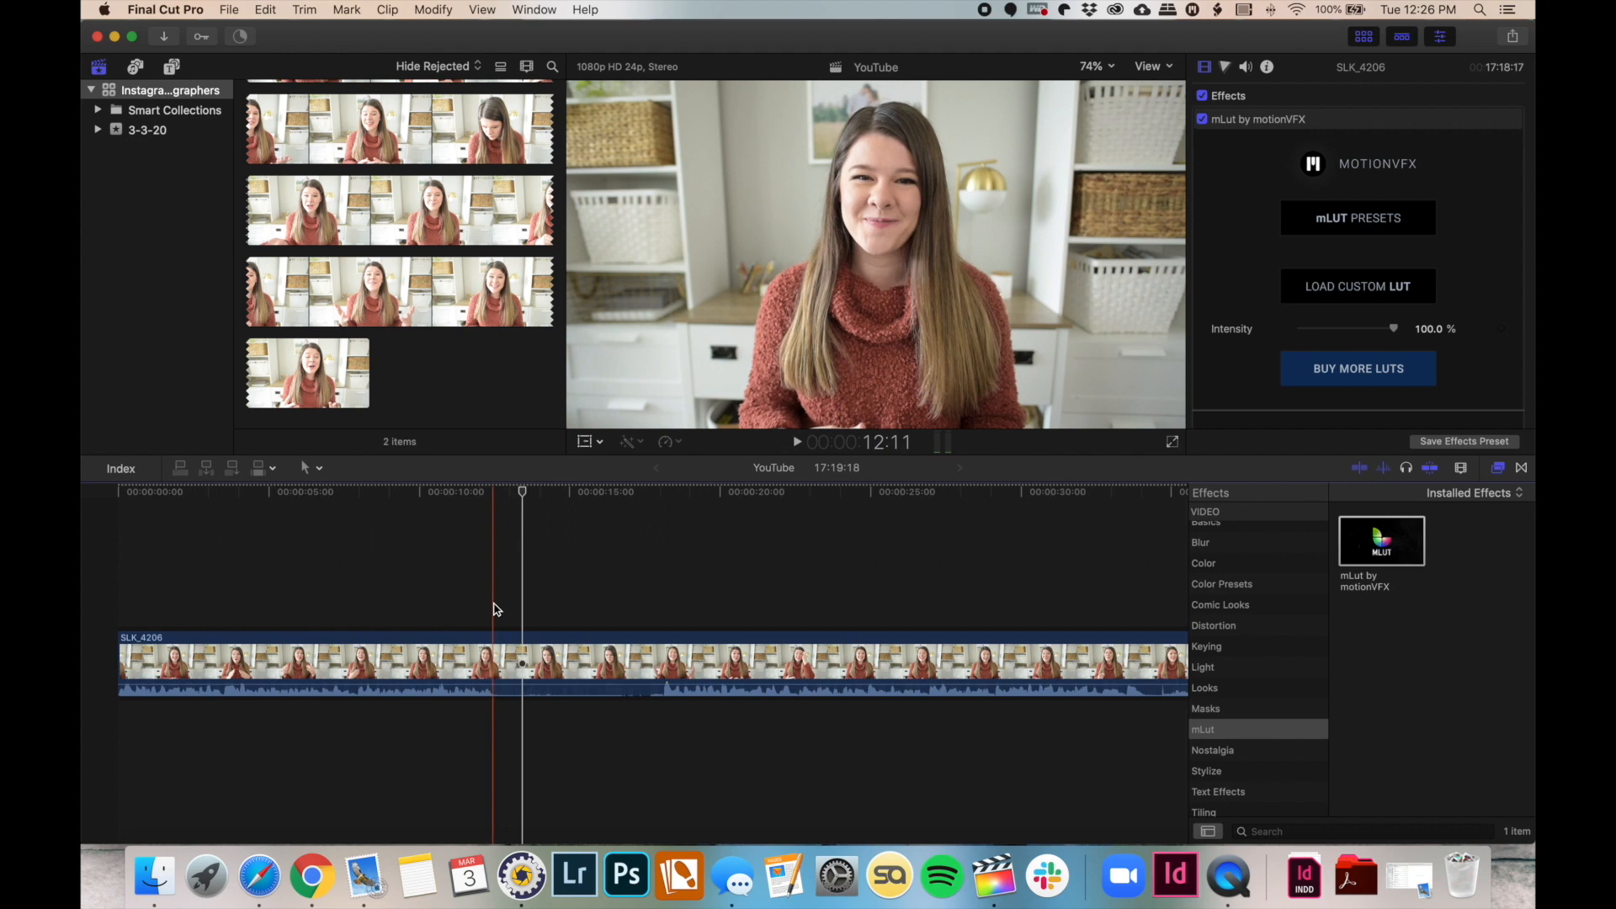
click(495, 610)
click(495, 659)
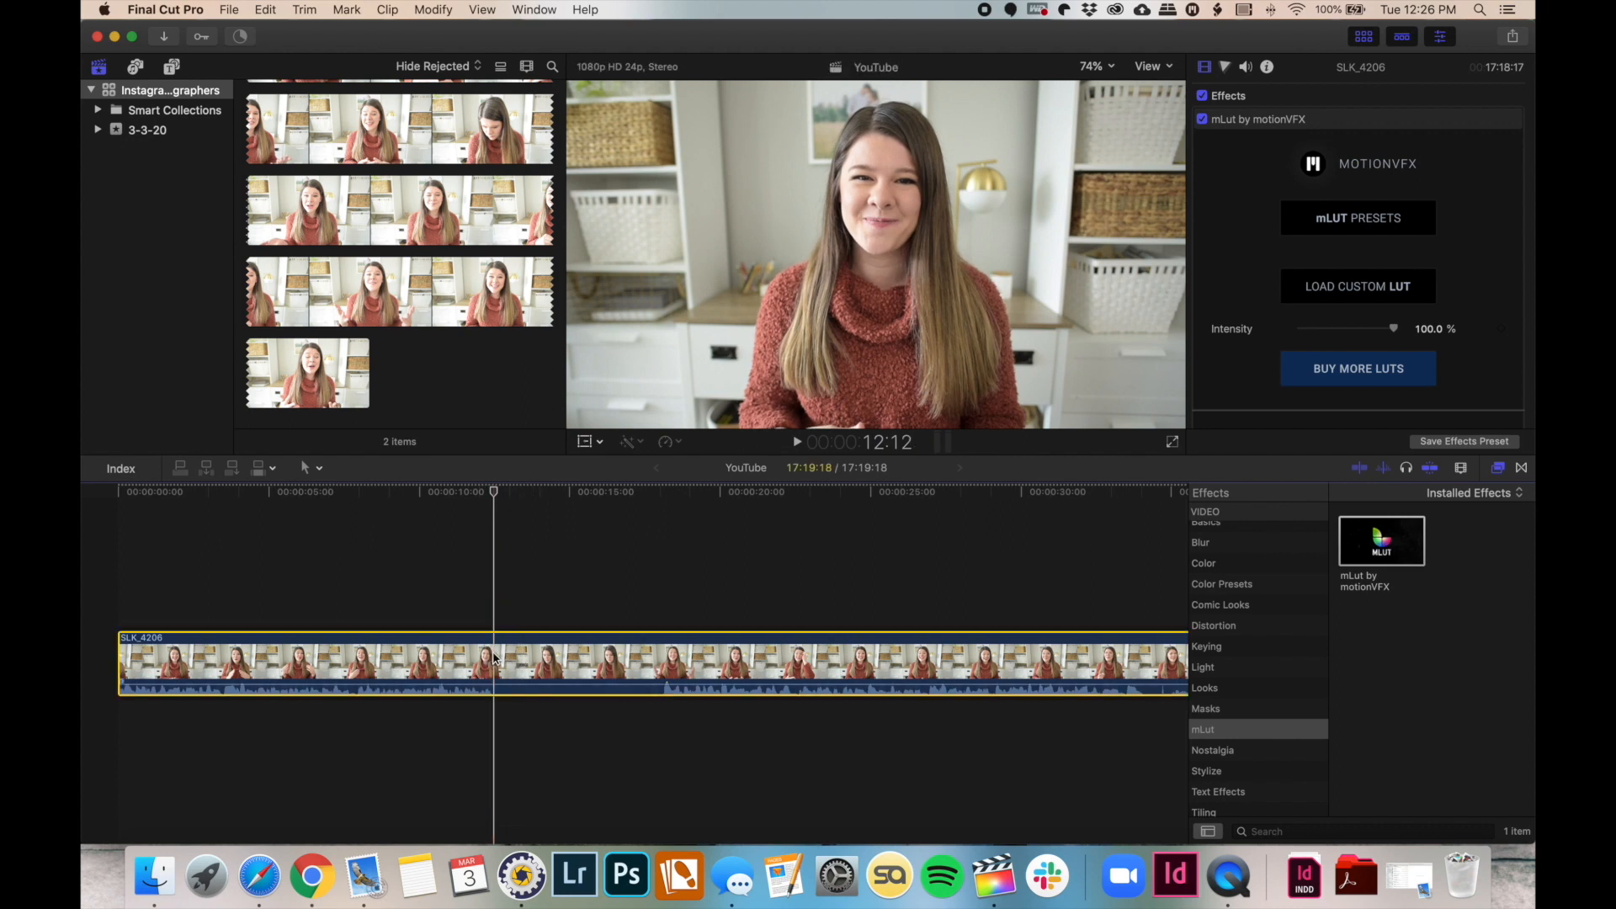
key(super+b)
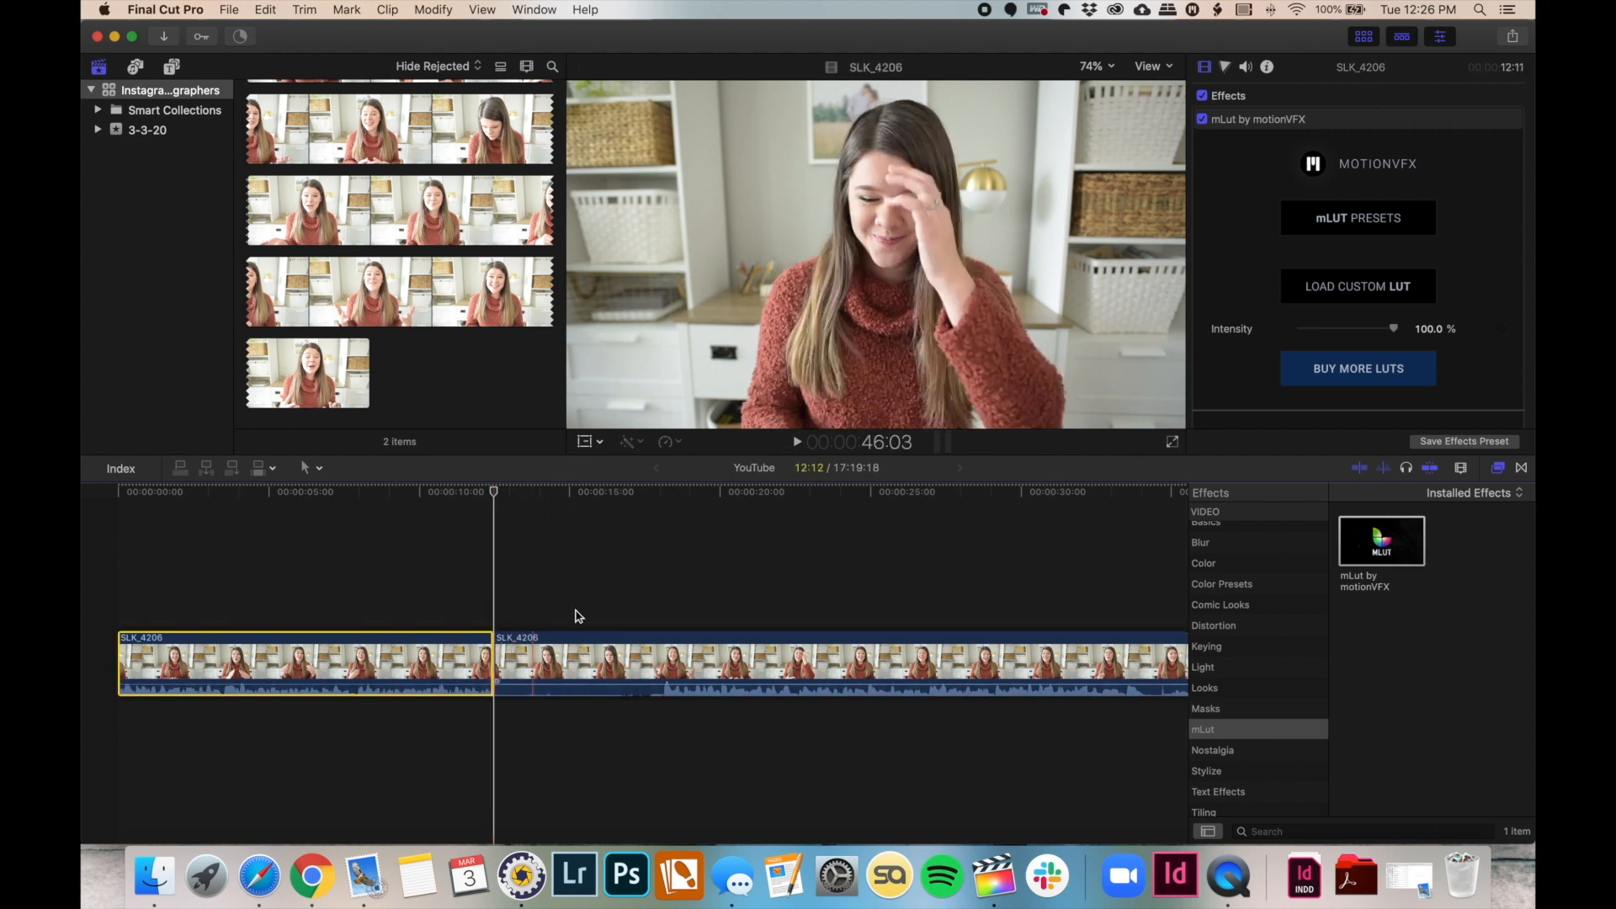
Split SLK_4206 at 18:02 where the talking resumes, and delete the silent section between the two cuts
click(665, 594)
key(super+b)
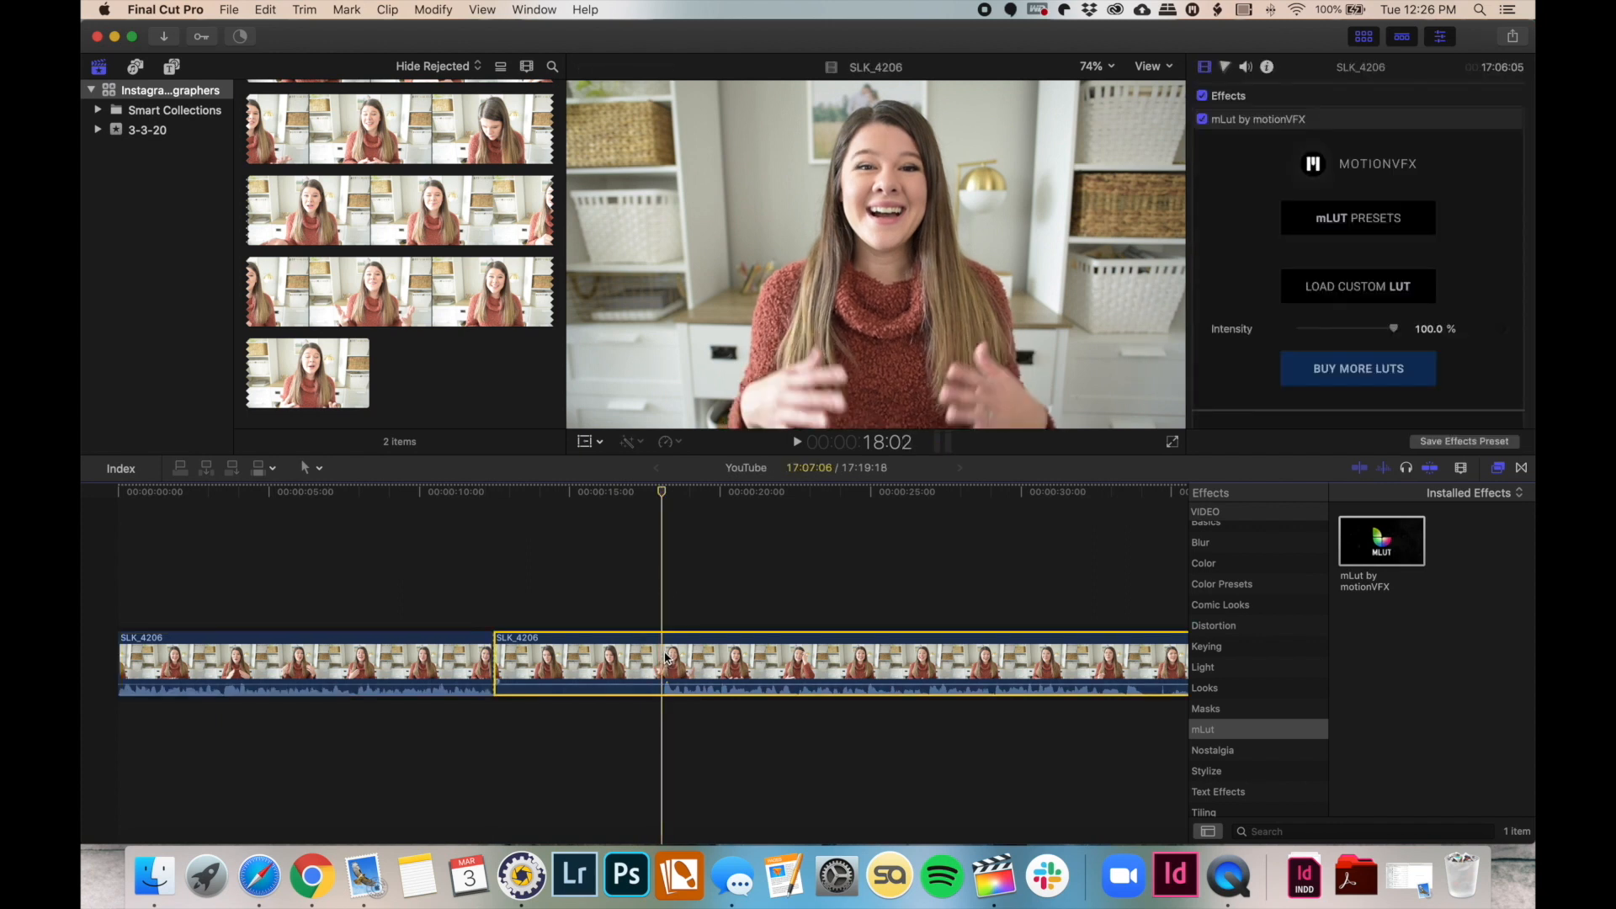
key(Delete)
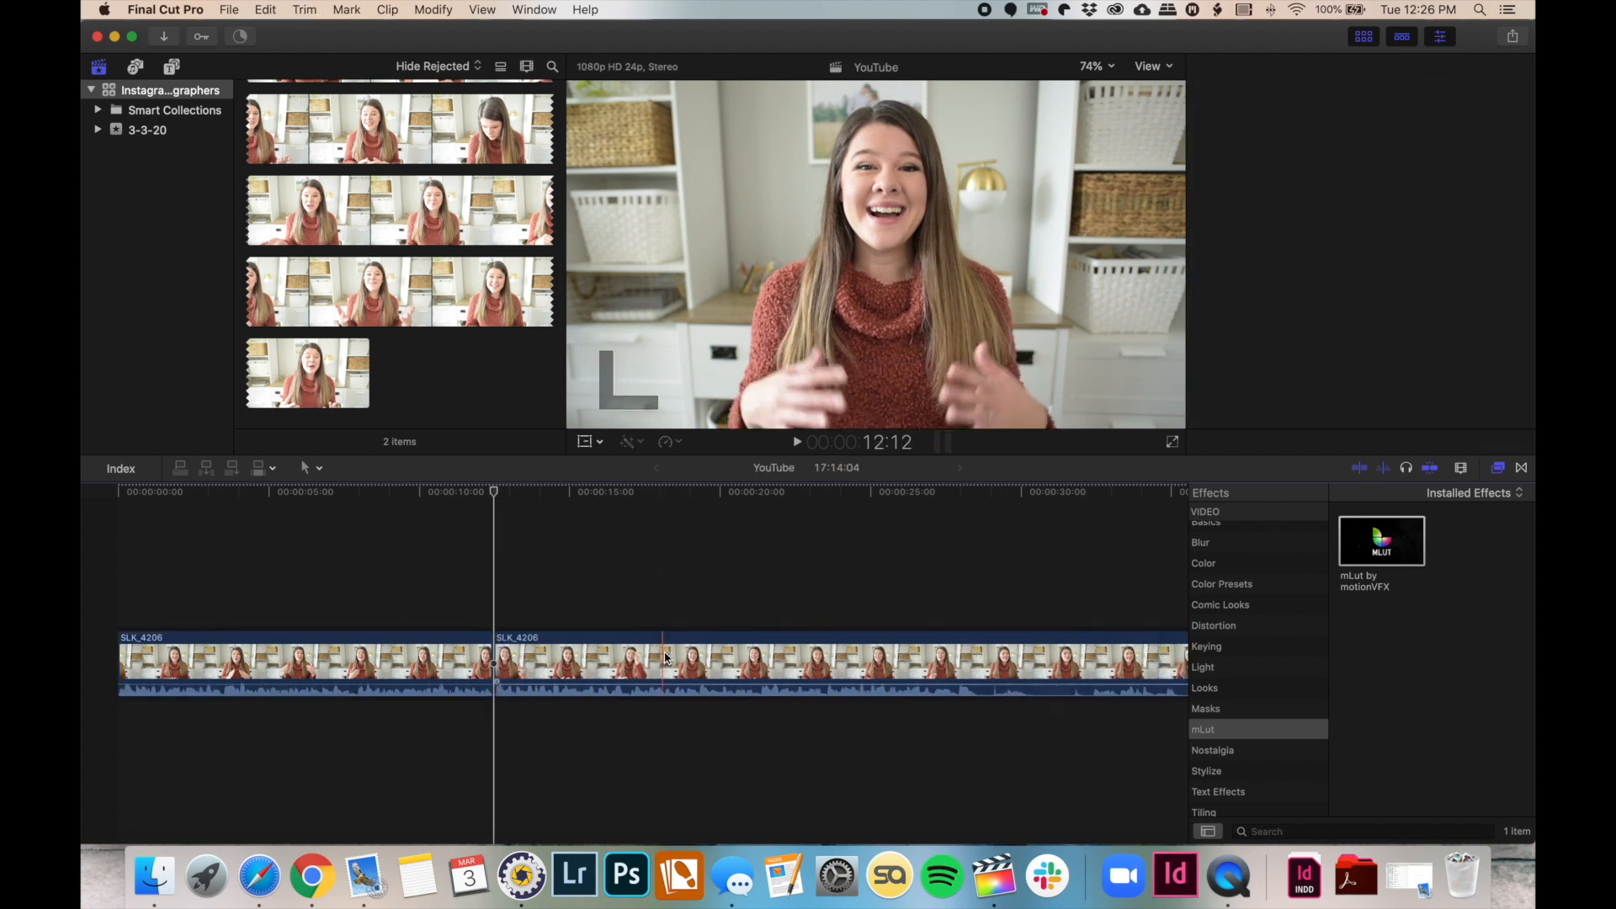
Play across the cut at 12:12 to check how the two SLK_4206 parts join
key(space)
key(space)
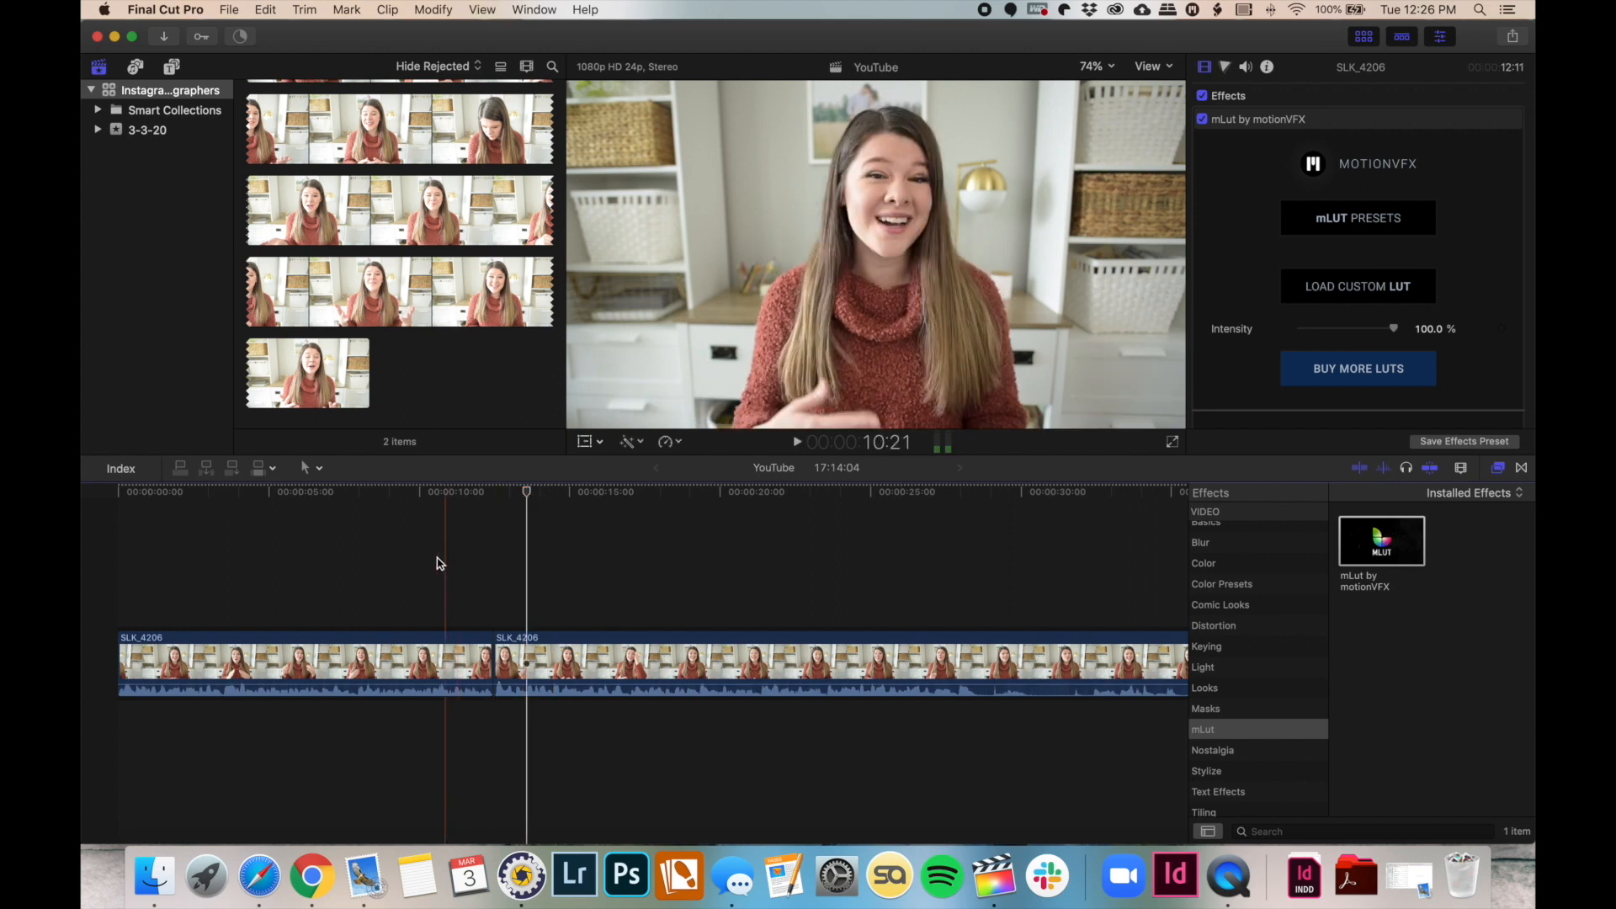
key(space)
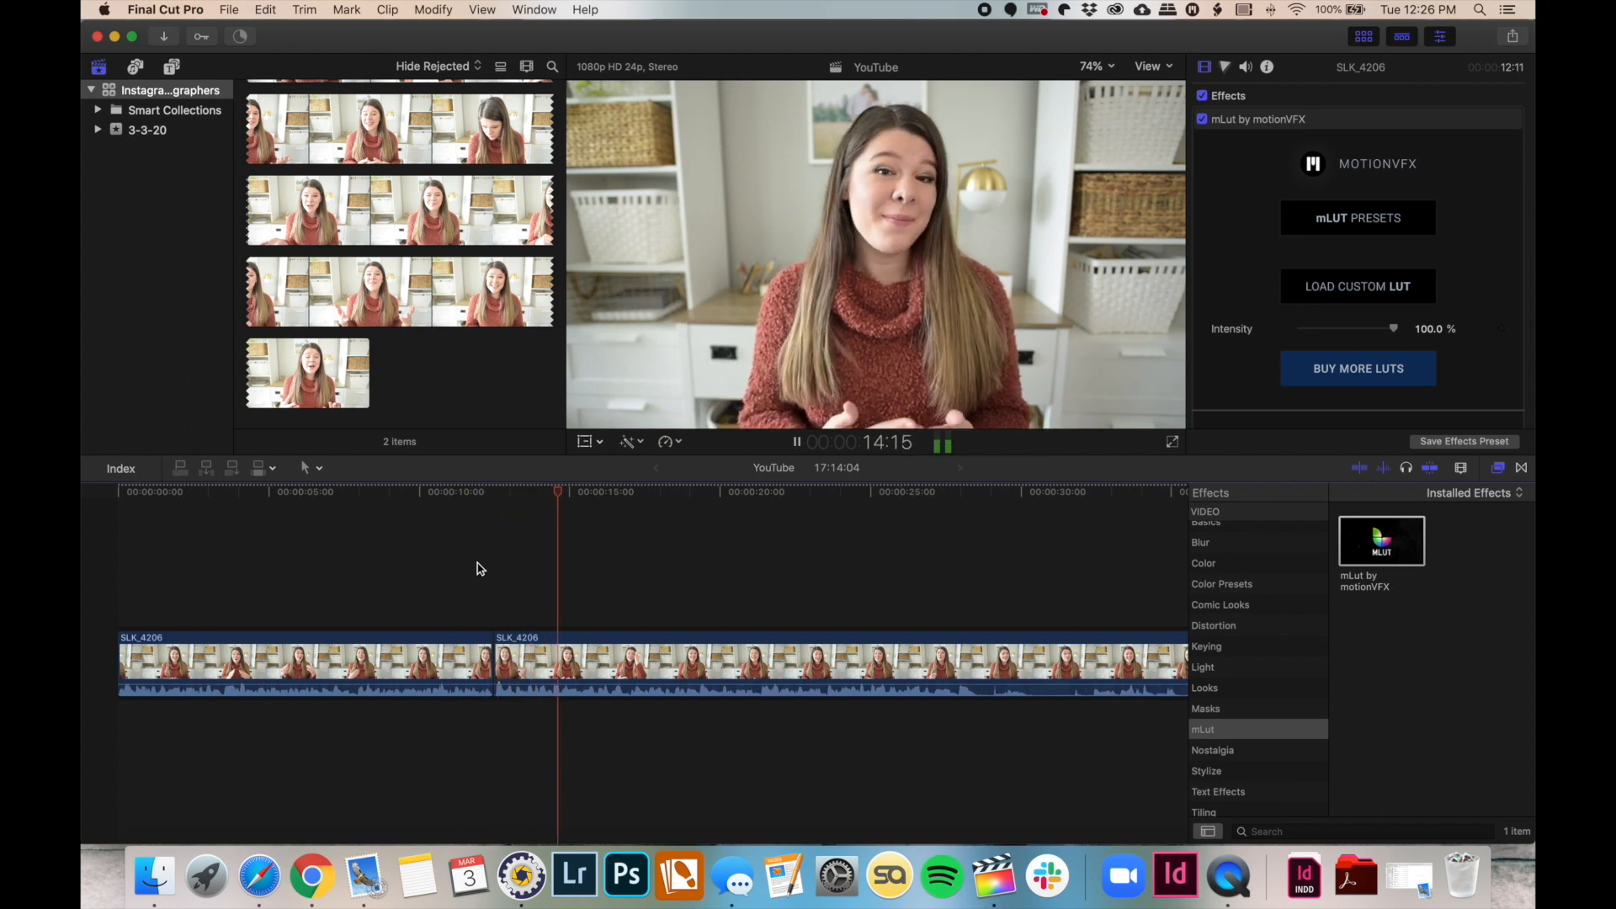
Play SLK_4206 onward from 18:00 at increased speed to look for further sections to cut
scroll(631, 584, right, 5)
click(332, 549)
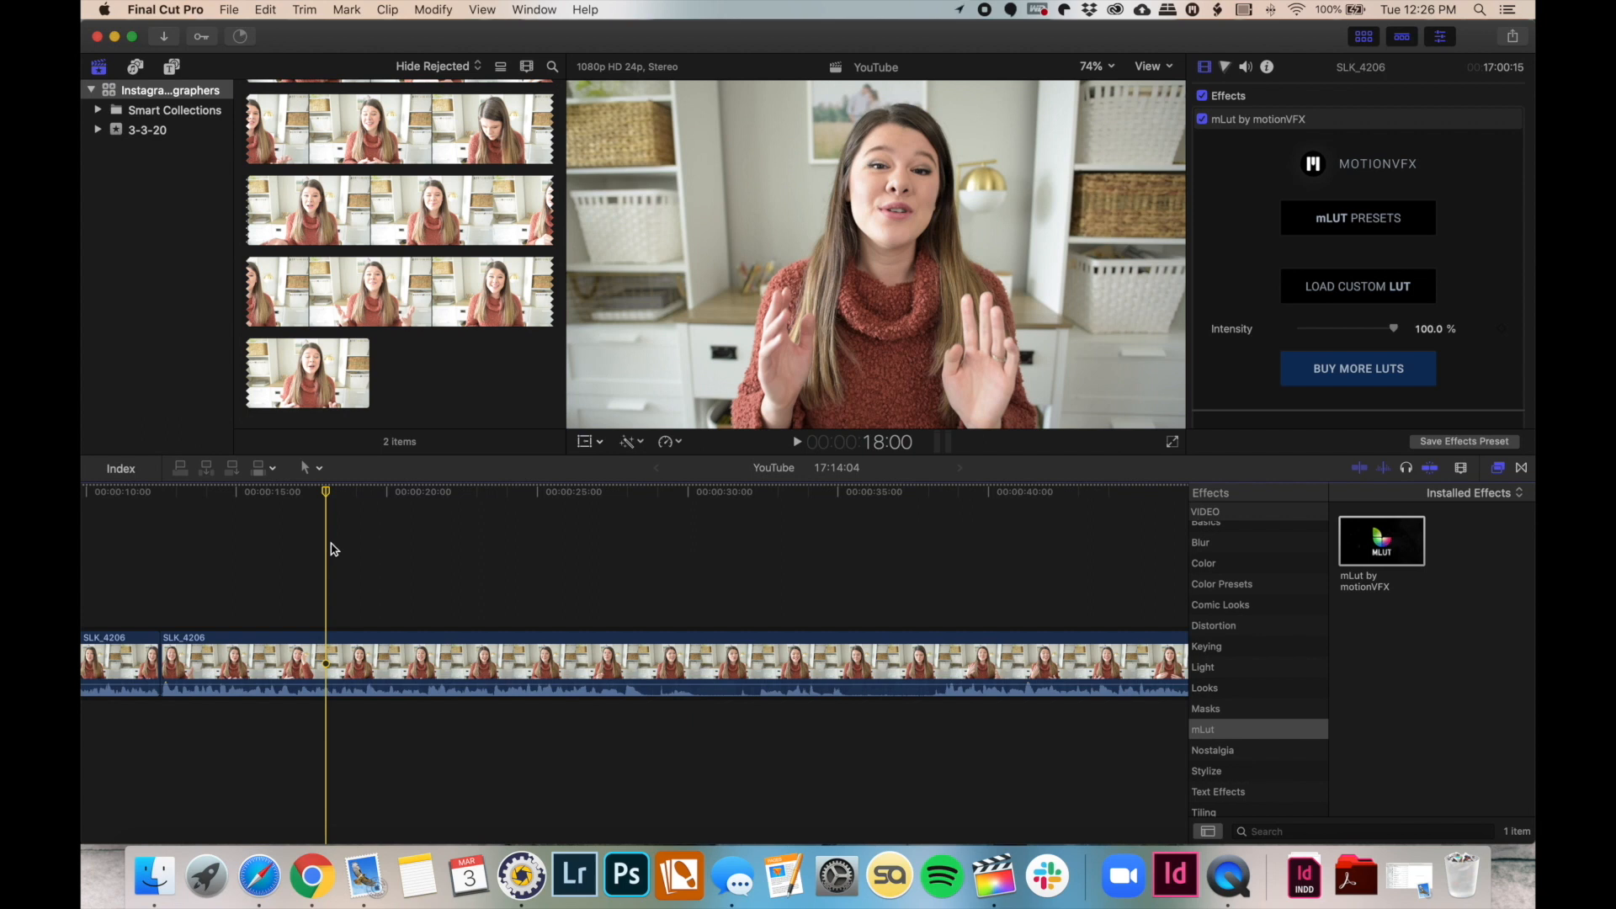
key(super+minus)
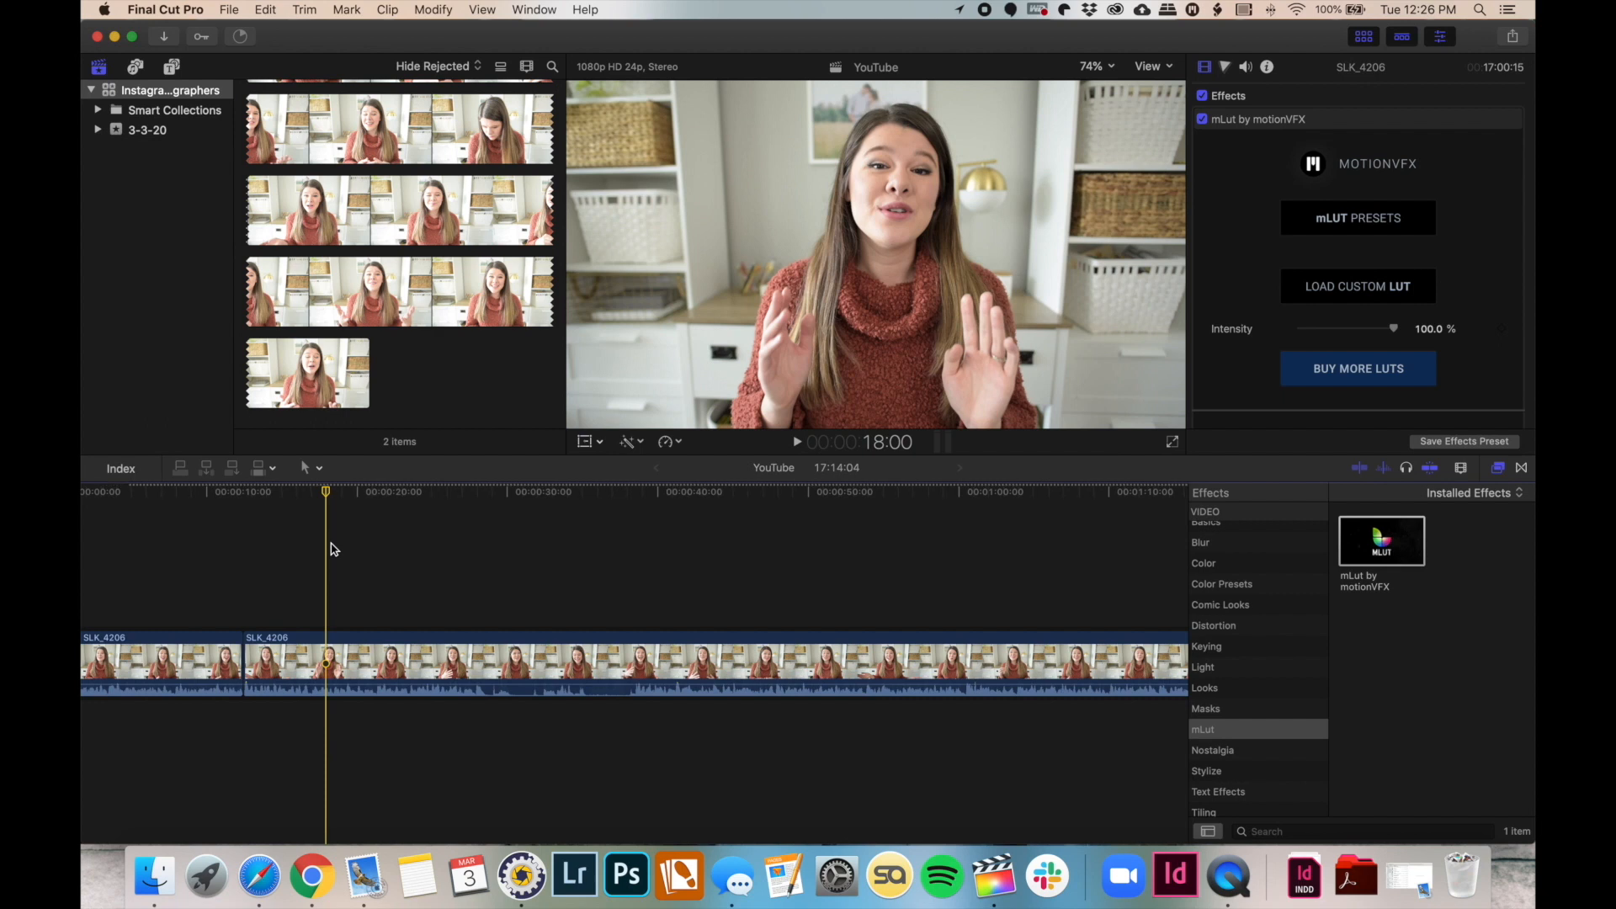
key(space)
key(super+equal)
key(XF86AudioRaiseVolume)
key(l)
key(l)
key(l)
key(l)
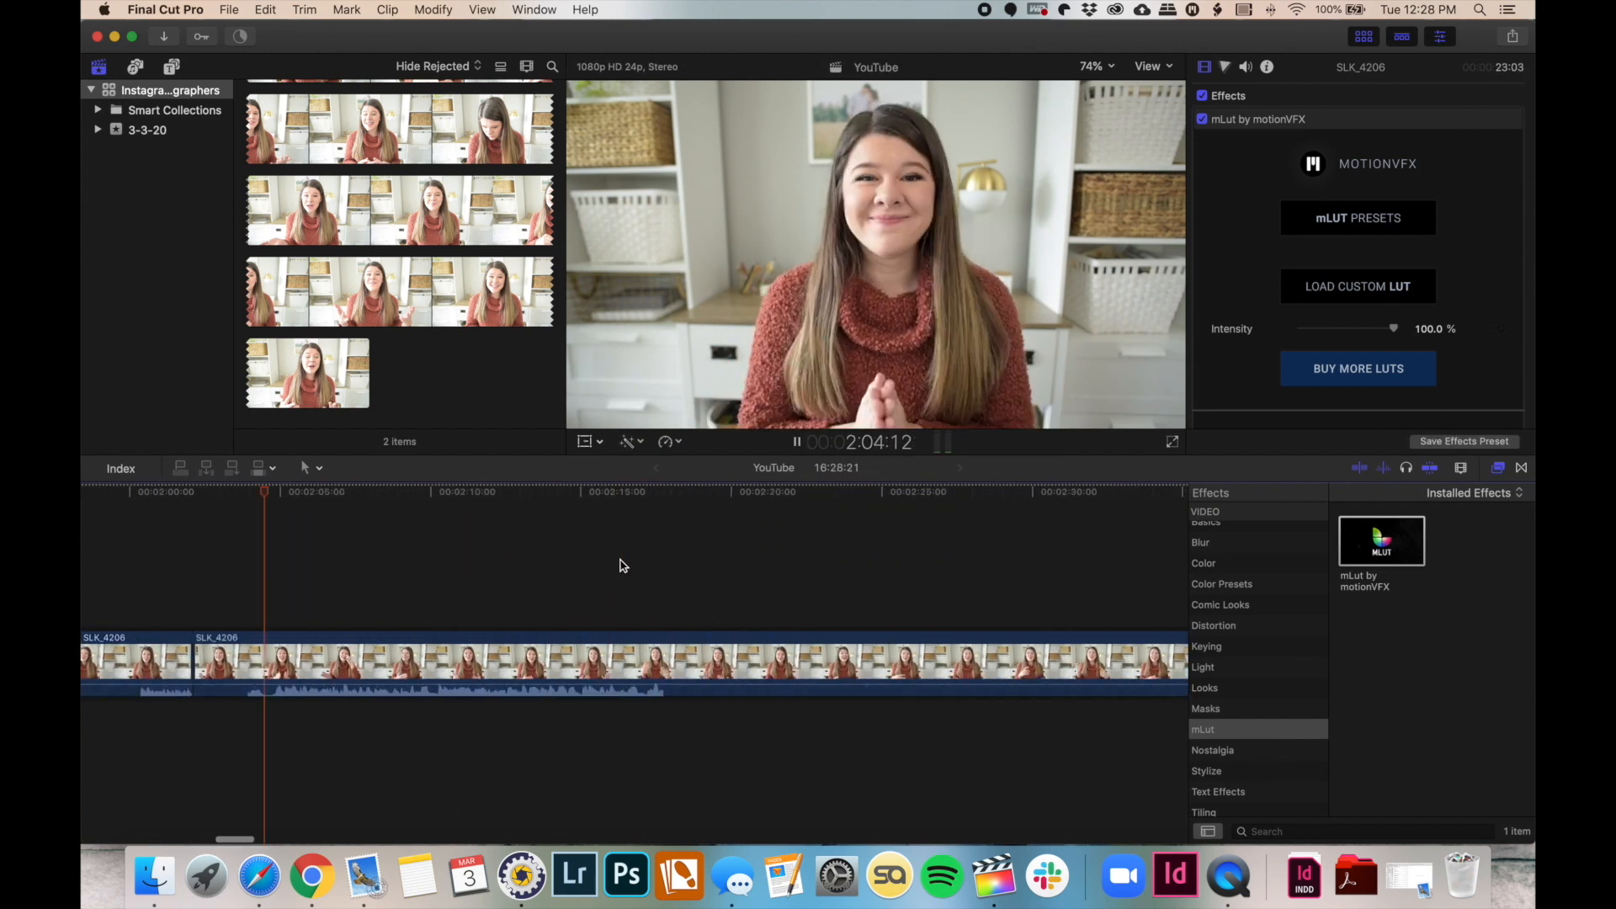
Split the SLK_4206 clip at 3:14:02 and at 4:36:04
key(super+minus)
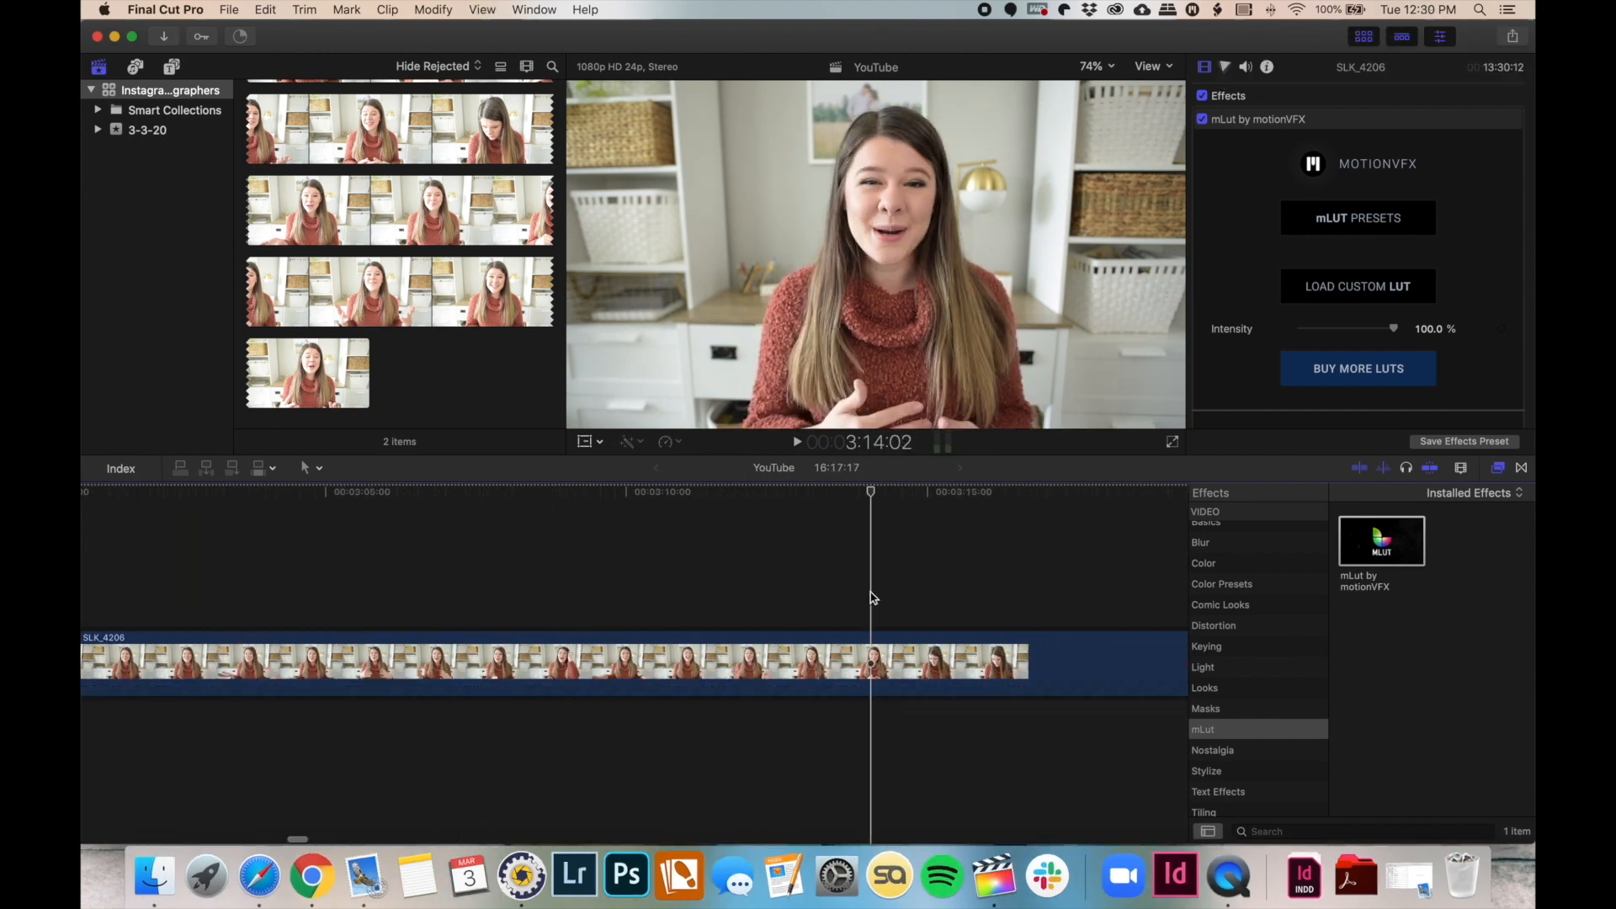
key(super+b)
click(913, 662)
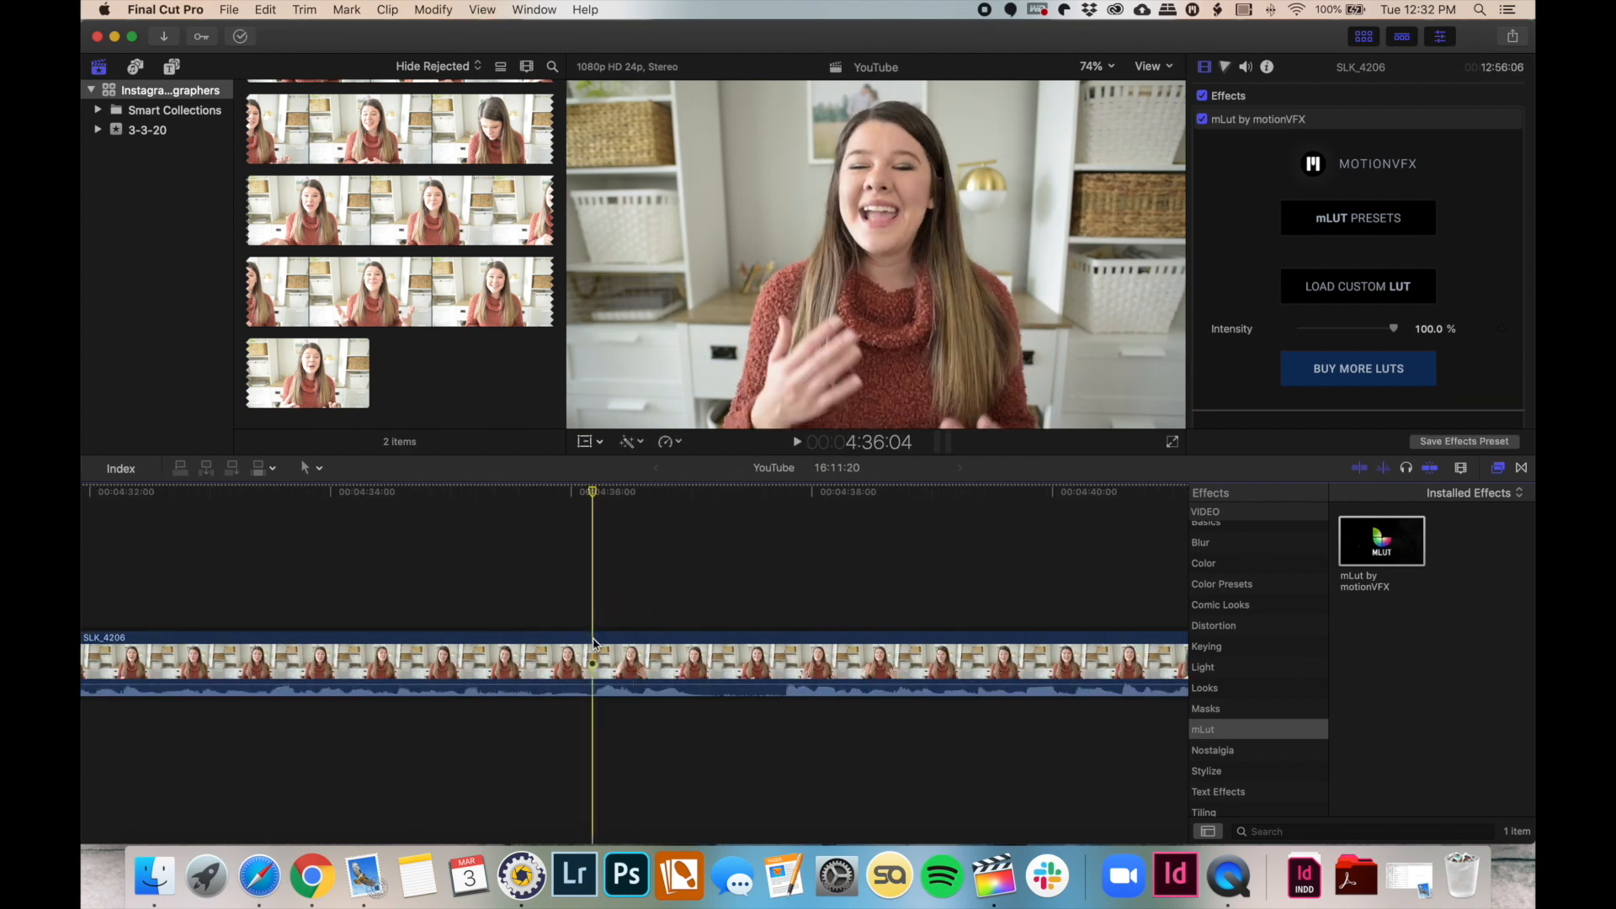
key(super+b)
click(594, 659)
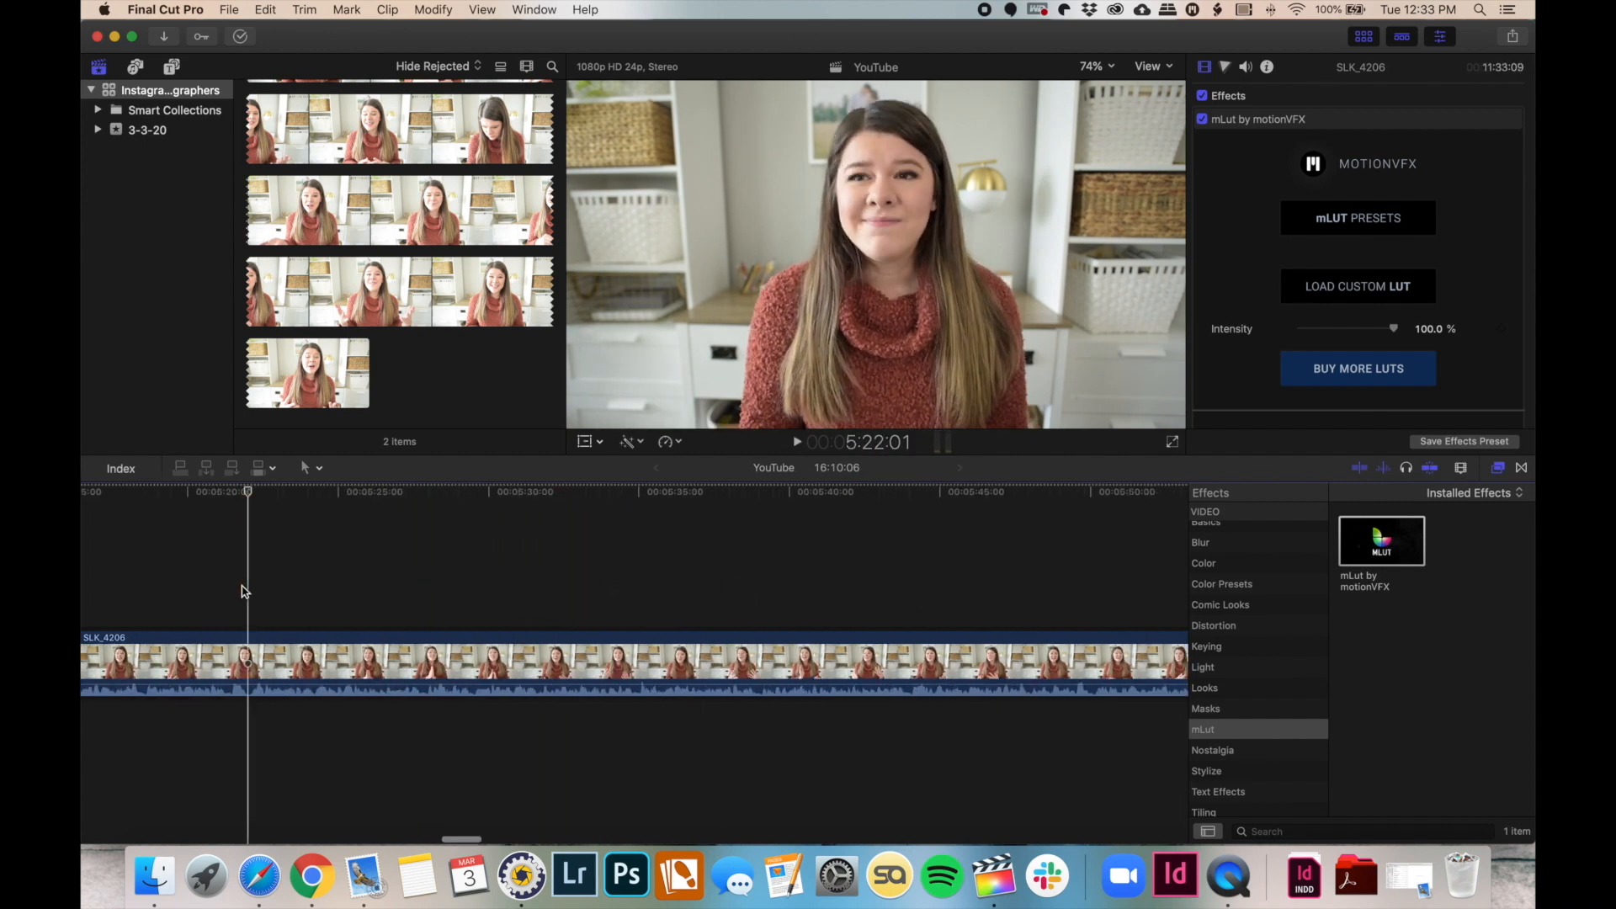
click(464, 578)
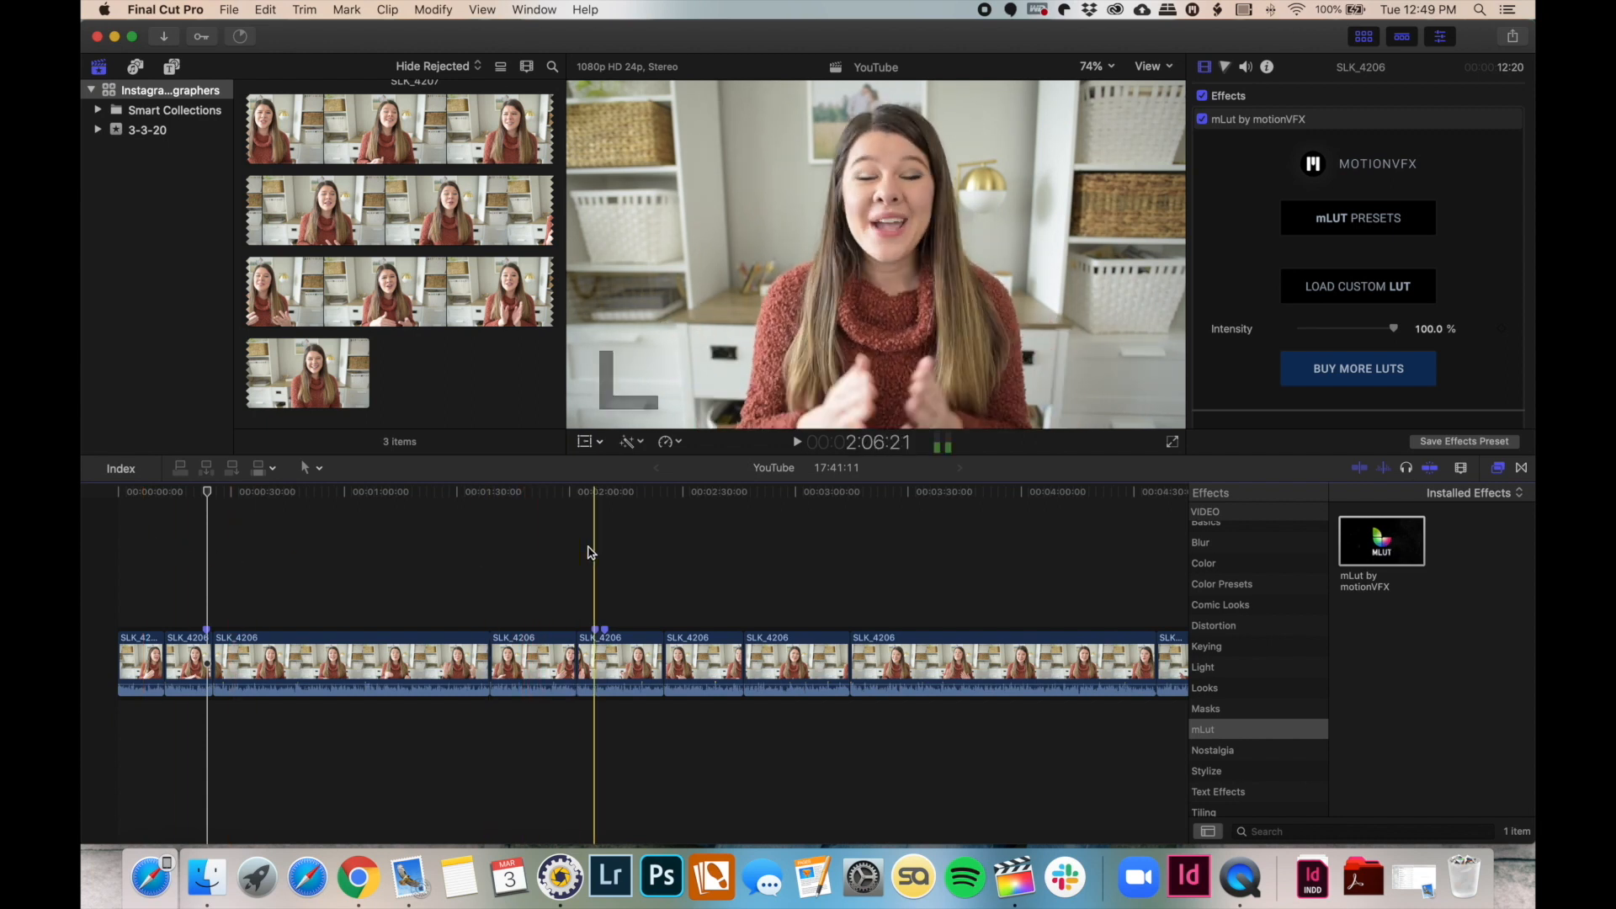
Add a marker at 40:17 on the SLK_4206 clip and delete it again
click(270, 562)
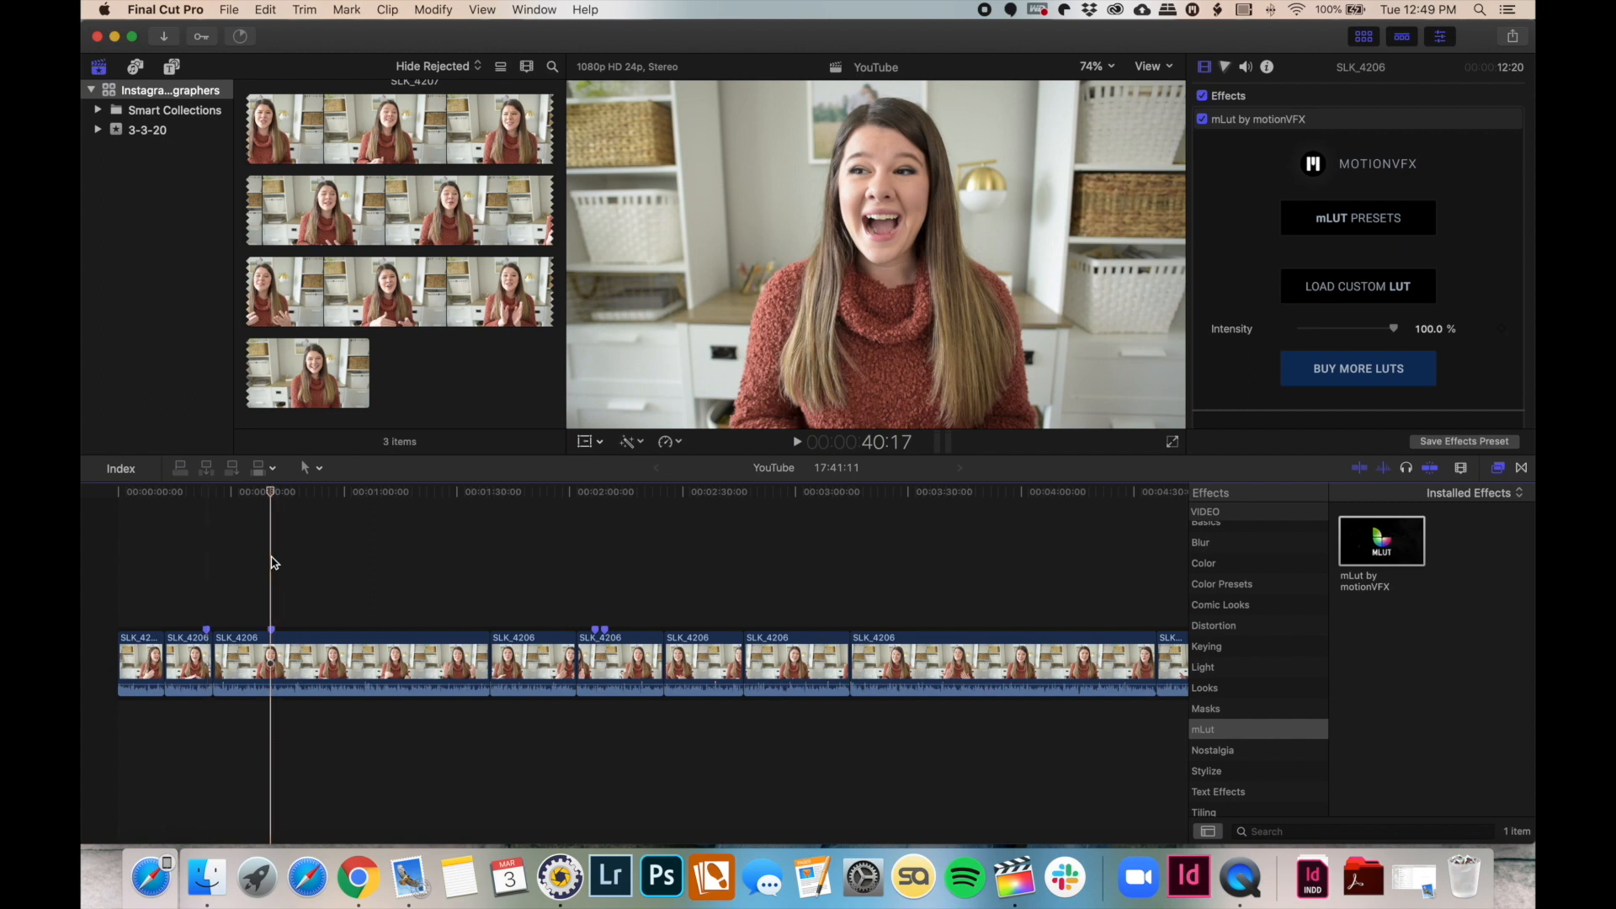
right_click(271, 633)
click(318, 762)
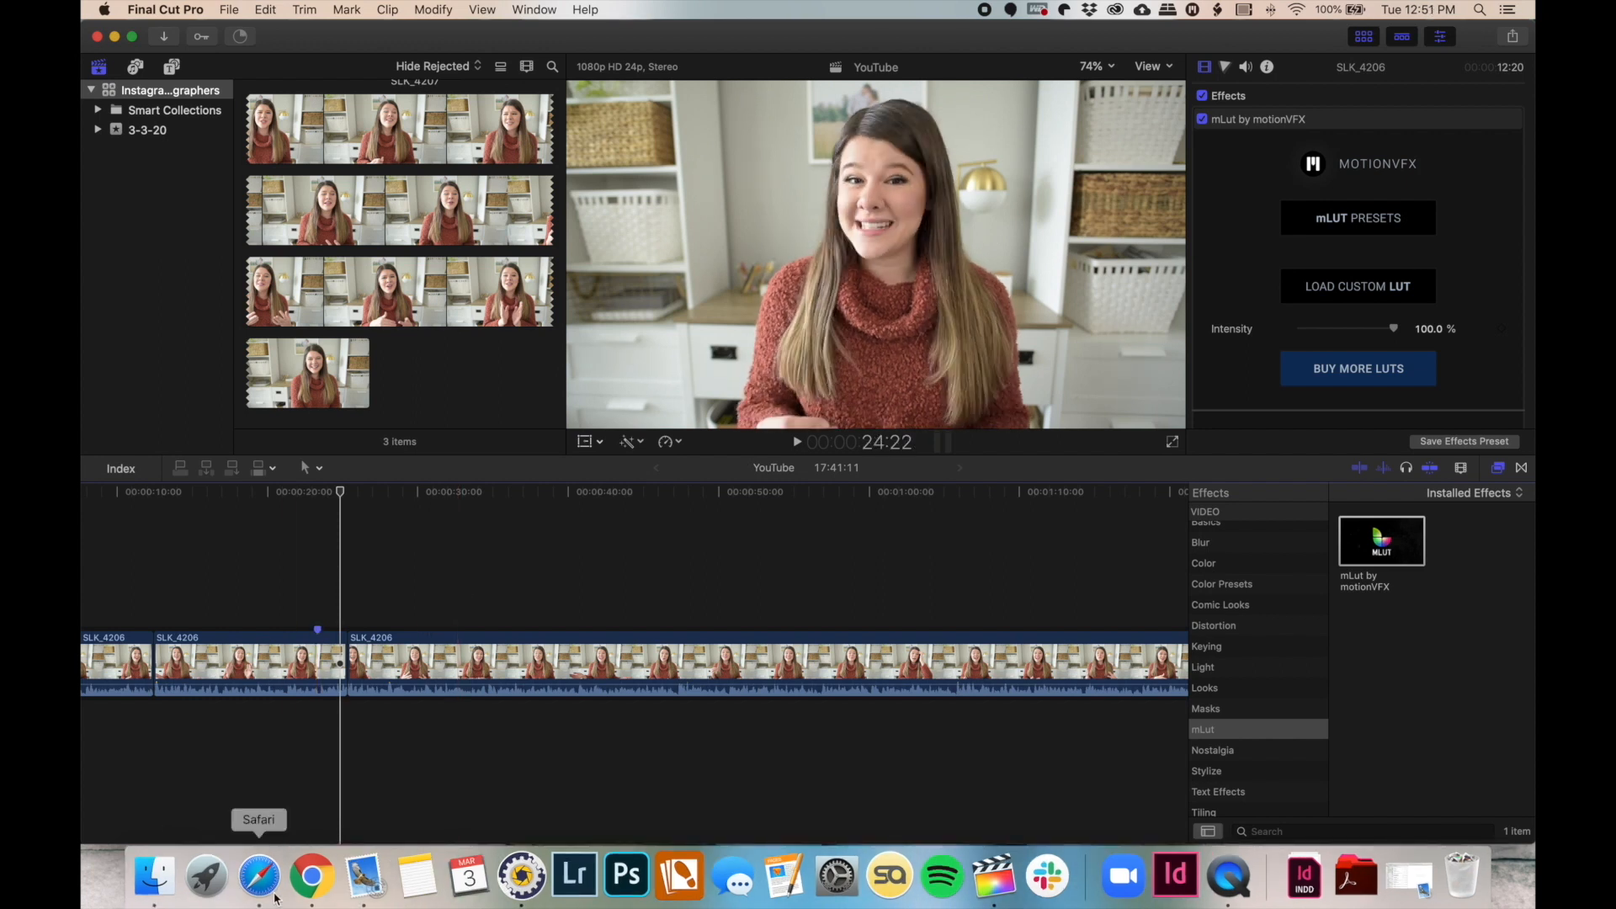
Switch to Safari, go to later.com and open the account's scheduling calendar
click(258, 876)
text(later.com)
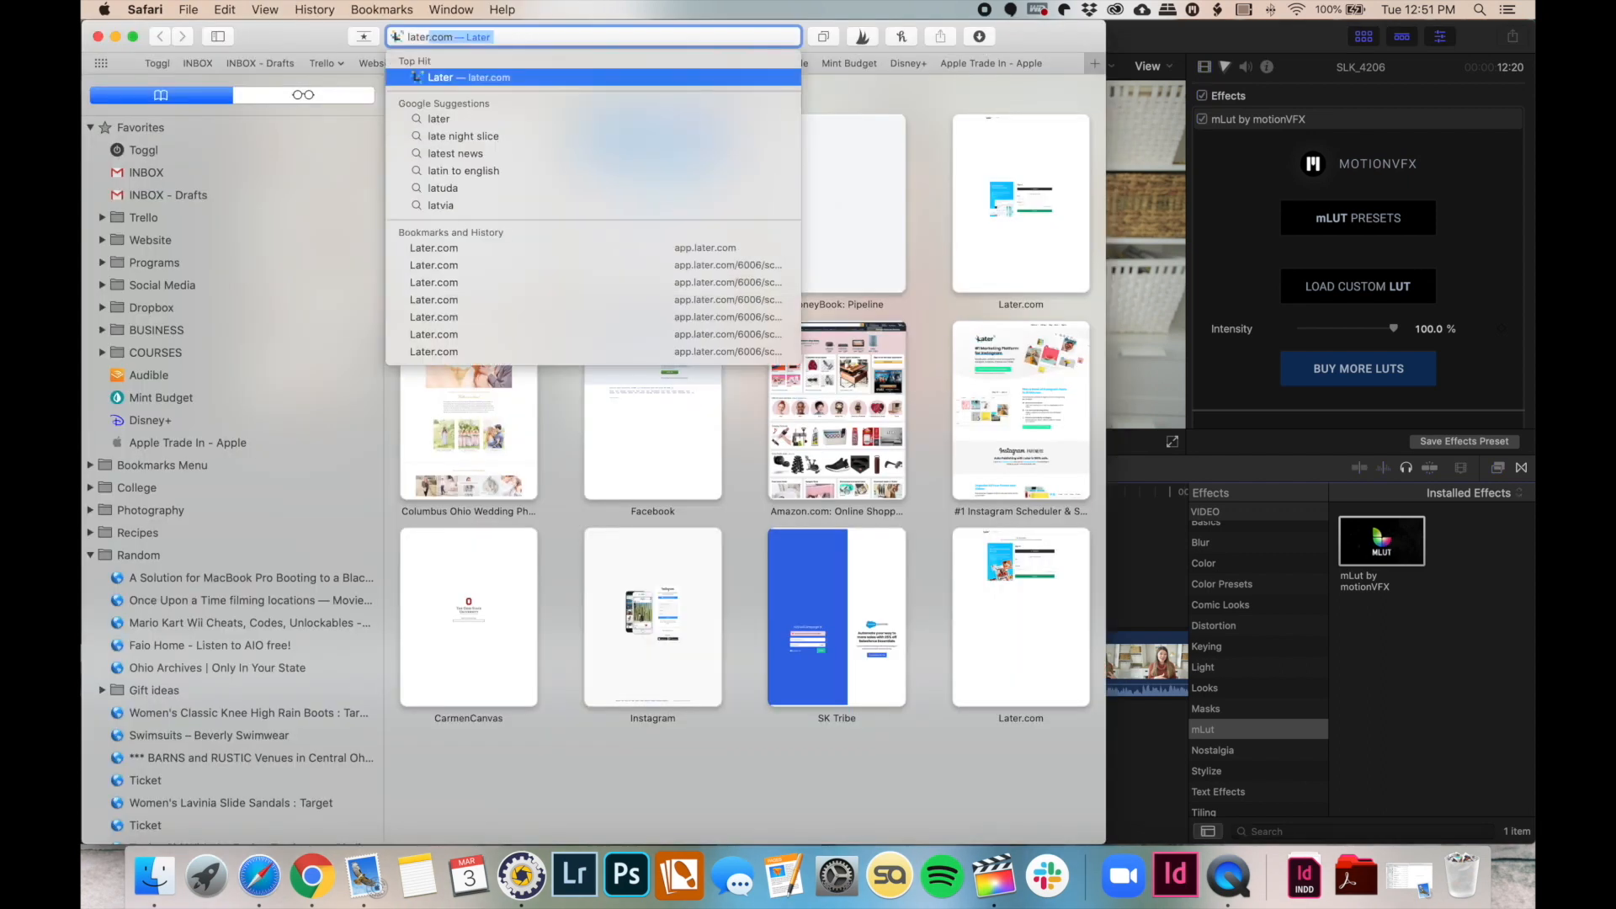
key(Return)
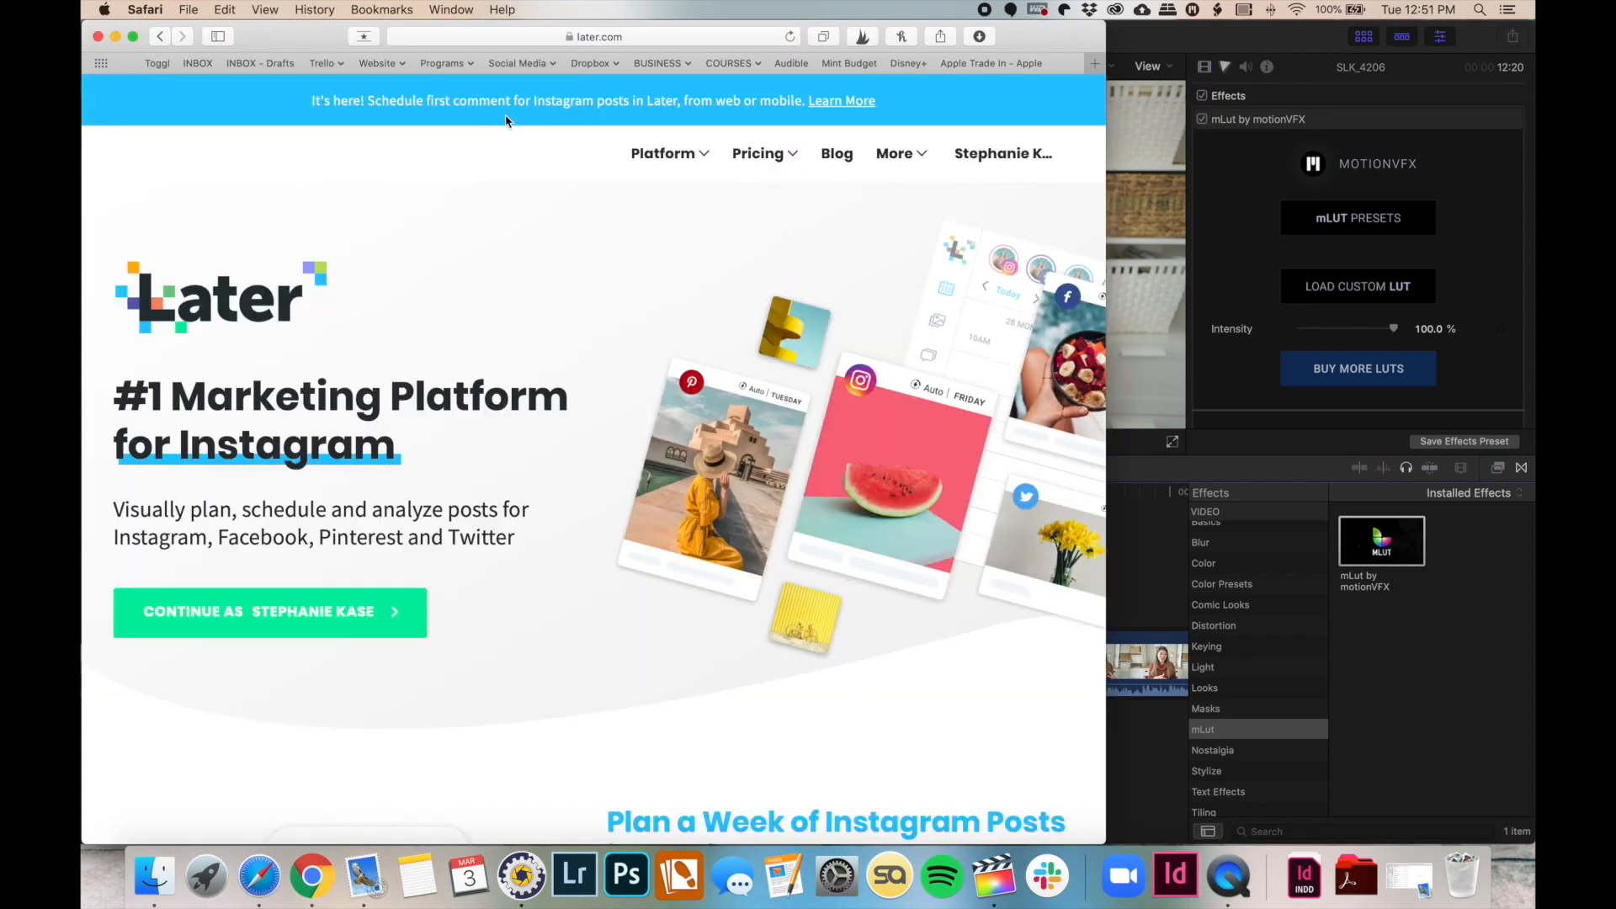
click(993, 157)
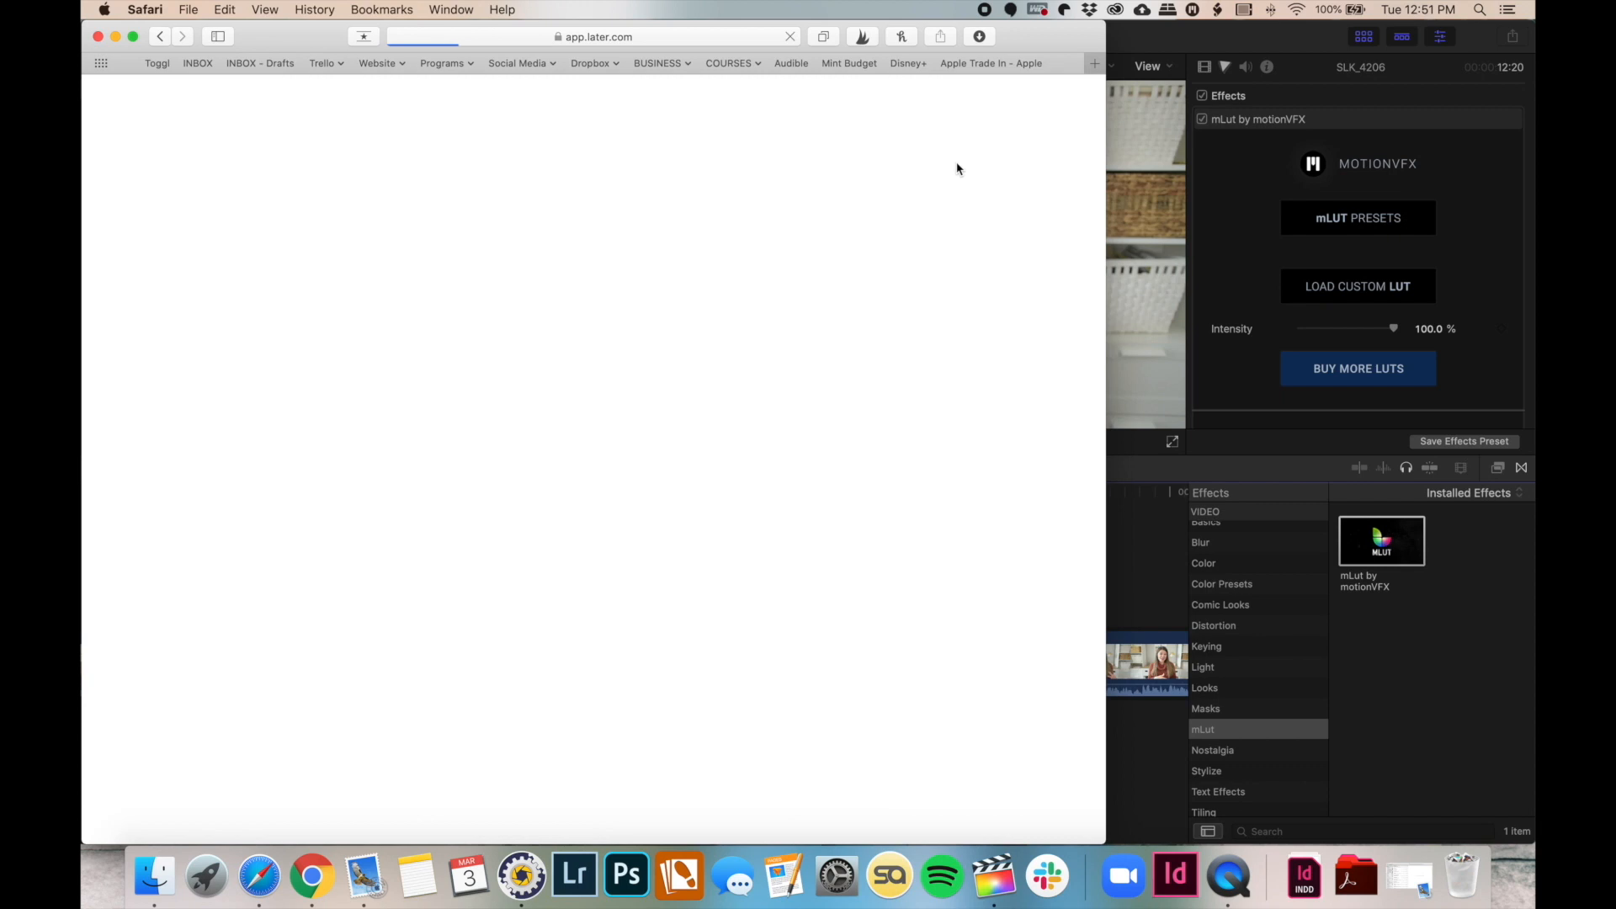
Widen the browser window, capture a screenshot of the Later calendar and save it in the 2020-4-28 Instagram Feed Planning folder
drag(1104, 123, 1226, 114)
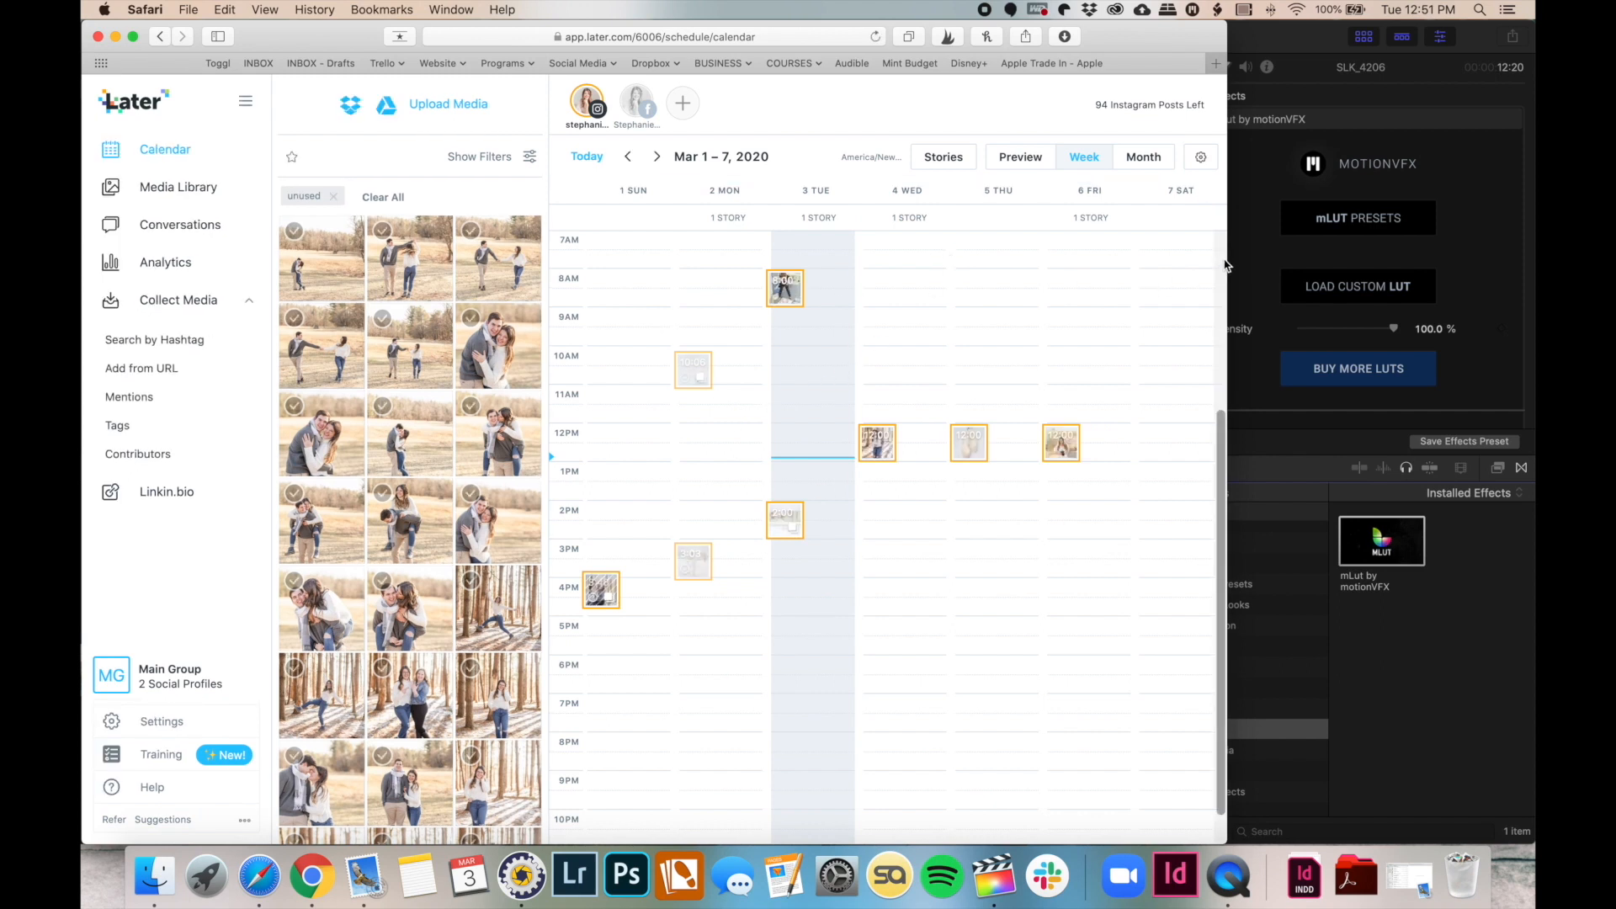
drag(1227, 257, 1533, 245)
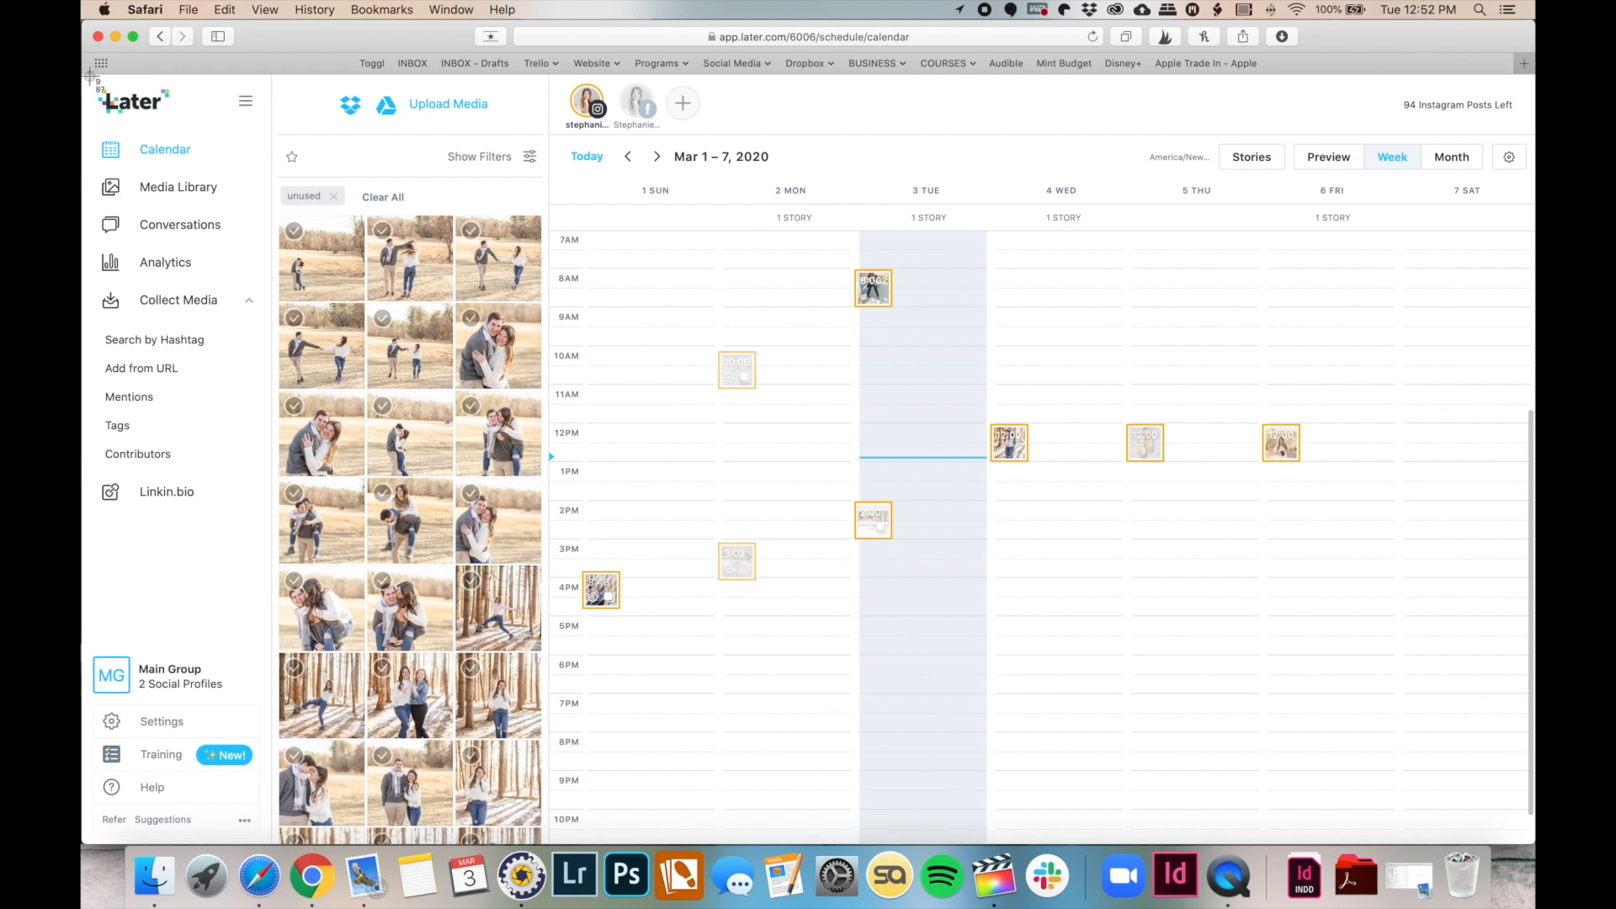
drag(85, 75, 1528, 841)
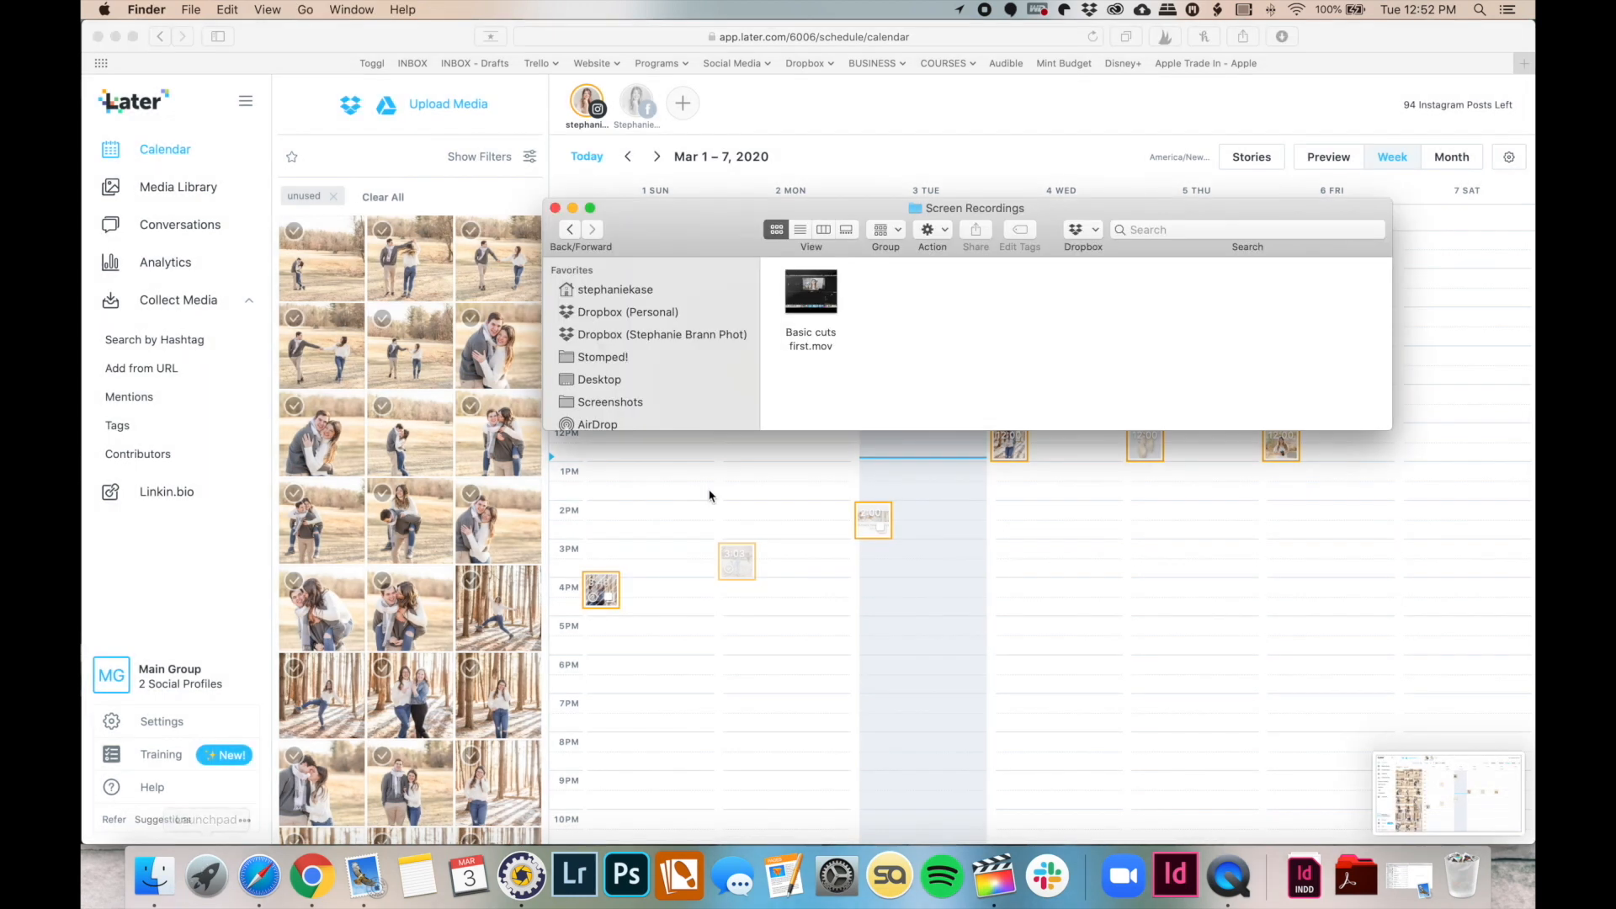
drag(1475, 773, 1001, 311)
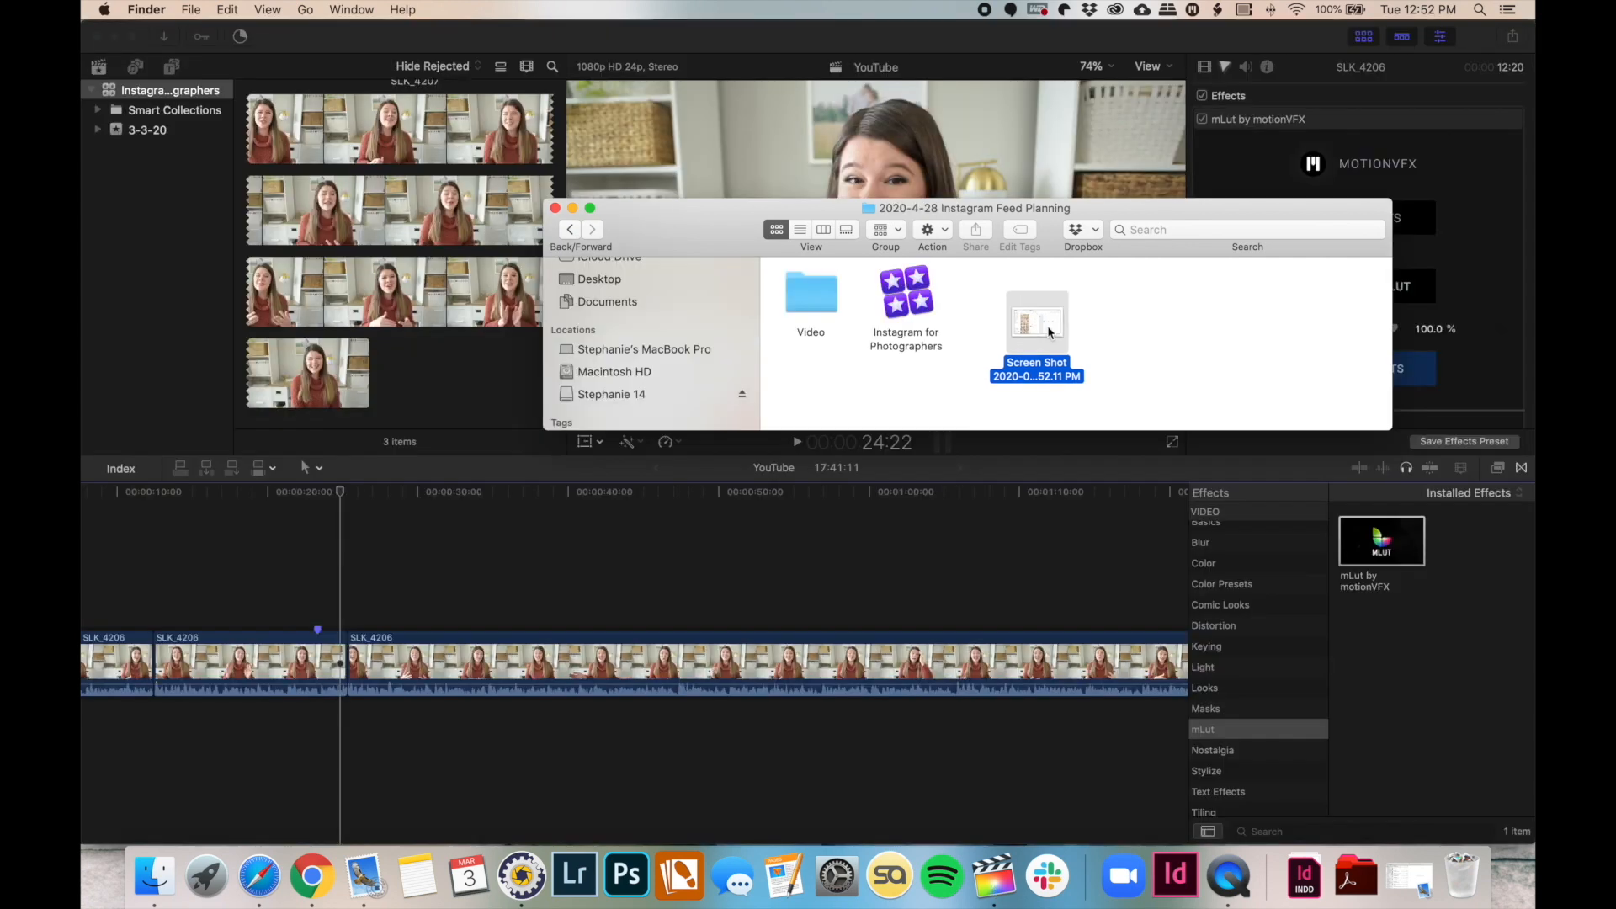
Place the Later calendar screenshot above SLK_4206 in the Final Cut Pro timeline, starting at the marker at about 23 seconds
drag(1037, 328, 323, 587)
click(341, 519)
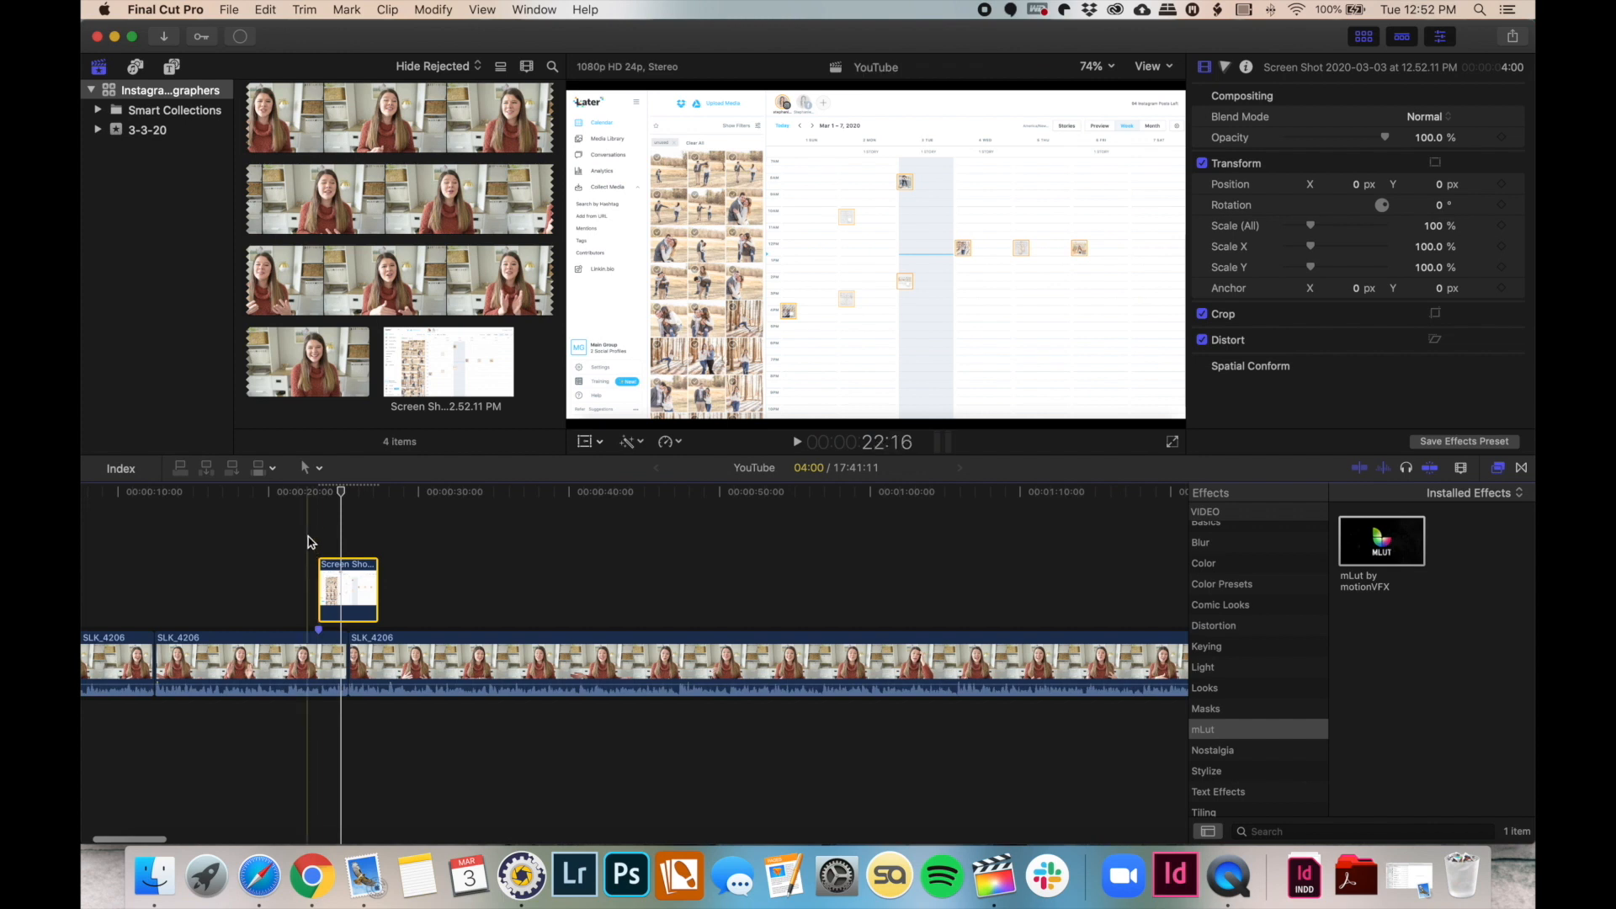
scroll(344, 520, left, 1)
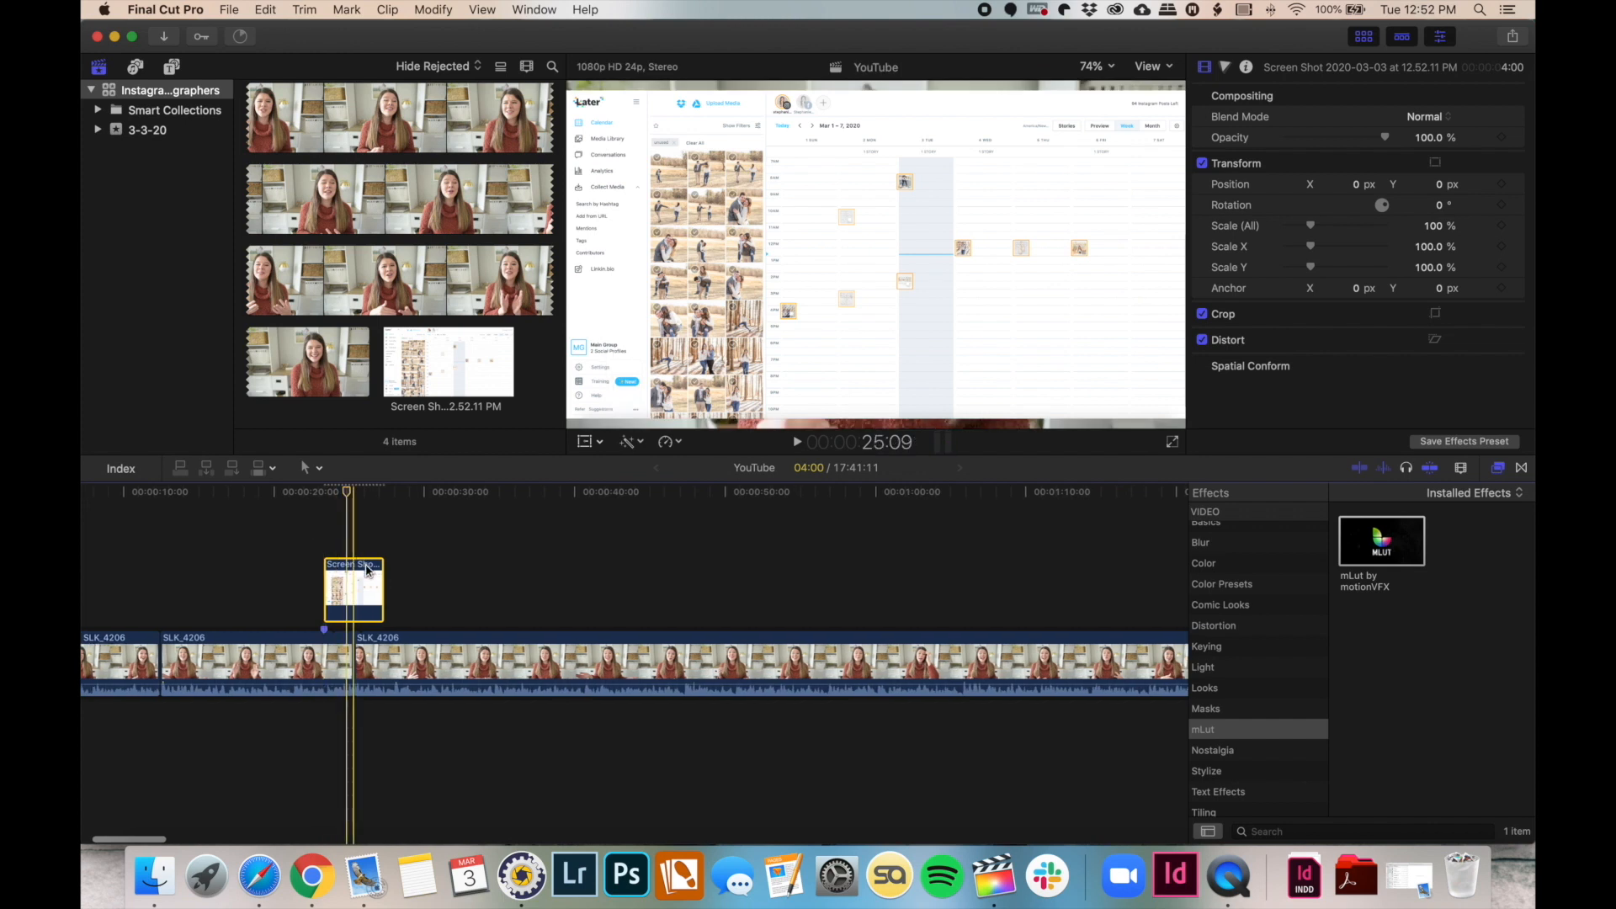
click(324, 514)
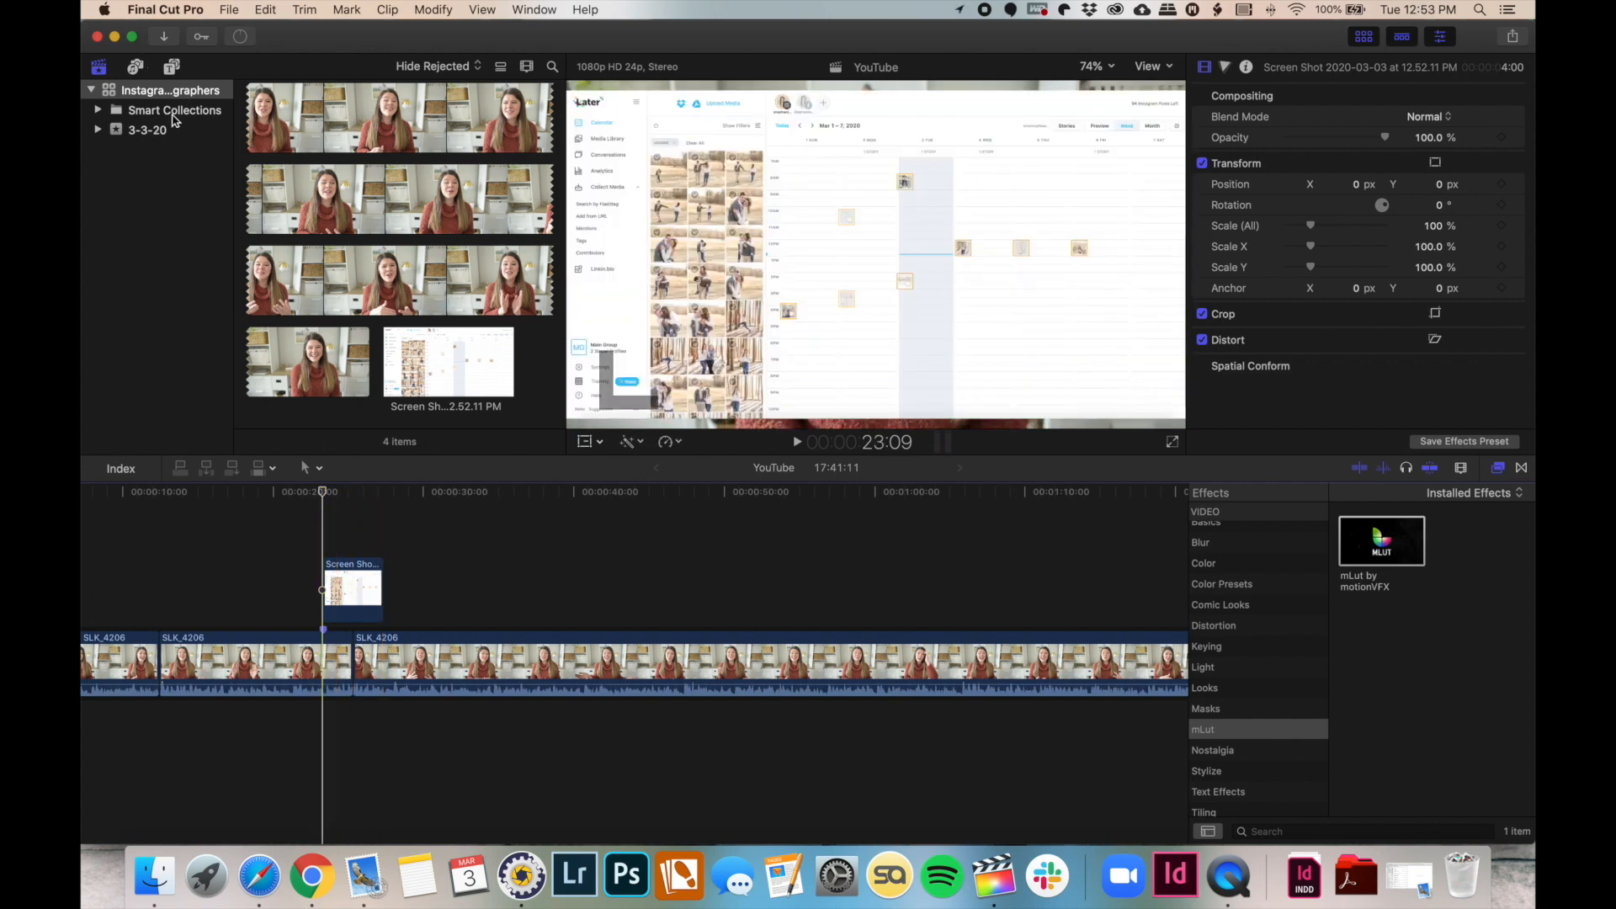
Search the sound effects for "bottle", preview Bottle Cork and add it below SLK_4206 near the end of the screenshot clip
click(138, 67)
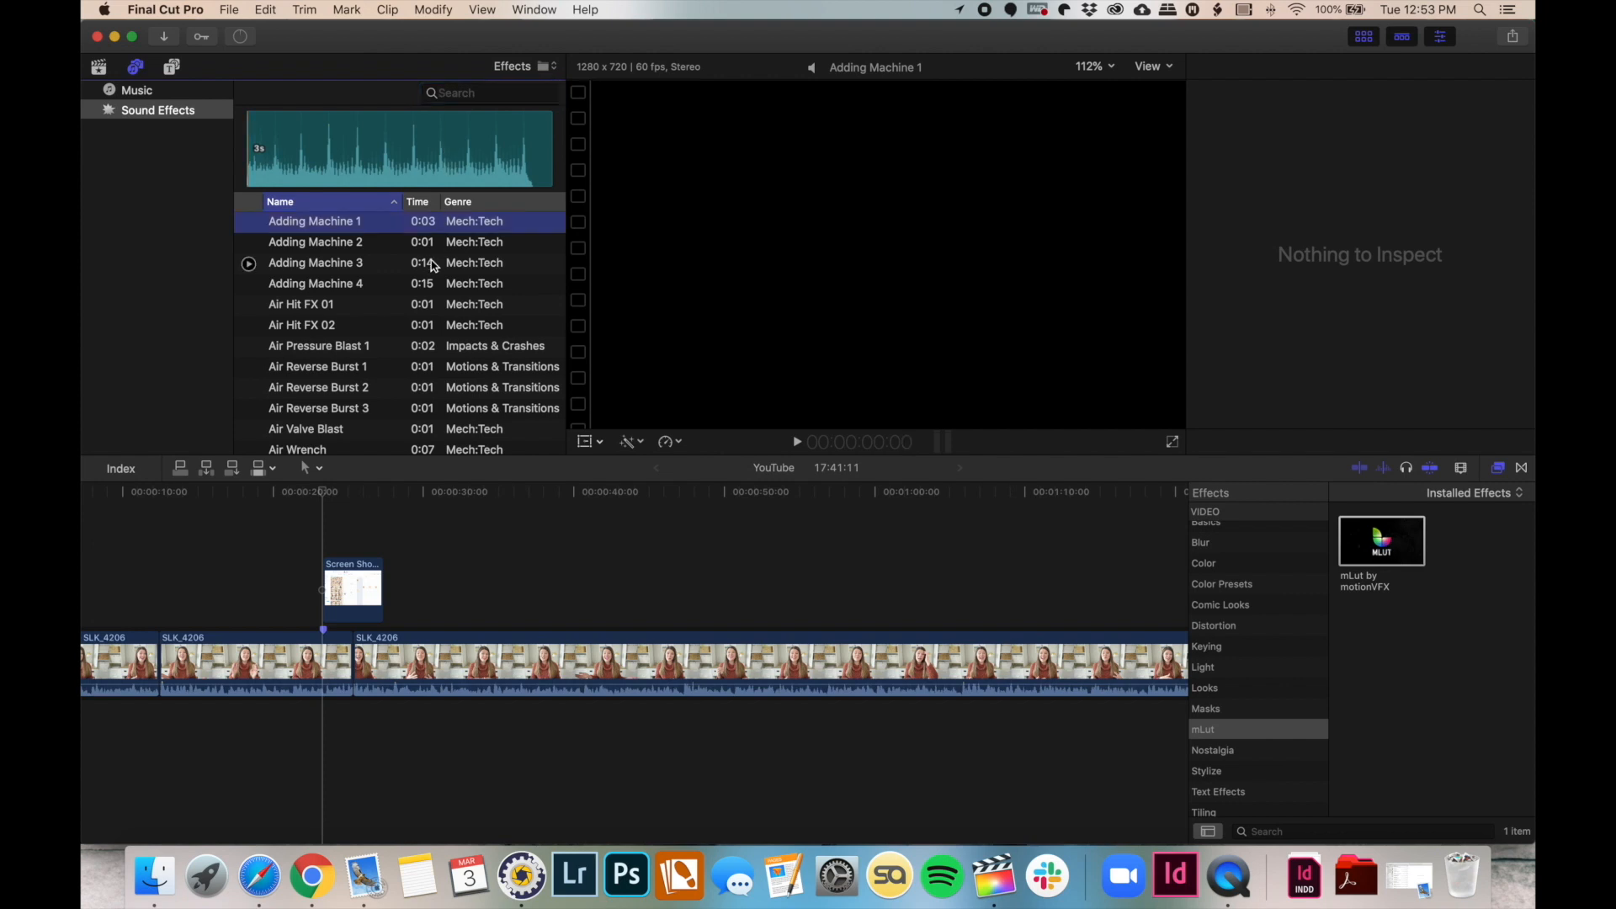
scroll(437, 257, down, 5)
scroll(437, 257, down, 8)
click(465, 91)
text(bottle)
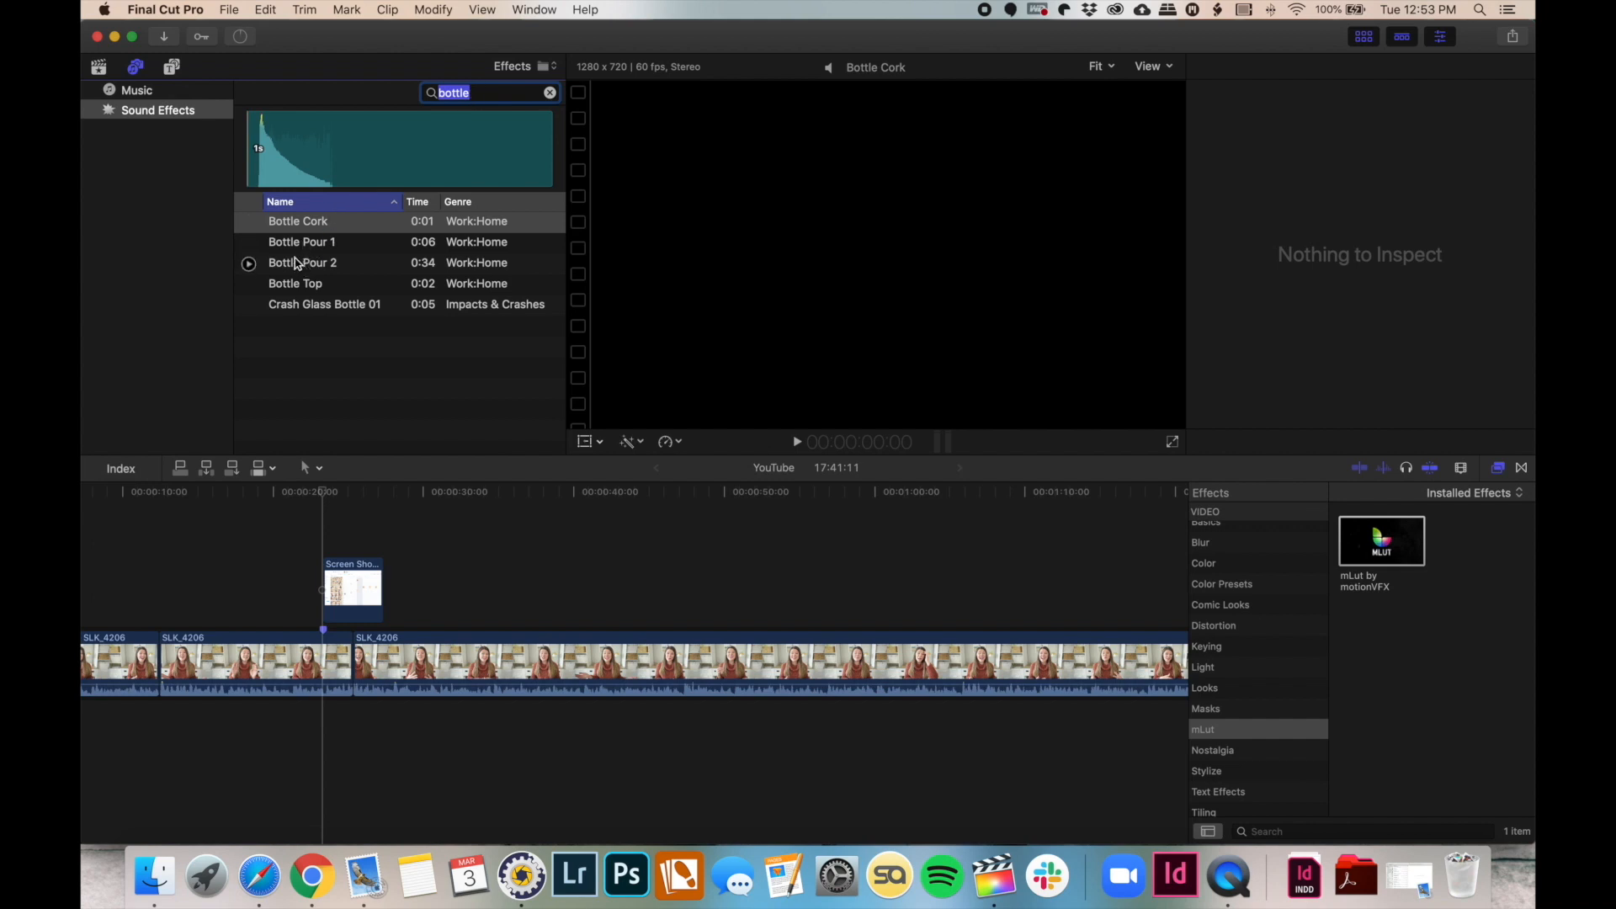
click(248, 222)
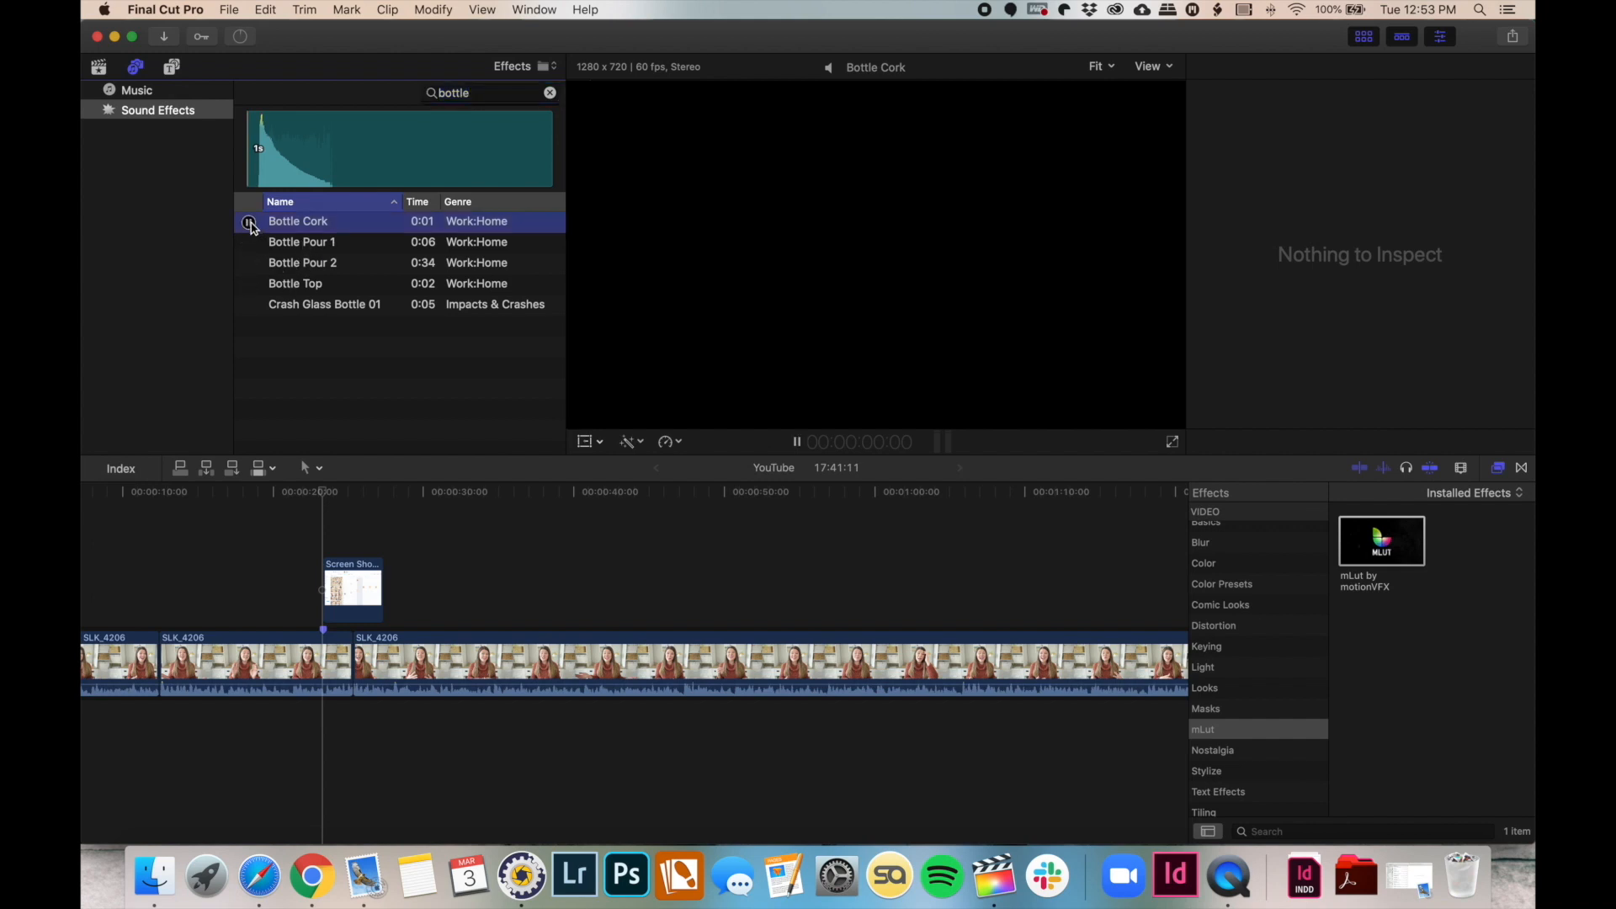
click(443, 592)
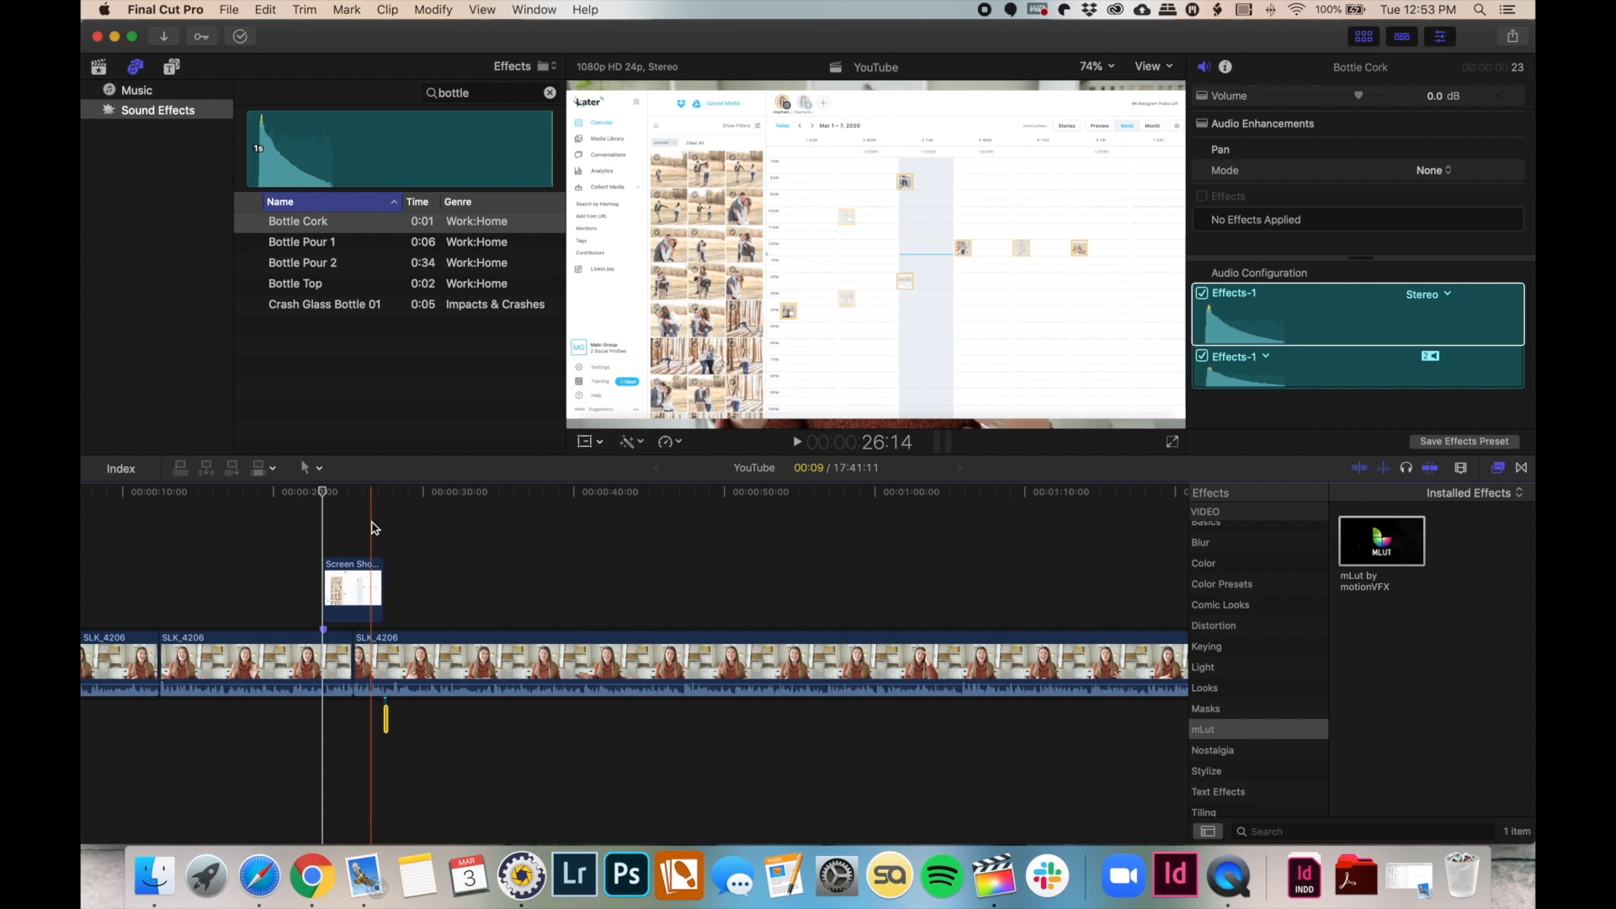
Lower the Bottle Cork sound effect's volume to -12 dB and play back the end of the screenshot clip to check it
key(space)
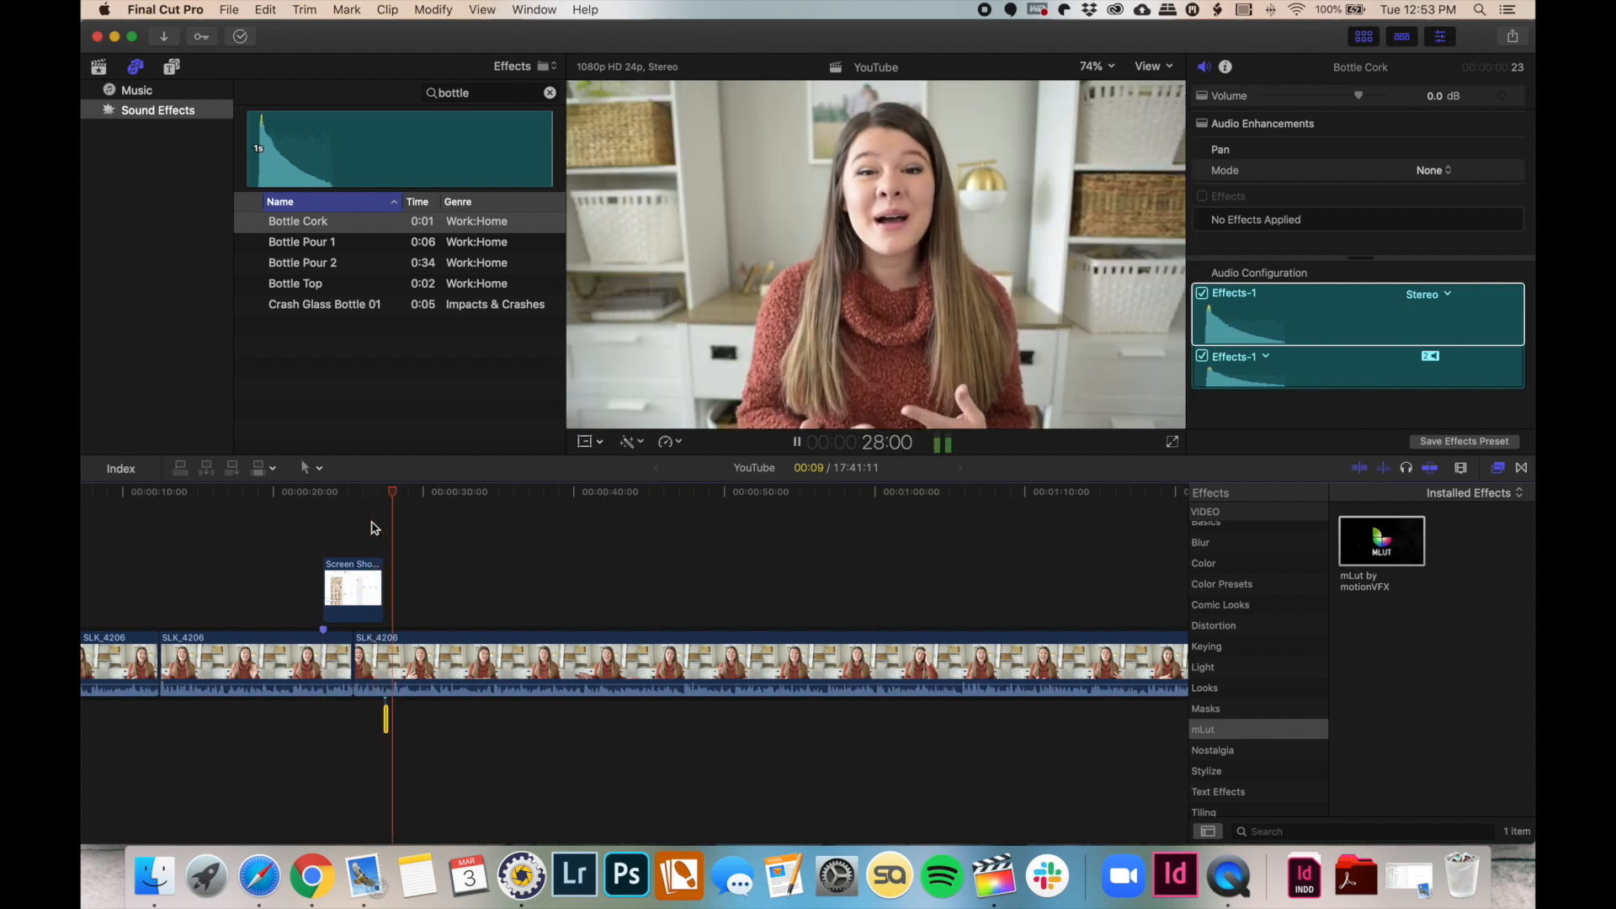
key(space)
key(super+equal)
key(super+equal)
key(super+equal)
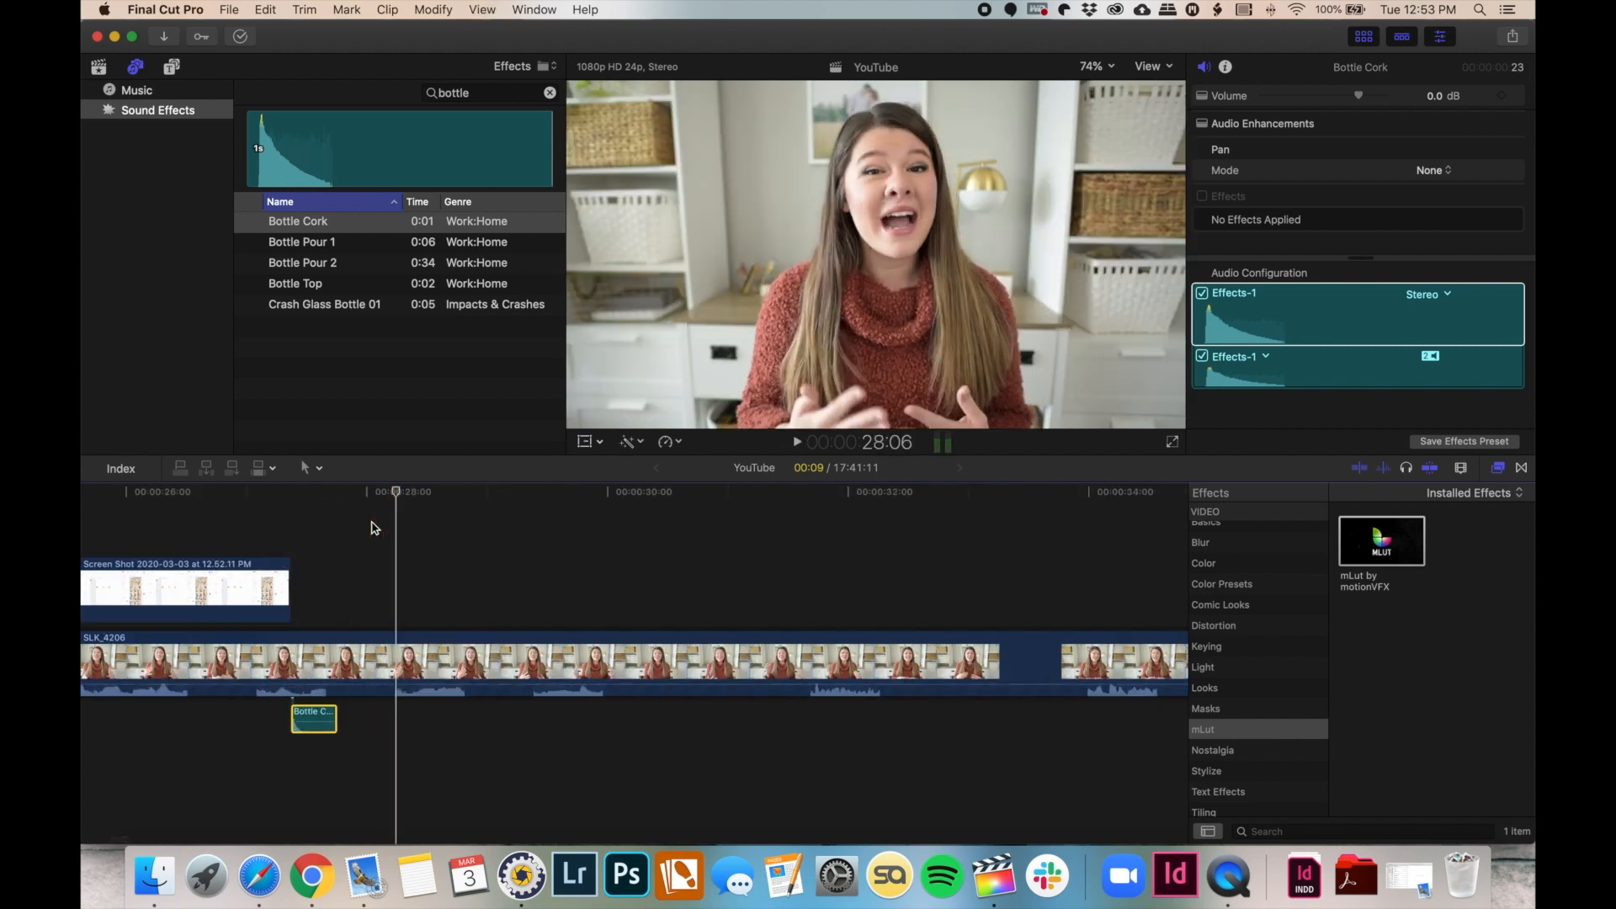
drag(322, 714, 313, 734)
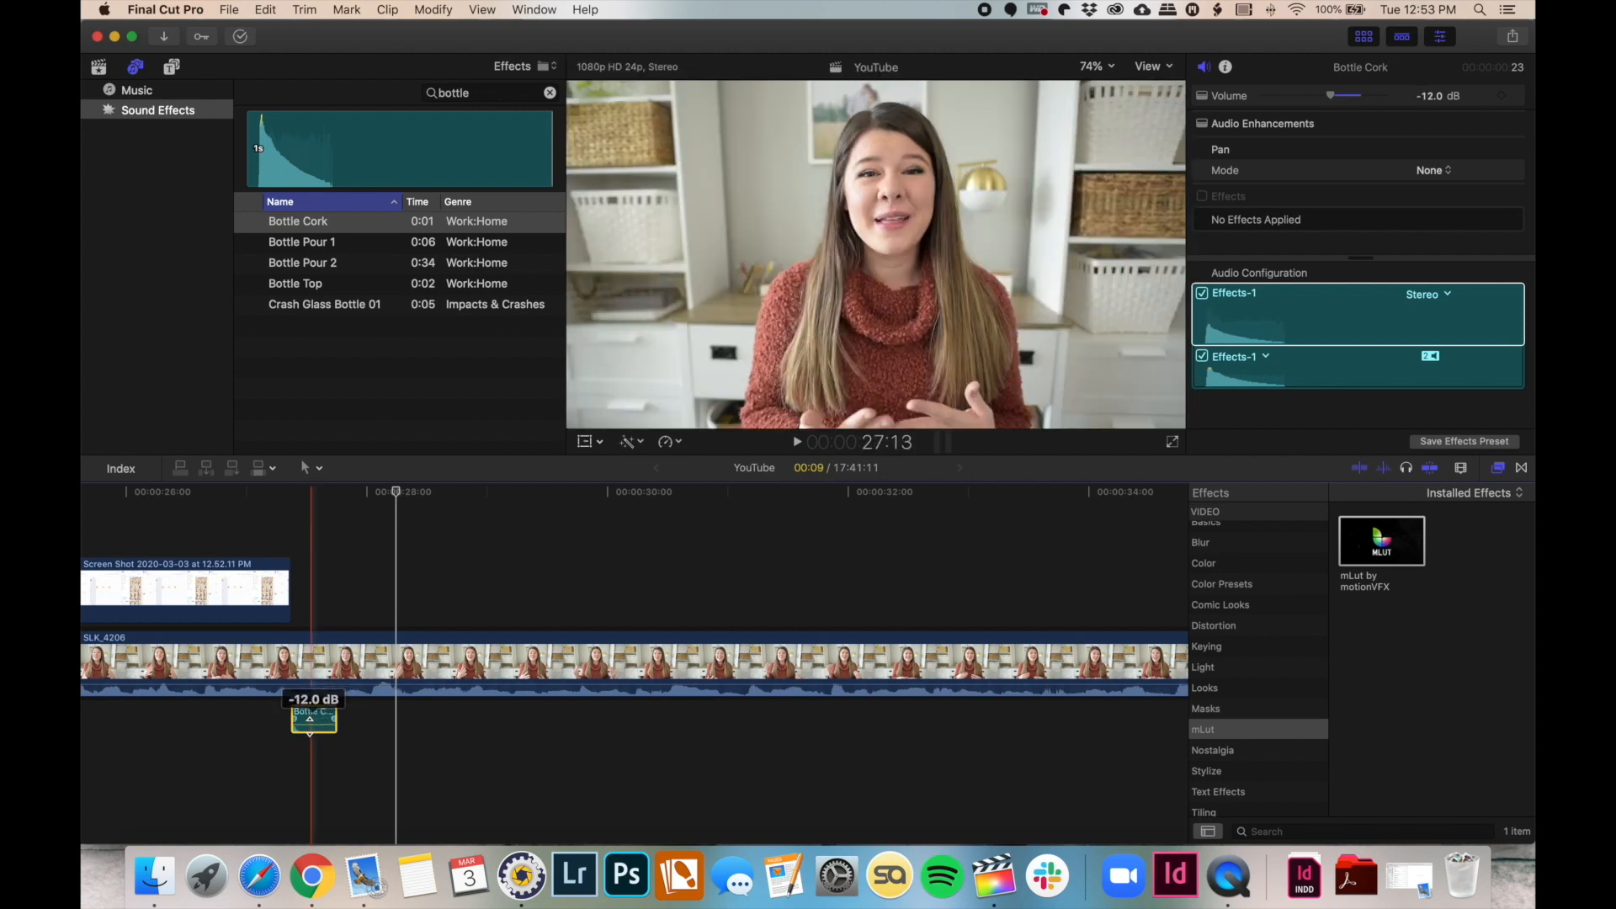
key(space)
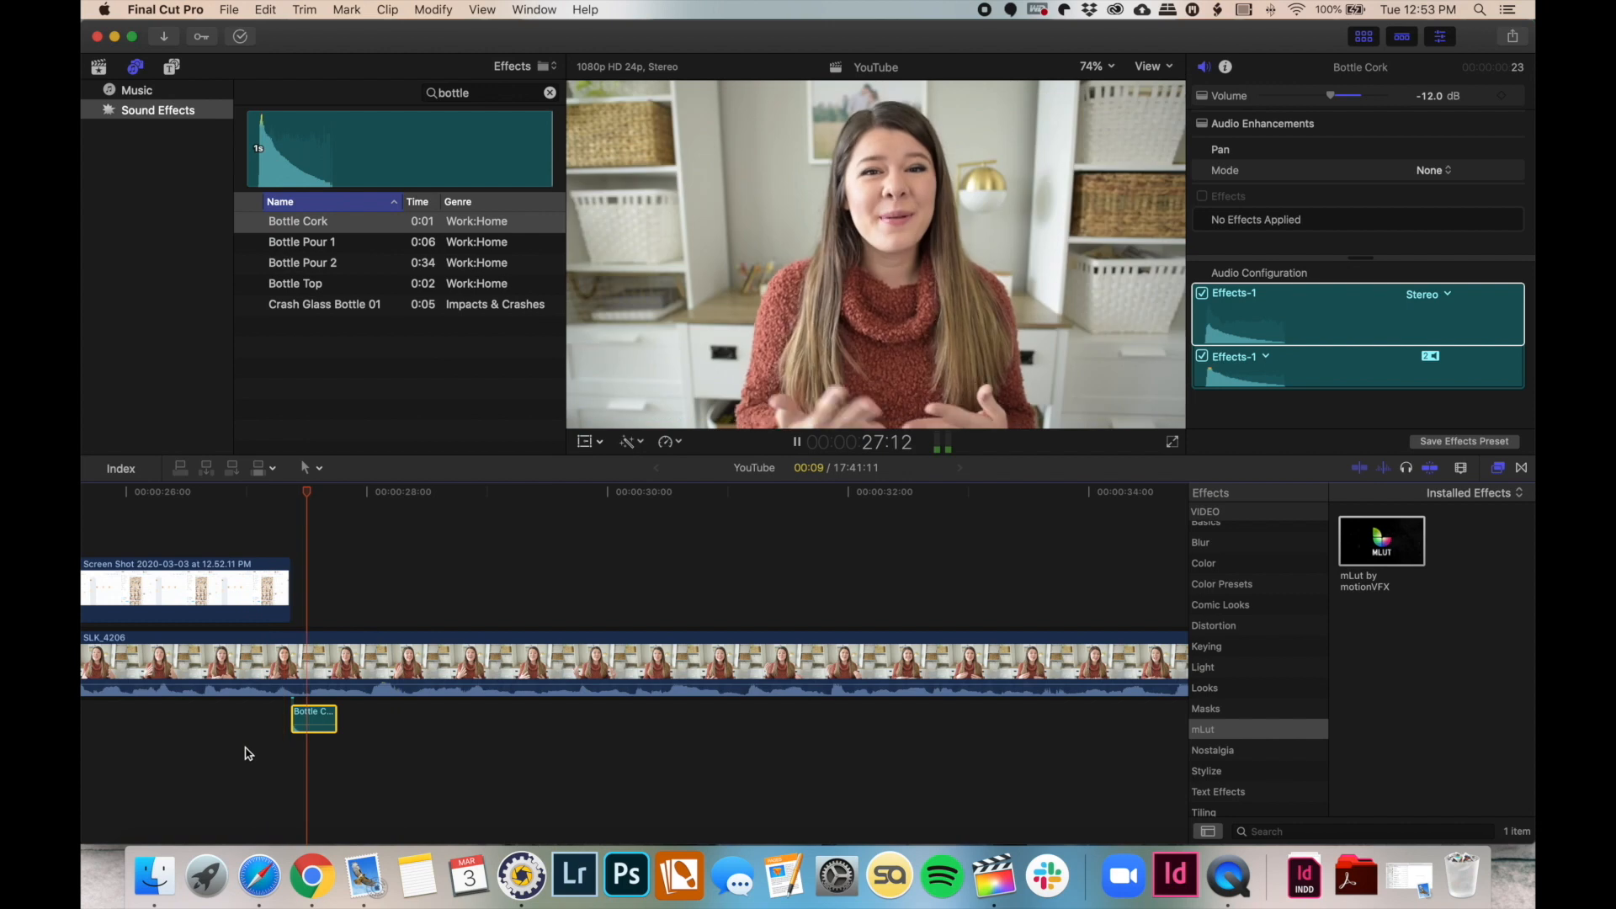
key(space)
key(super+minus)
key(super+minus)
key(super+minus)
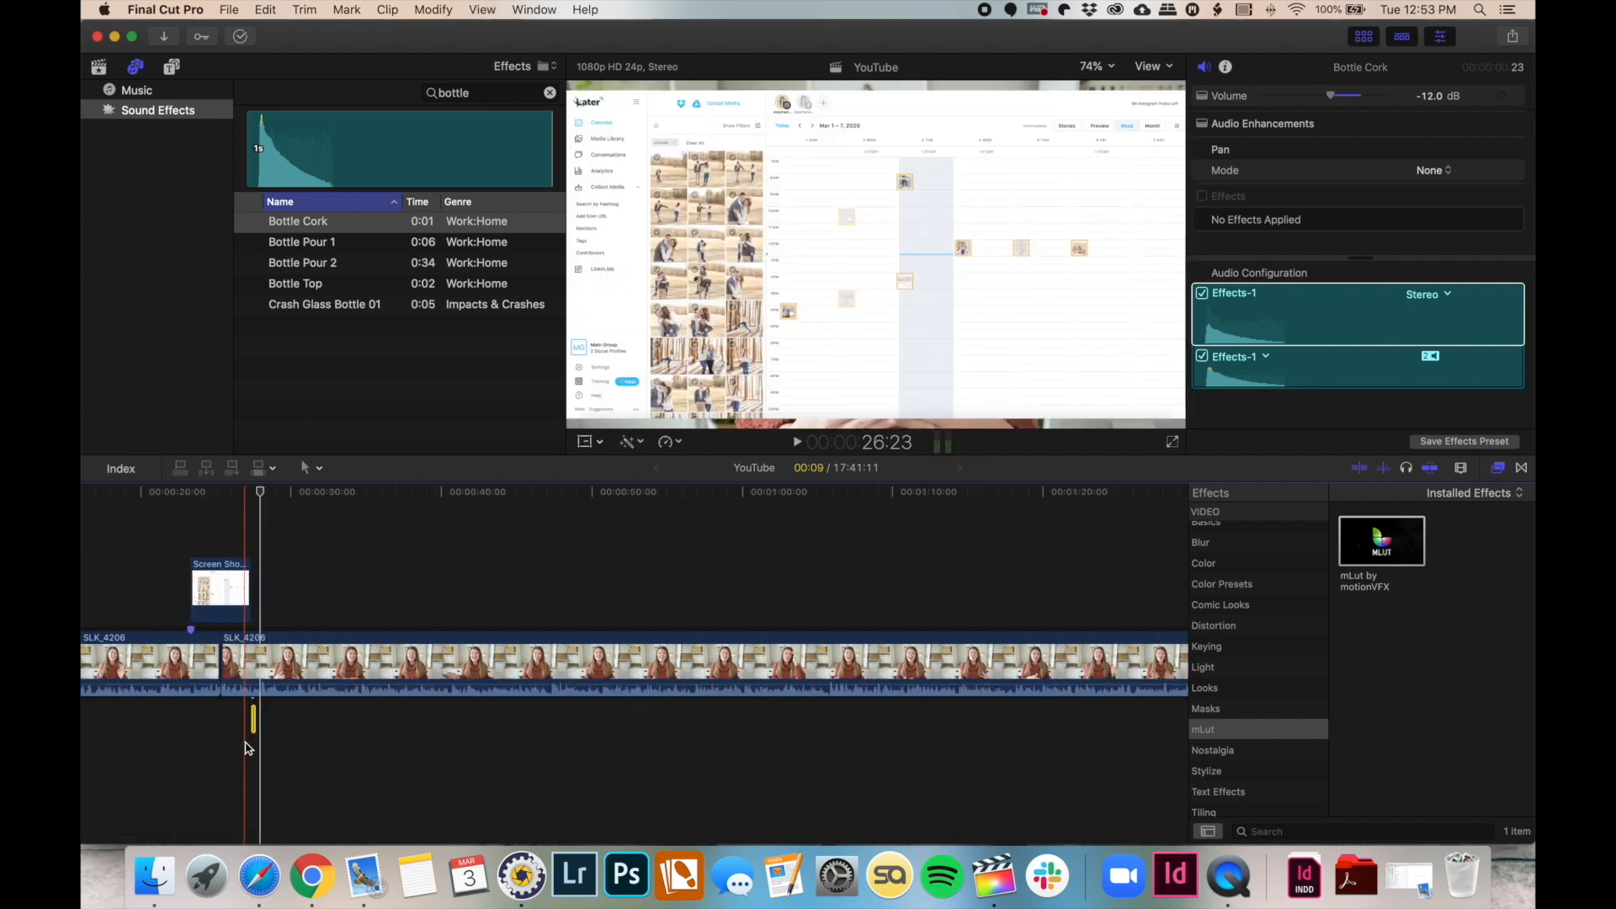
Add CLICK audio.m4a from the YouTube folder in Finder below SLK_4206, aligned with the start of the screenshot clip
key(super+equal)
key(super+equal)
key(super+equal)
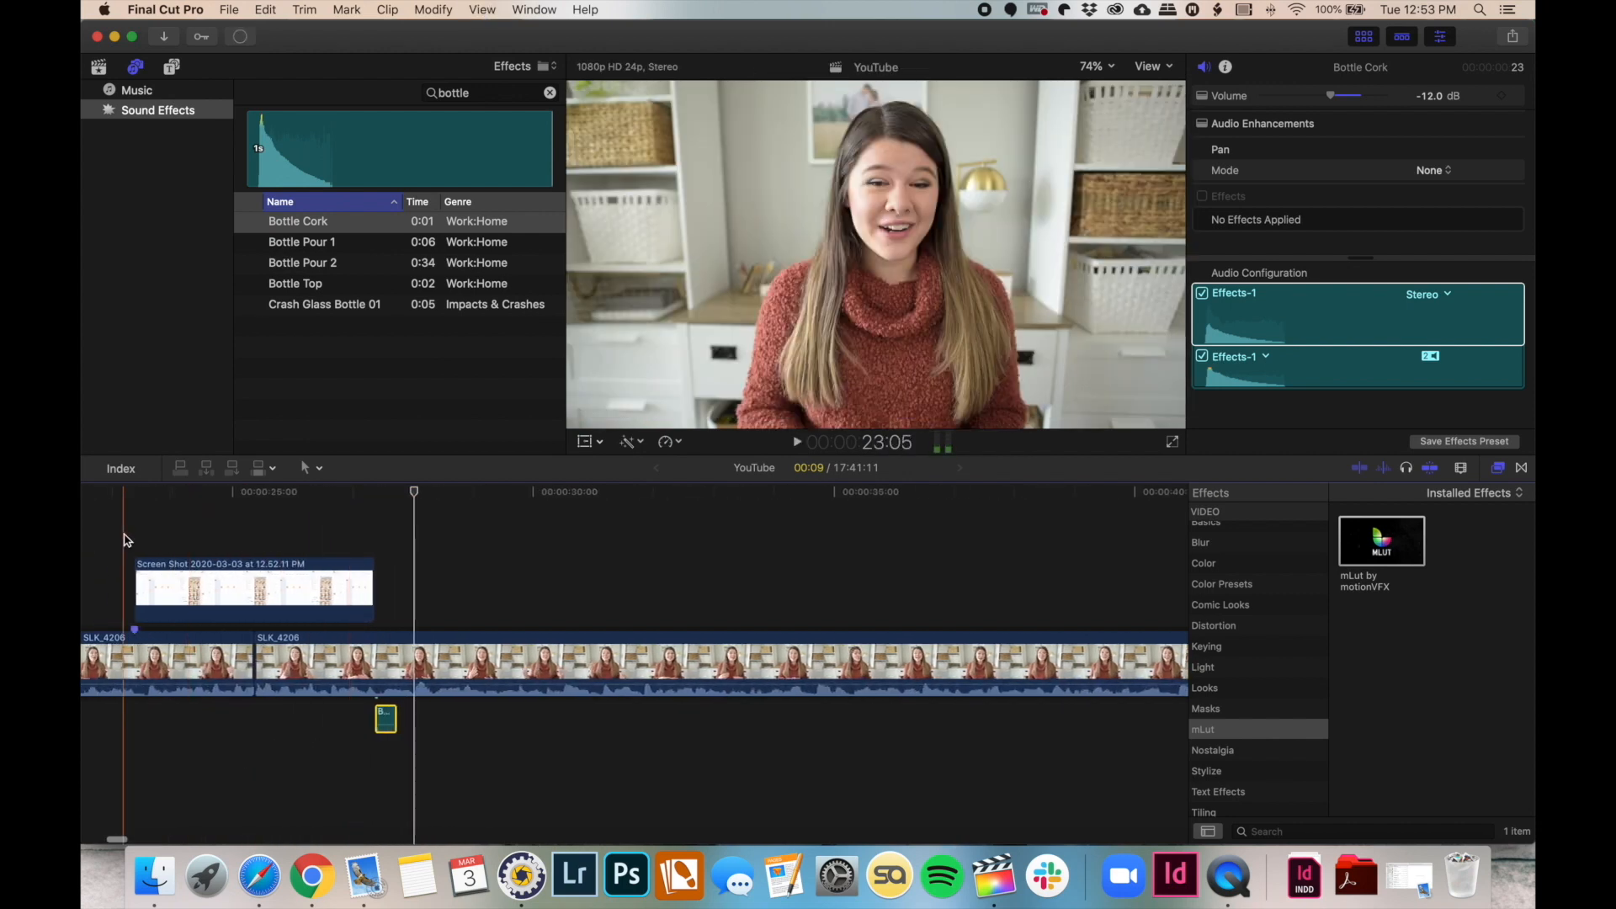
click(155, 876)
click(571, 232)
click(593, 230)
scroll(932, 332, down, 3)
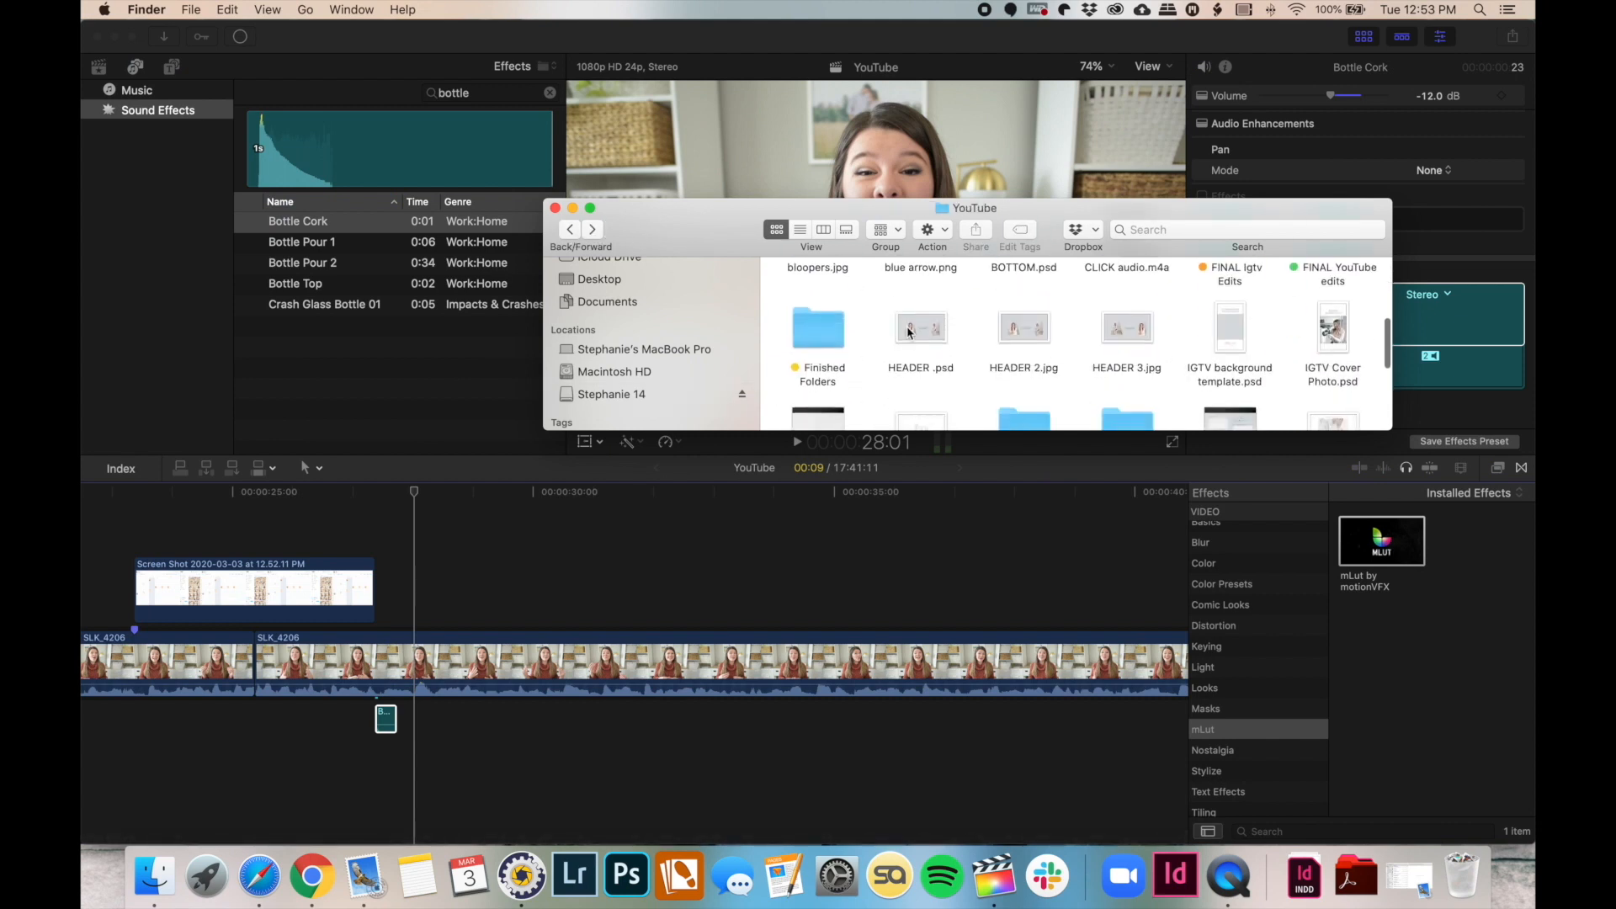
scroll(931, 332, up, 2)
click(1110, 401)
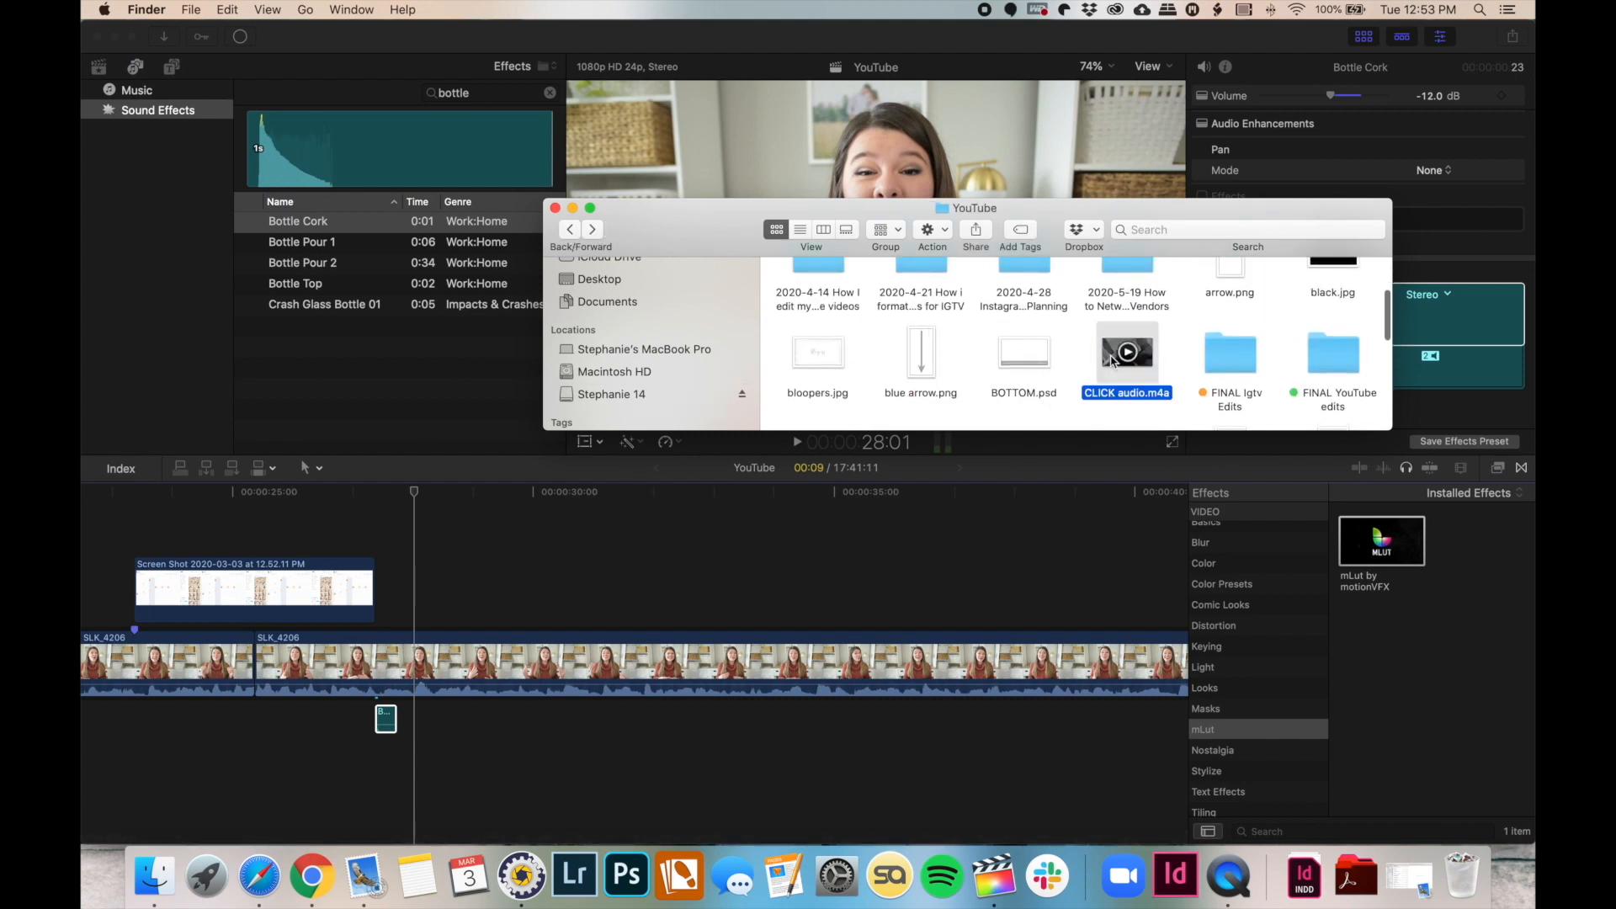
drag(1108, 400, 134, 731)
click(135, 731)
scroll(236, 746, left, 5)
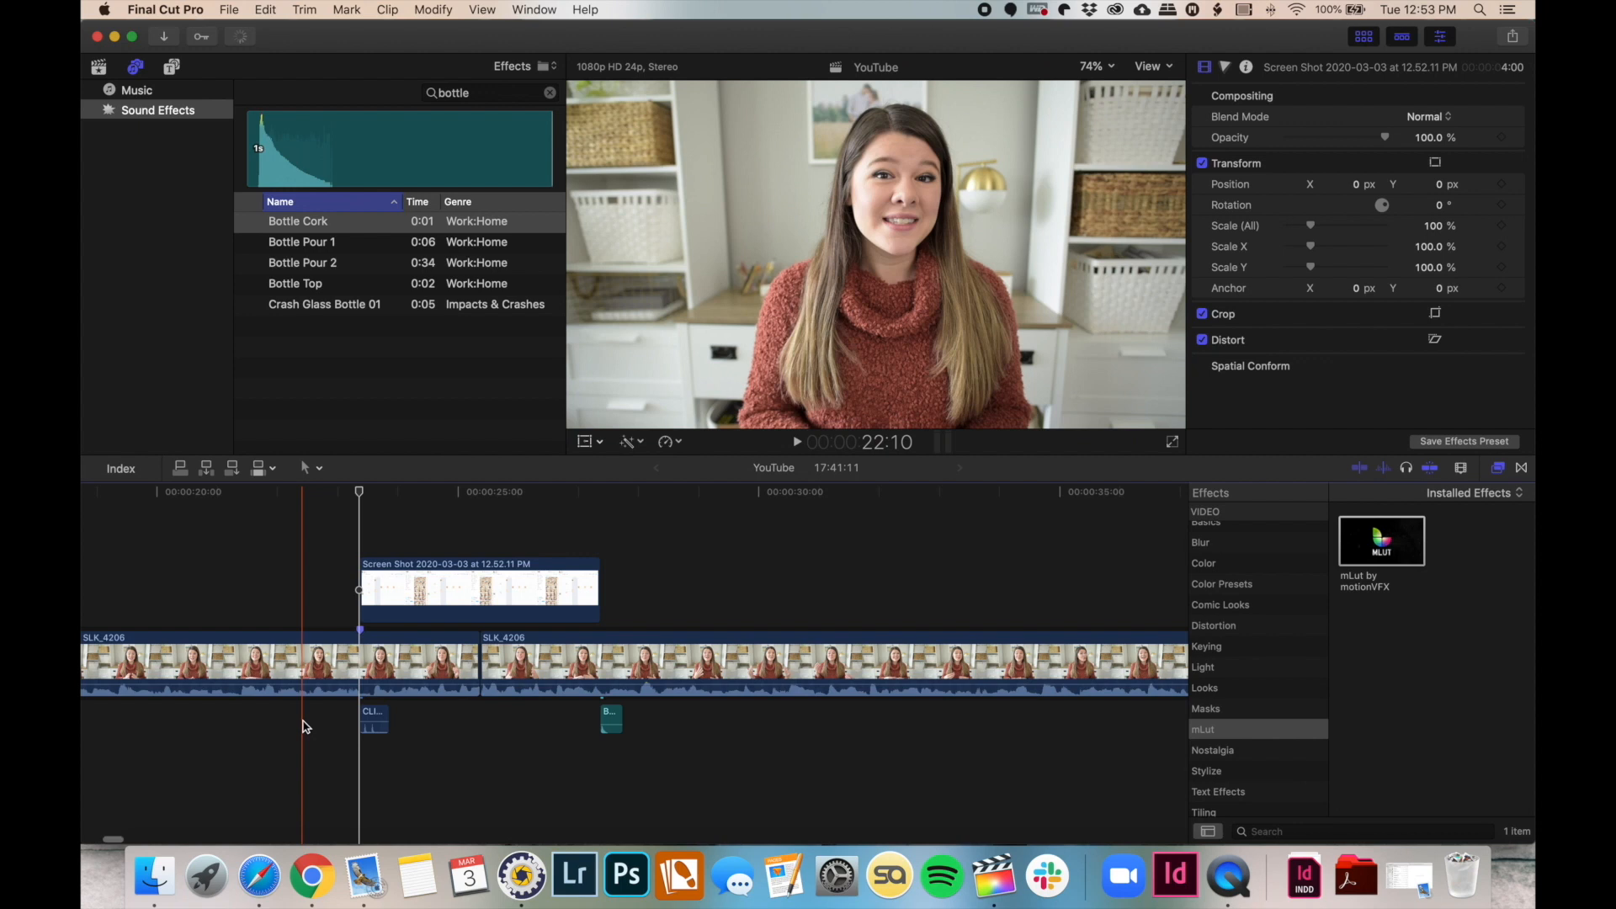
Lower the CLICK audio clip's volume to -8 dB and play back the start of the screenshot section
key(space)
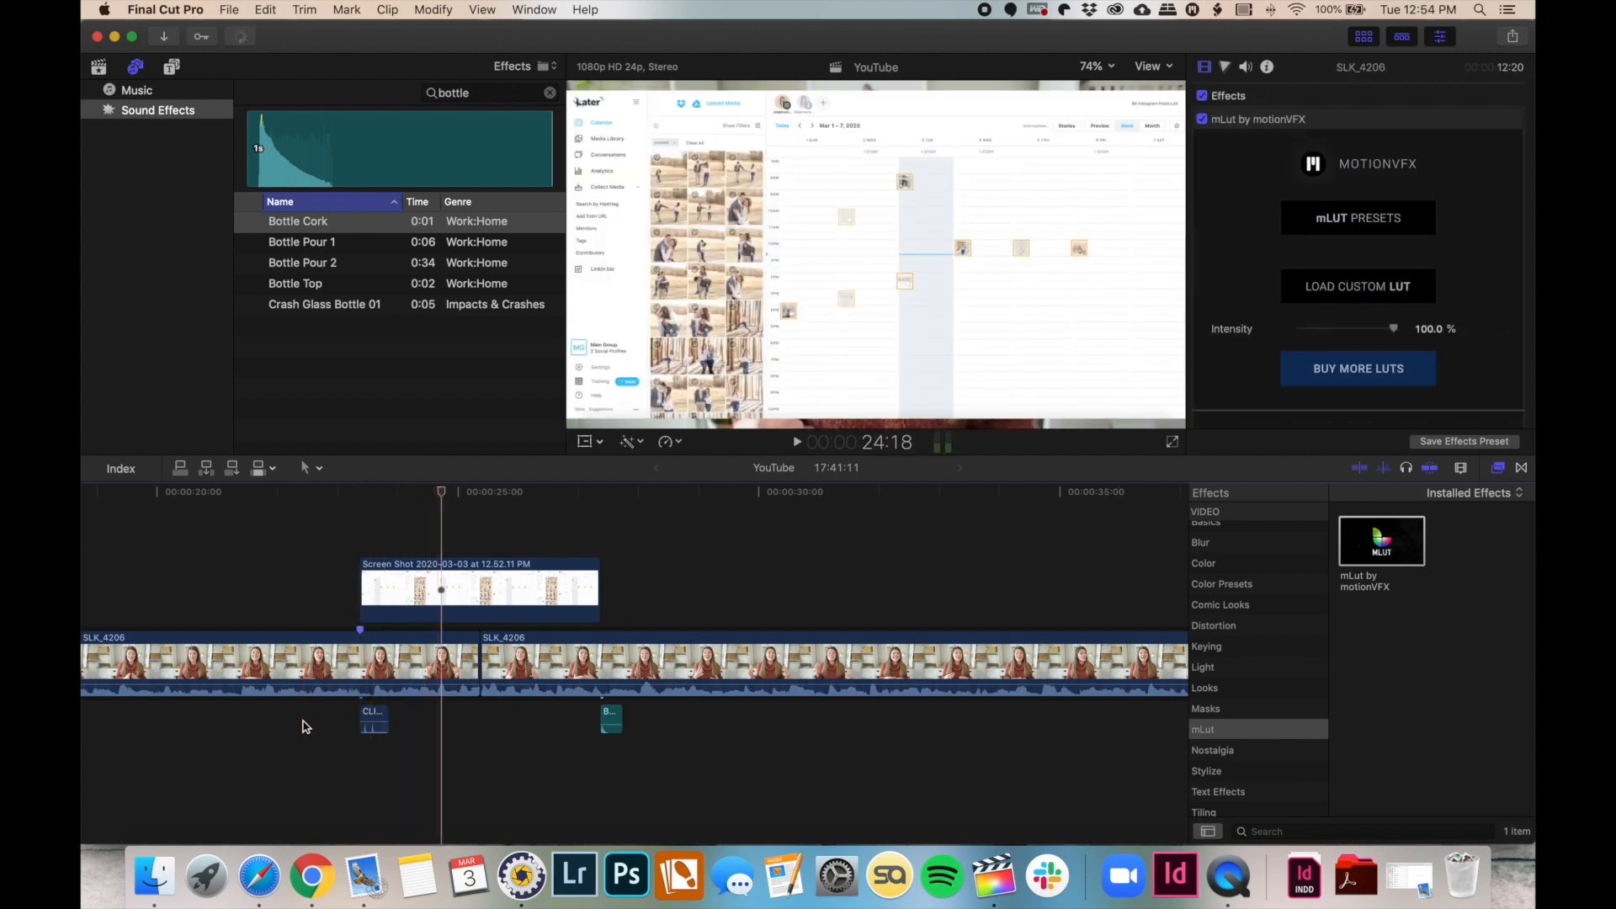
click(374, 720)
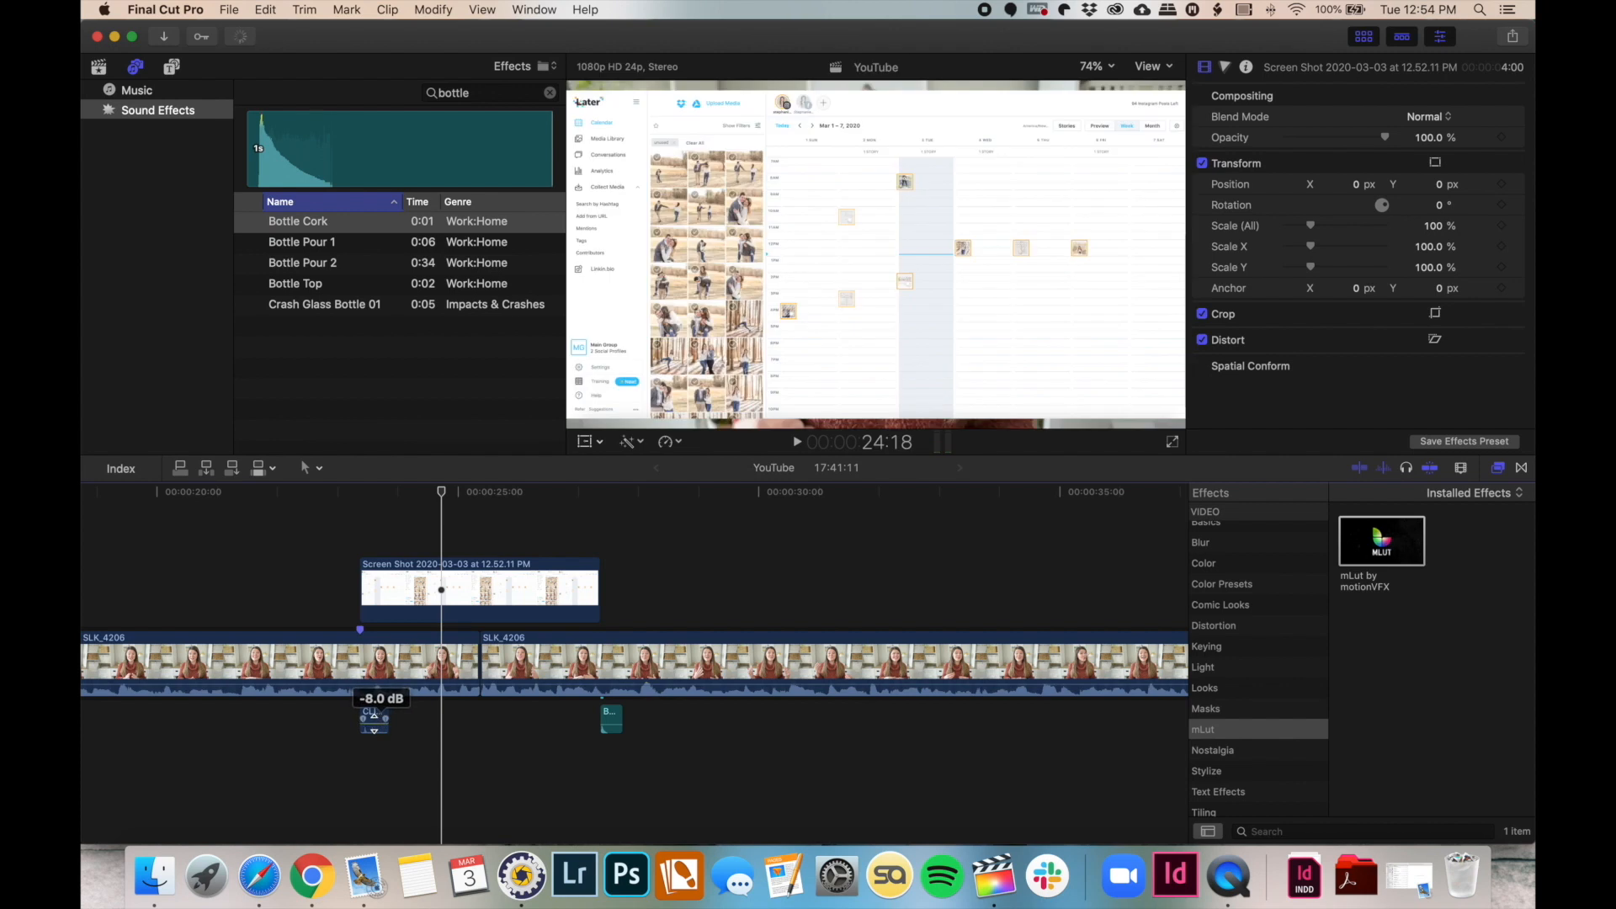
key(space)
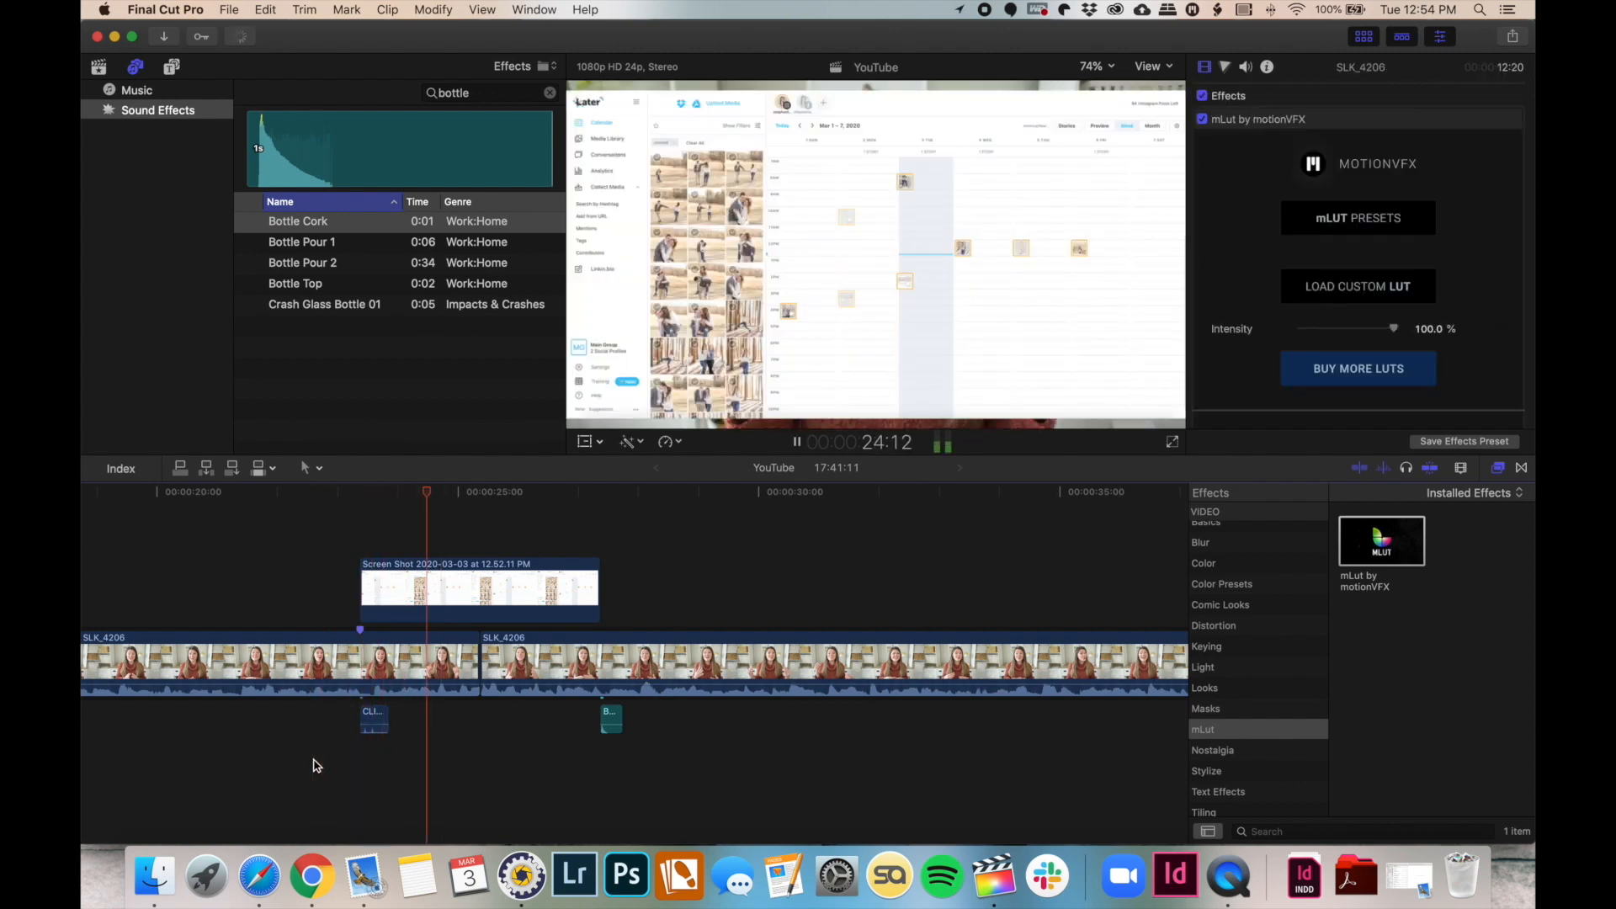
key(space)
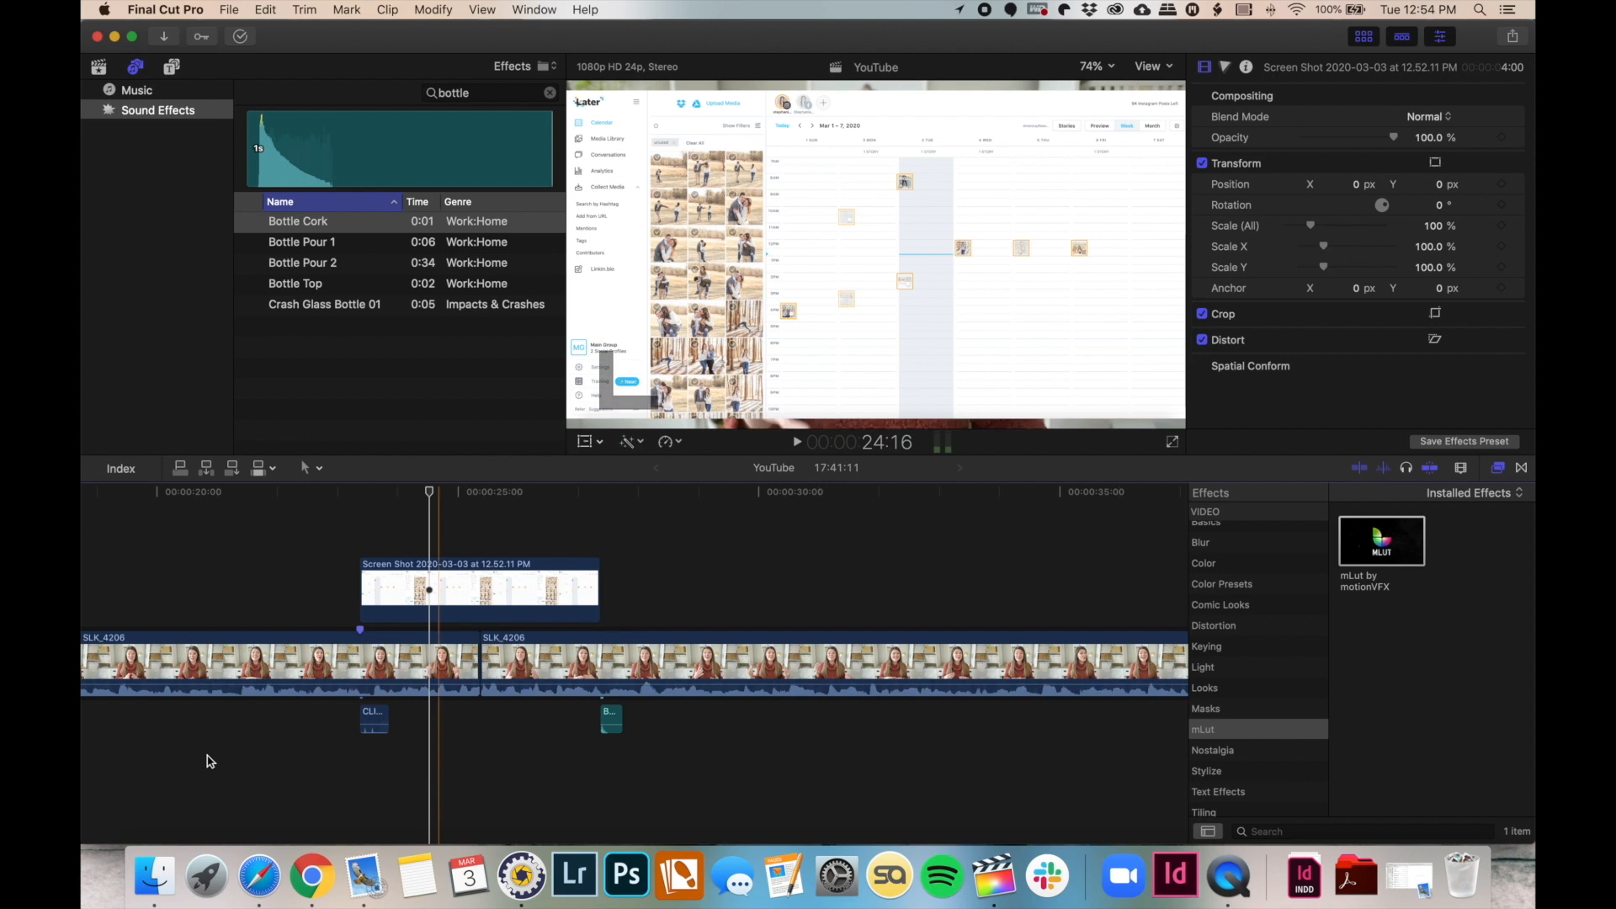
Place white.jpg from the YouTube folder between SLK_4206 and the screenshot clip, matching the screenshot's length, and play back the section
click(155, 876)
scroll(985, 347, down, 3)
scroll(985, 347, down, 5)
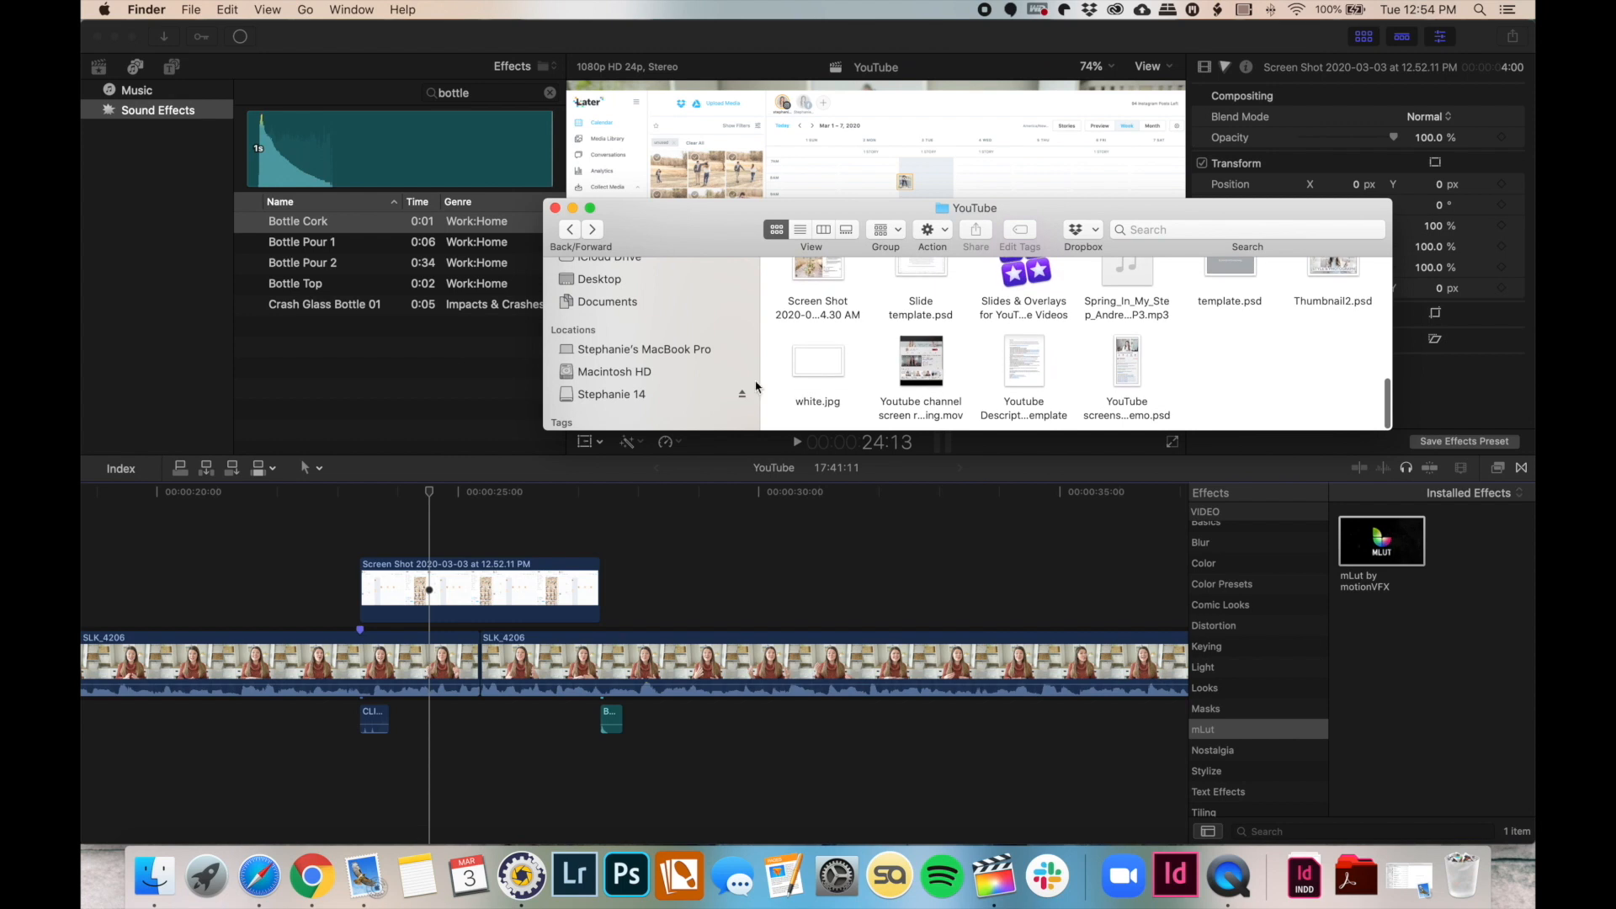
drag(815, 369, 364, 579)
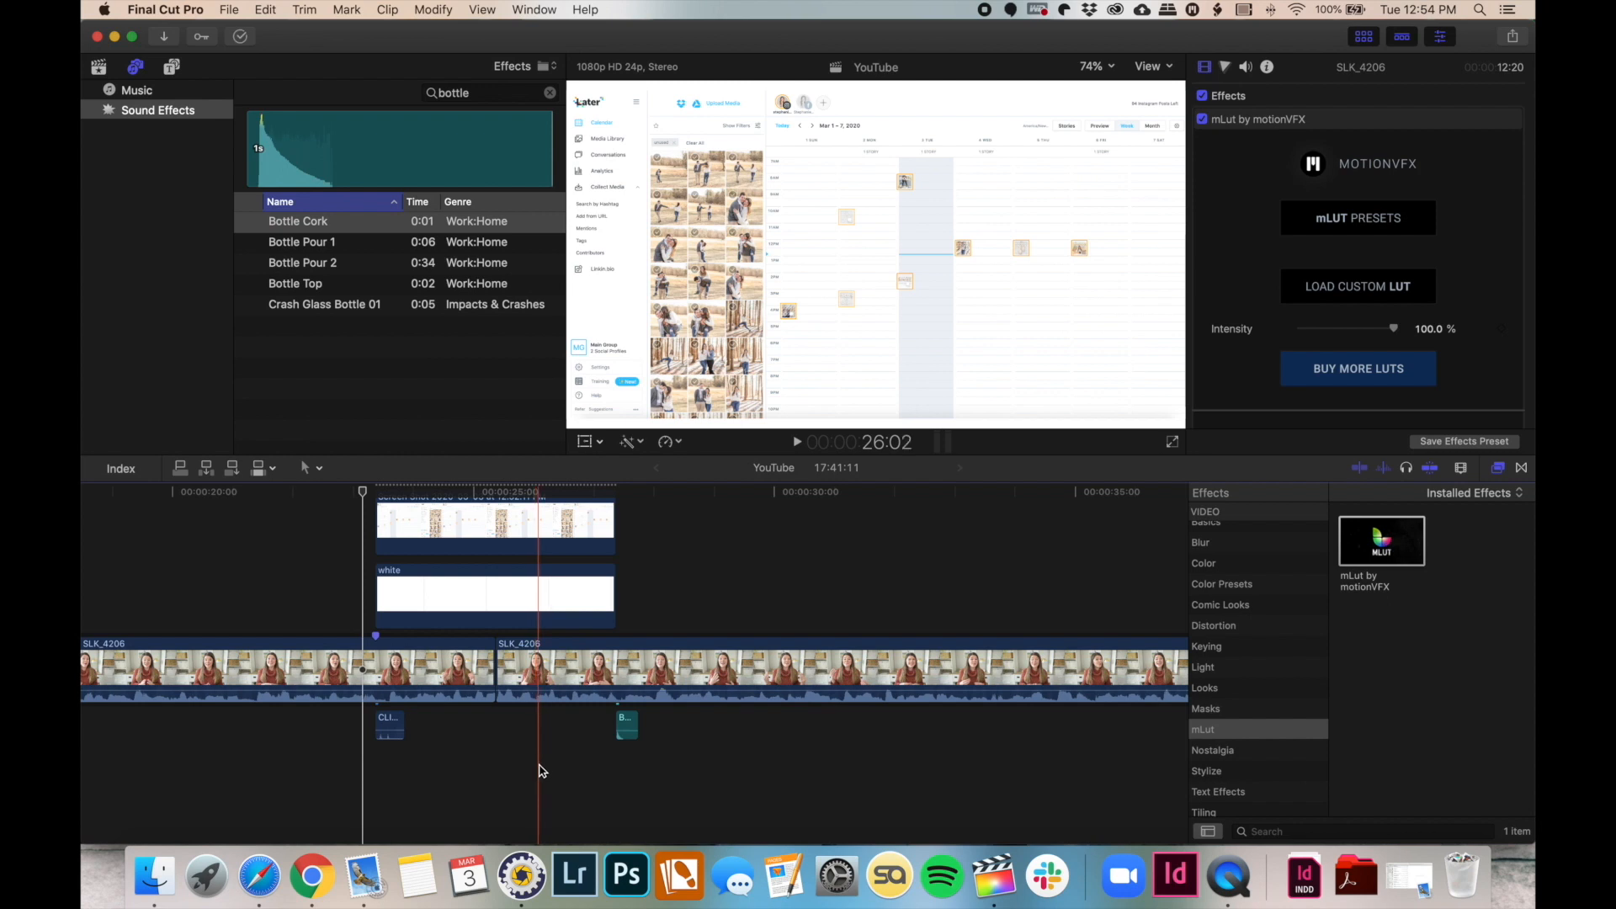
click(528, 794)
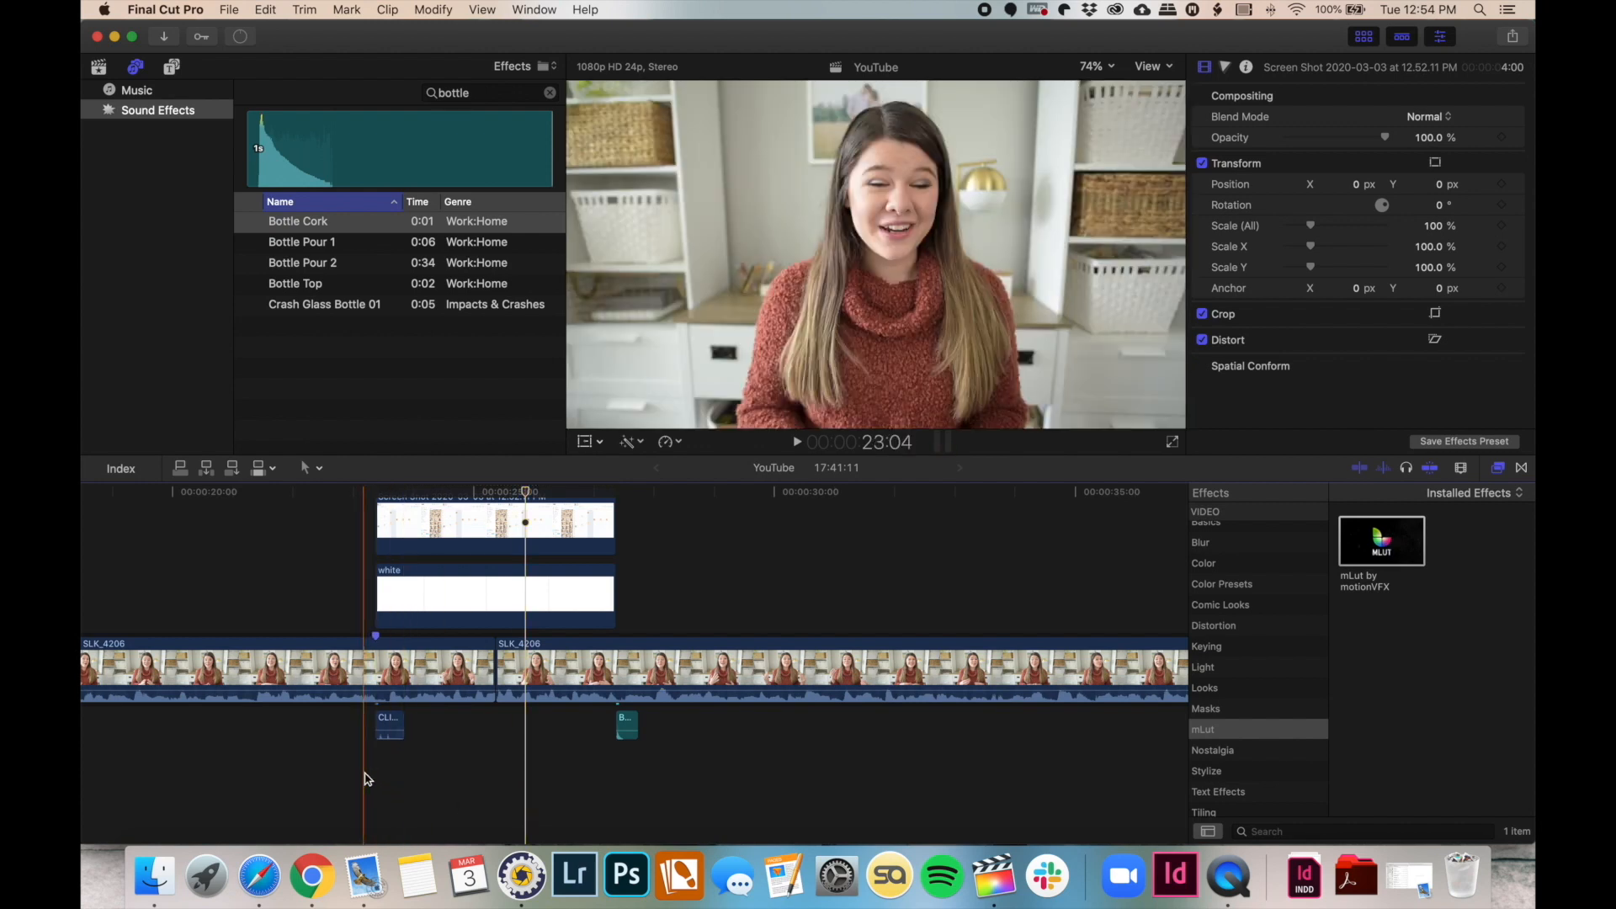
scroll(364, 779, down, 2)
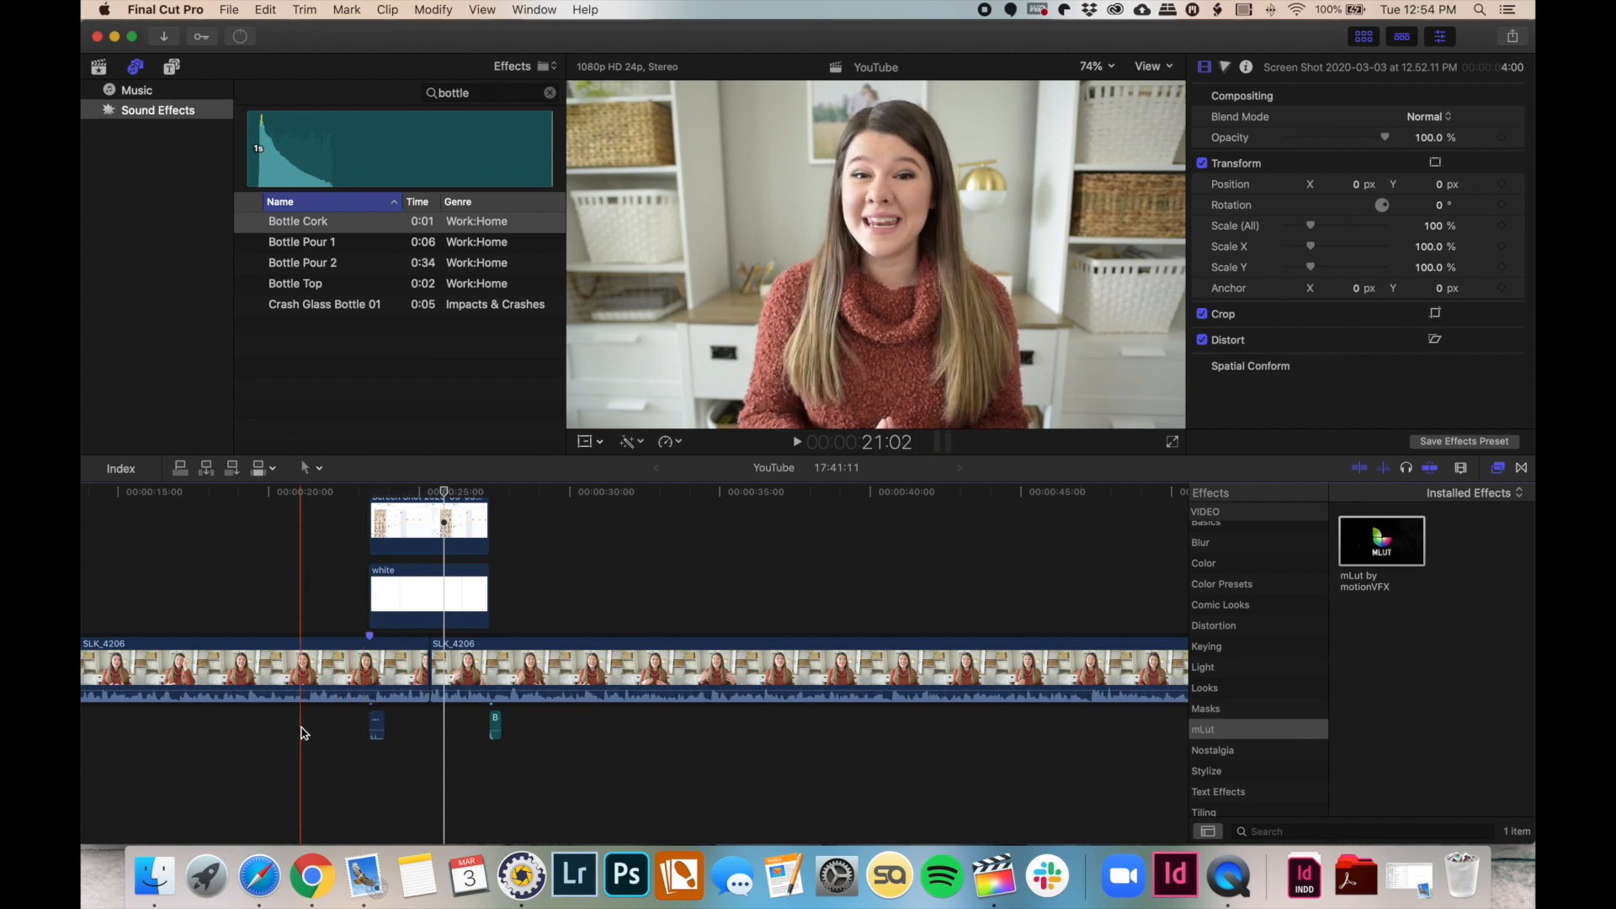
key(space)
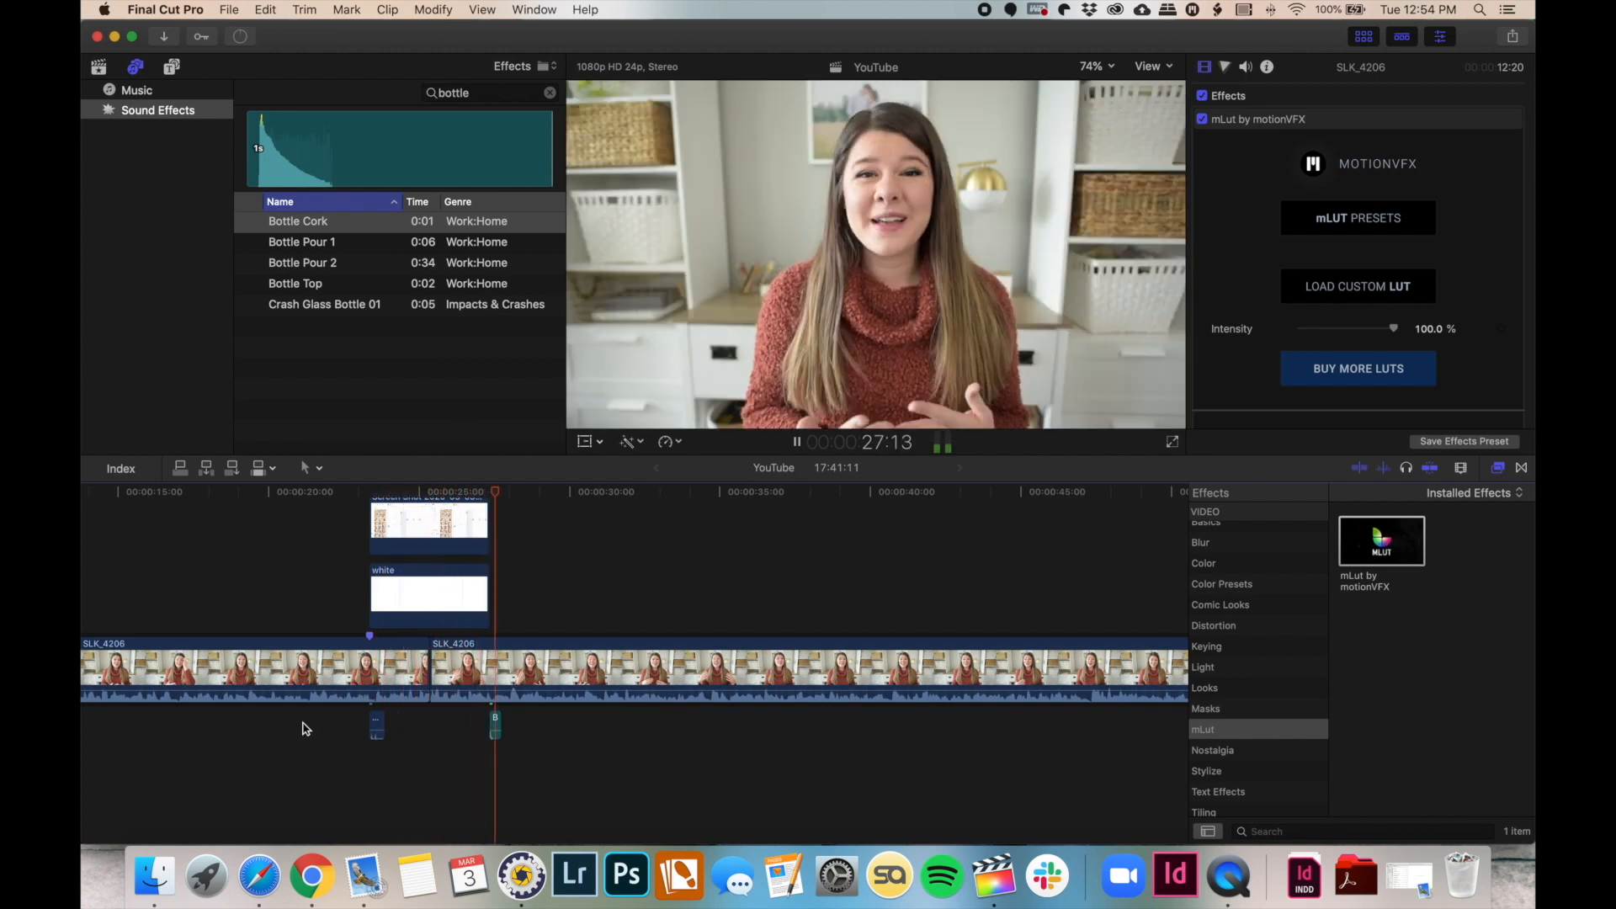
key(space)
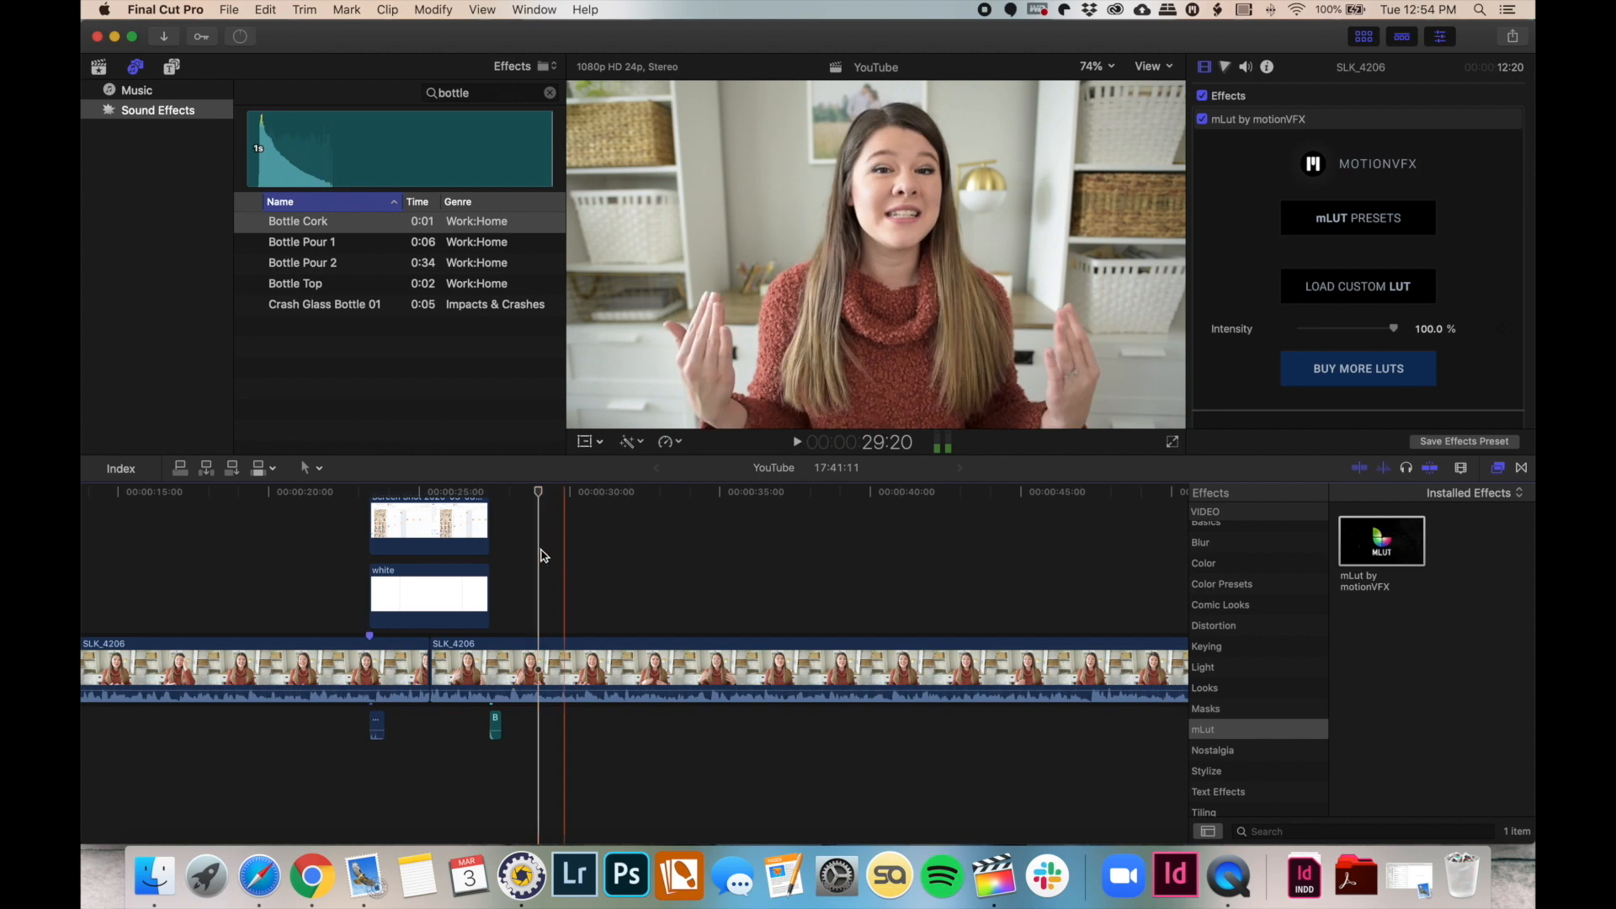
Go through the remaining timeline markers to the one at about 12:31 and play the footage from there
key(super+minus)
key(super+minus)
scroll(543, 556, right, 10)
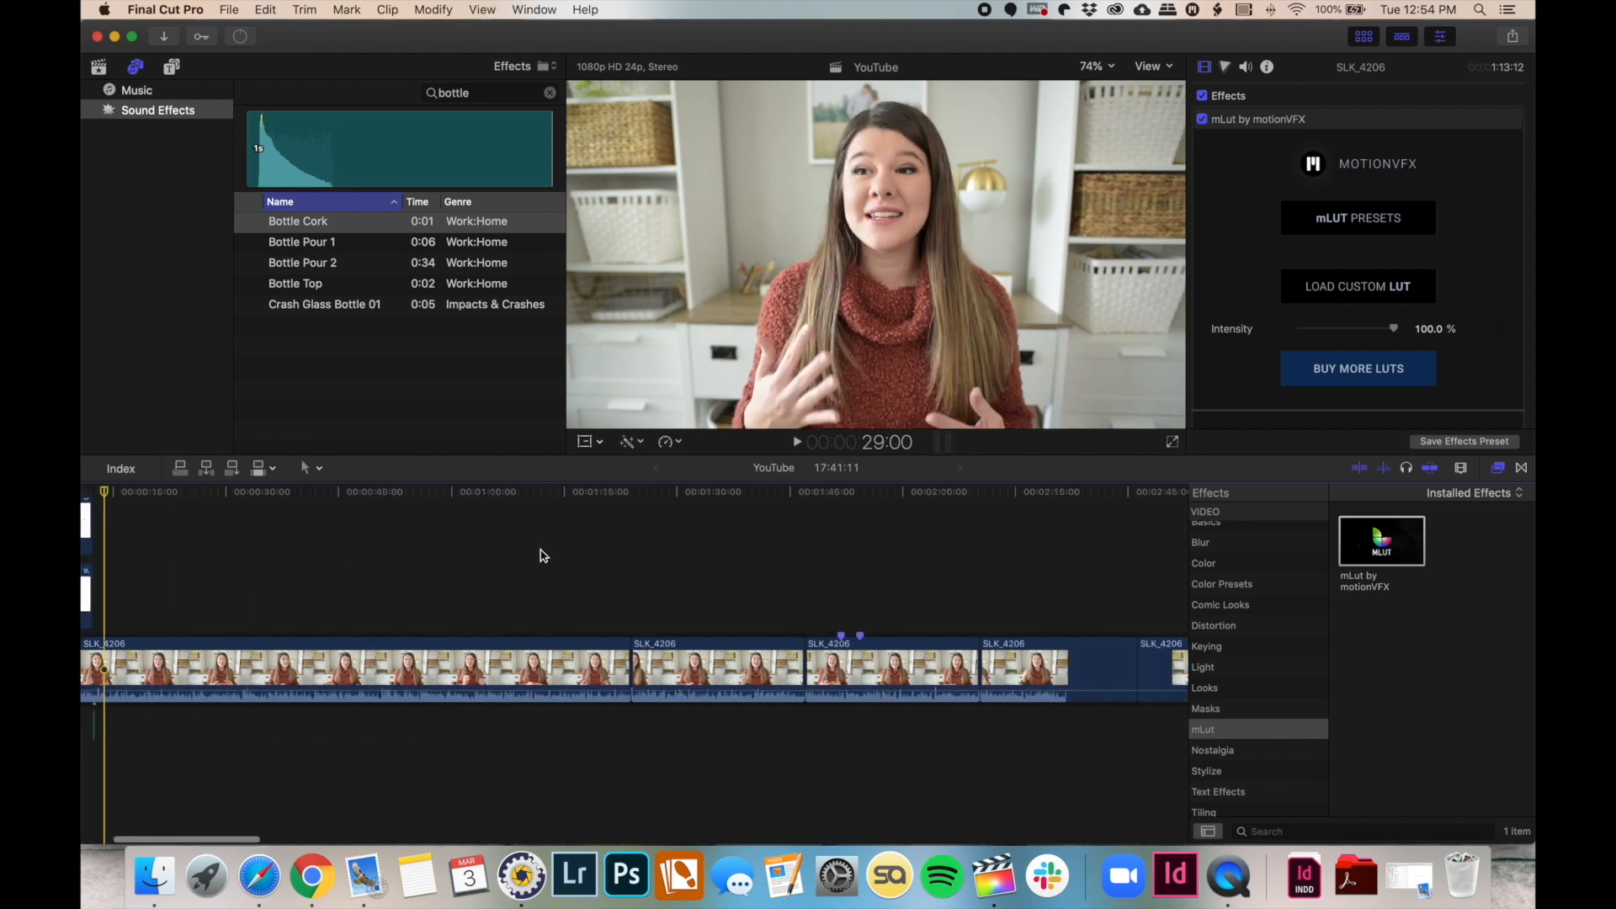
click(642, 556)
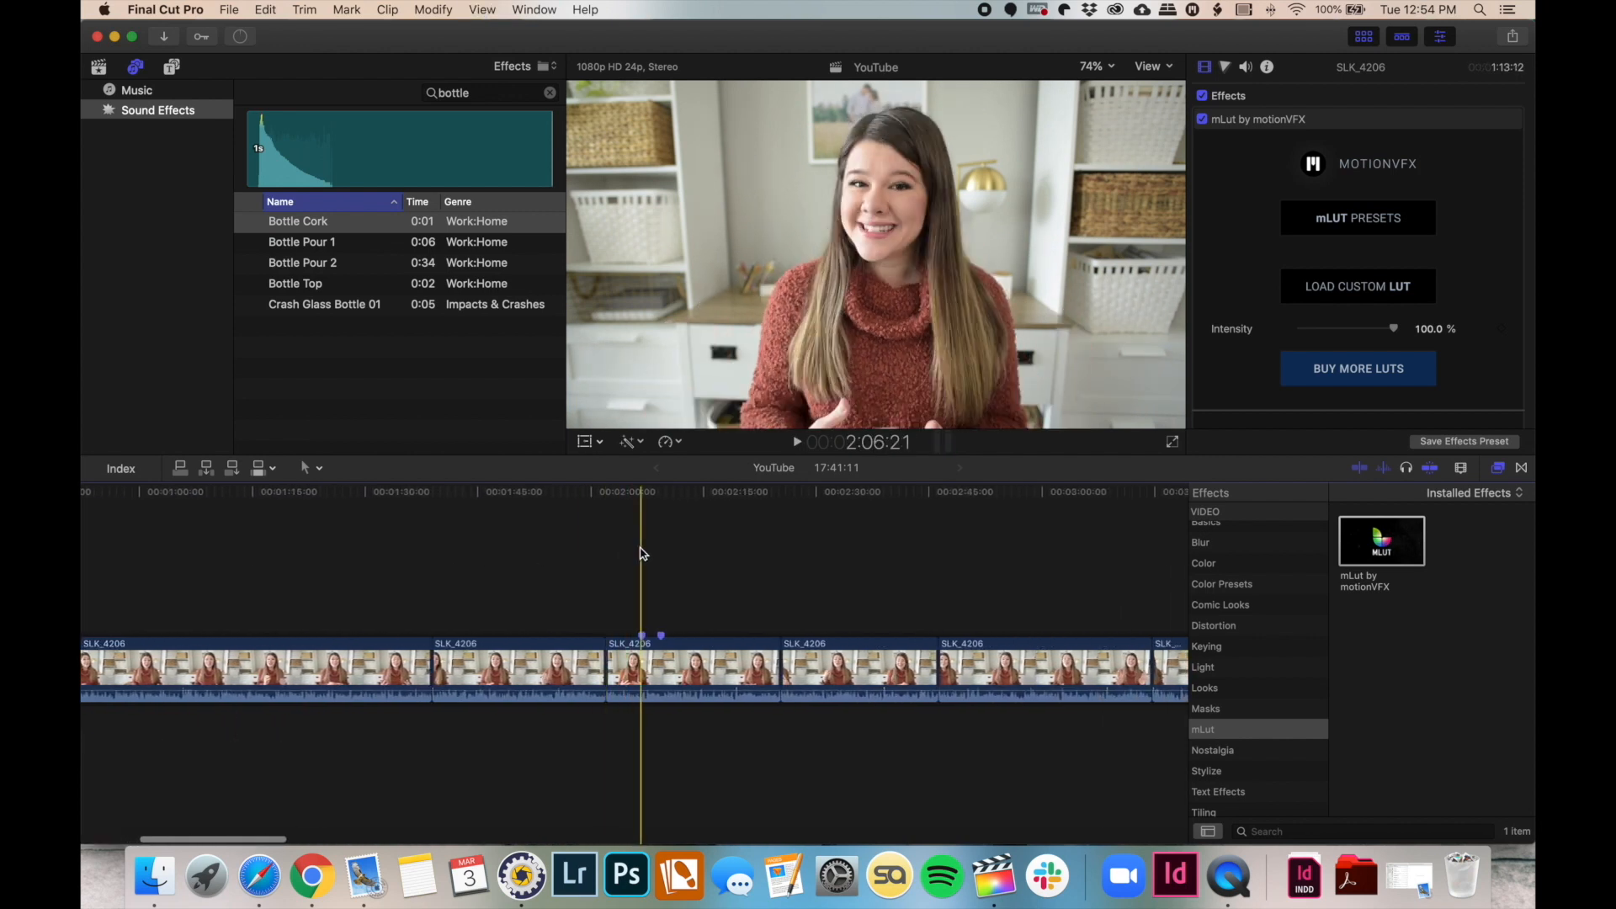
scroll(639, 553, right, 20)
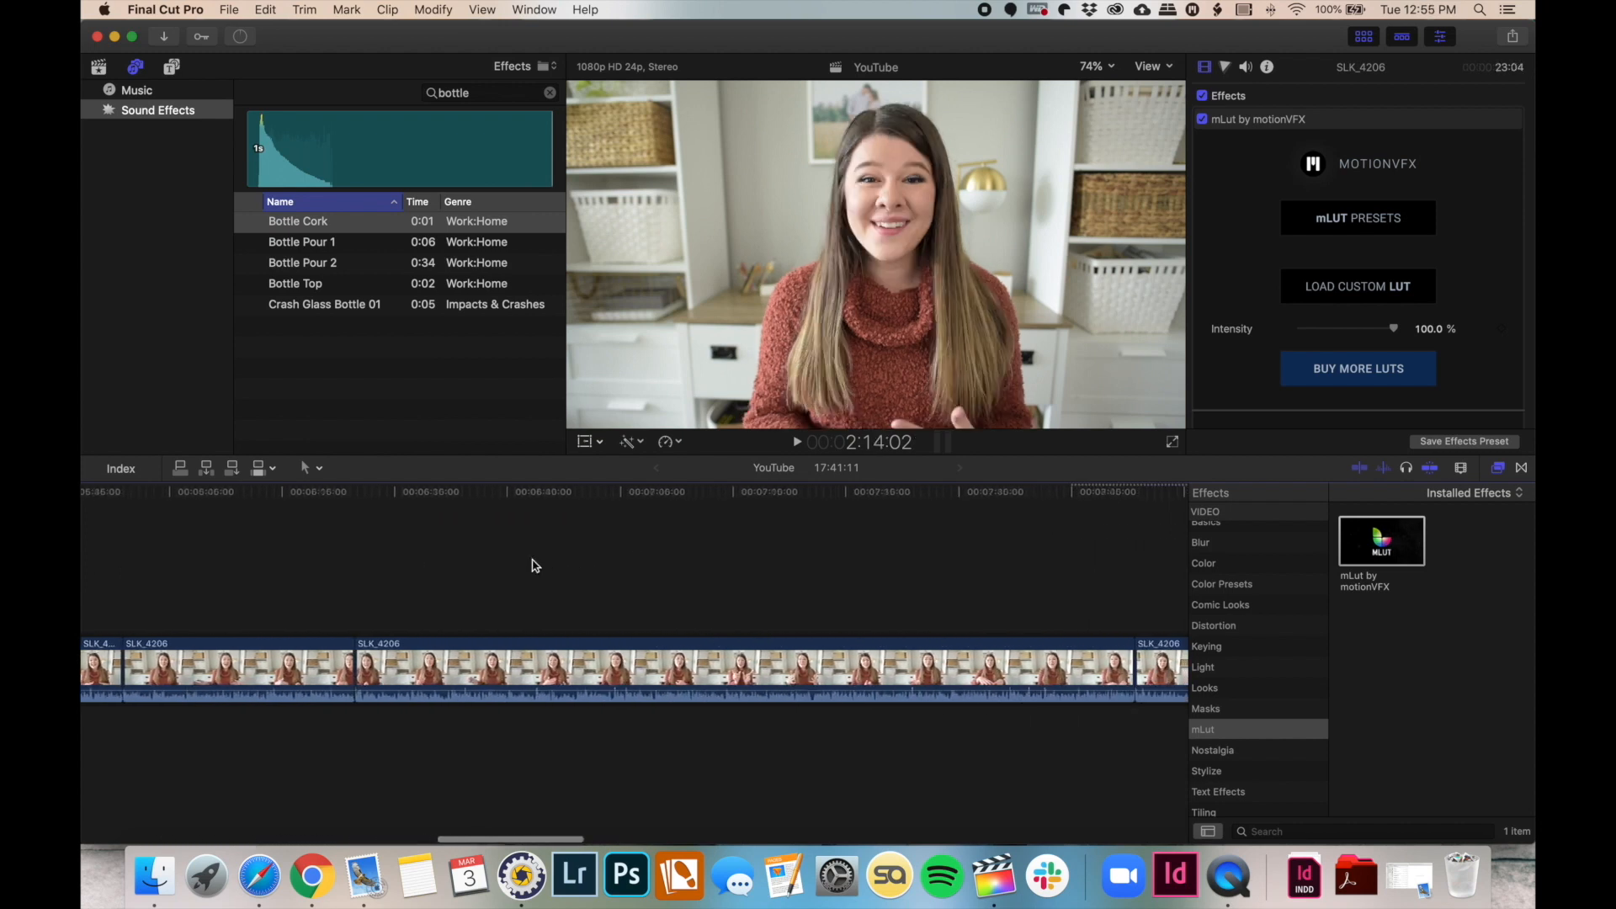
scroll(535, 565, right, 20)
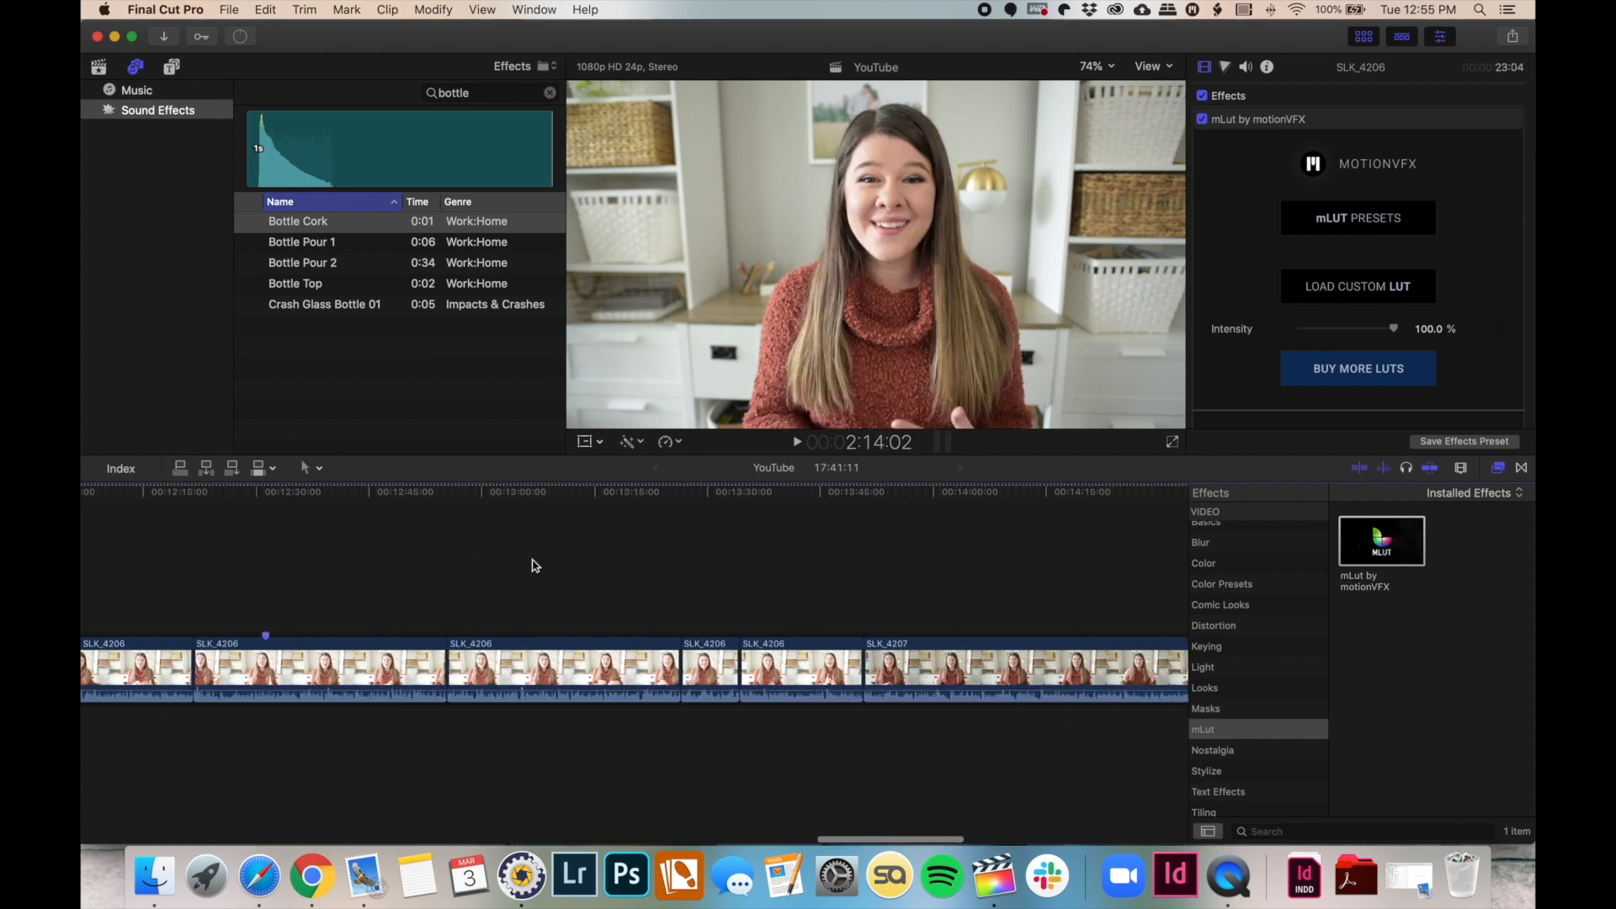
drag(515, 565, 492, 564)
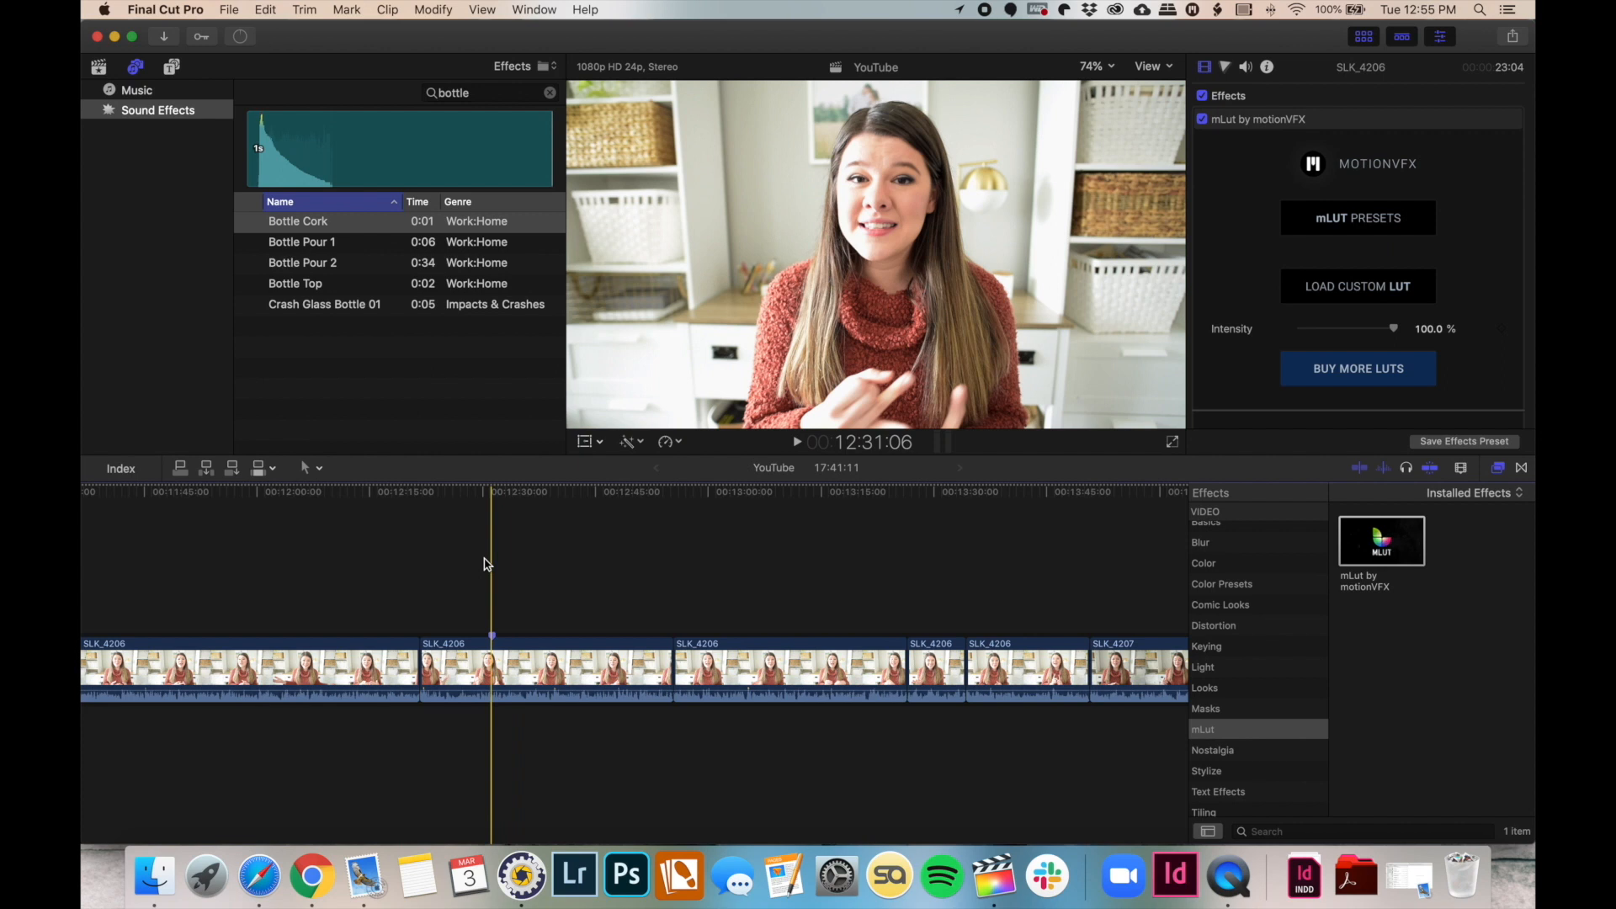
key(space)
key(space)
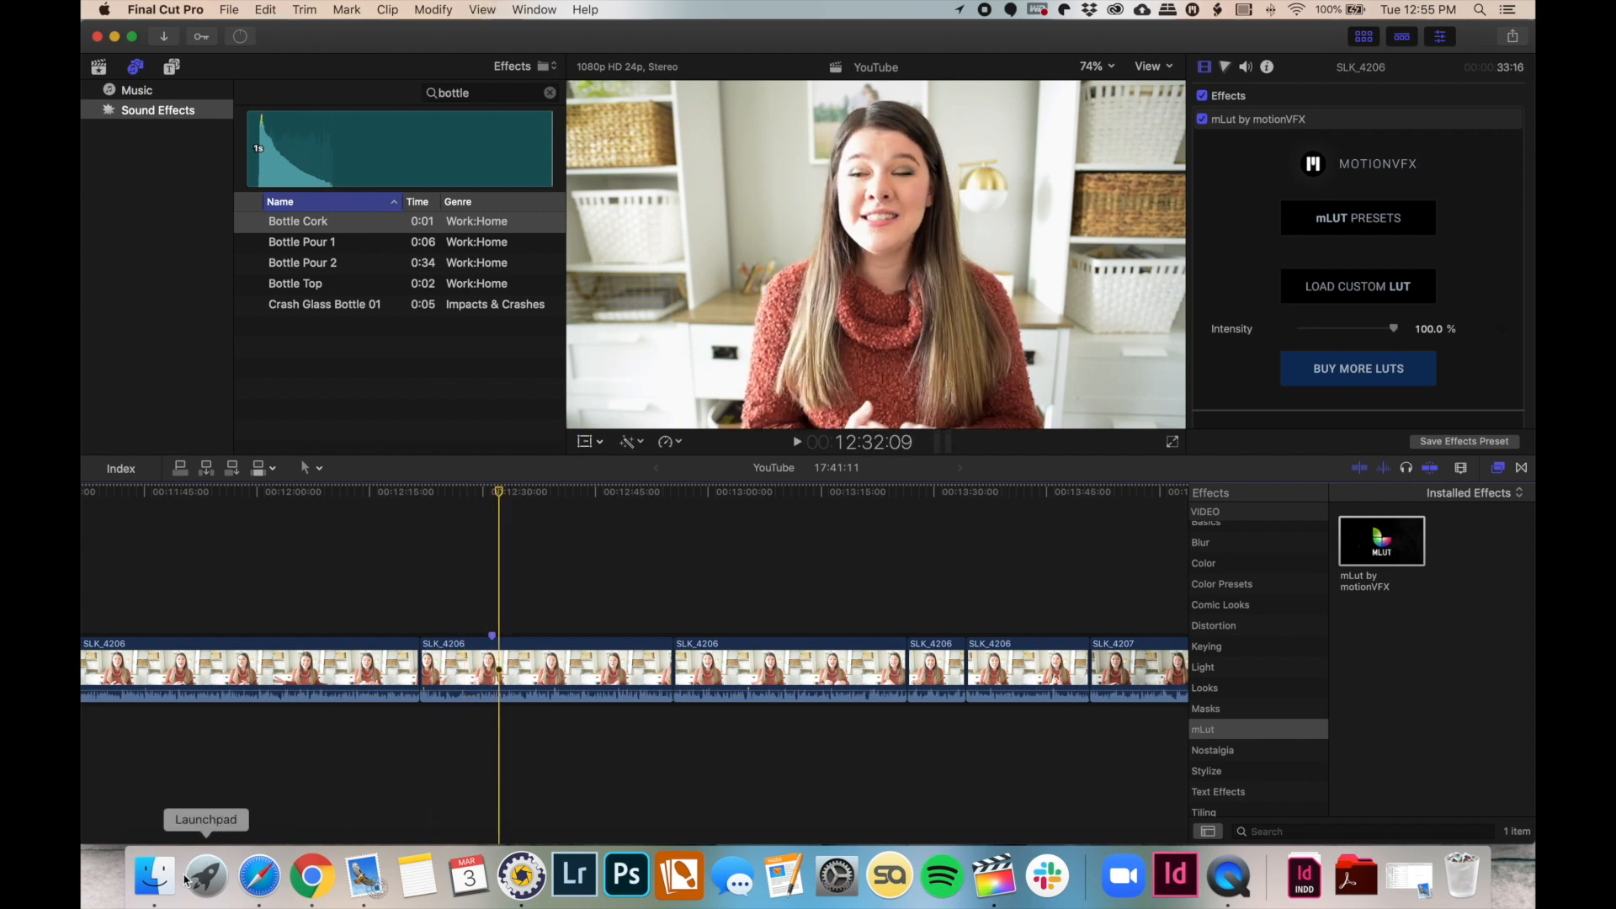
Open new brand template.psd from the YouTube folder in Photoshop
click(156, 875)
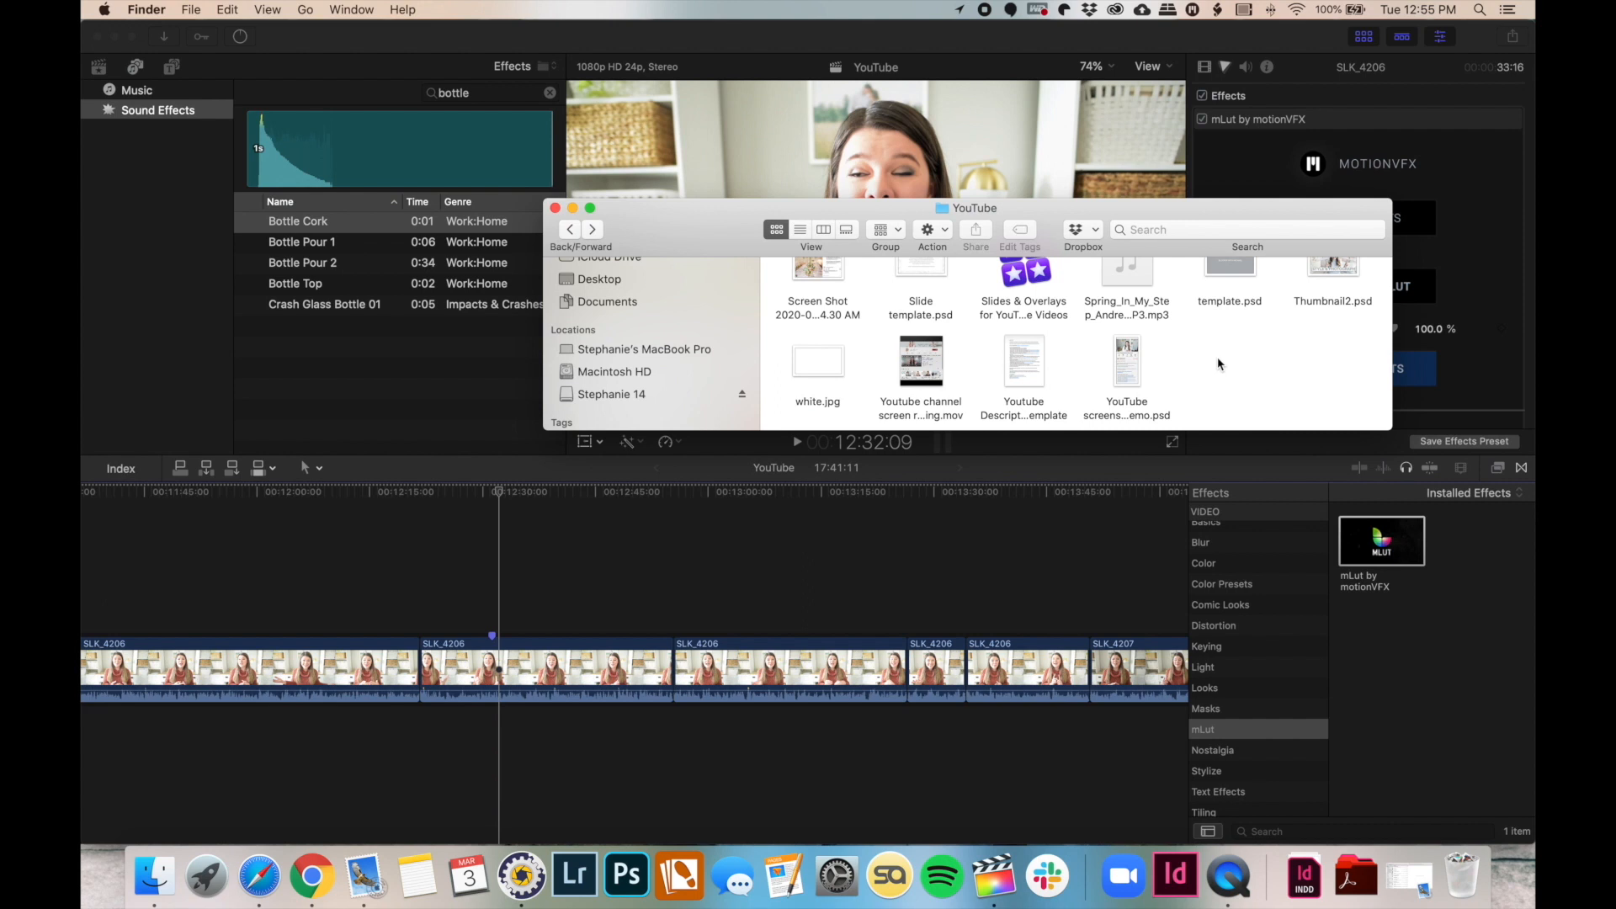
scroll(1218, 364, up, 3)
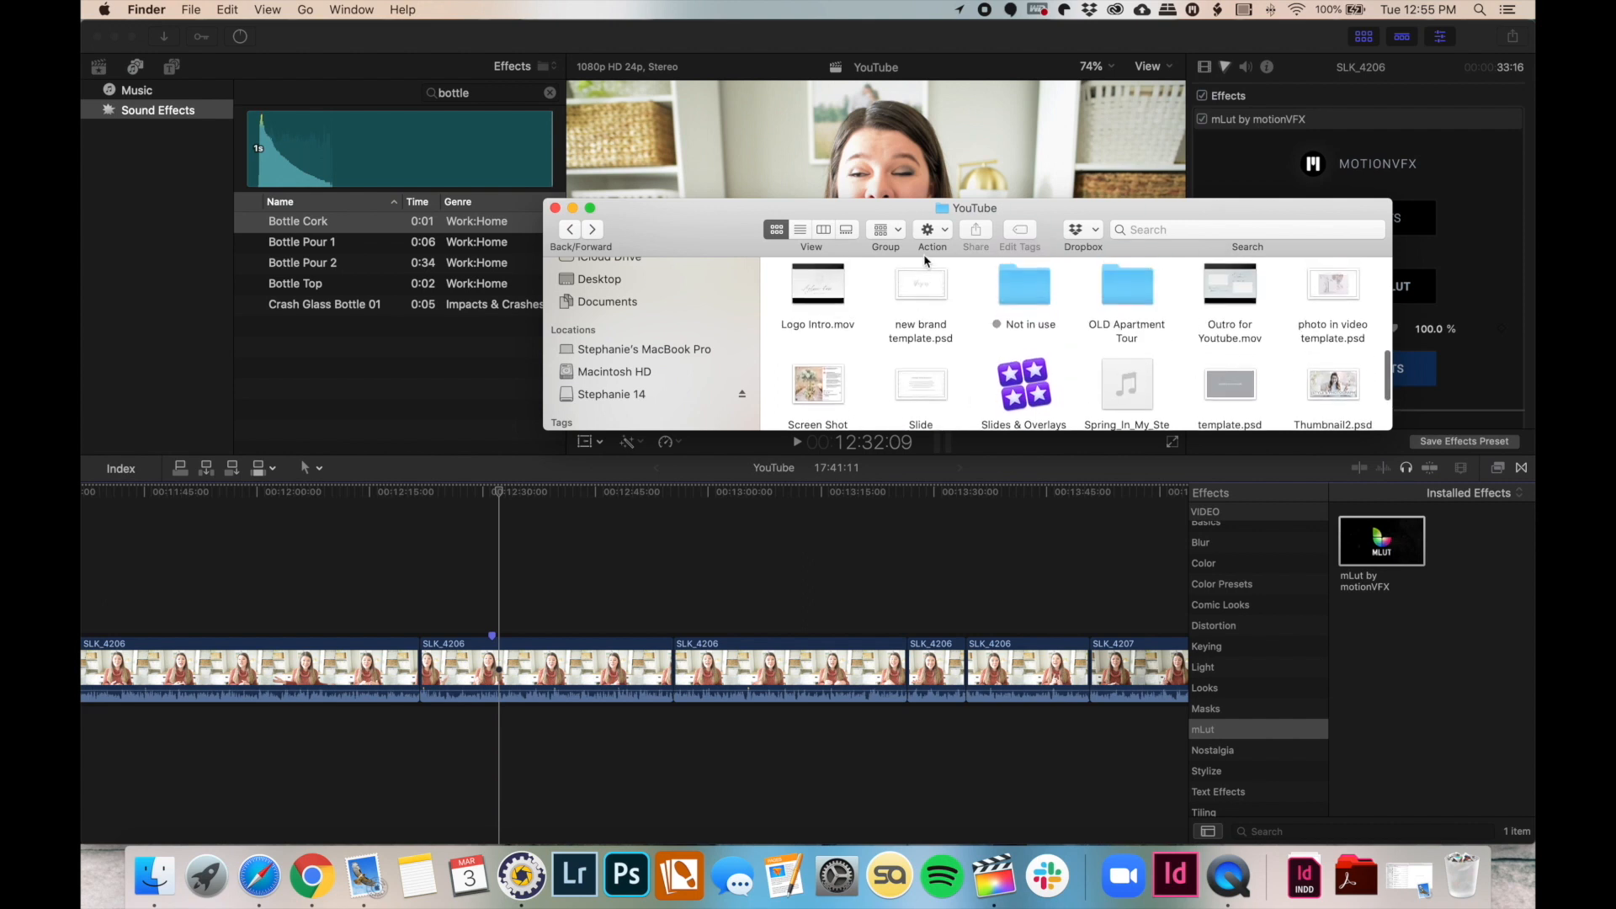
double_click(923, 288)
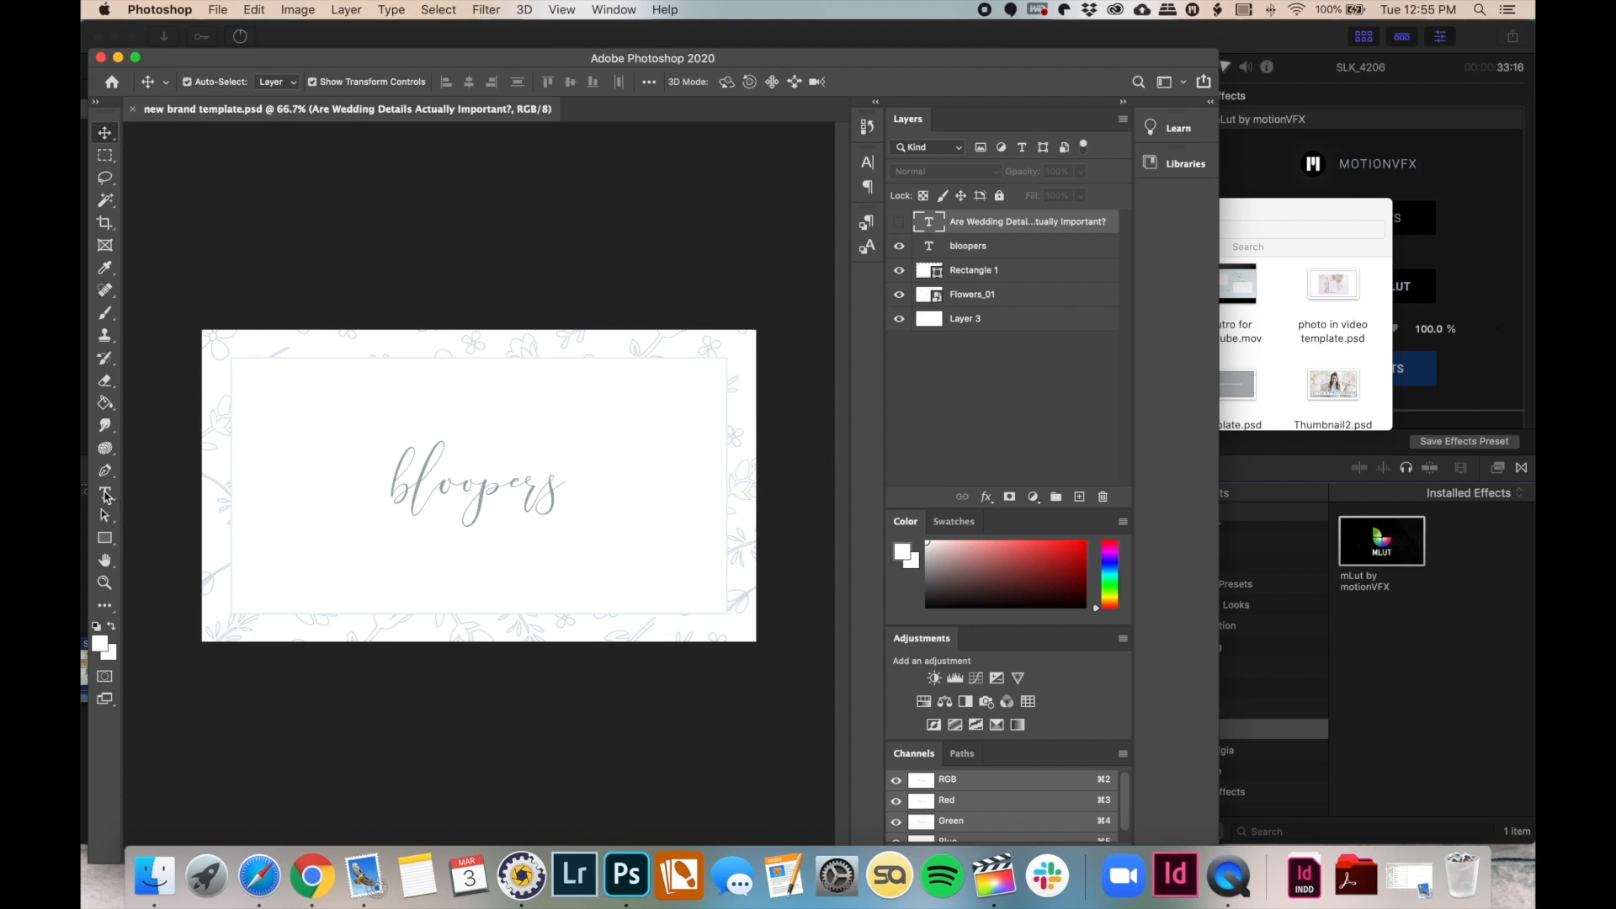
Replace the "bloopers" text in the template with "hashtags & geotags" using the Type tool
right_click(105, 493)
click(252, 482)
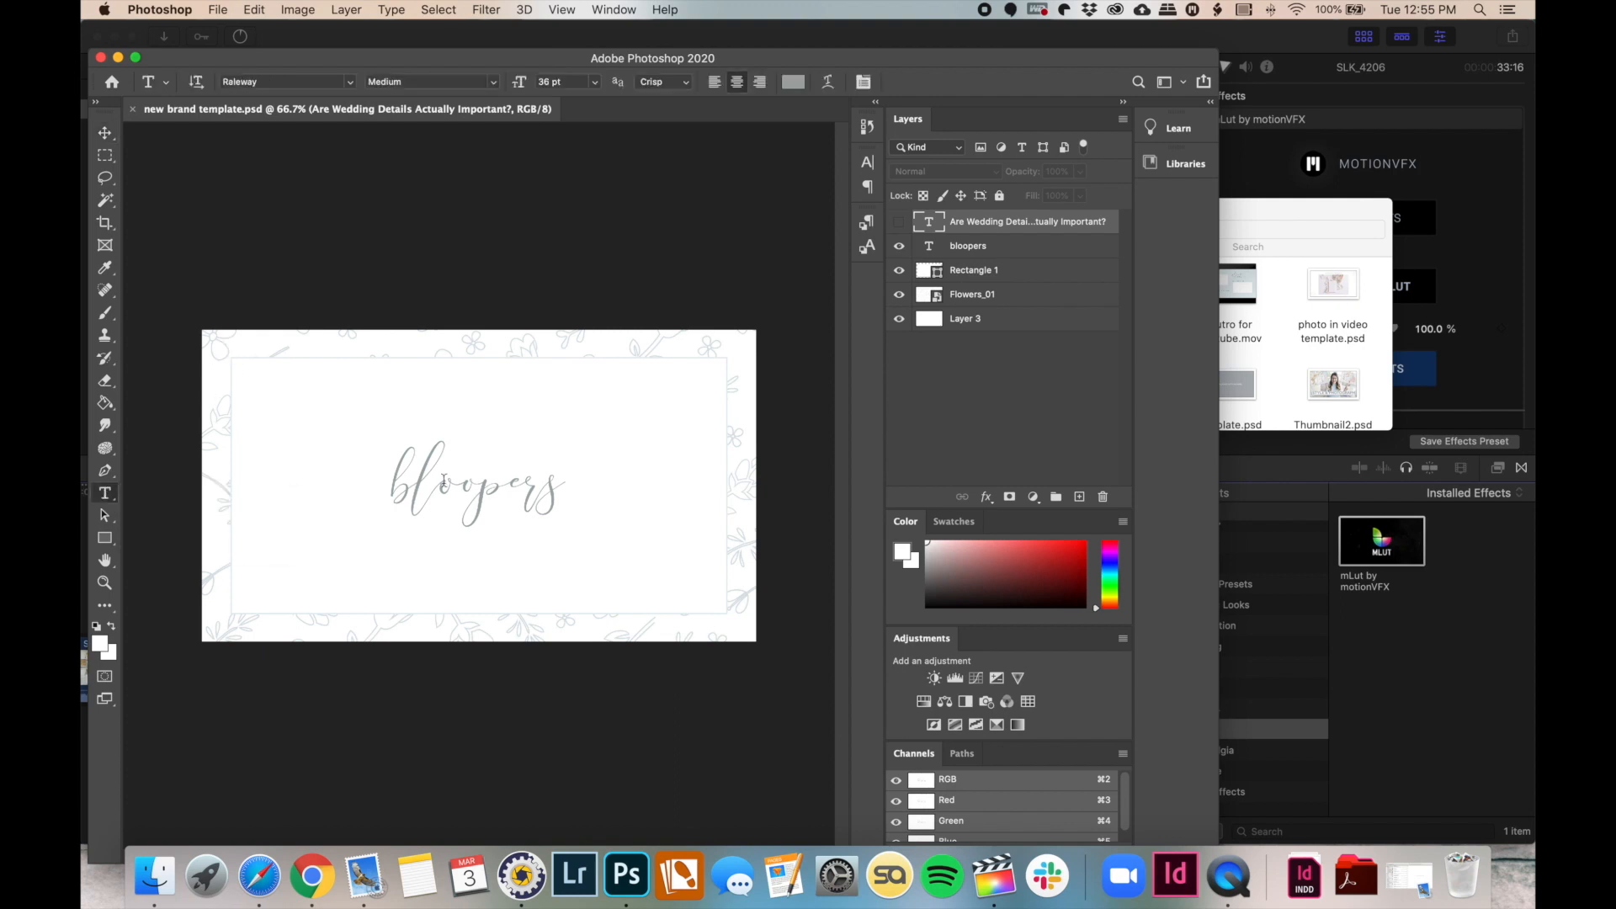
double_click(502, 490)
text(hashtags & g)
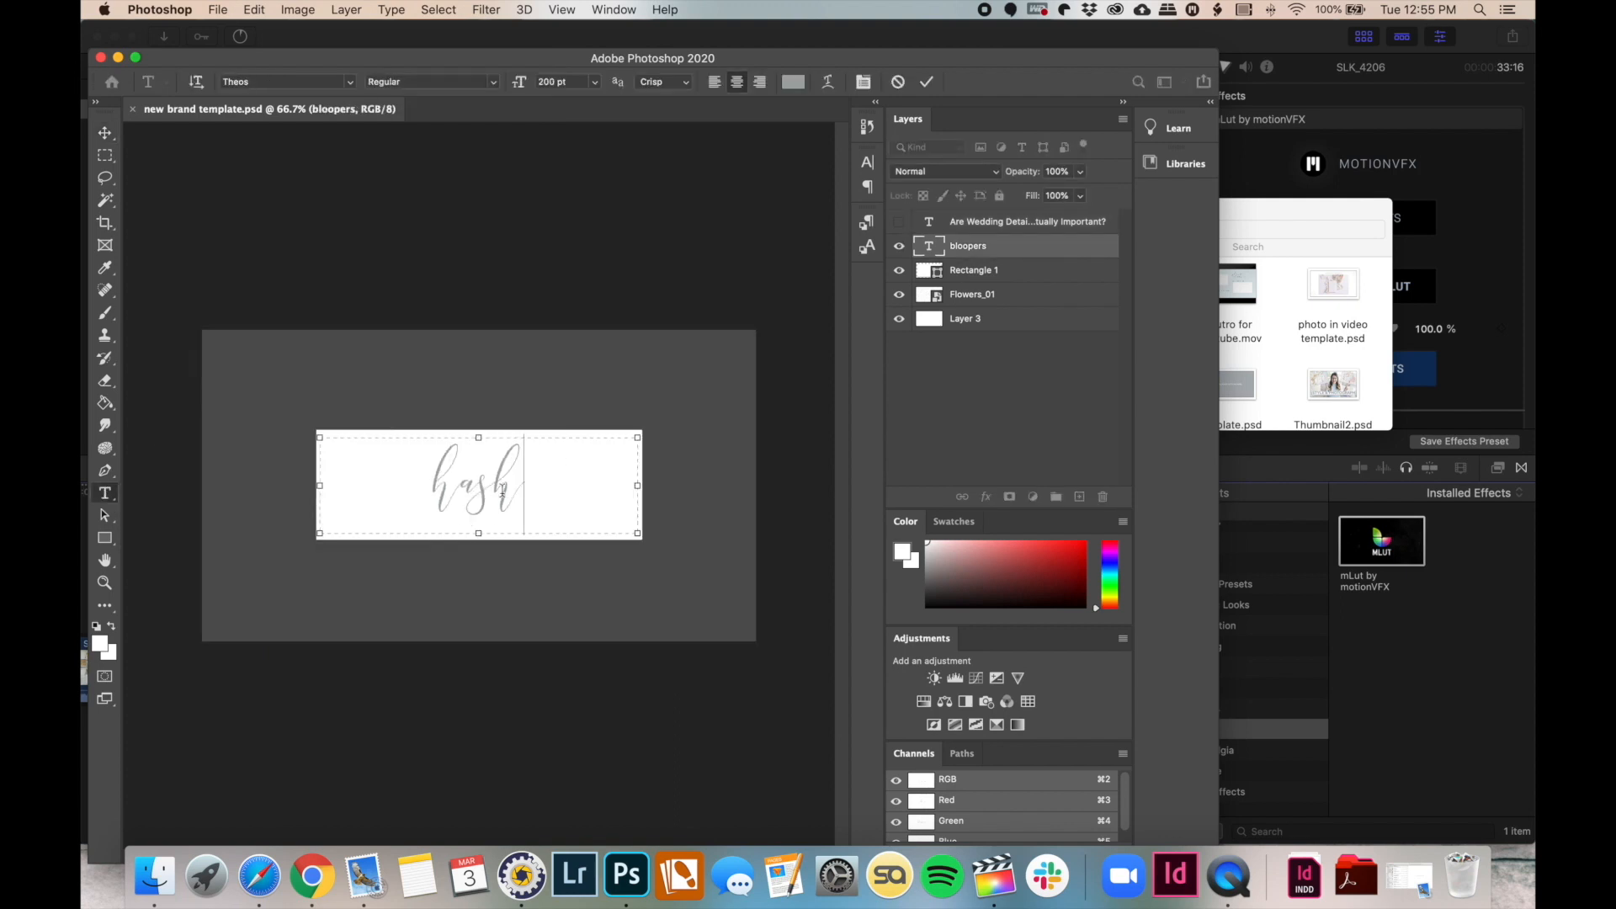
key(BackSpace)
key(BackSpace)
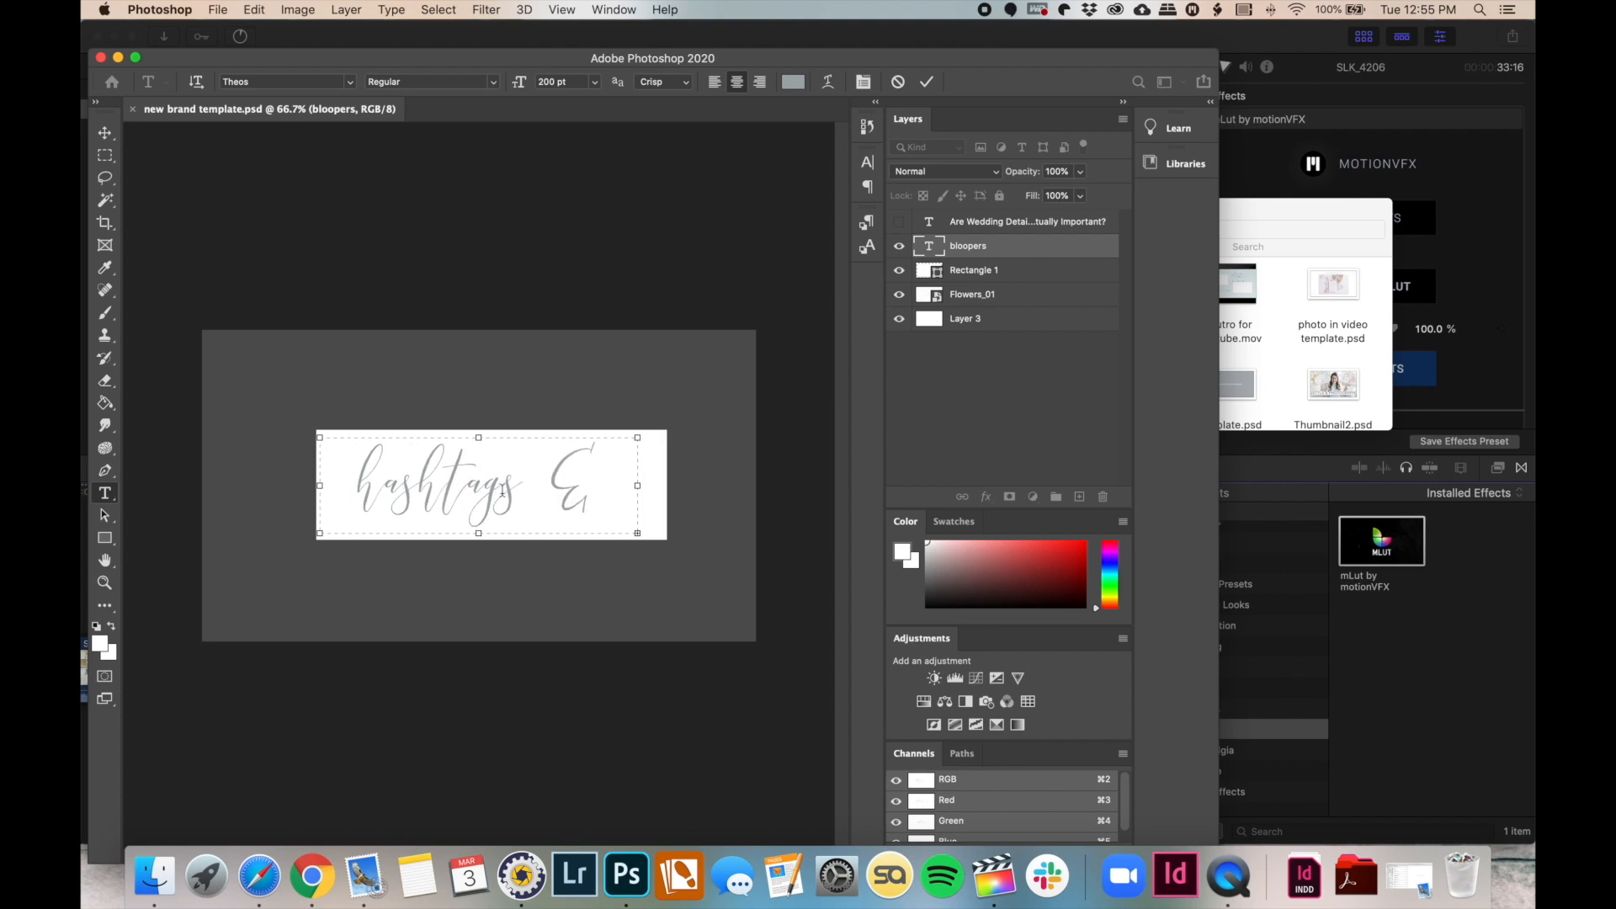
key(Return)
text(geotags)
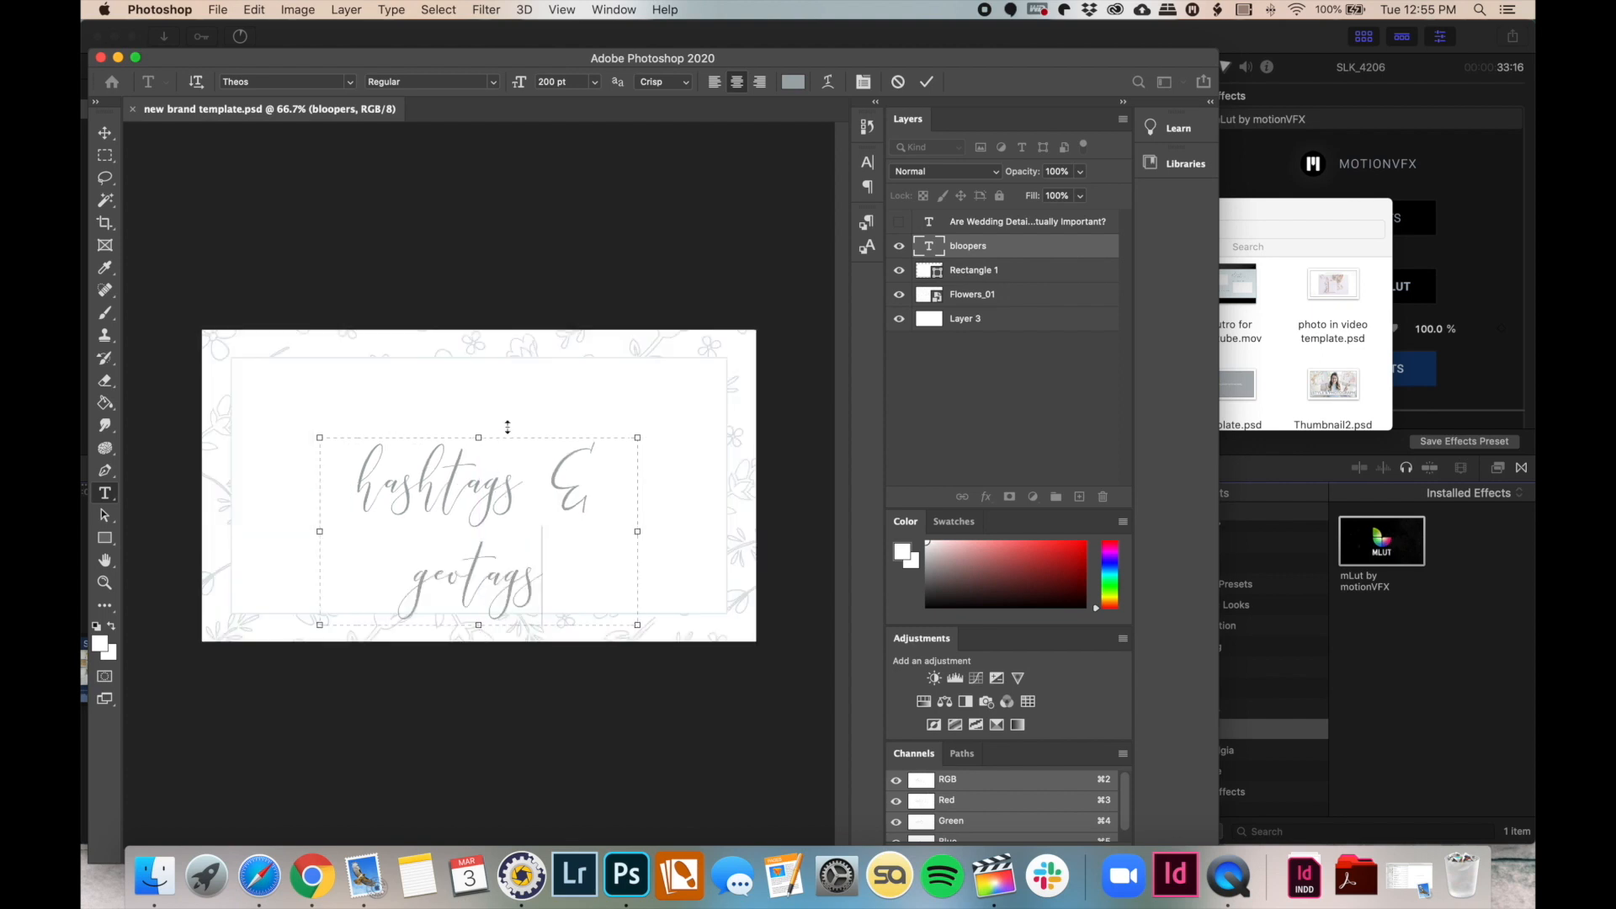
Set the font size of the whole "hashtags & geotags" text to 150 pt
key(super+a)
click(595, 82)
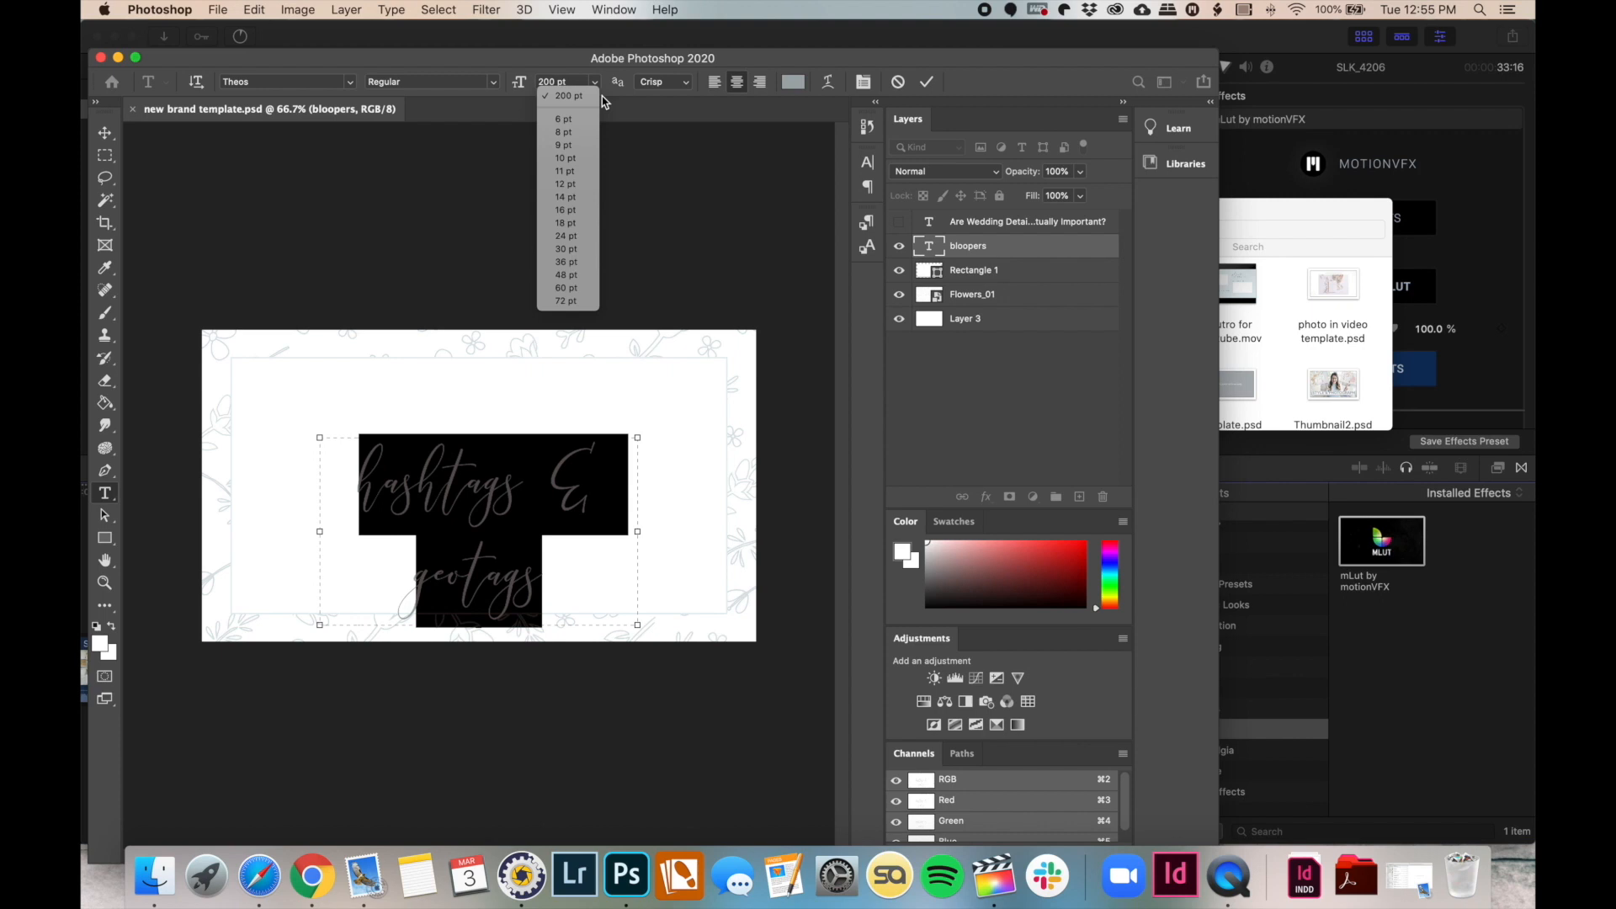
click(549, 82)
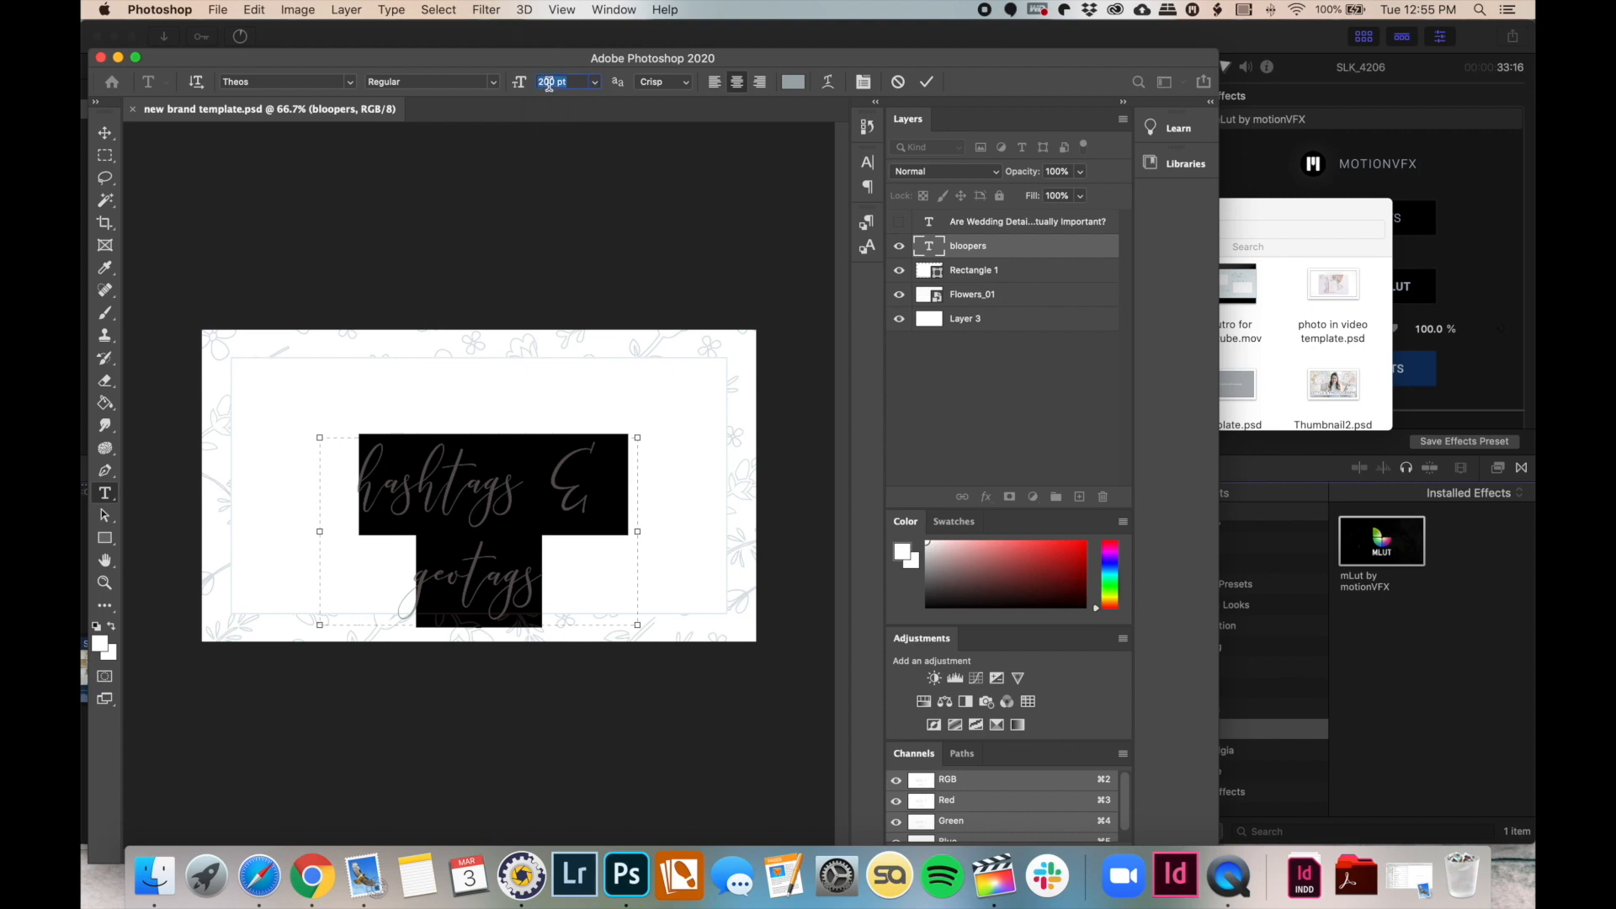
text(150)
key(Return)
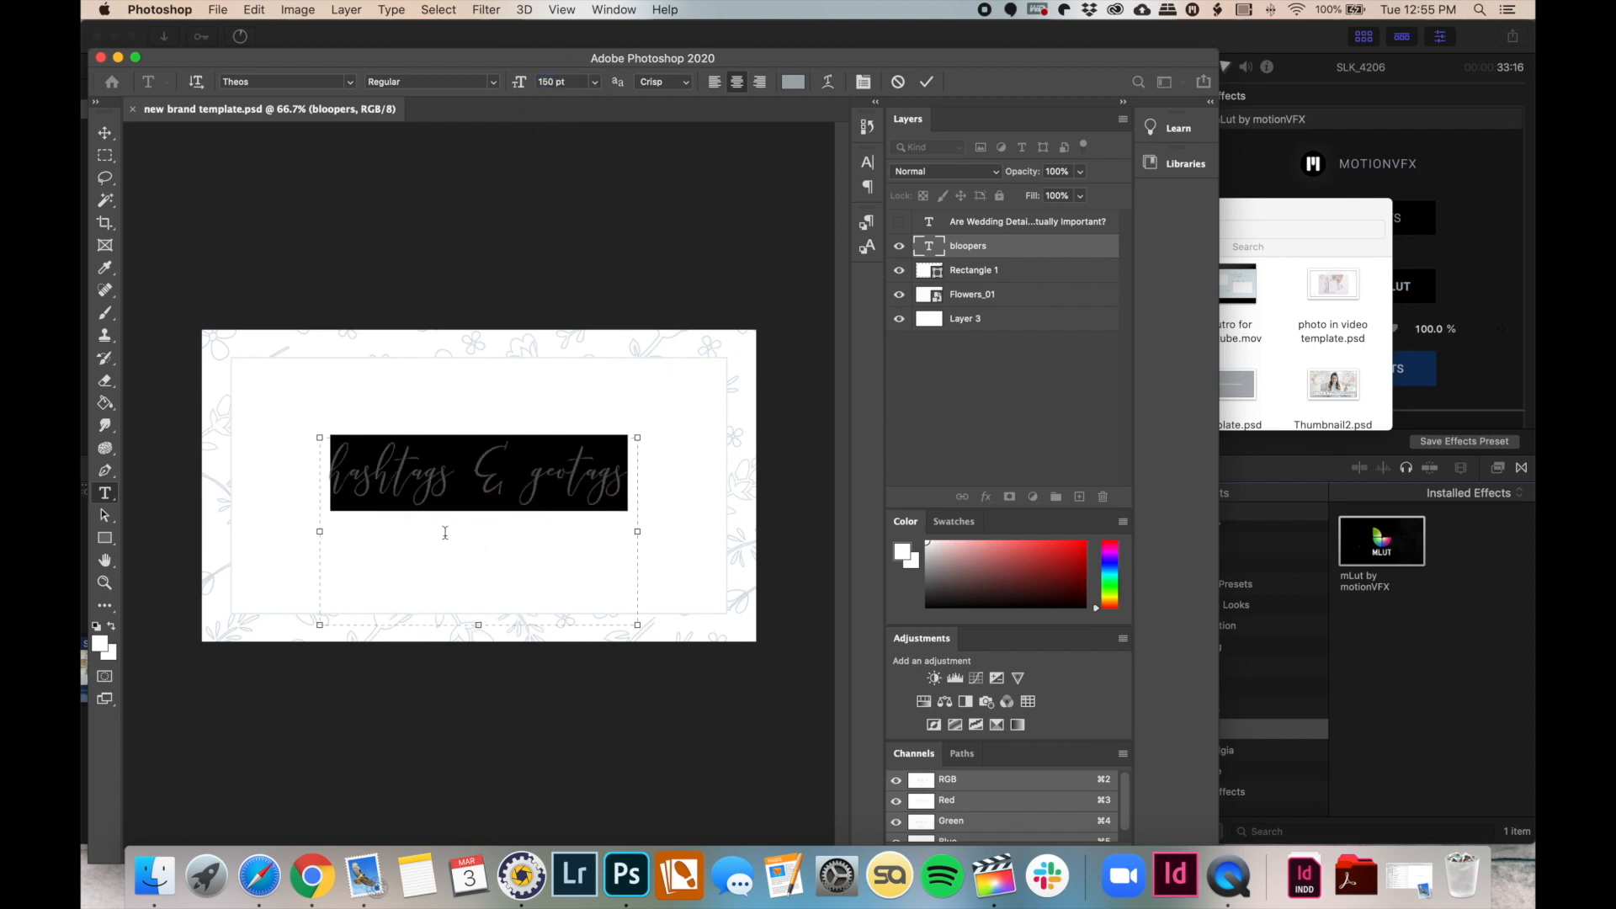
Commit the title text edit and save the card as slide1.psd in the 2020-4-28 Instagram Feed Planning folder
click(410, 436)
click(107, 134)
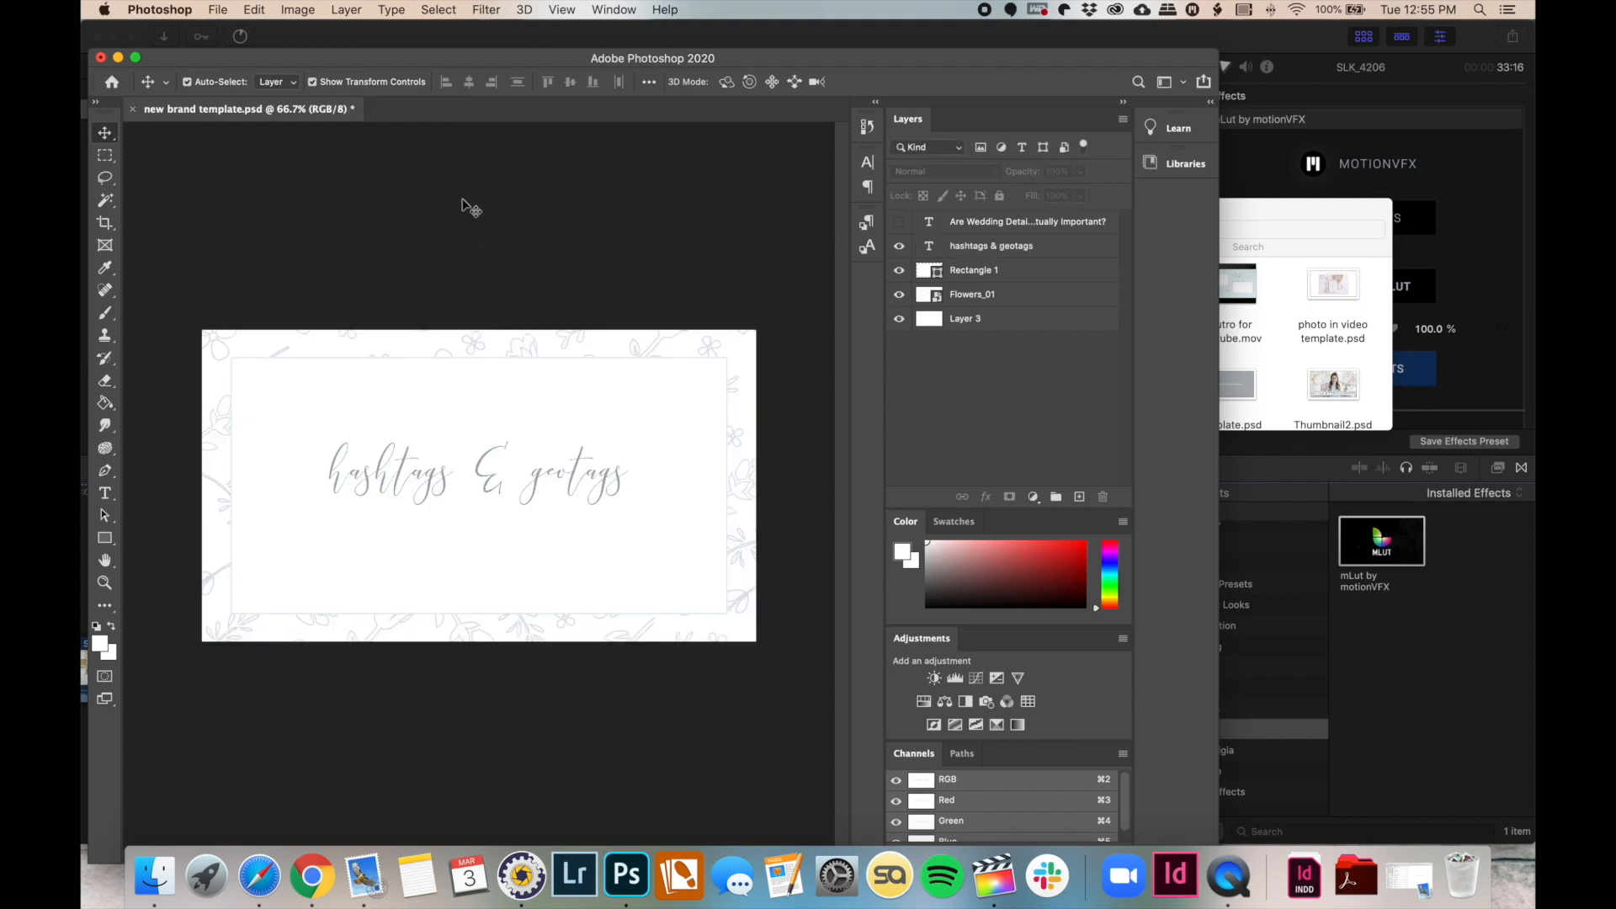
click(217, 10)
click(266, 206)
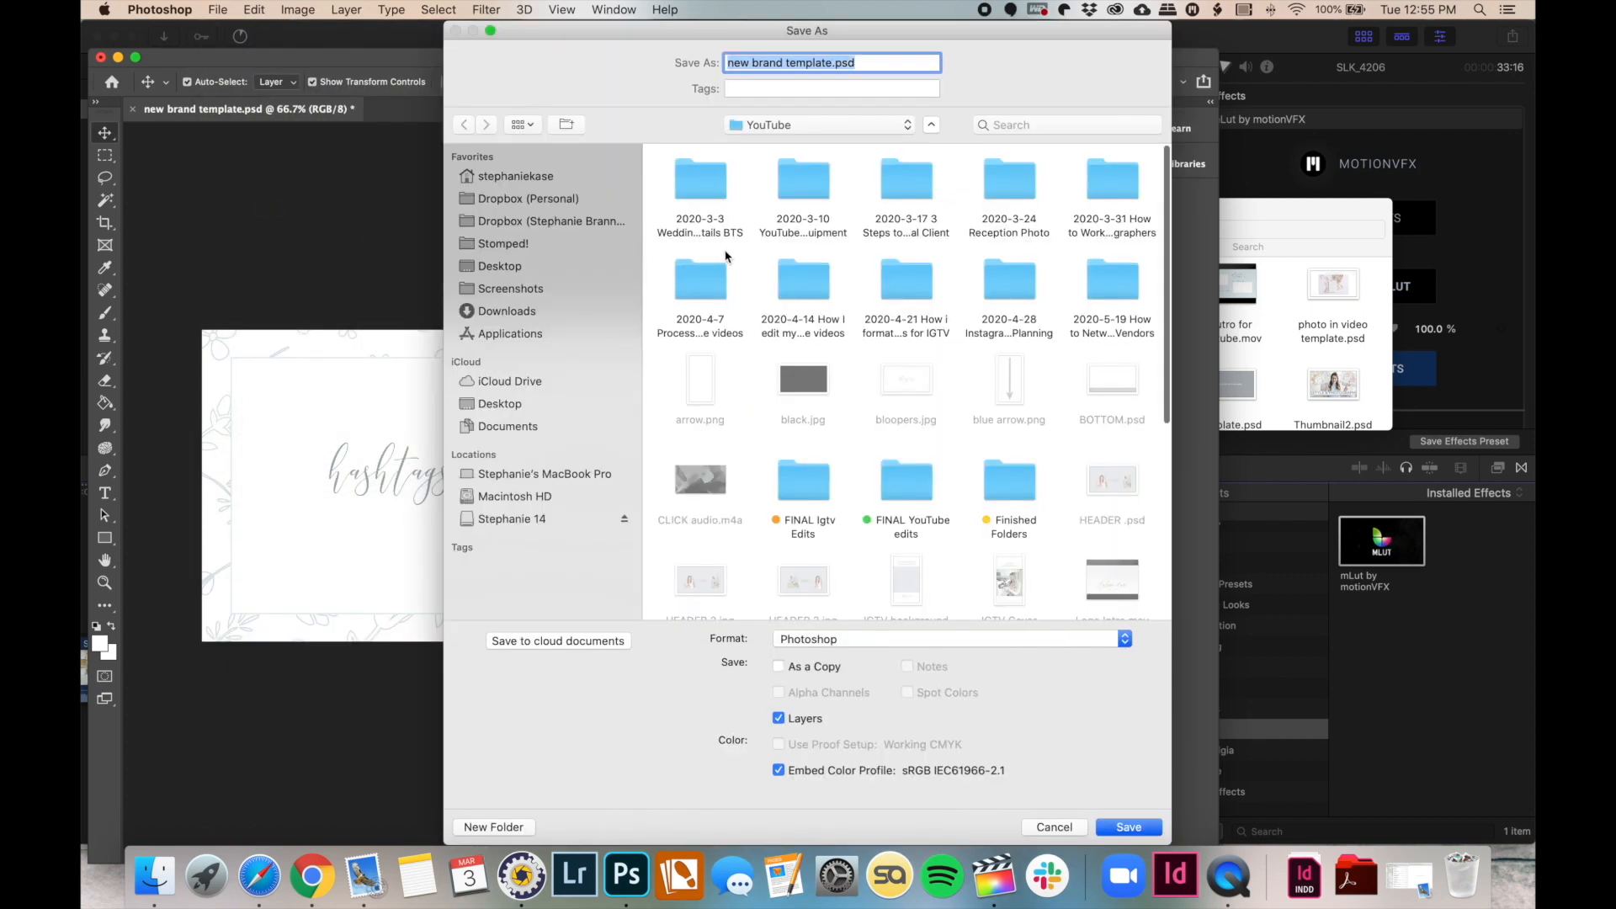
click(832, 64)
text(slide1)
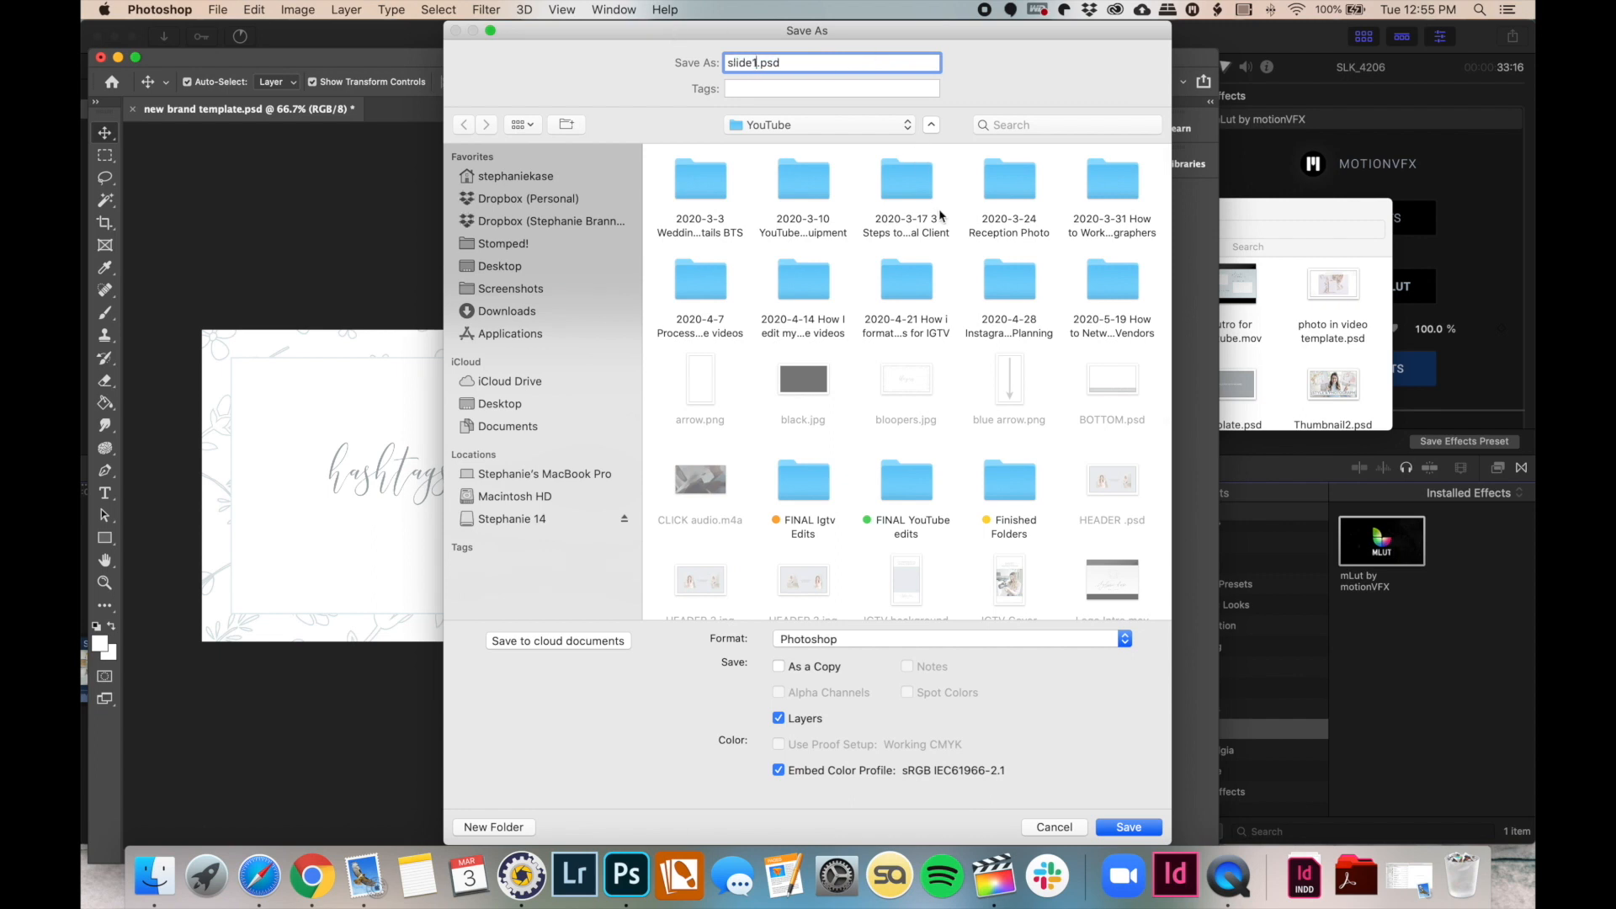
double_click(994, 279)
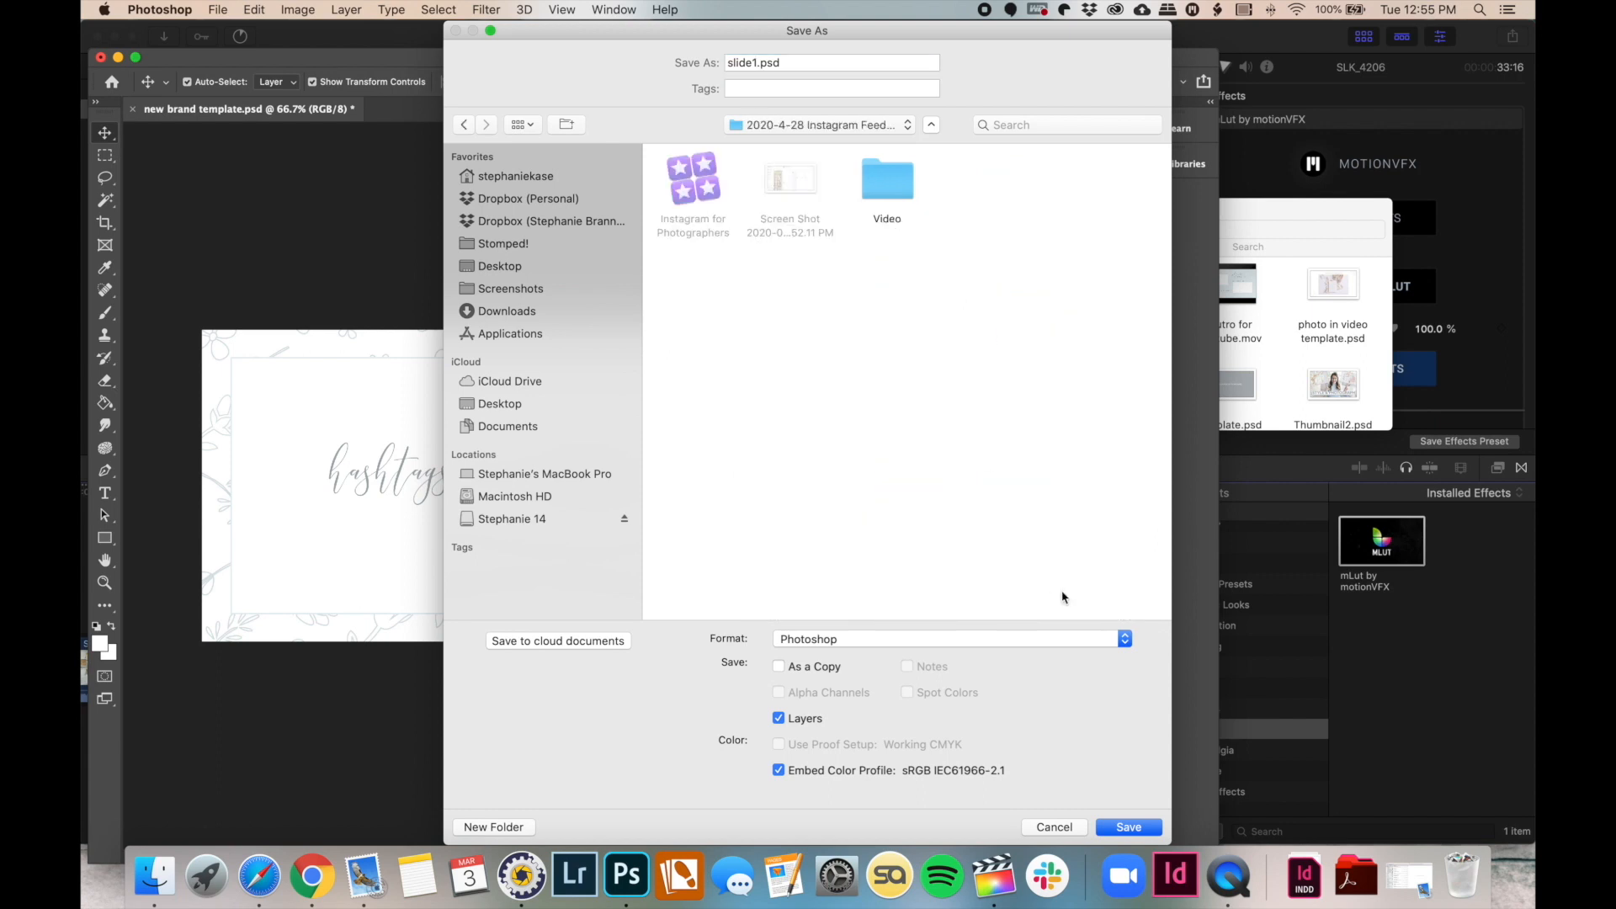
click(1123, 829)
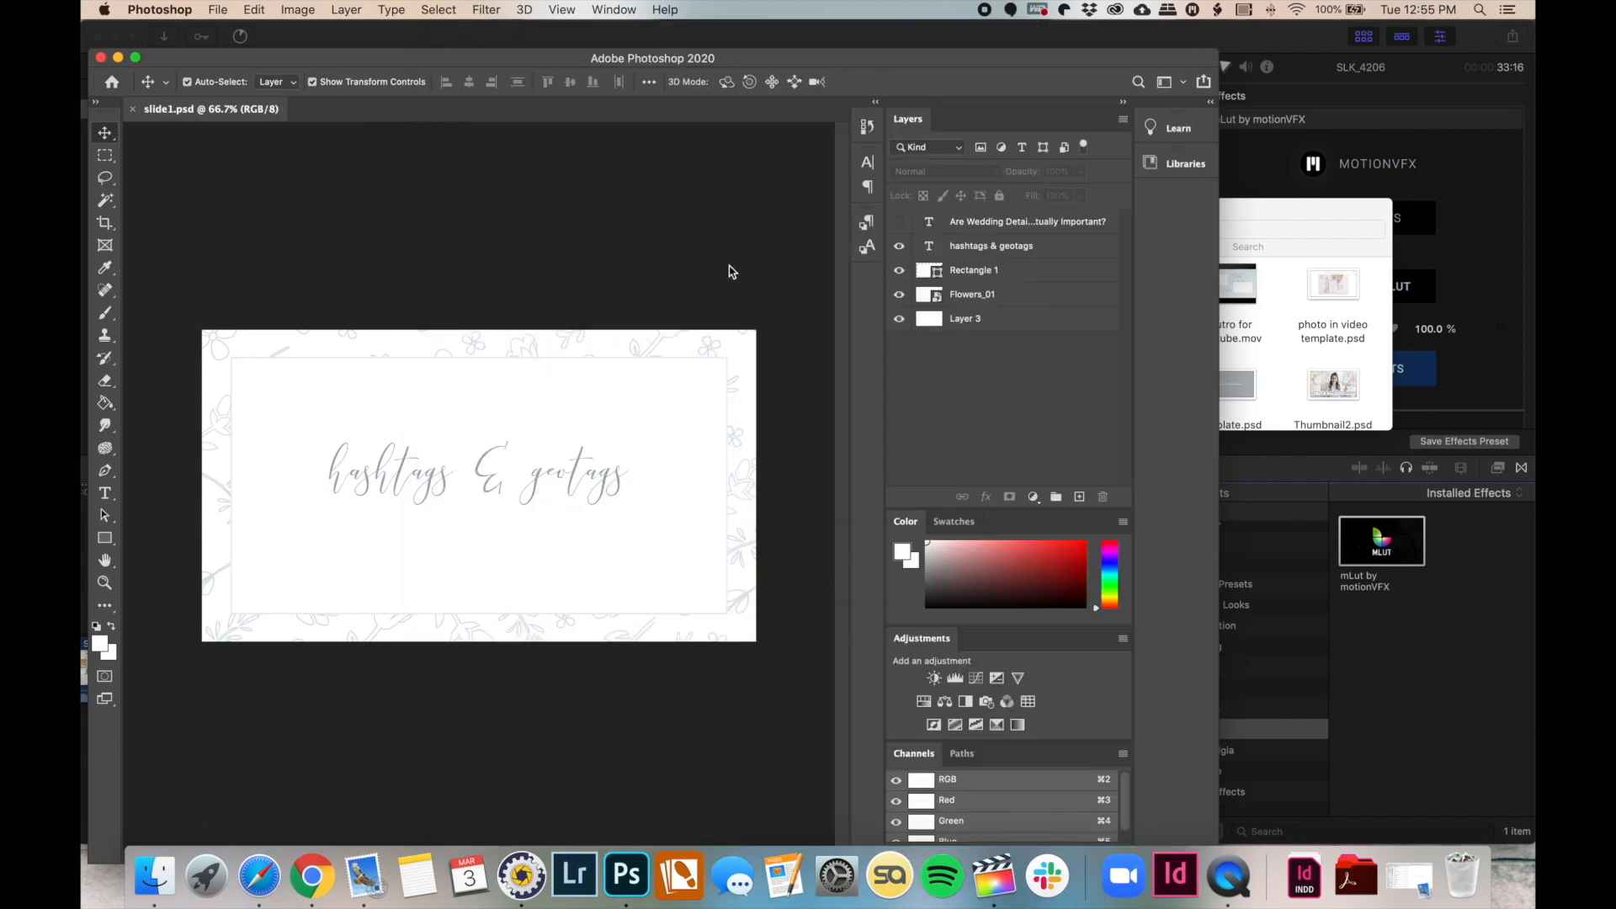
Place slide1.psd from the 2020-4-28 Instagram Feed Planning folder above the footage in the Final Cut Pro timeline at the 12:31 marker
click(101, 58)
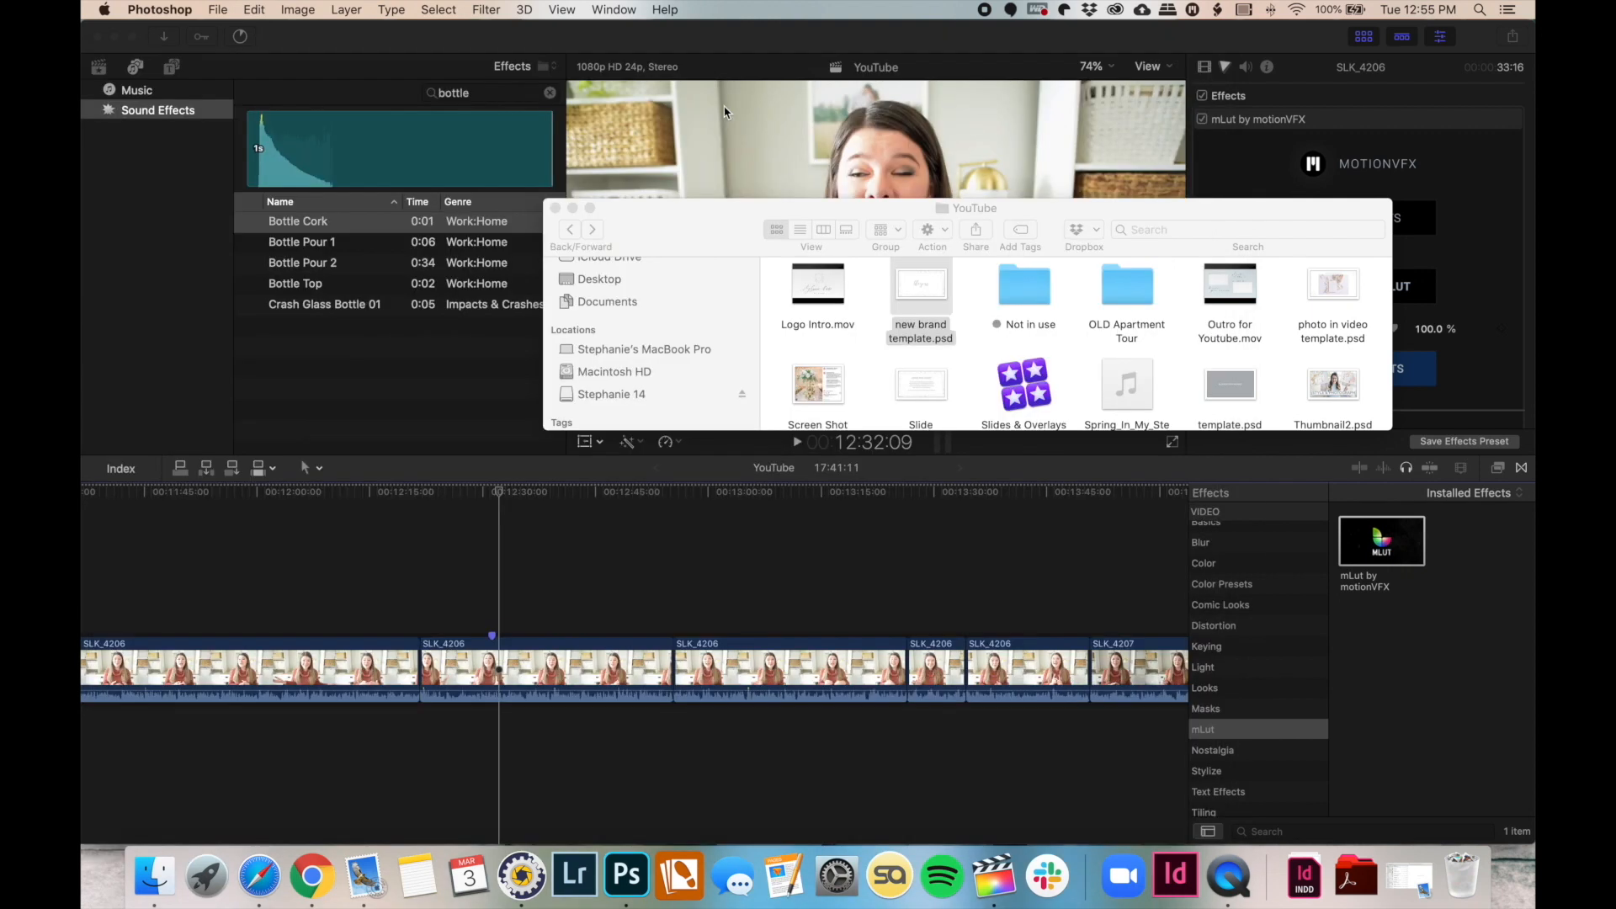
click(982, 277)
scroll(1002, 295, up, 10)
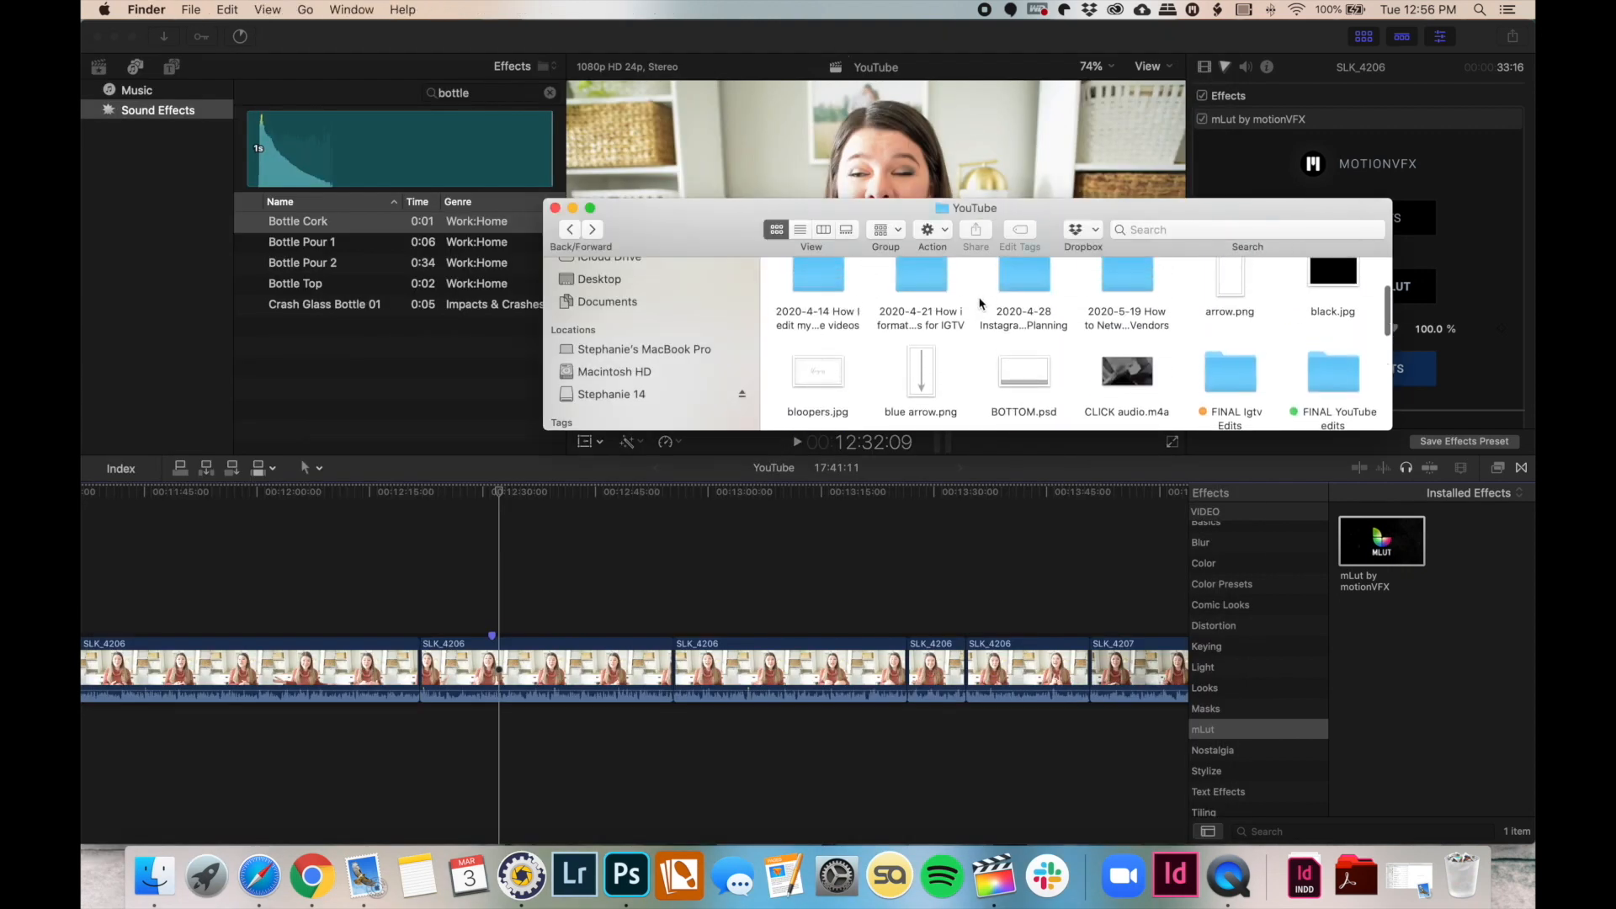
scroll(1009, 308, down, 2)
double_click(1034, 337)
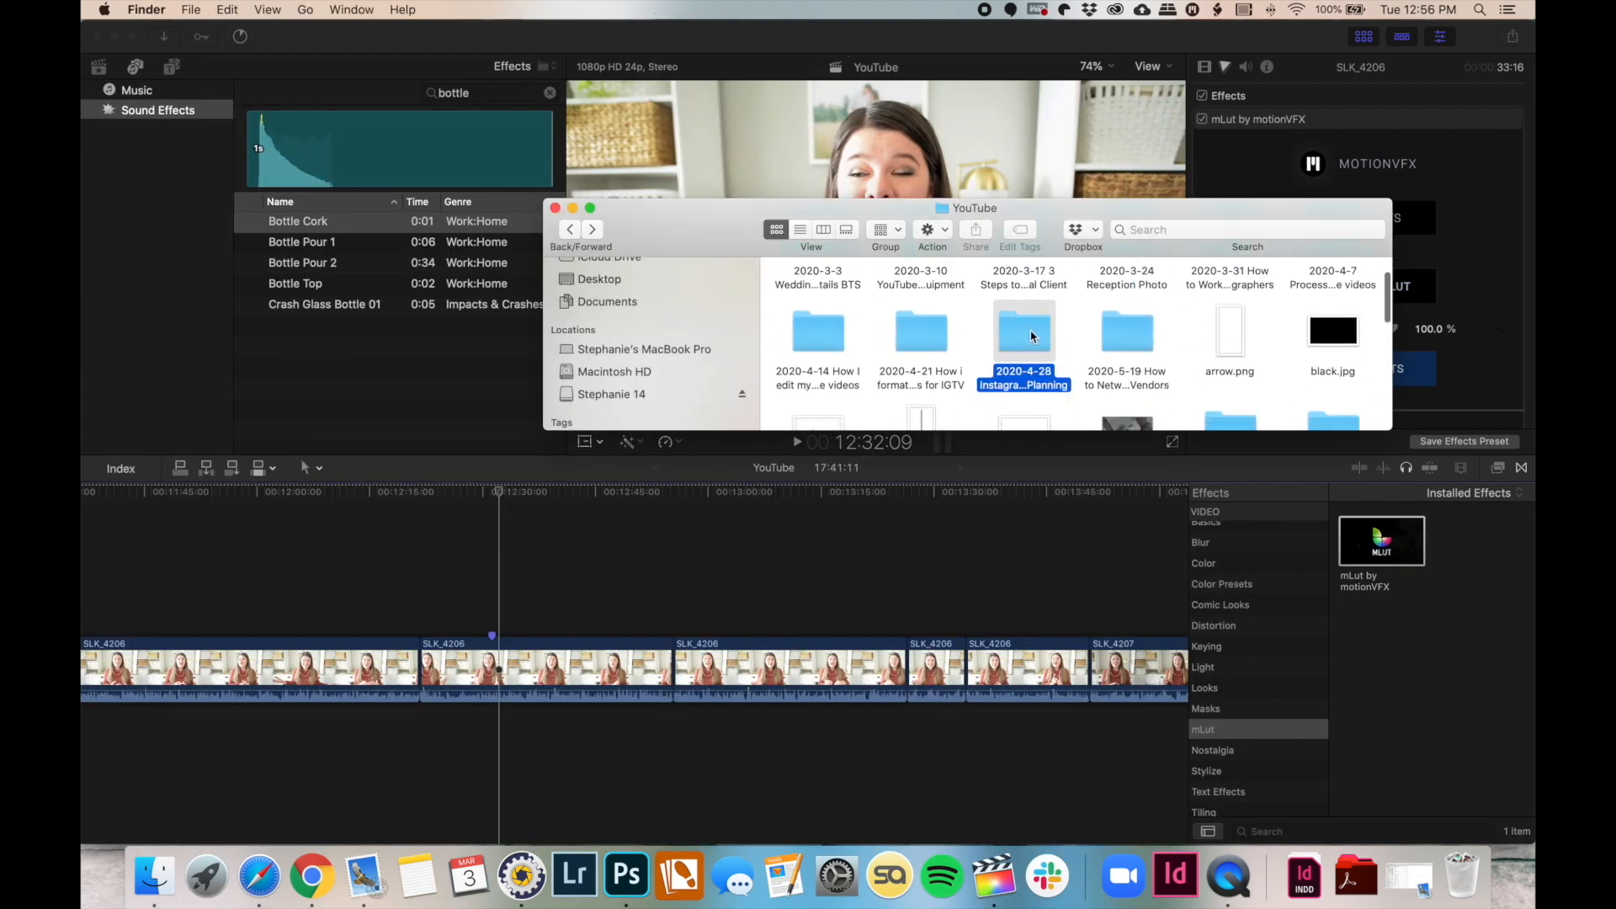
key(s)
key(l)
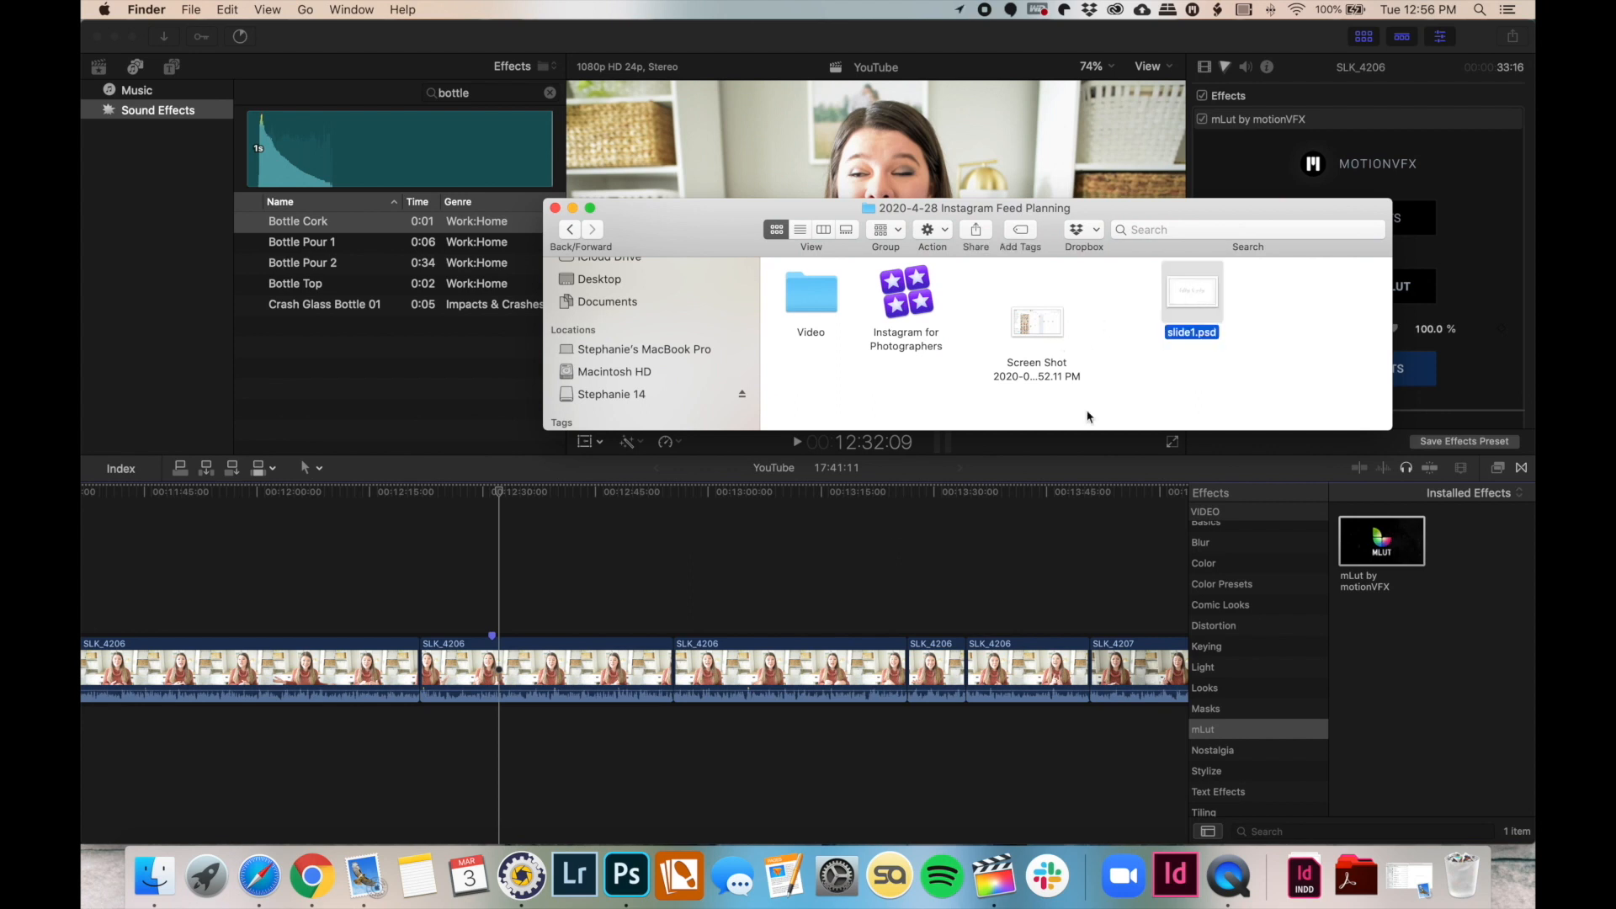
drag(1192, 294, 487, 599)
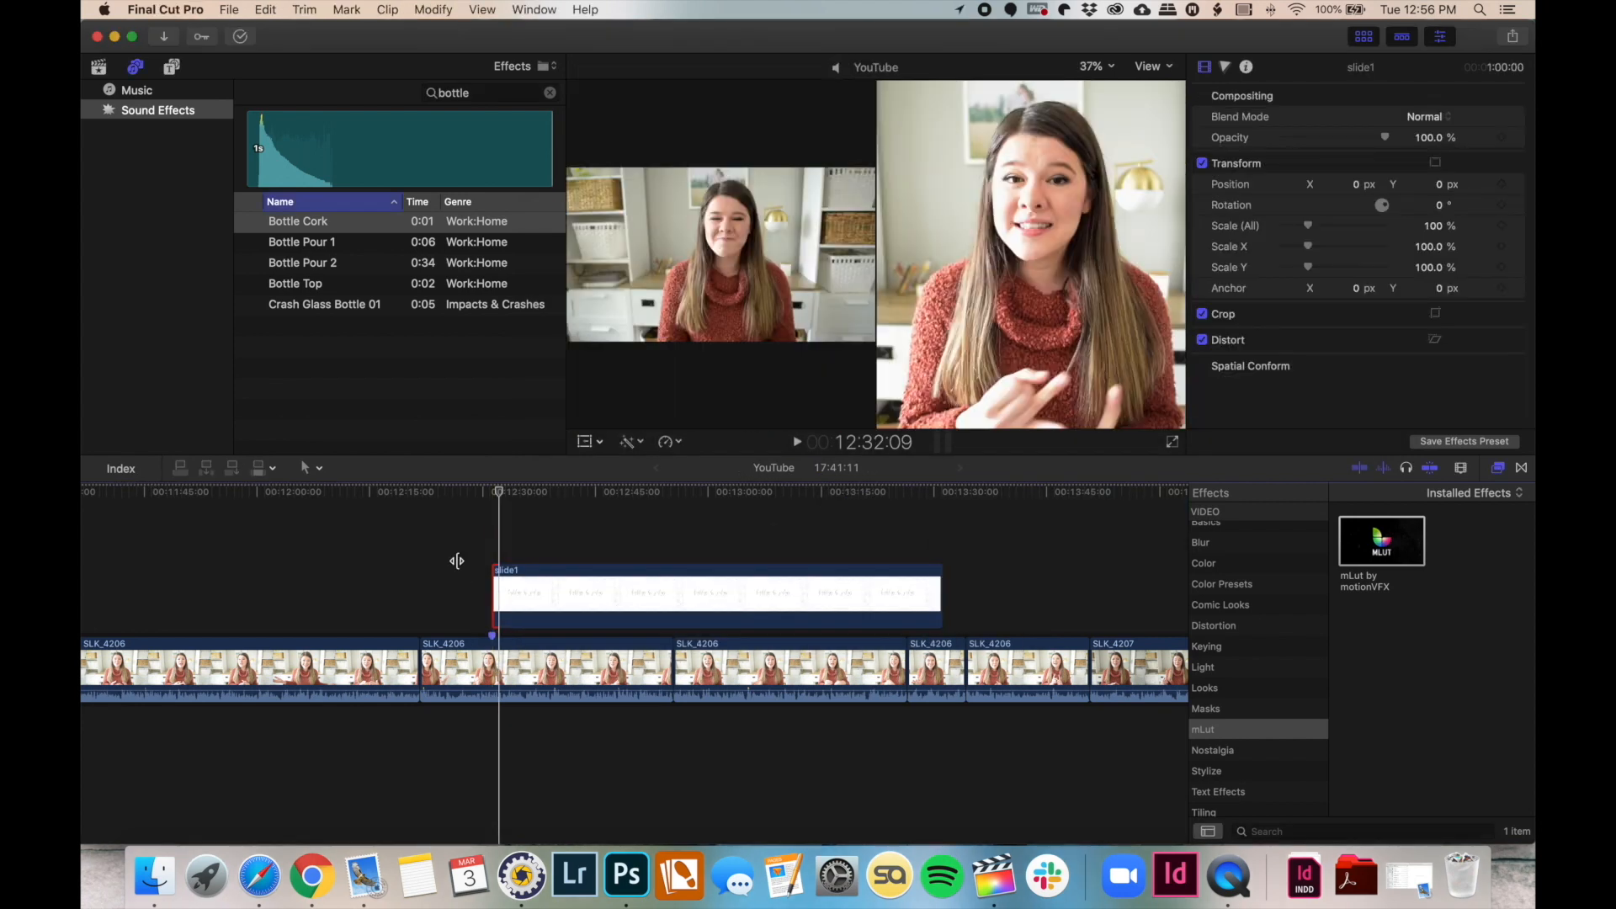
Copy the two sound effects under the first screenshot overlay and paste them beneath the slide1 title card at the 12:31 marker
key(super+minus)
key(super+minus)
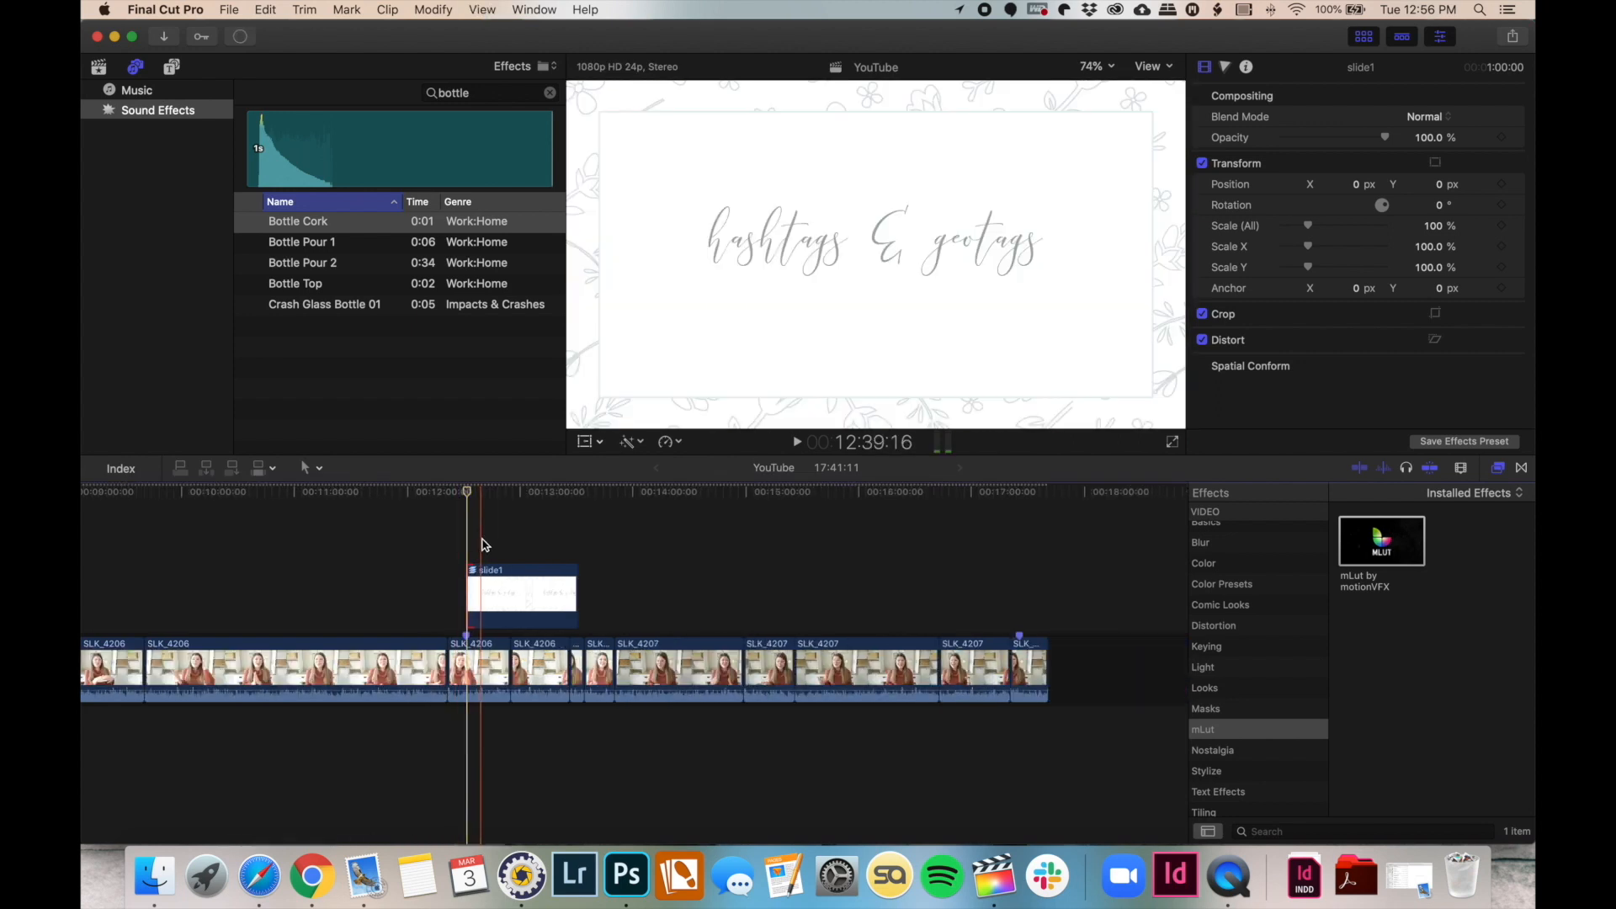
scroll(481, 545, left, 15)
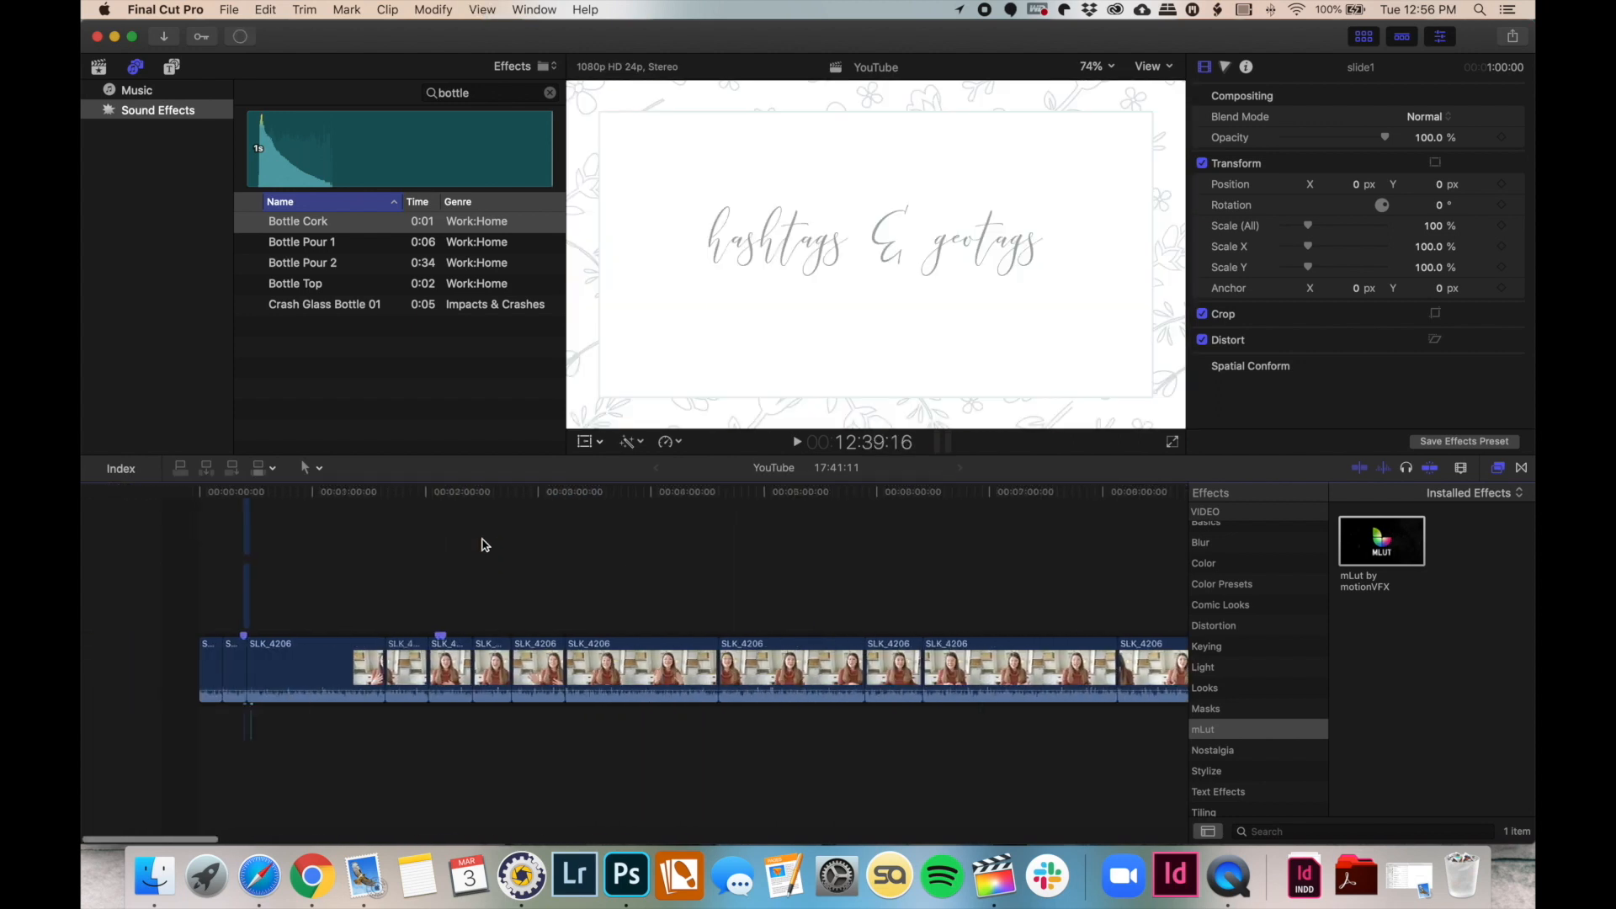
key(super+equal)
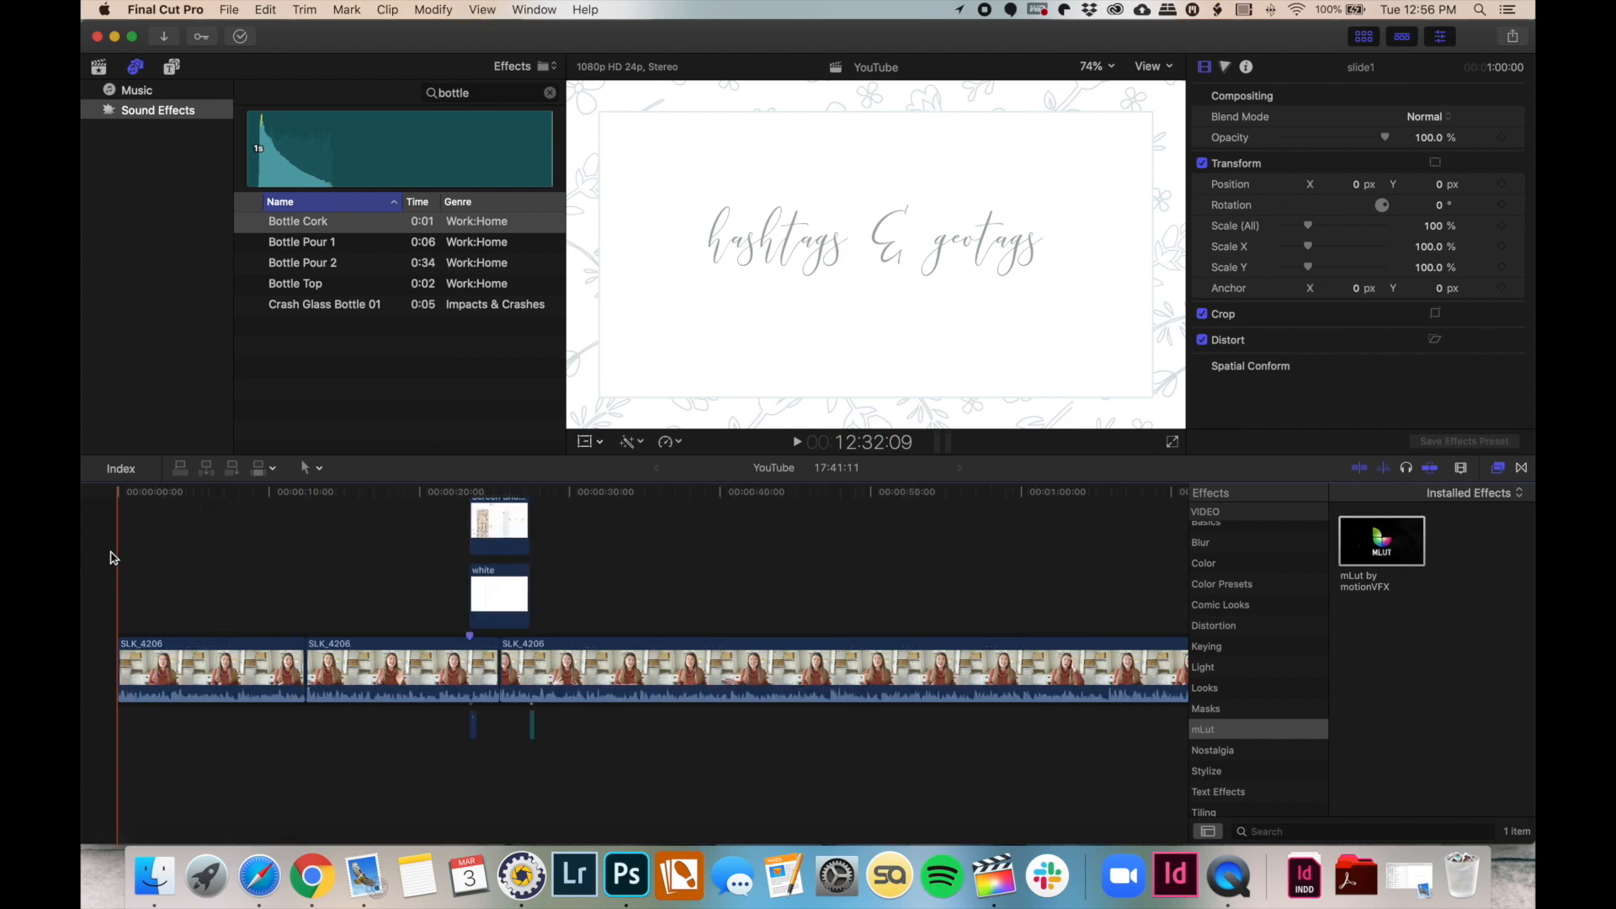
click(472, 724)
super+click(532, 726)
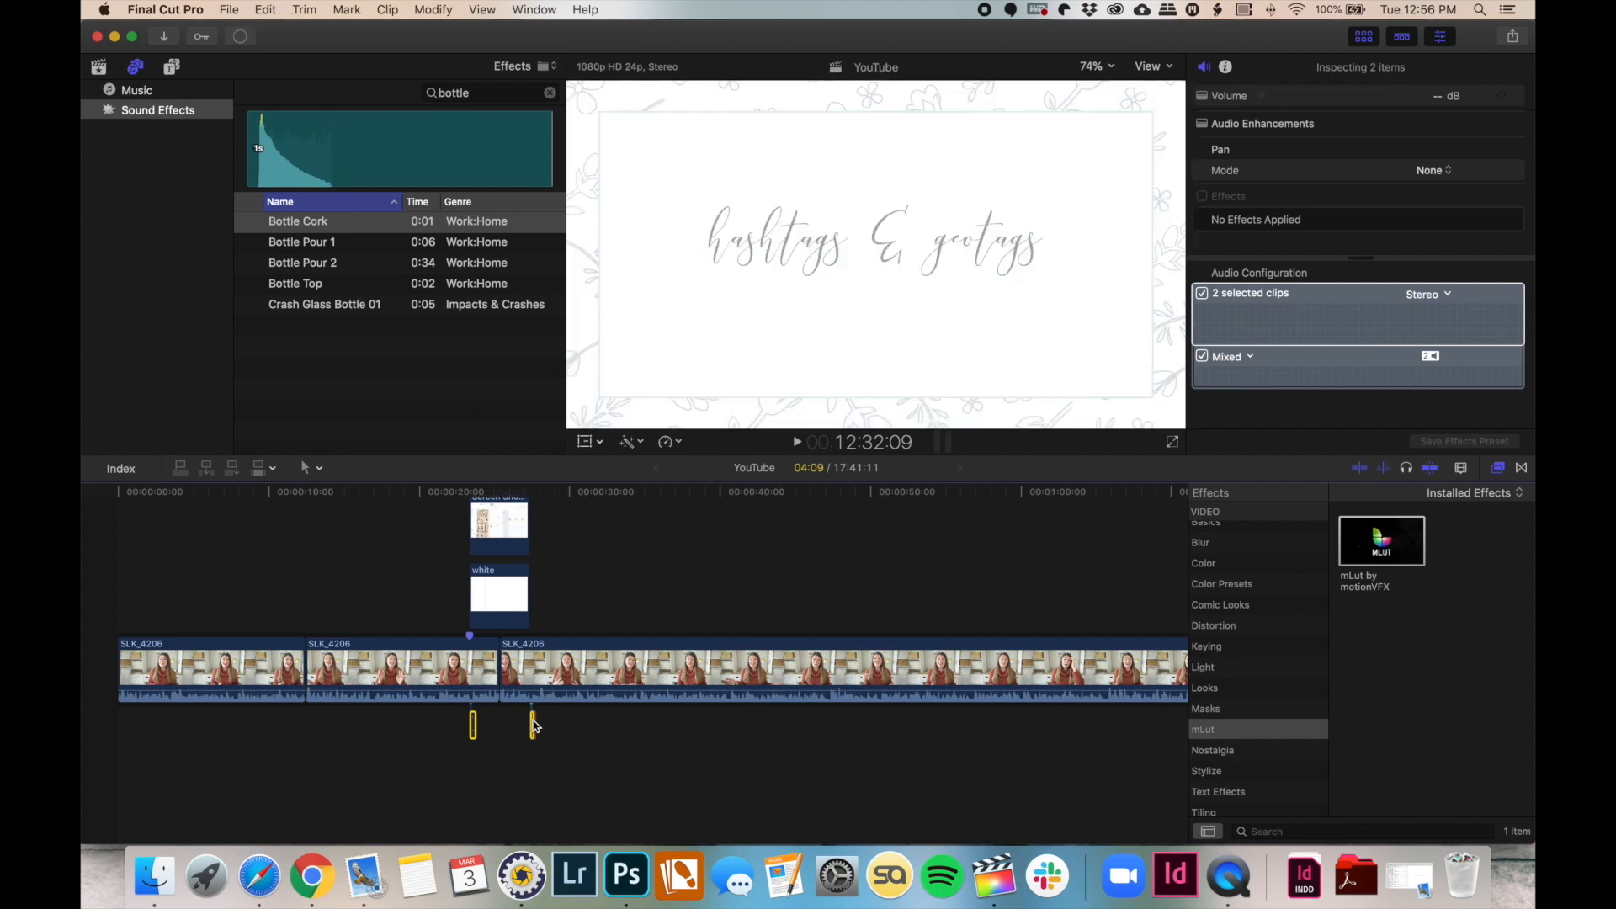
scroll(534, 725, right, 20)
scroll(535, 726, right, 20)
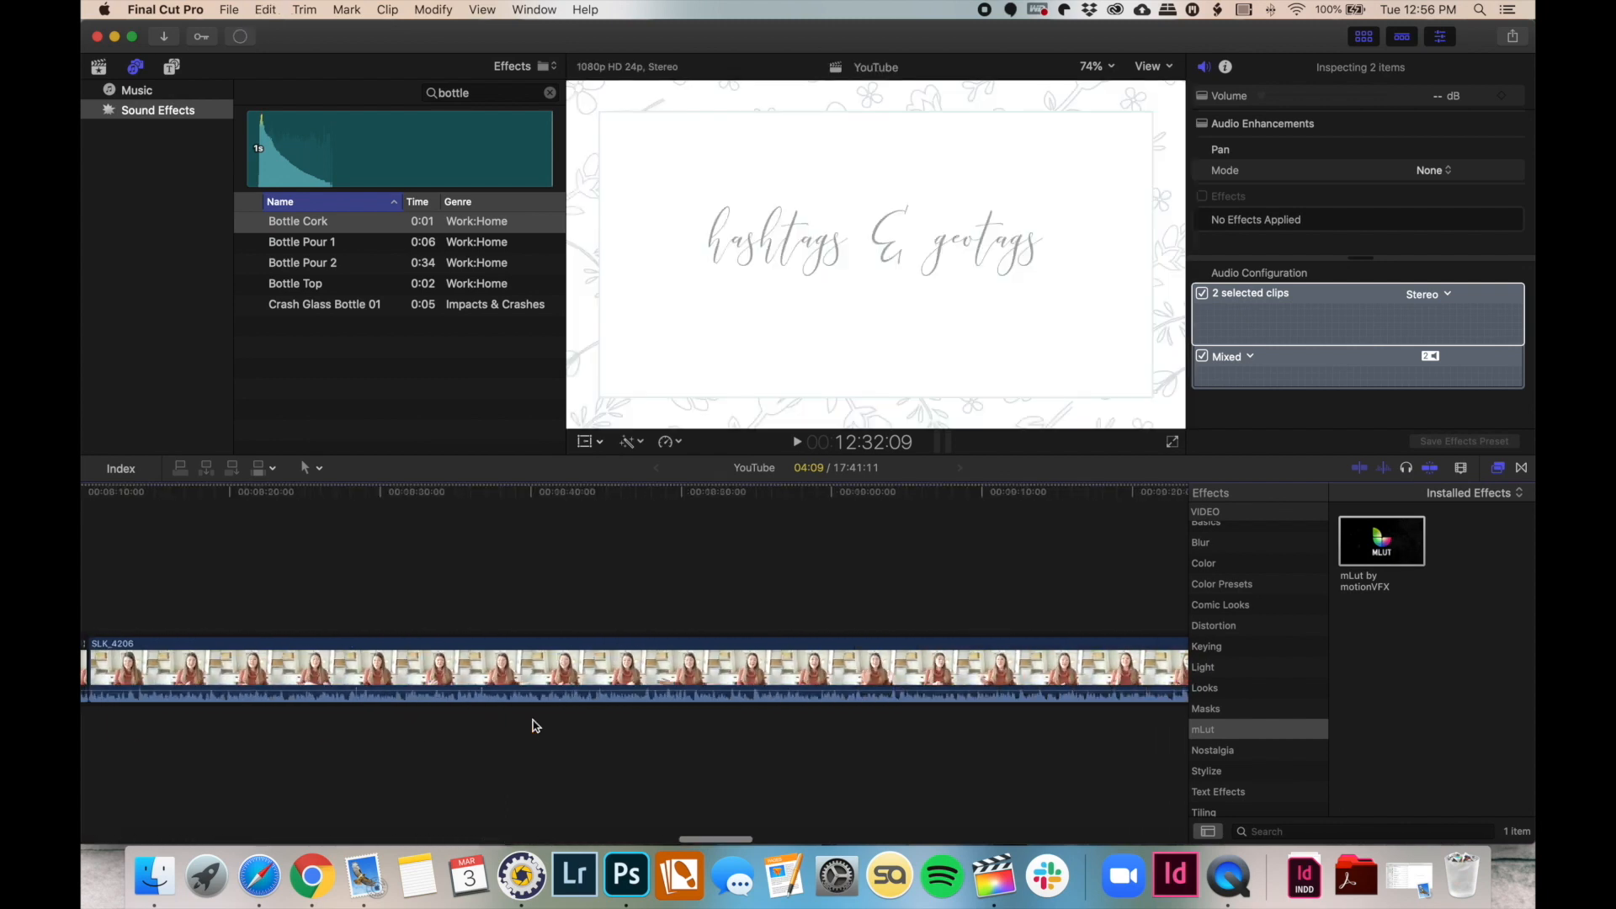
scroll(535, 726, right, 10)
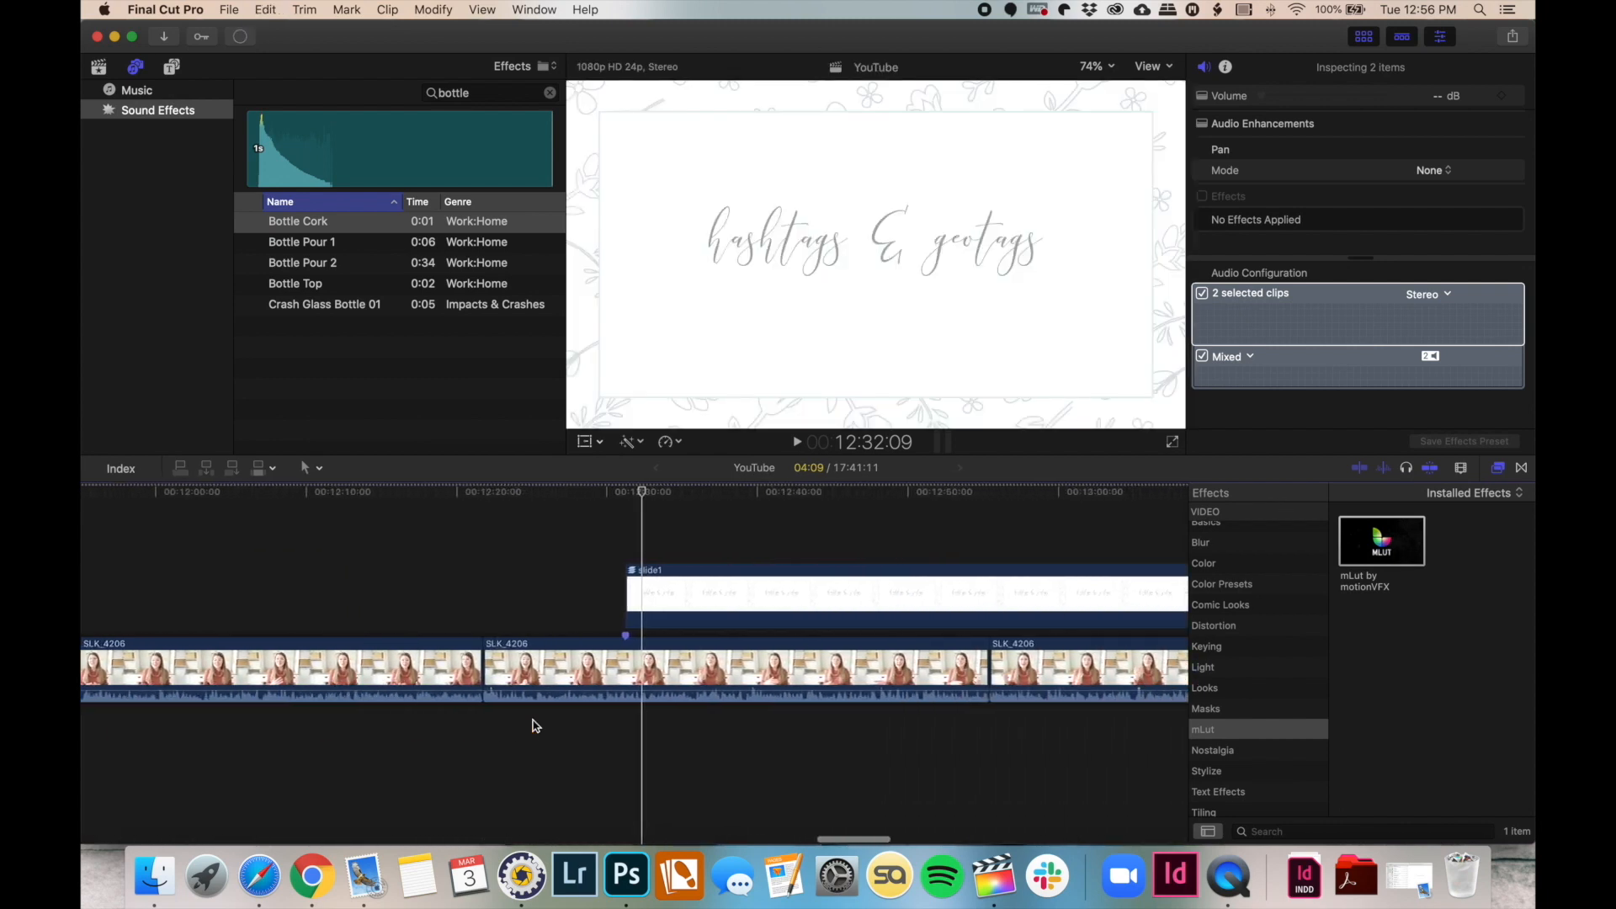
click(449, 752)
click(508, 750)
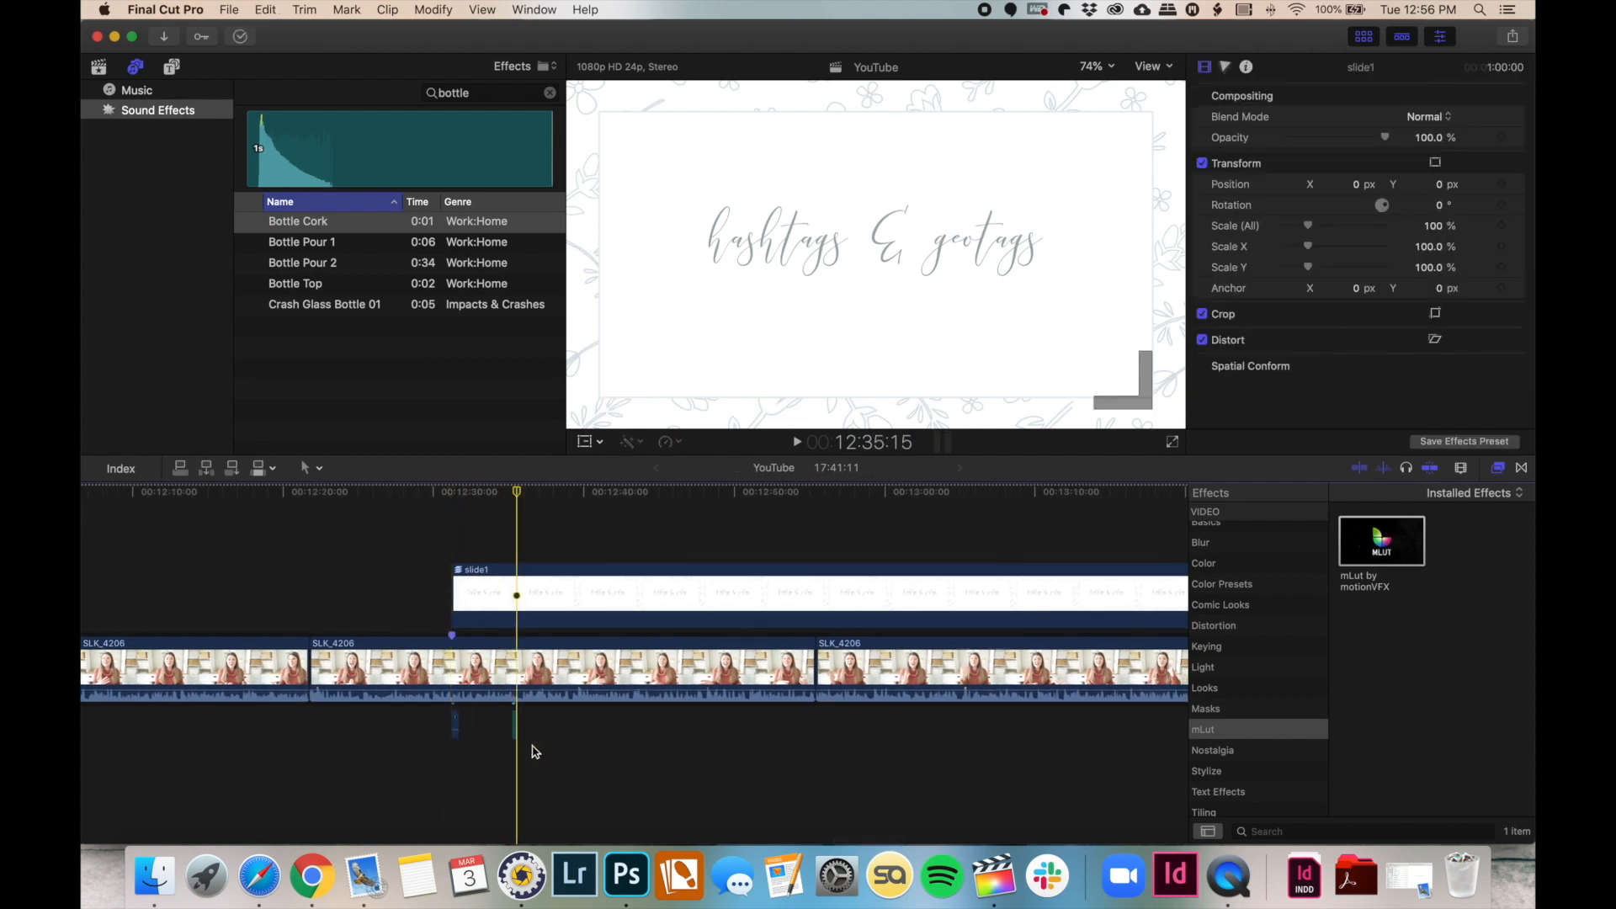
Move the second sound effect to the end of the underlying clip and trim the slide1 title card to end there
key(super+minus)
drag(531, 724, 673, 734)
click(942, 604)
drag(947, 602, 680, 594)
Play the title card section, shorten slide1 to end at about 12:35, and move the Bottle Cork sound to its new end
key(space)
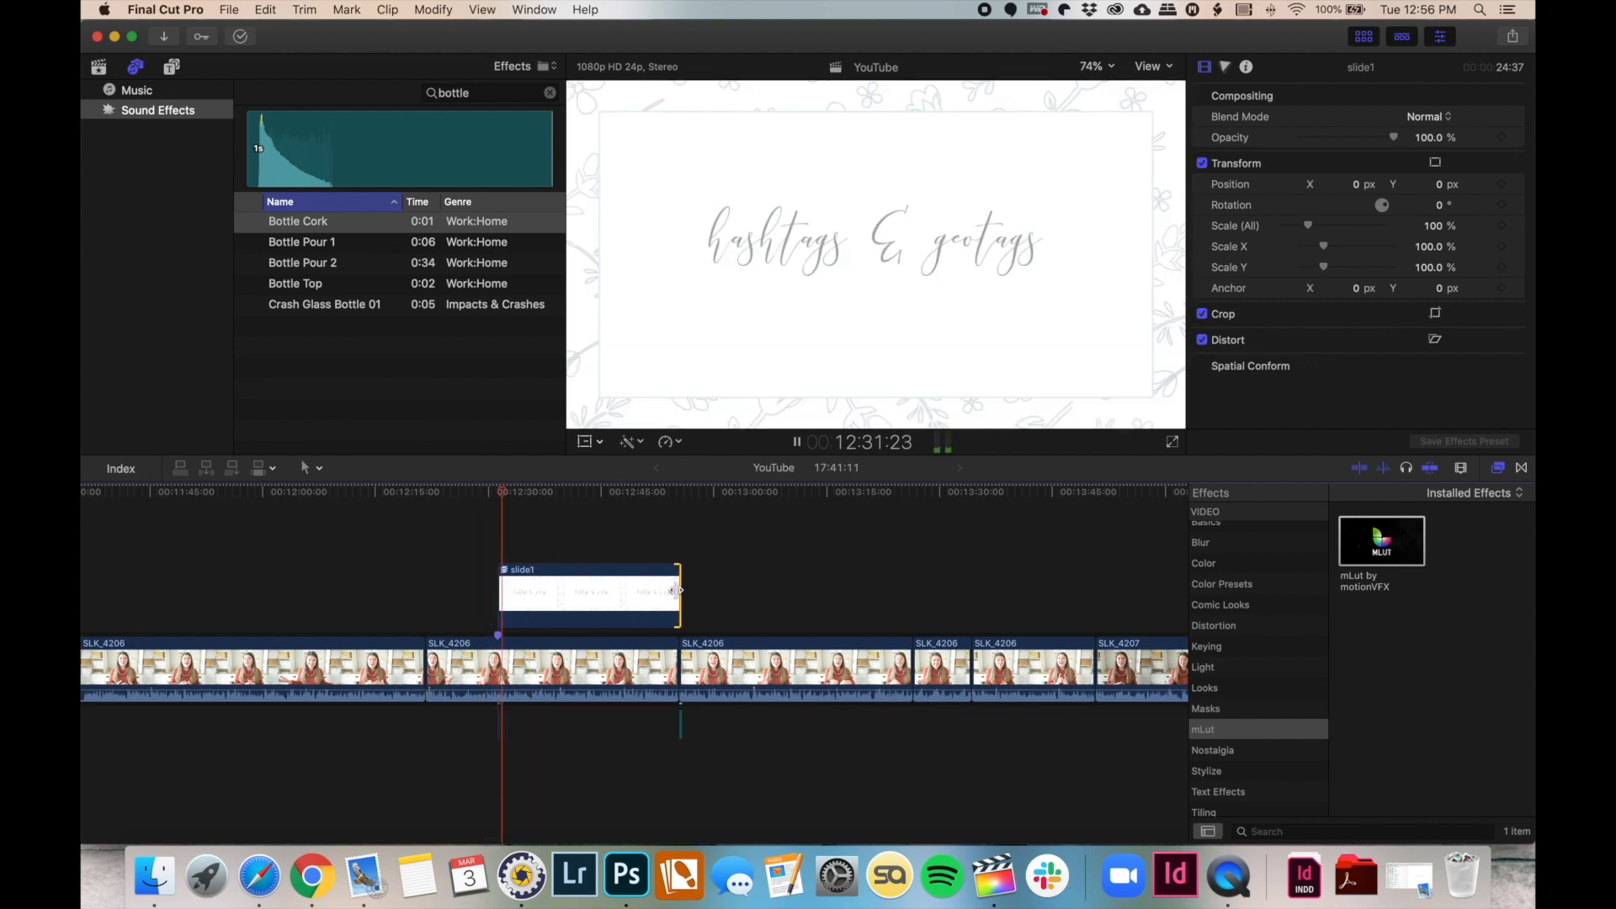
scroll(677, 592, up, 3)
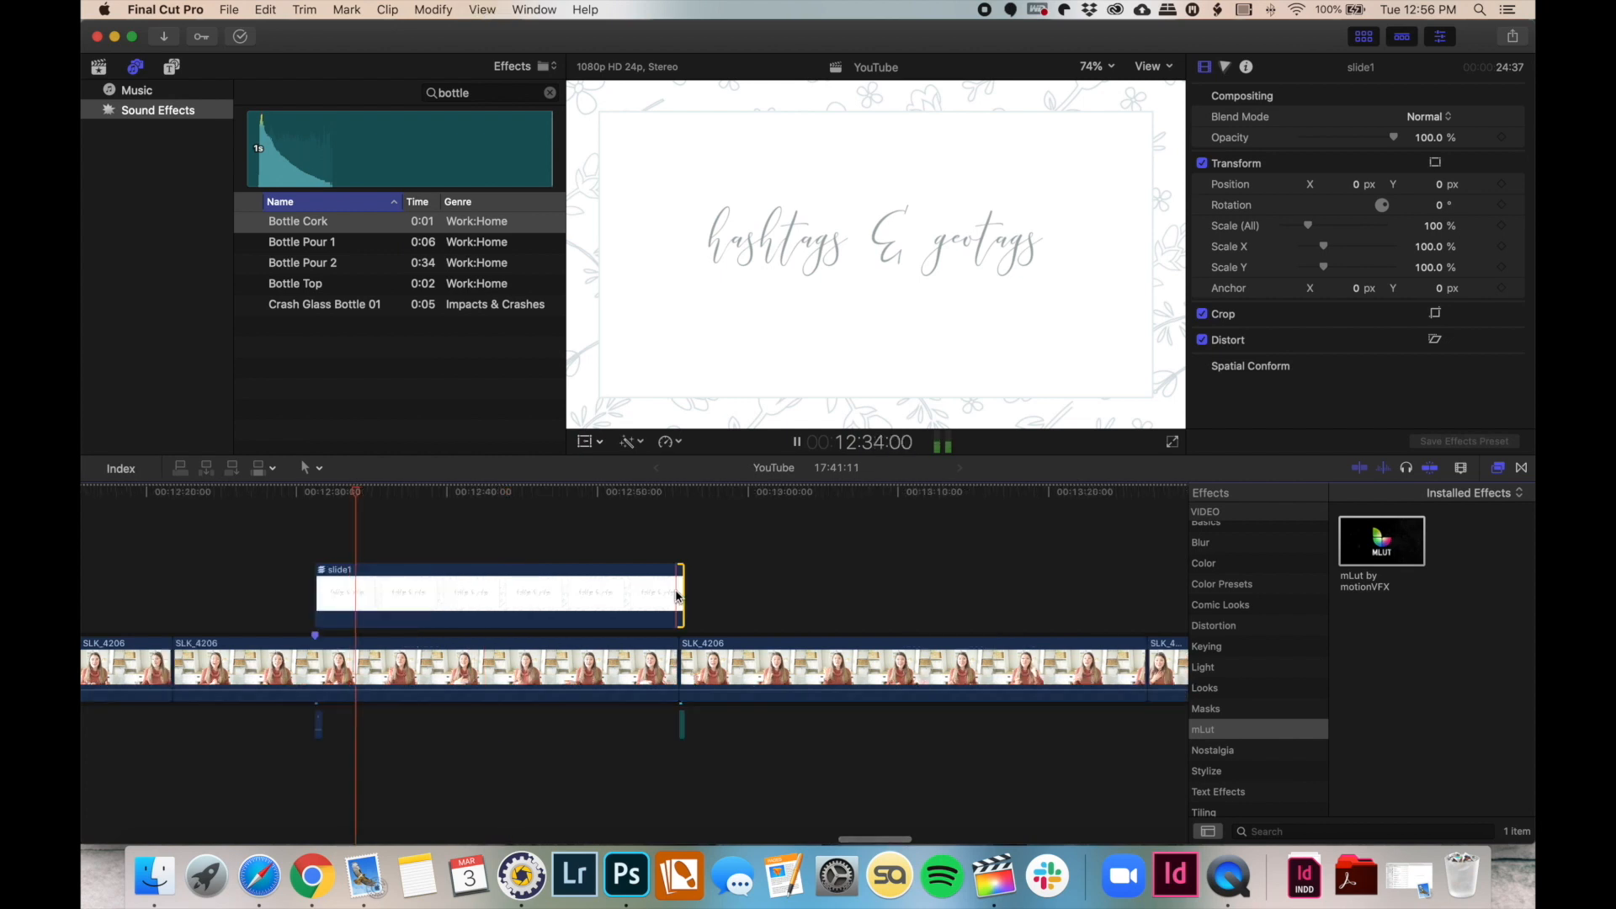
drag(680, 590, 381, 592)
click(683, 724)
drag(683, 724, 390, 732)
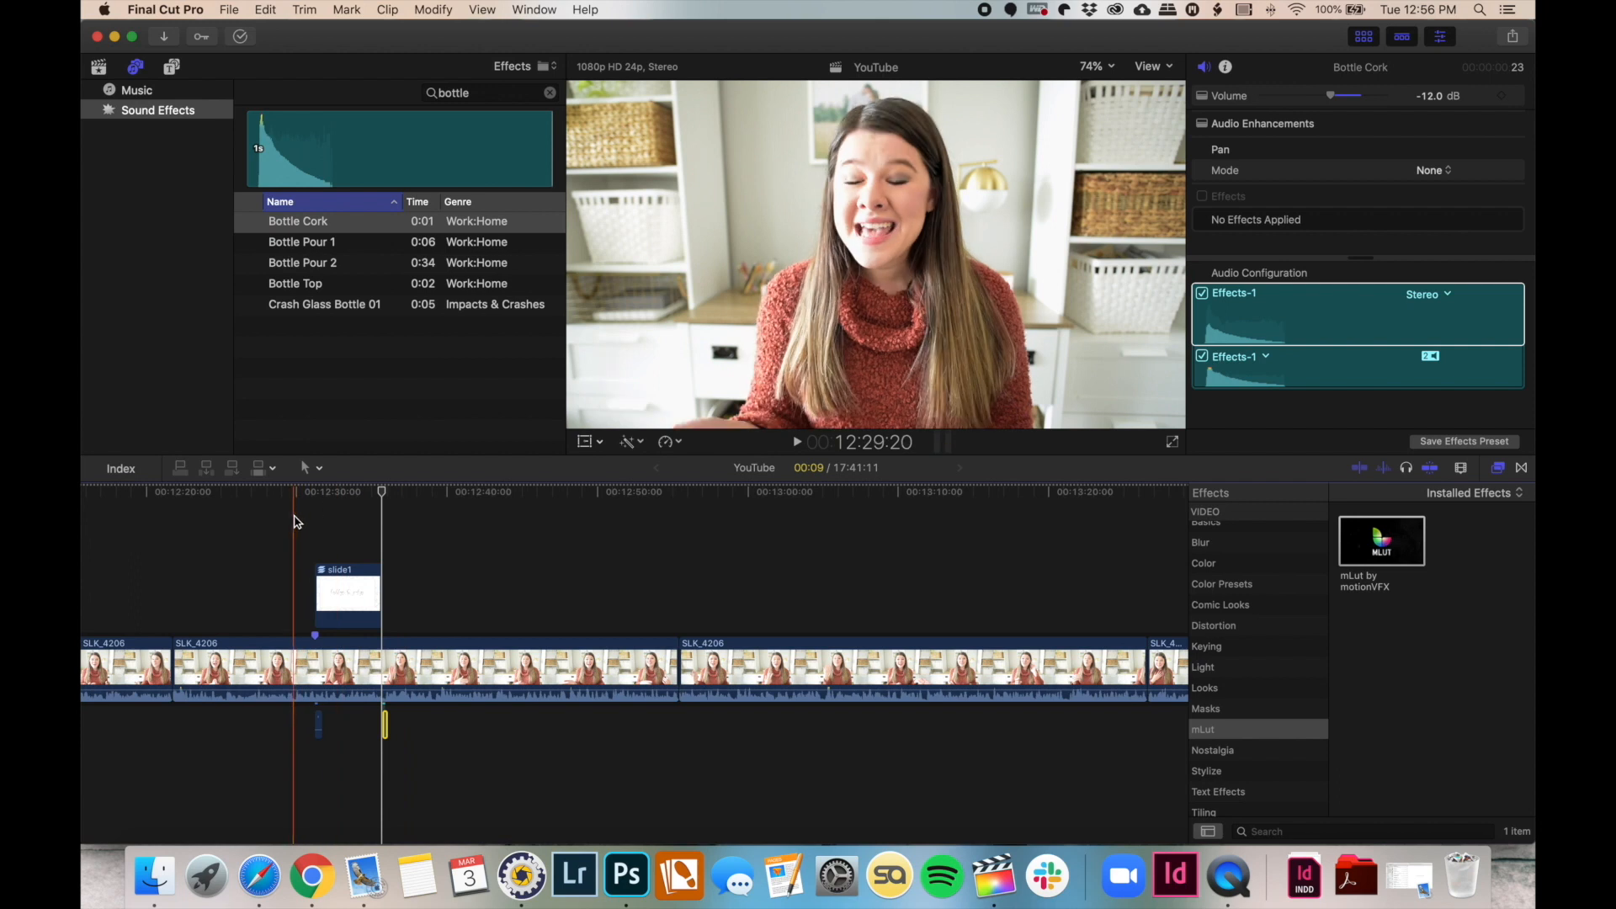
Play back the slide1 title card with its sound effects and look over the rest of the timeline
key(space)
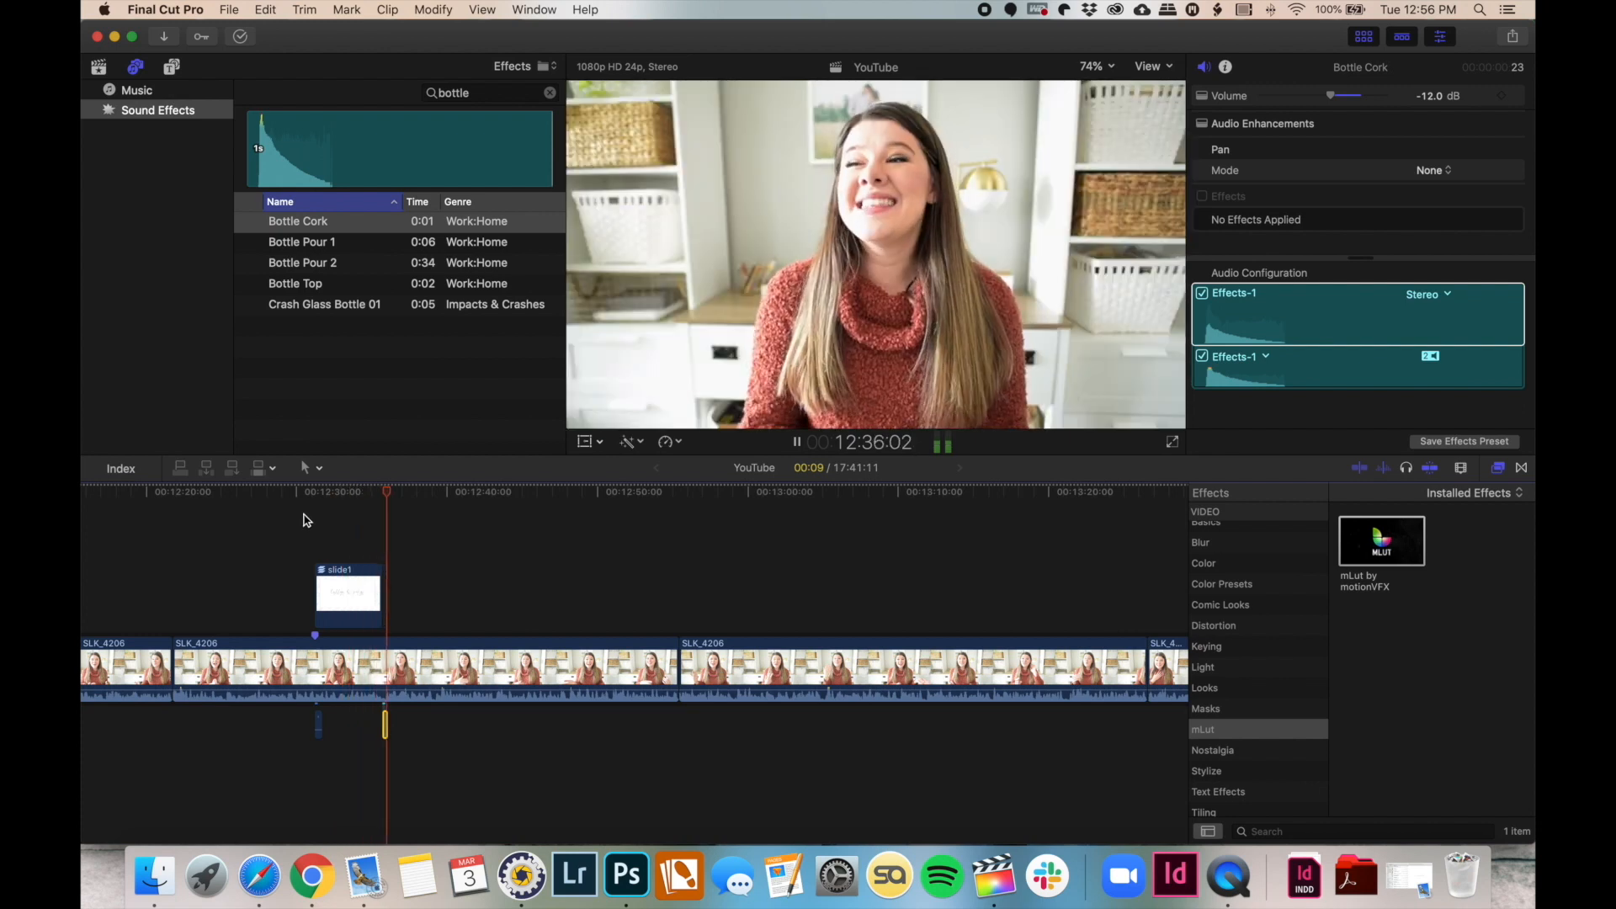
key(space)
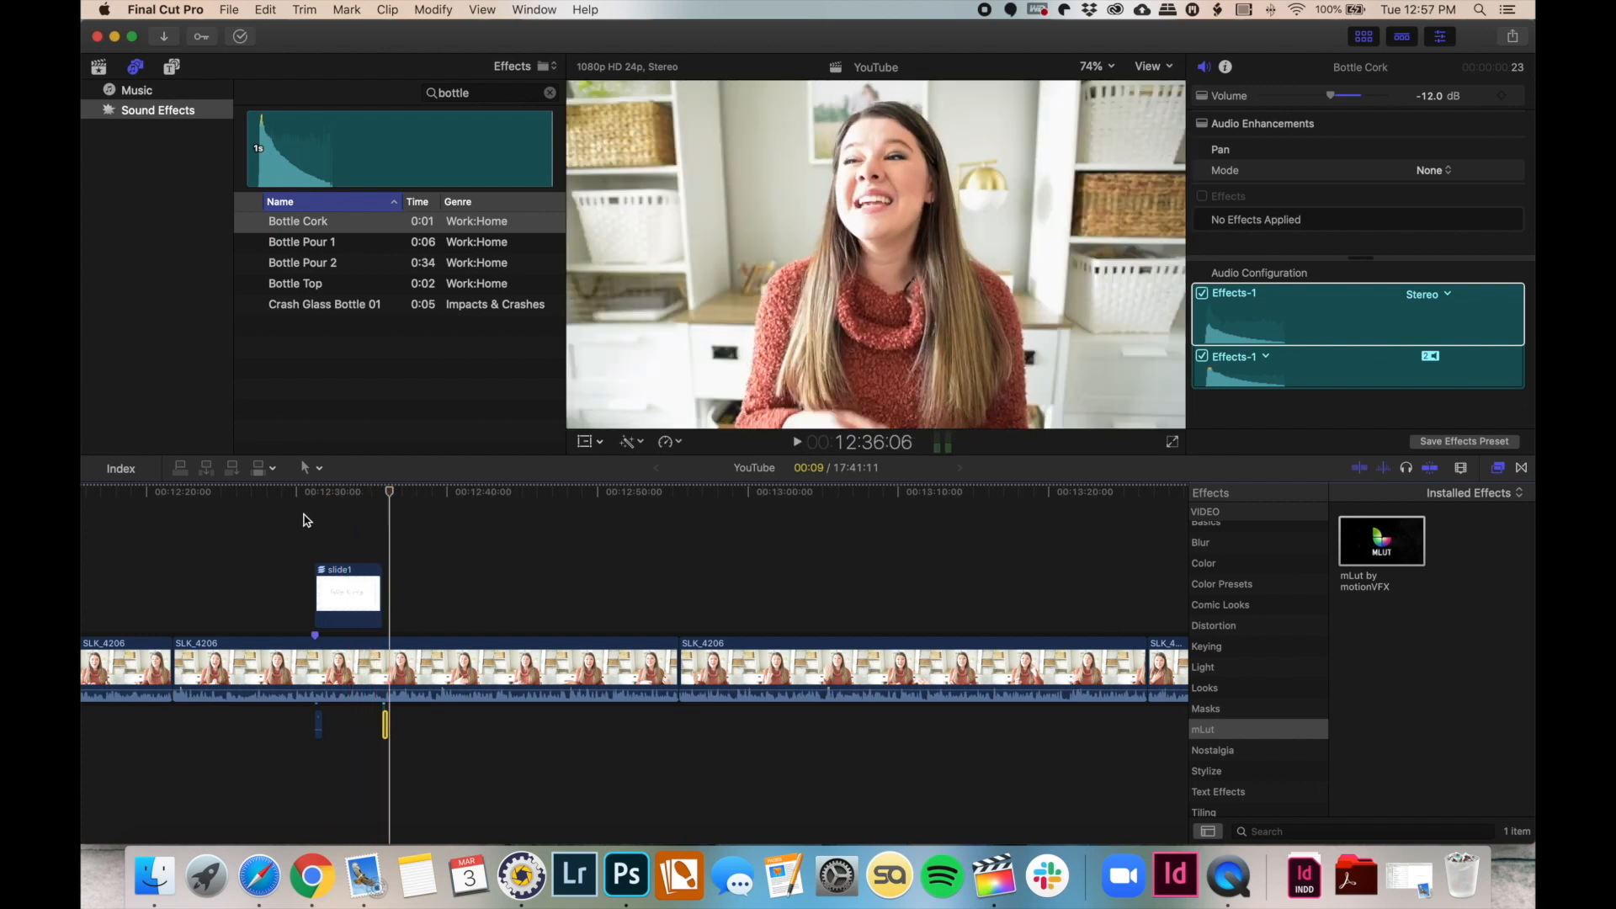
key(super+minus)
key(super+minus)
key(super+minus)
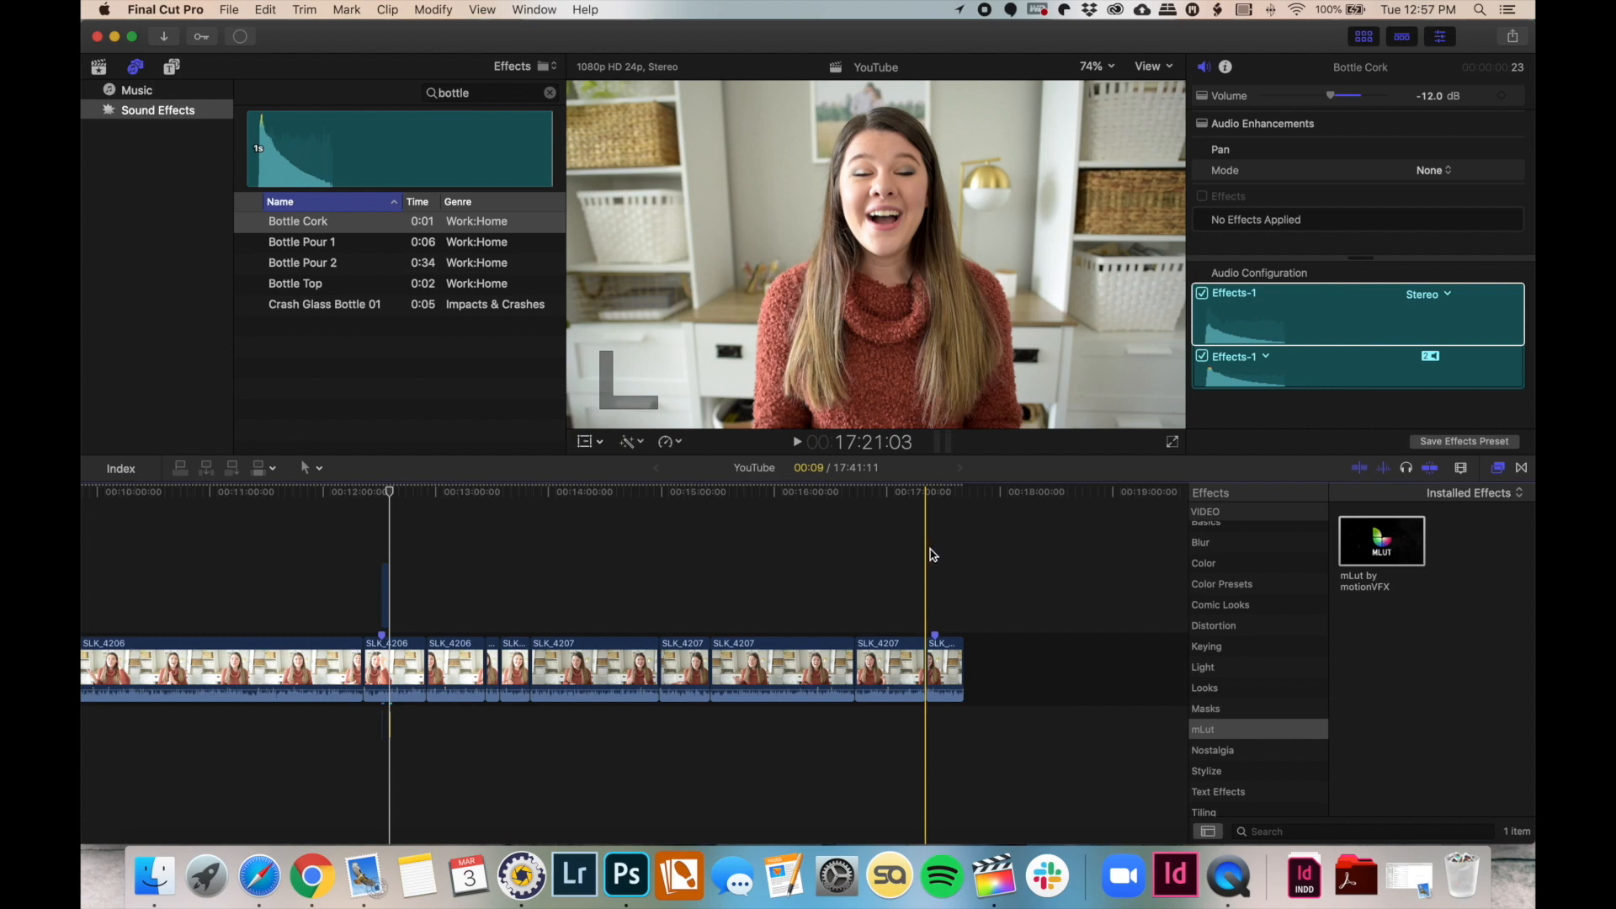
scroll(933, 557, left, 10)
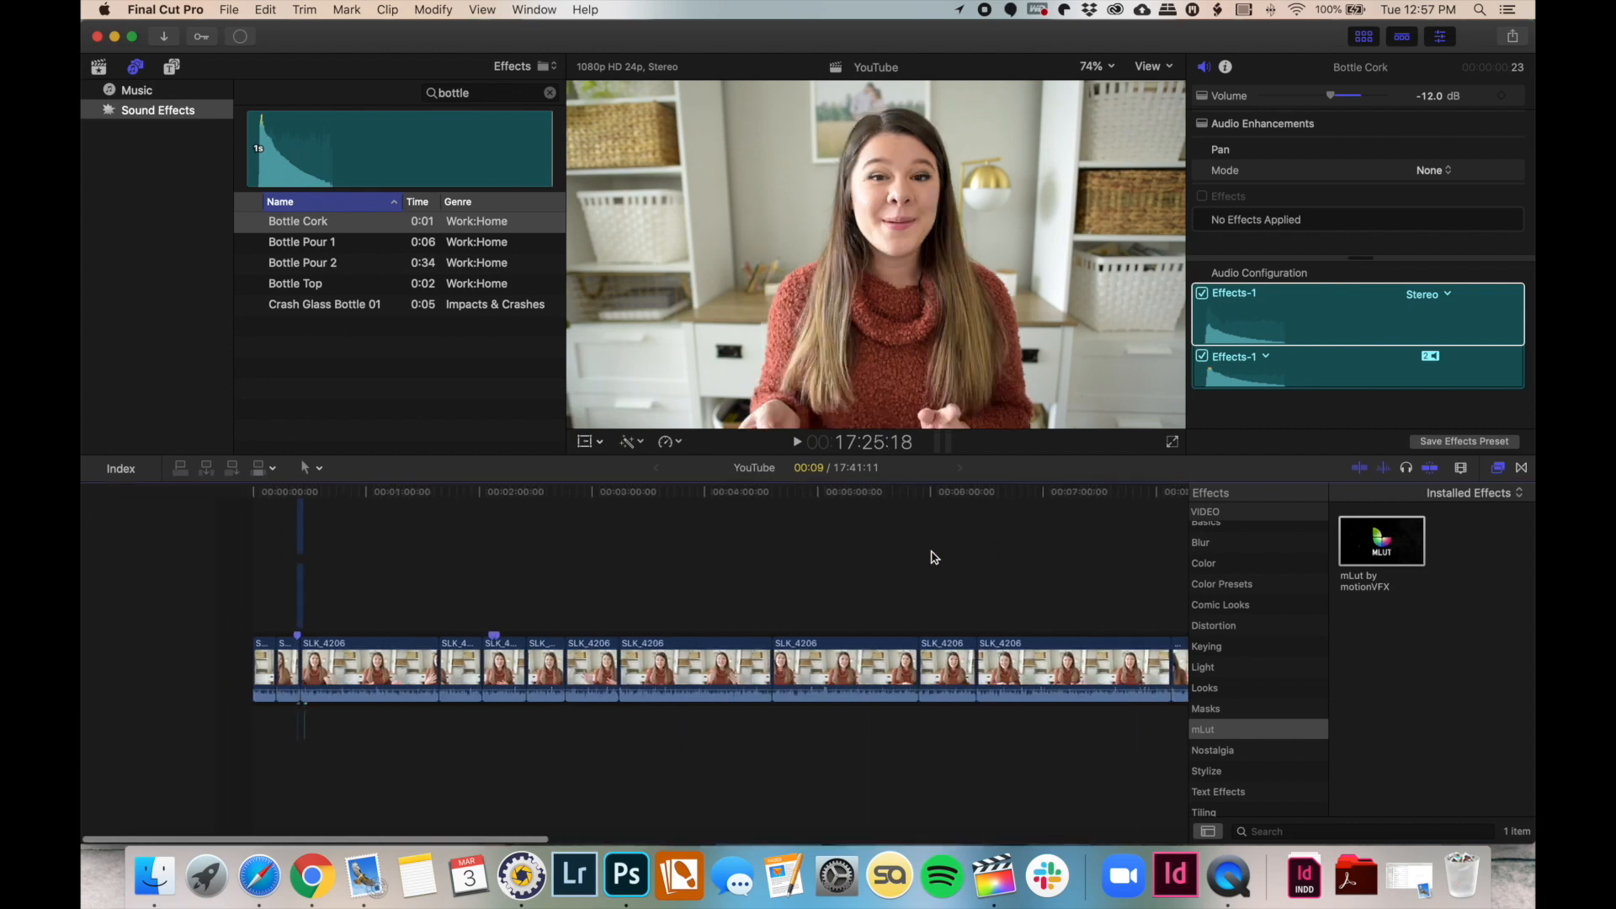
key(l)
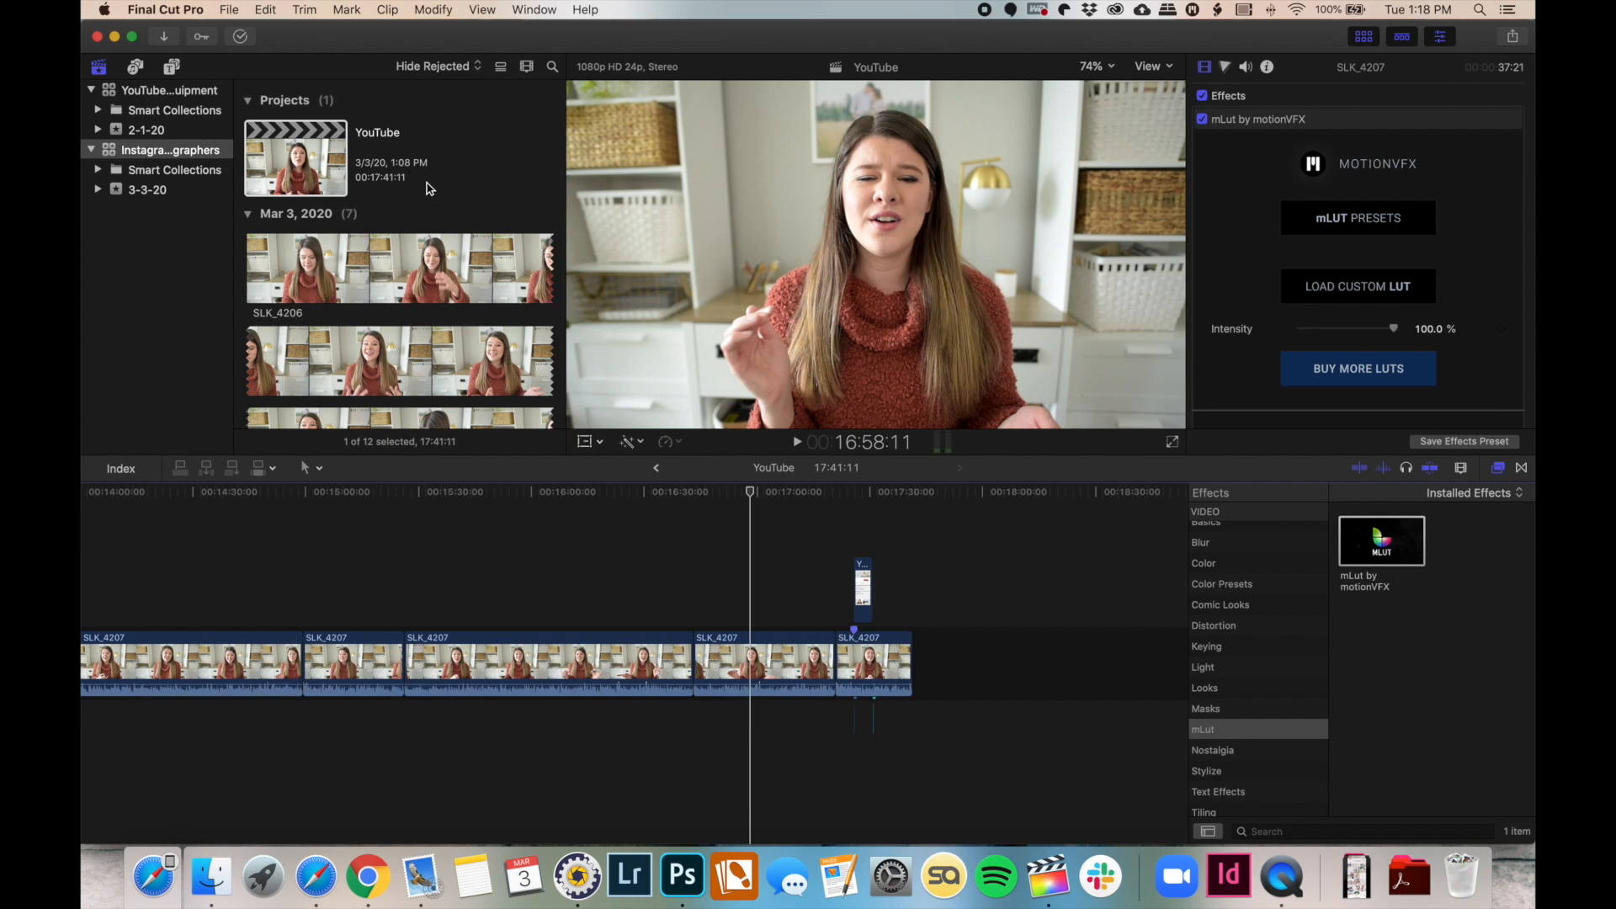
Open the YouTube project in the YouTube Equipment library and copy its Logo Intro and Outro for Youtube clips, including the outro's audio
click(203, 94)
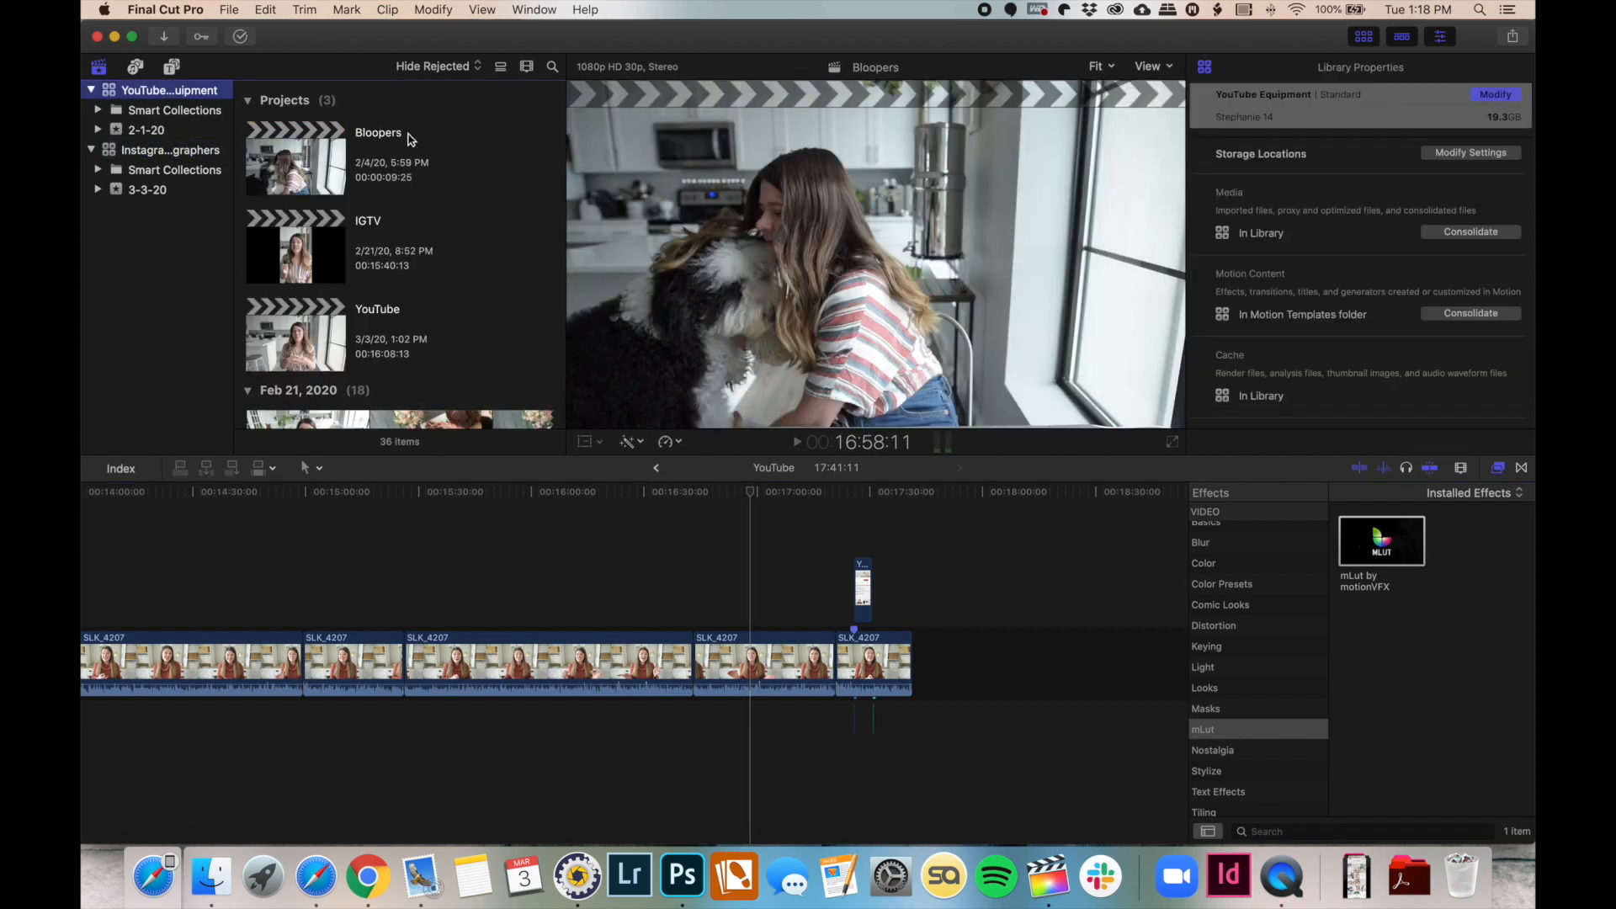
double_click(309, 347)
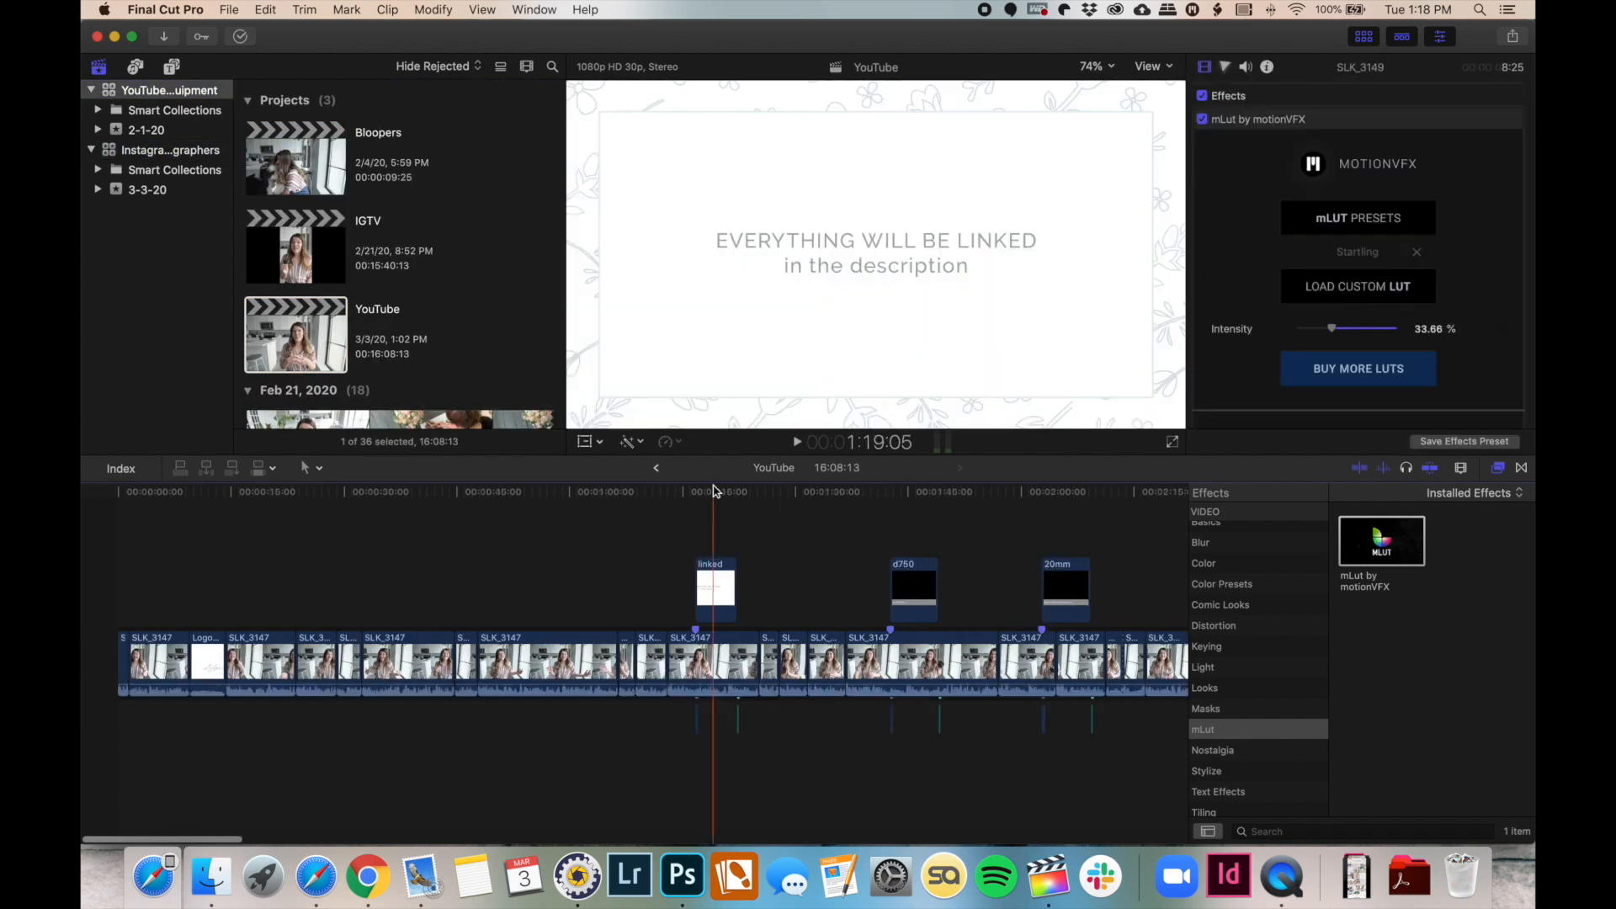
click(204, 665)
scroll(414, 530, right, 20)
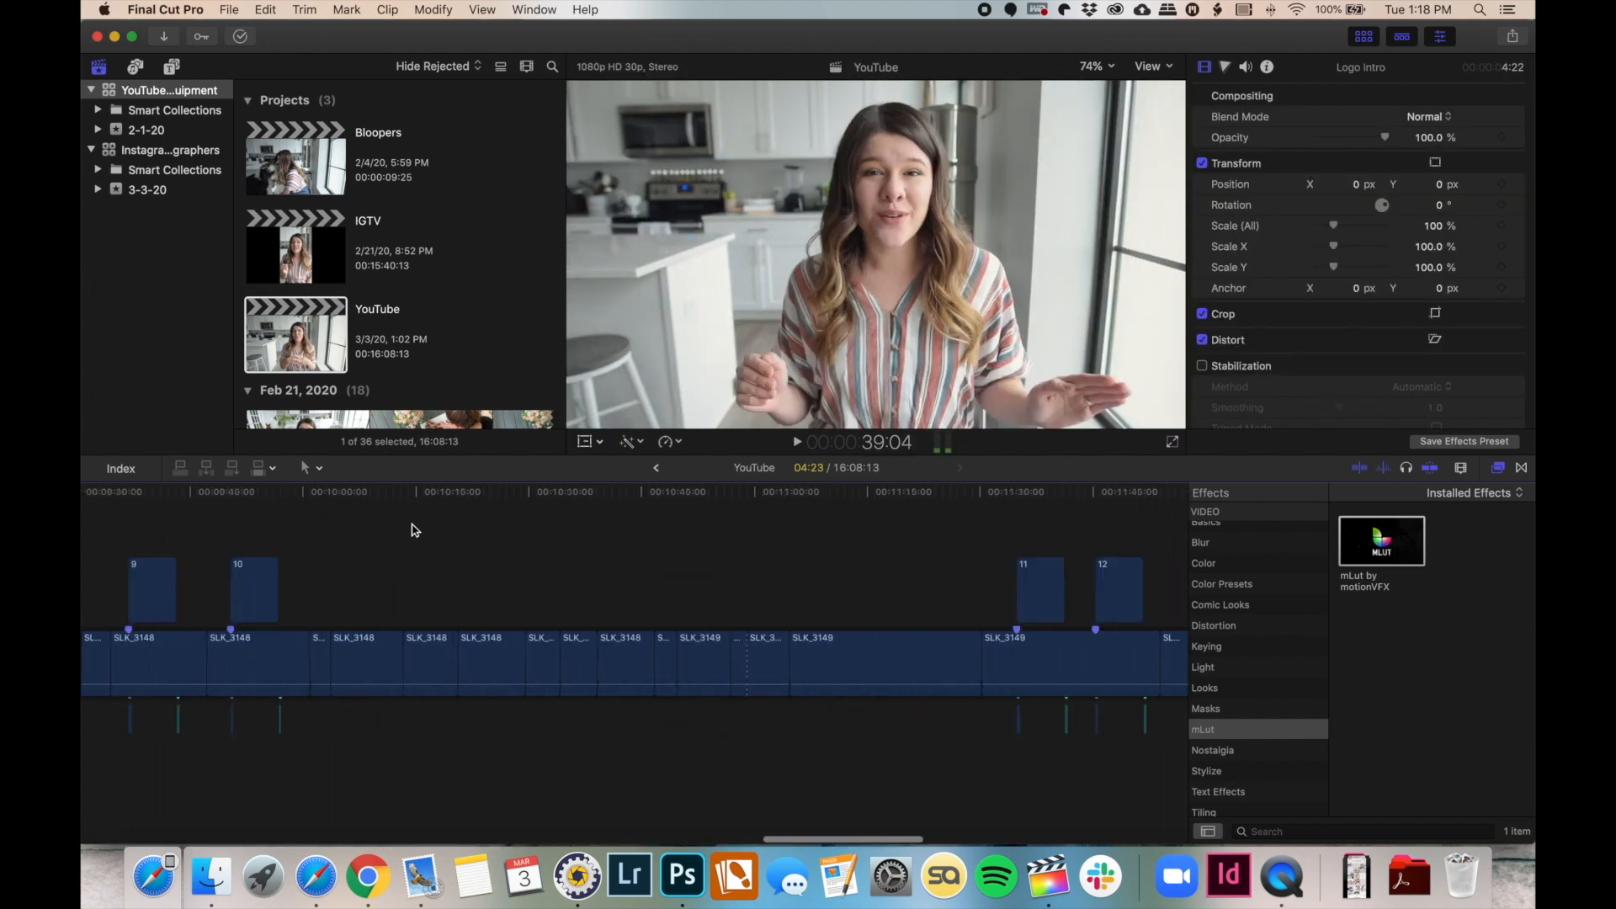
click(837, 670)
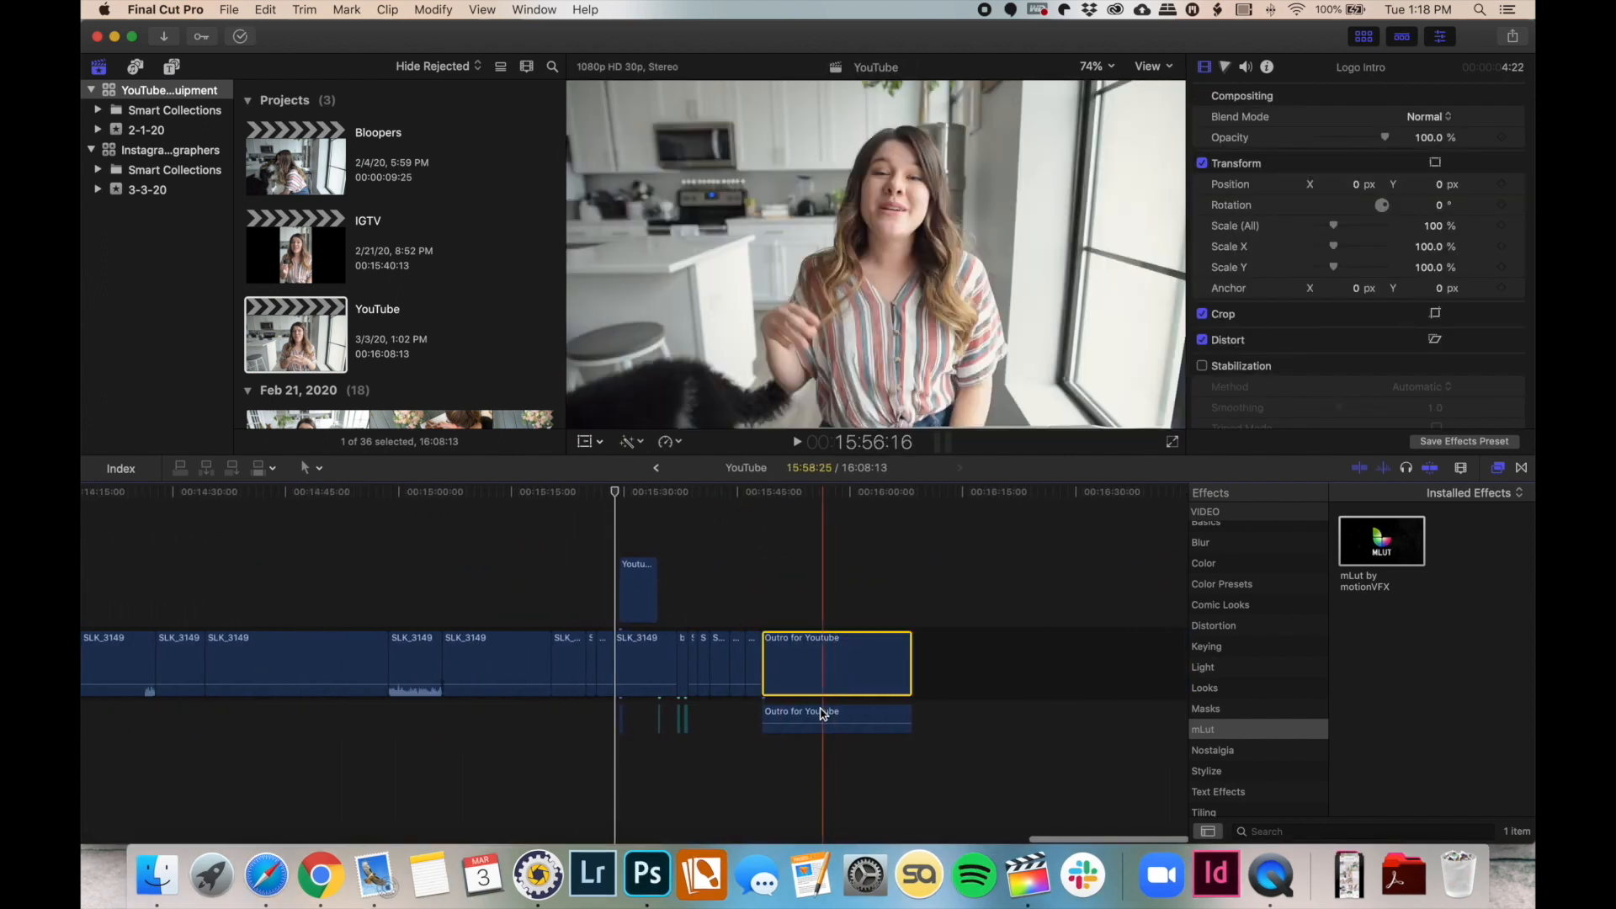
super+click(830, 716)
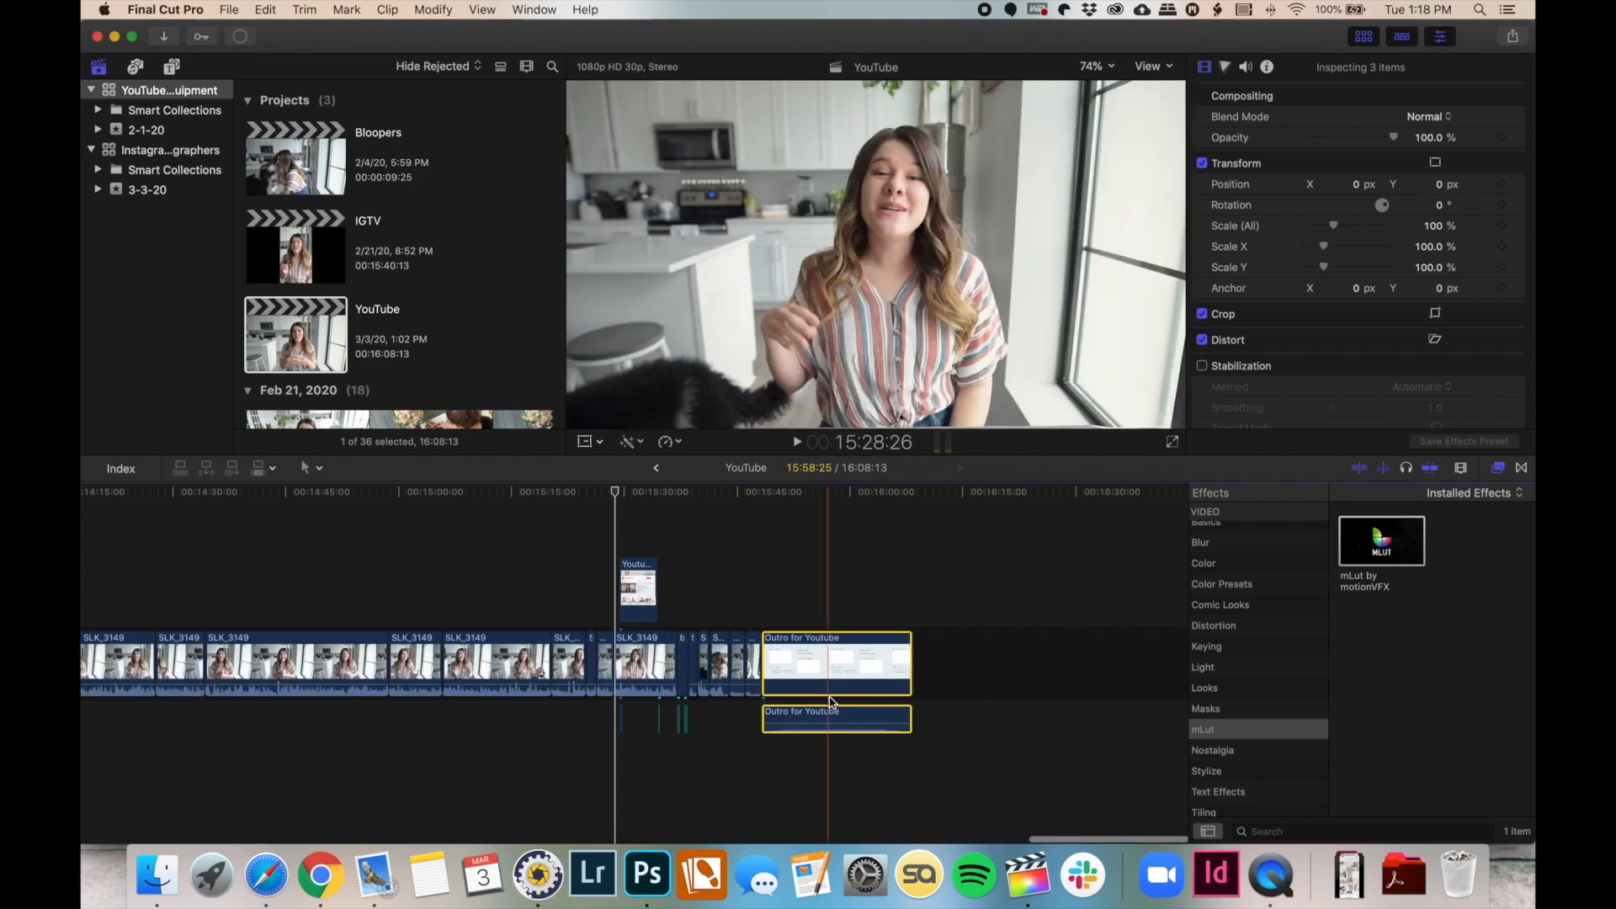
Paste the intro and outro clips at the end of the Instagram for Photographers library's YouTube project and delete the gap between them
click(173, 150)
double_click(295, 158)
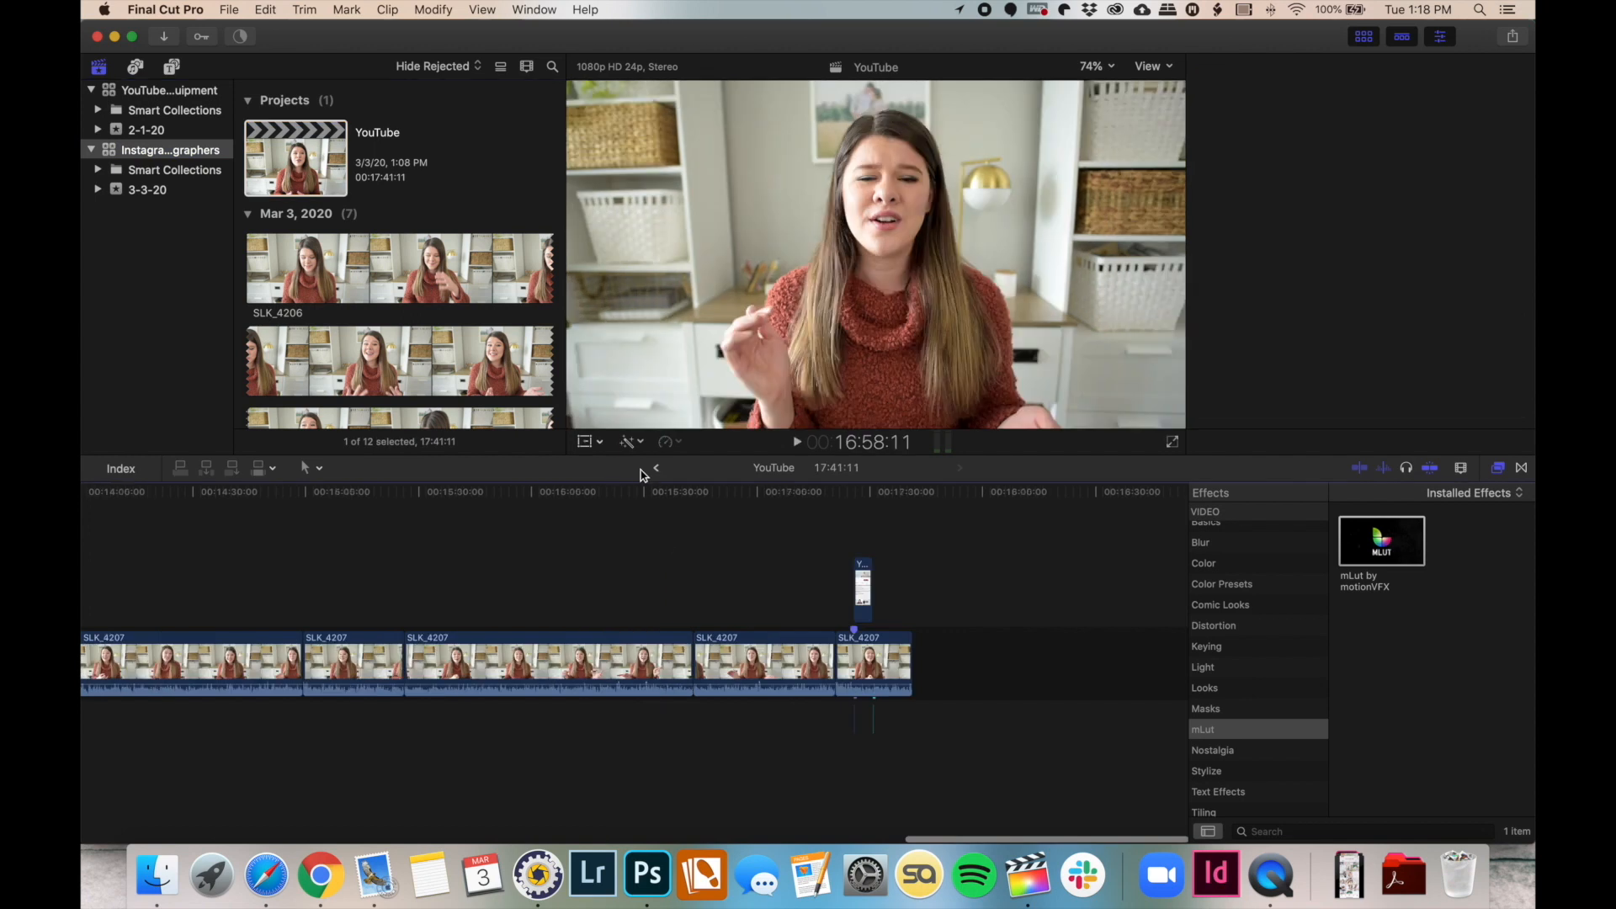
click(918, 557)
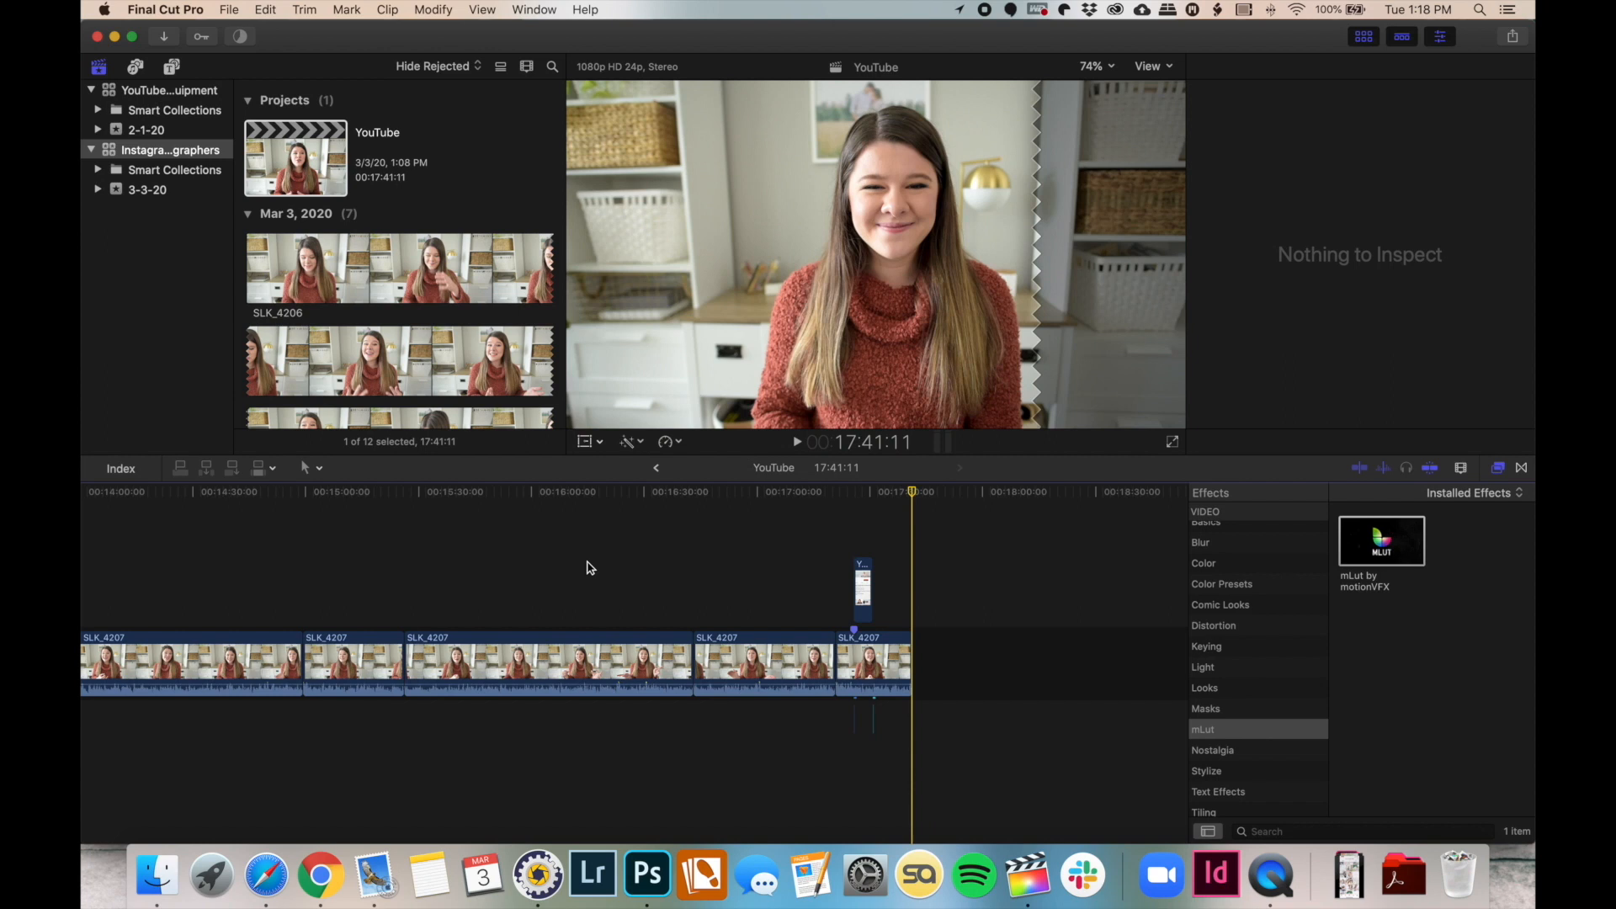
key(super+v)
click(592, 656)
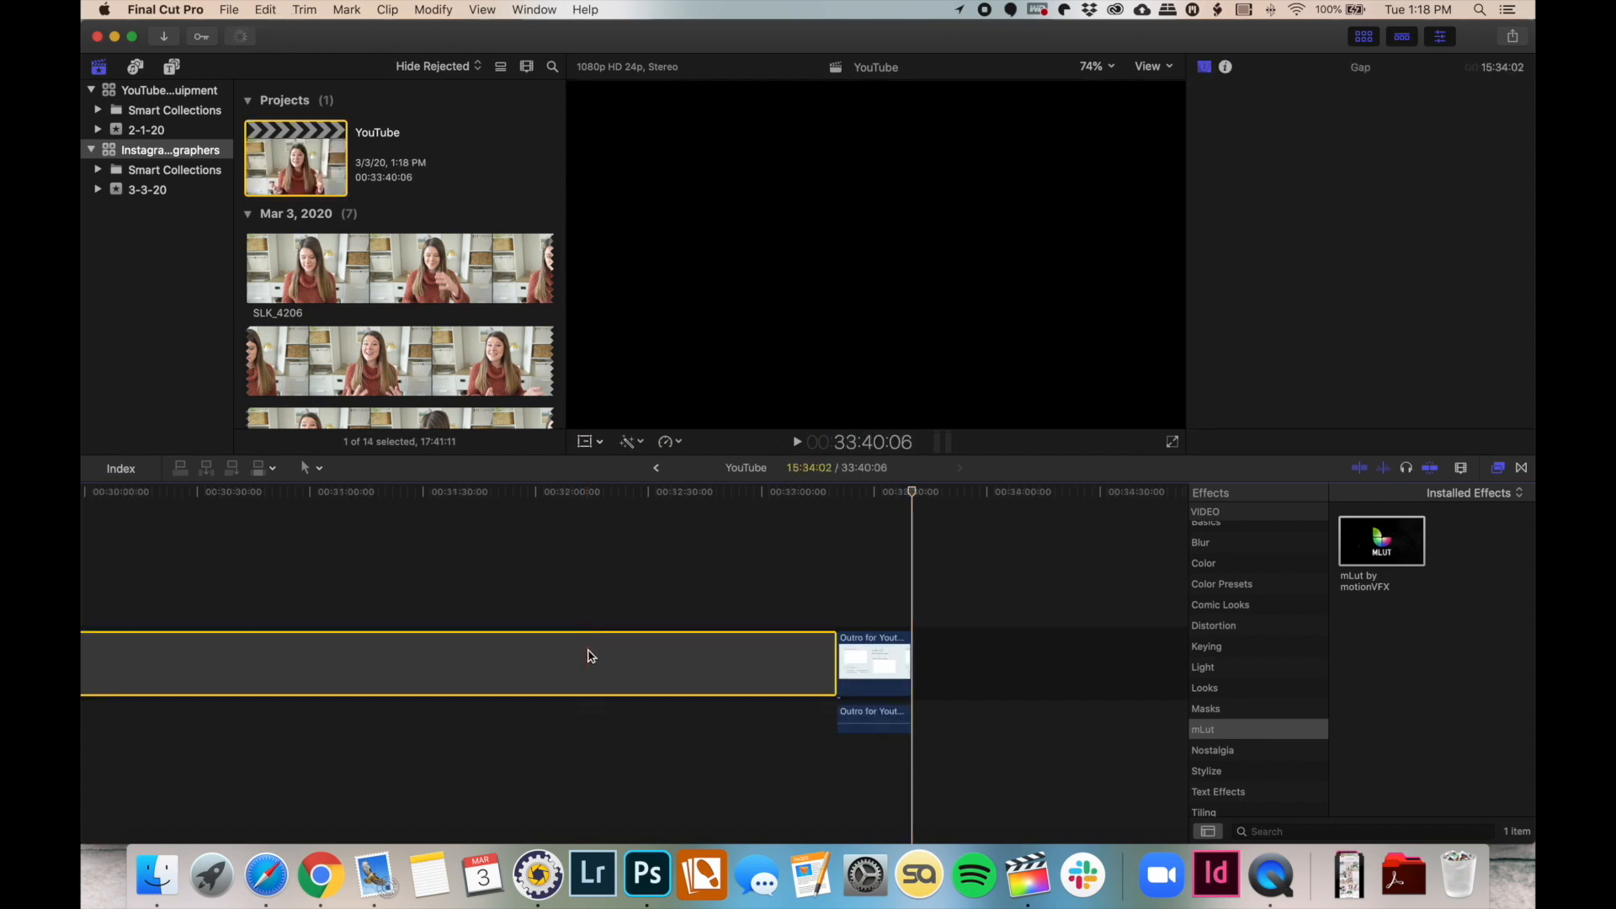
key(BackSpace)
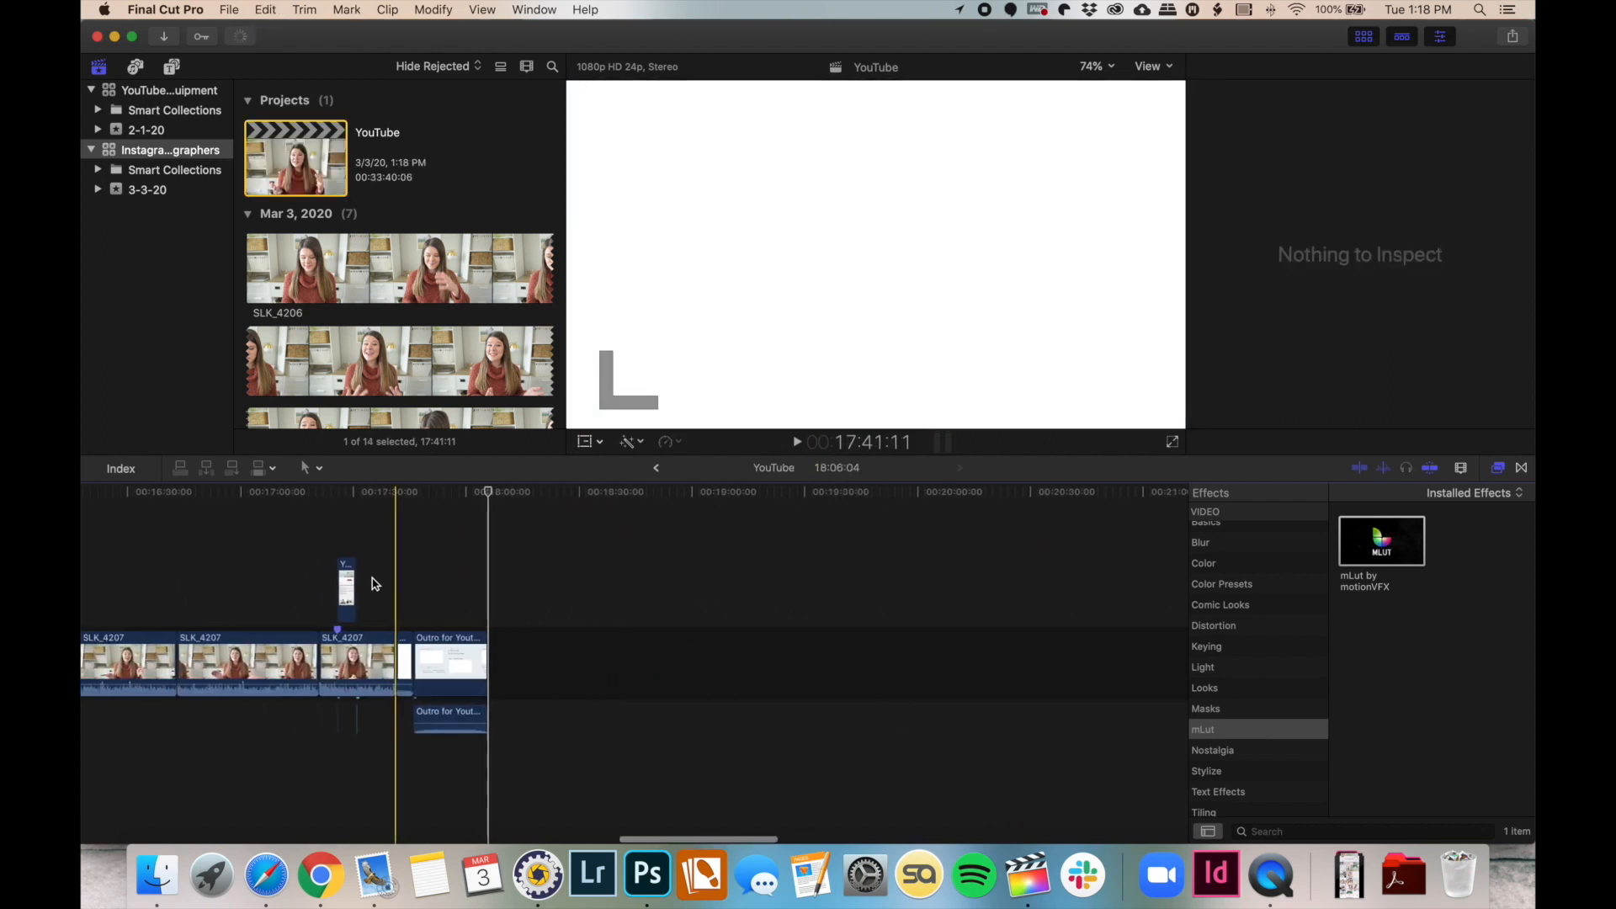
Move the Logo Intro clip from the end of the timeline to directly after the first SLK_4206 clip, at about 12:12
click(426, 660)
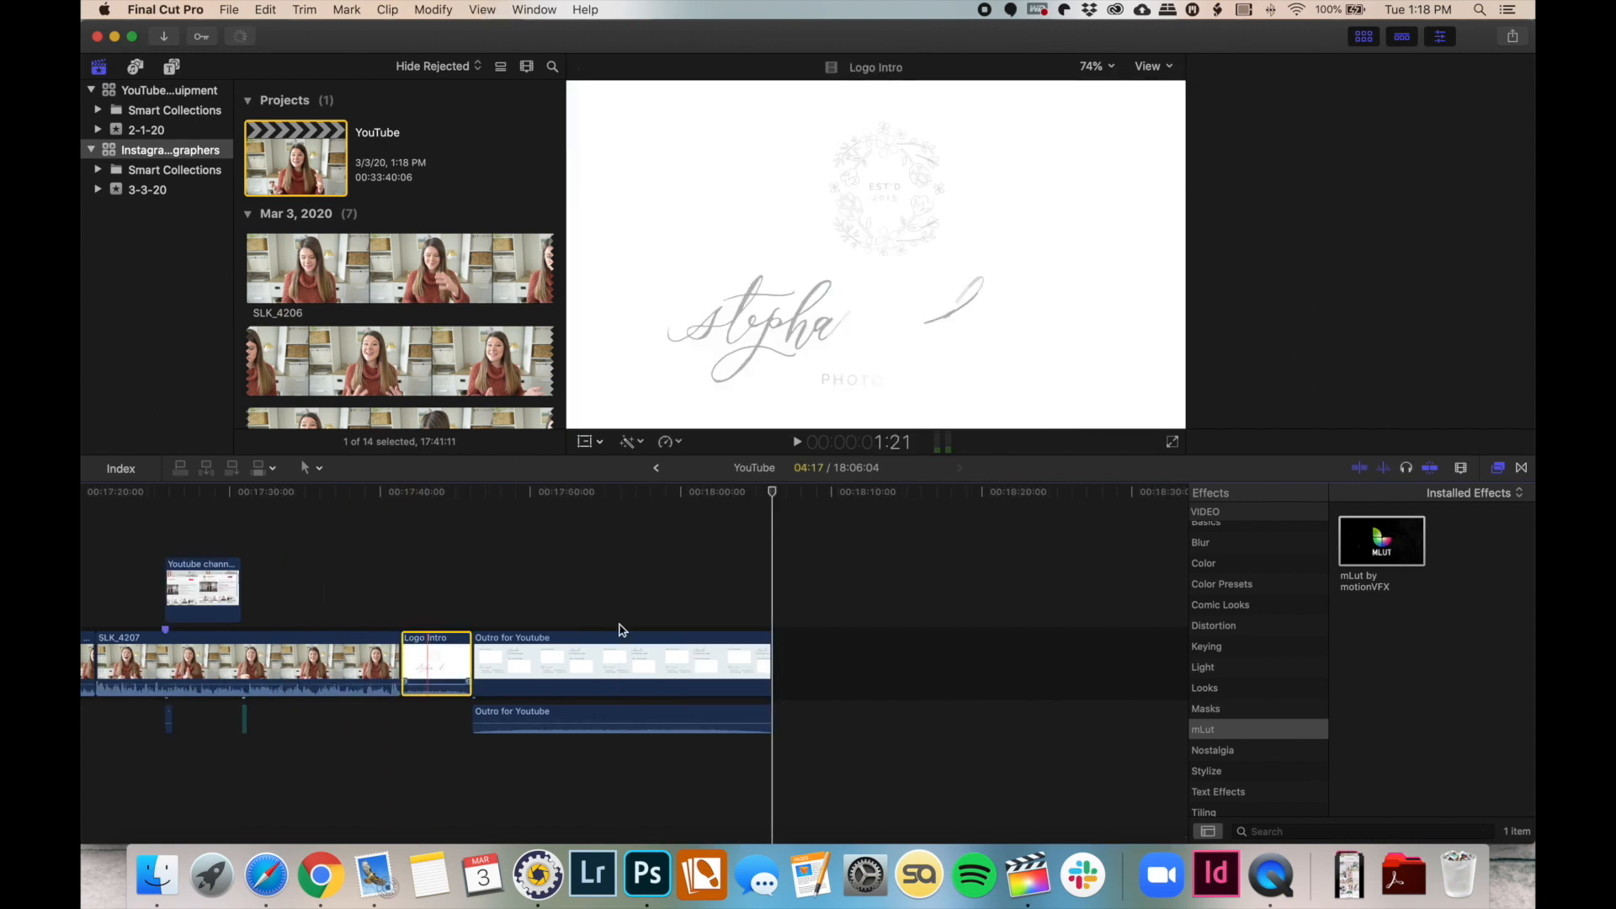
key(super+minus)
key(super+minus)
drag(440, 666, 179, 655)
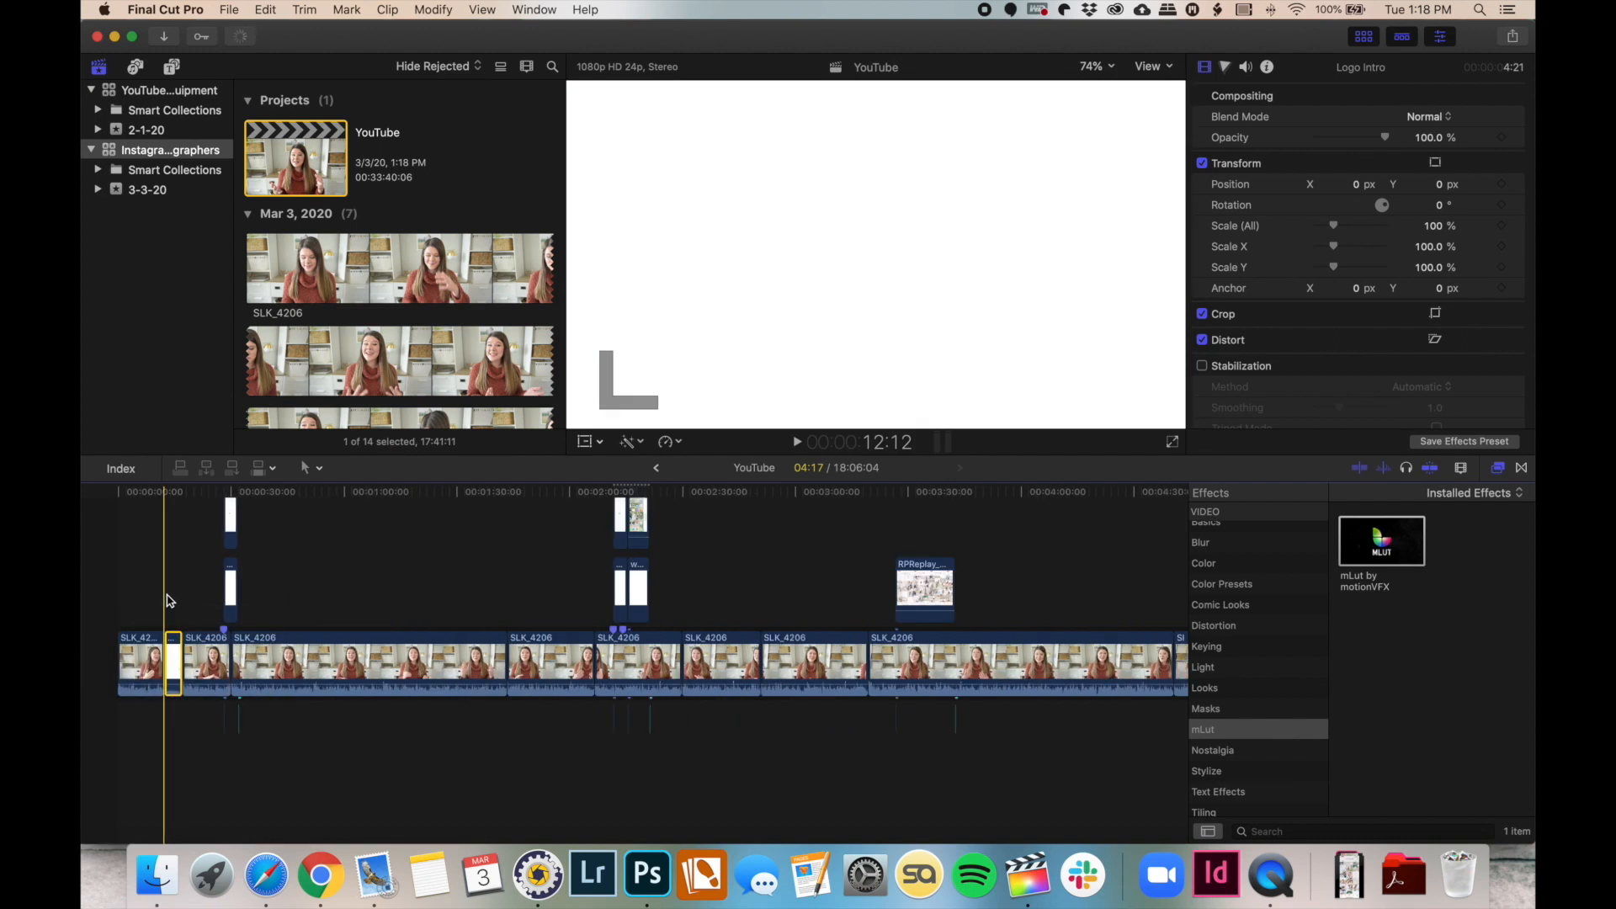
Play the video from the start through the Logo Intro into the following clip, and look over the opening section of the timeline
key(super+equal)
key(super+equal)
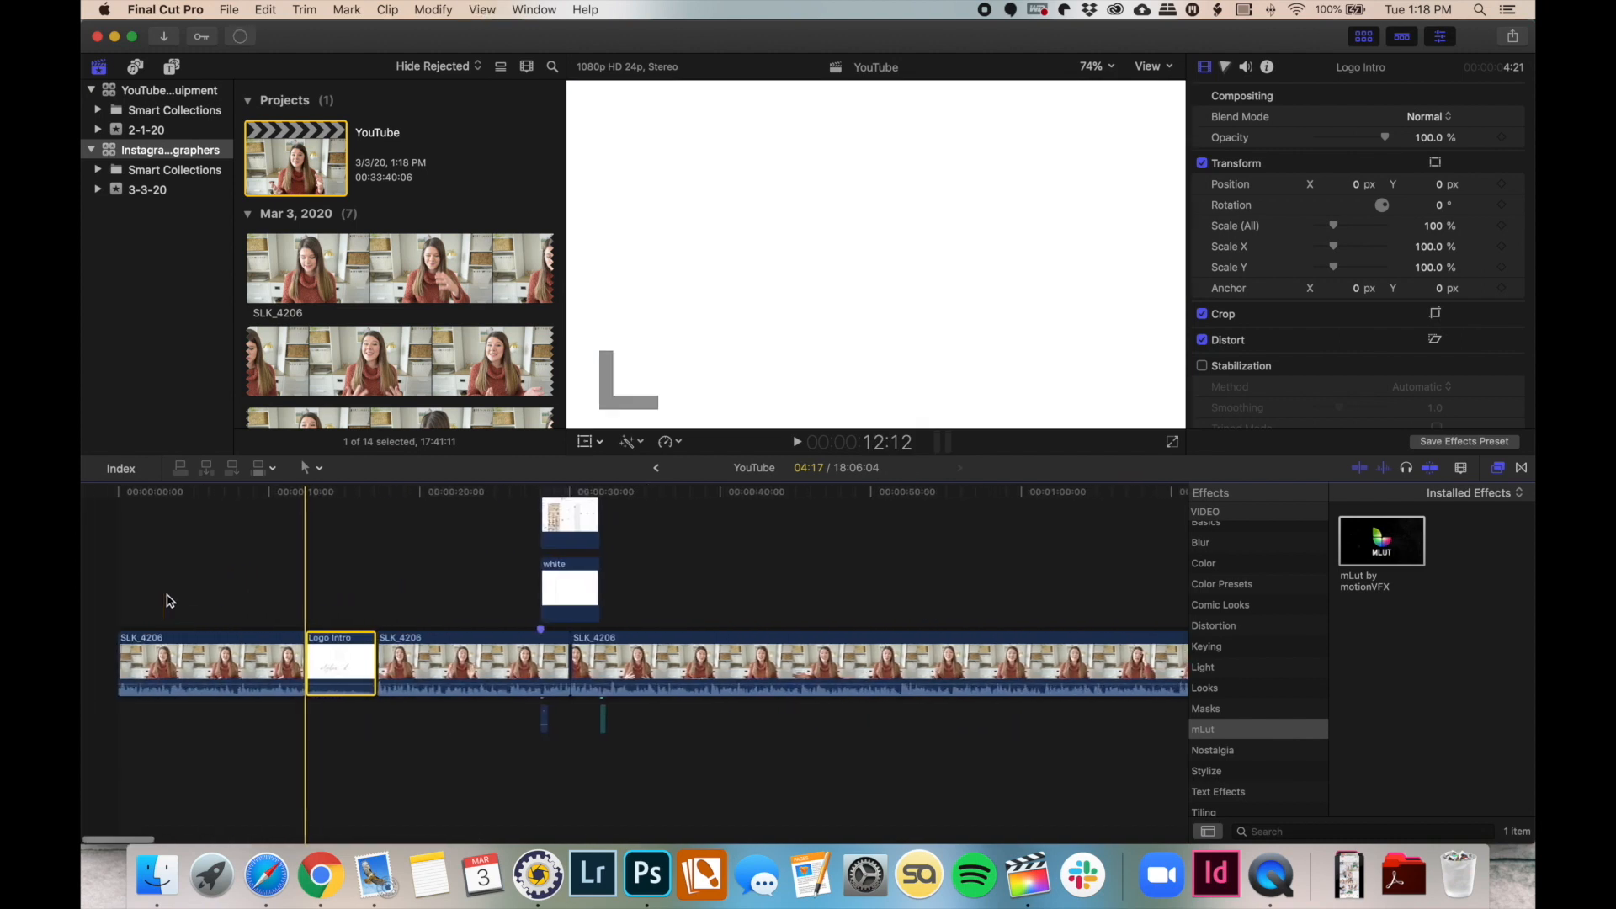
key(s)
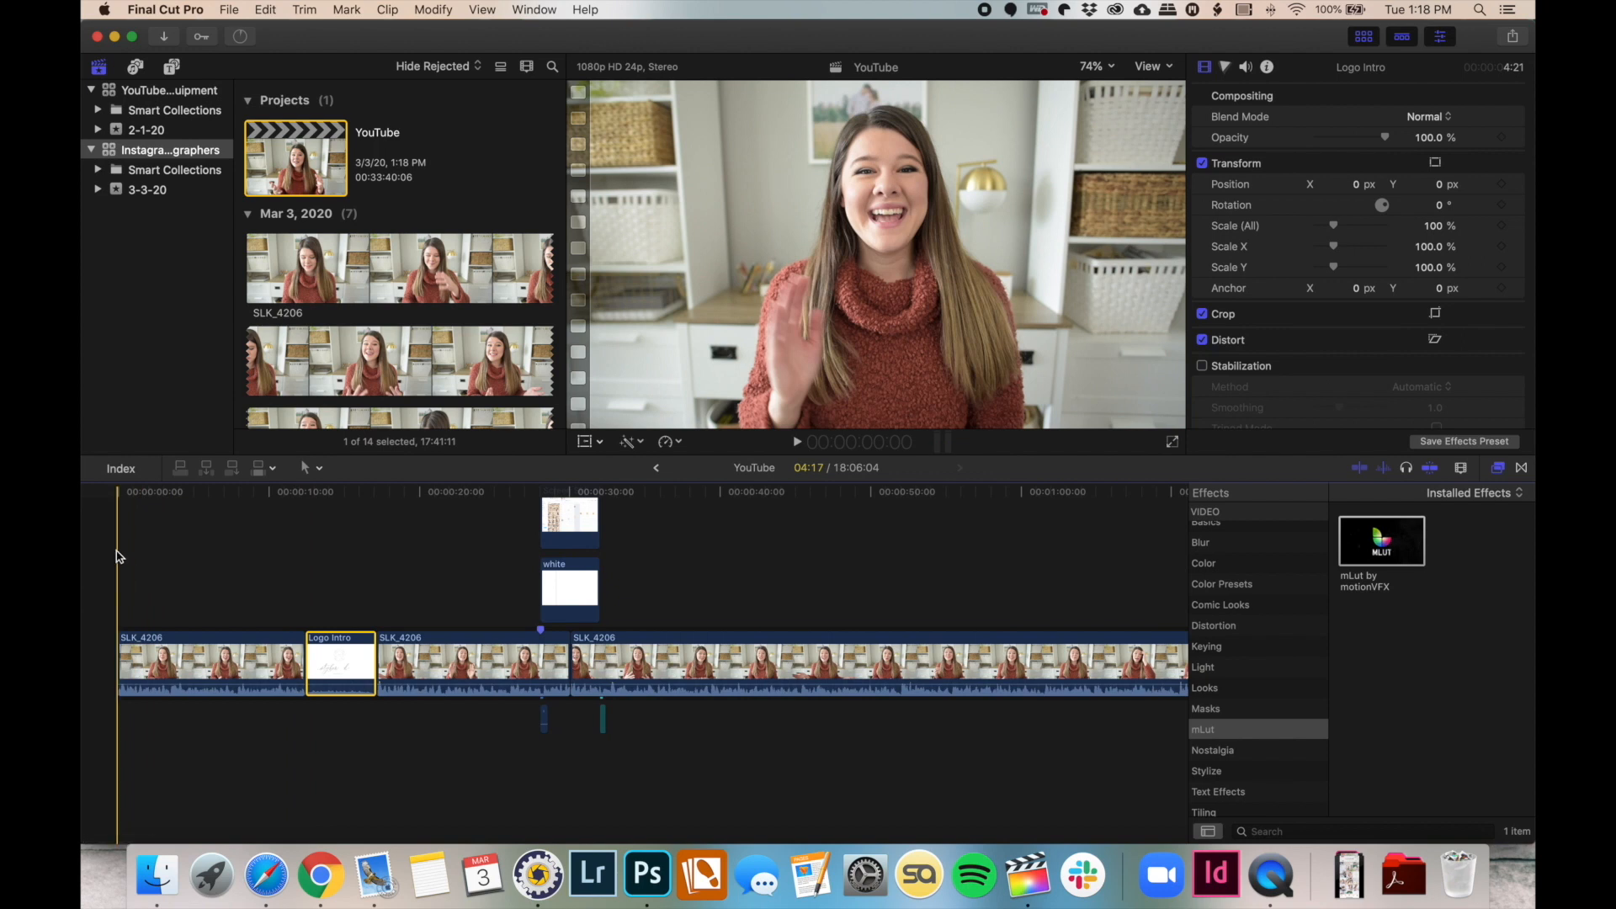
key(space)
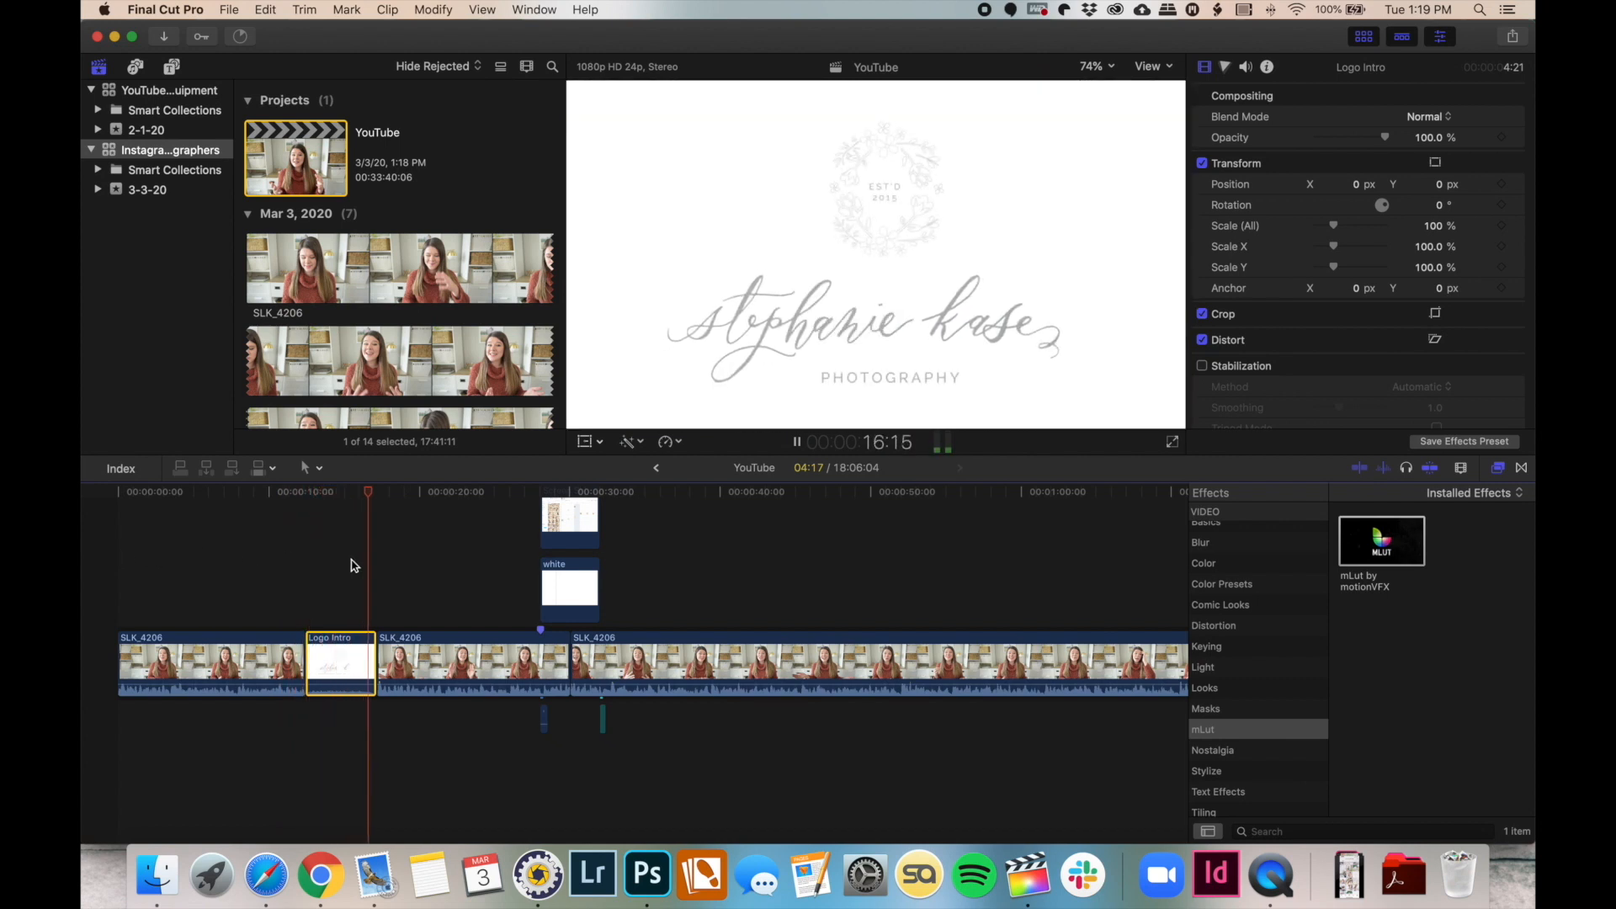
key(space)
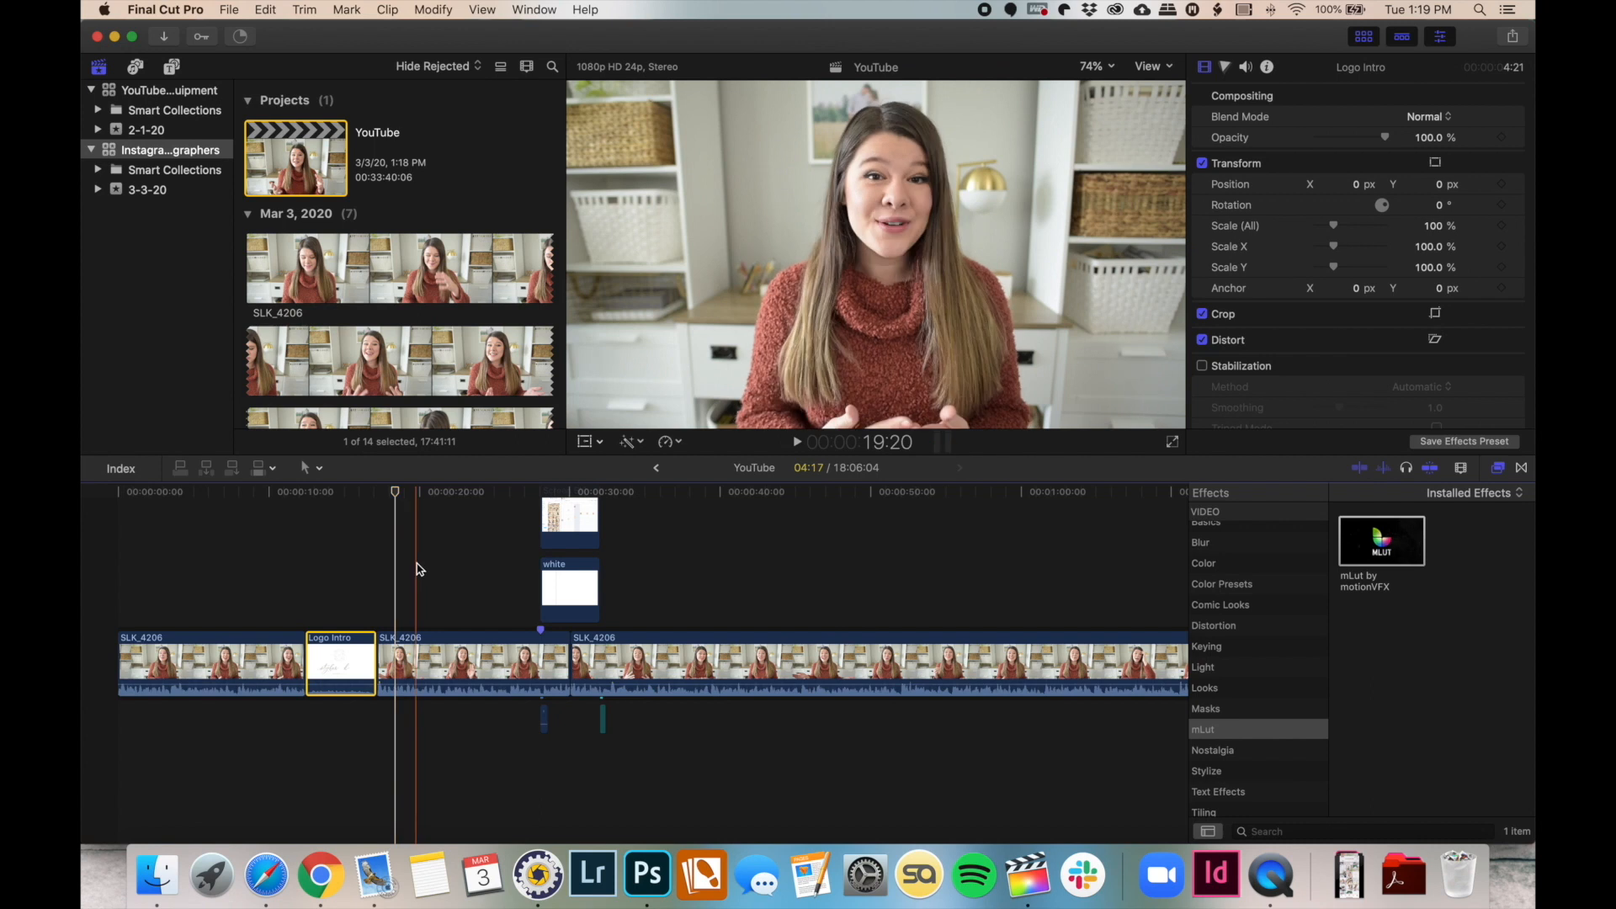
key(super+minus)
key(super+minus)
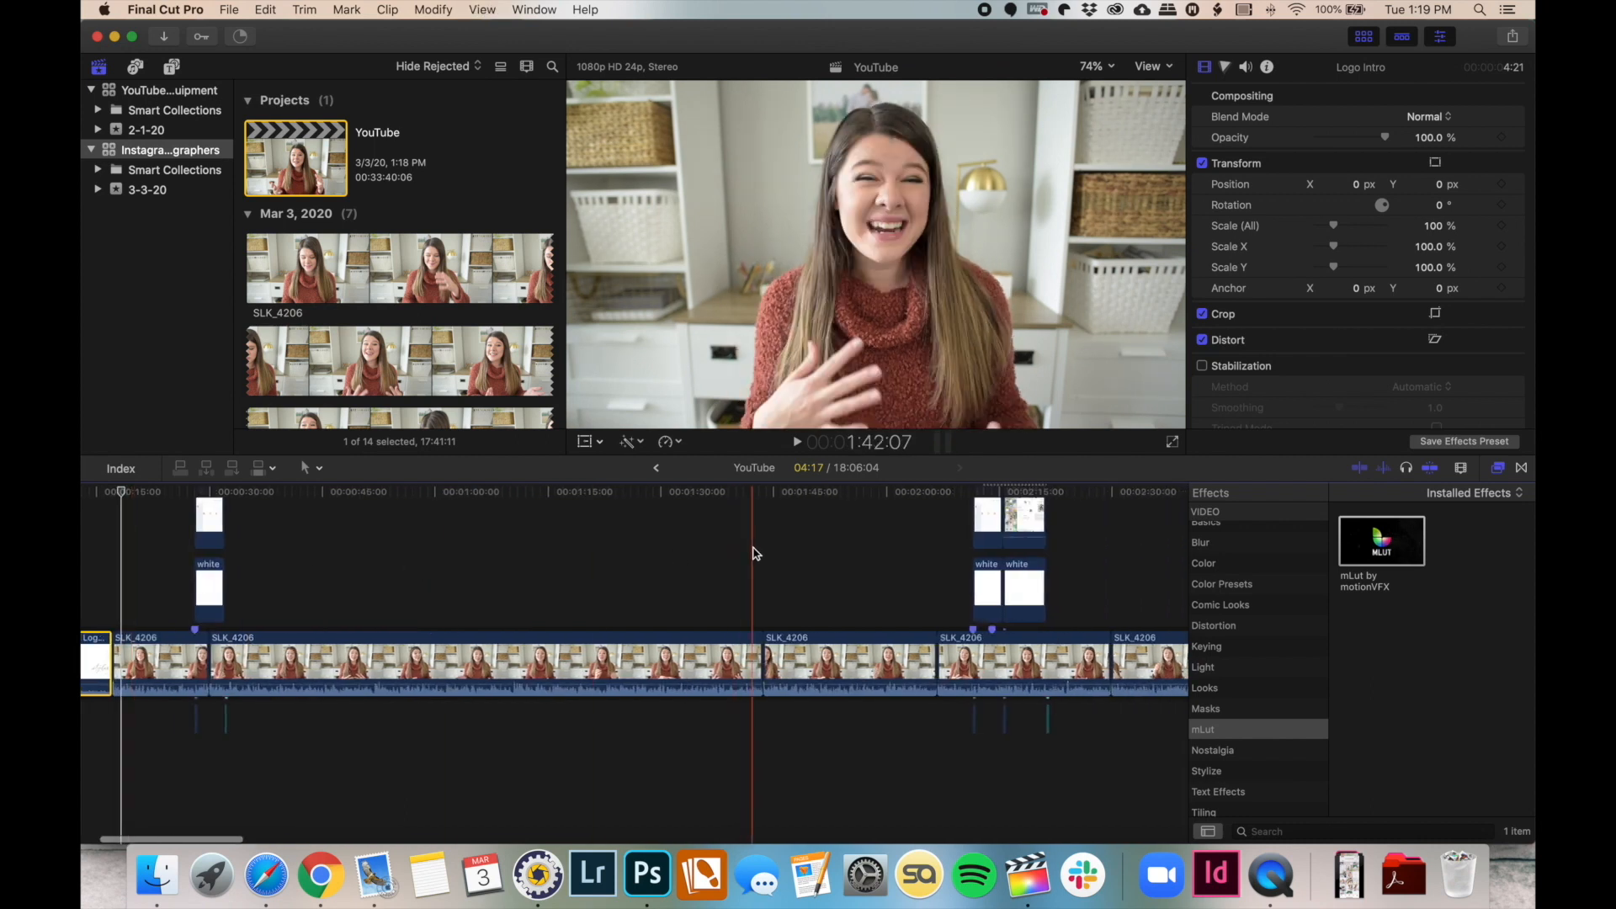
scroll(754, 553, left, 5)
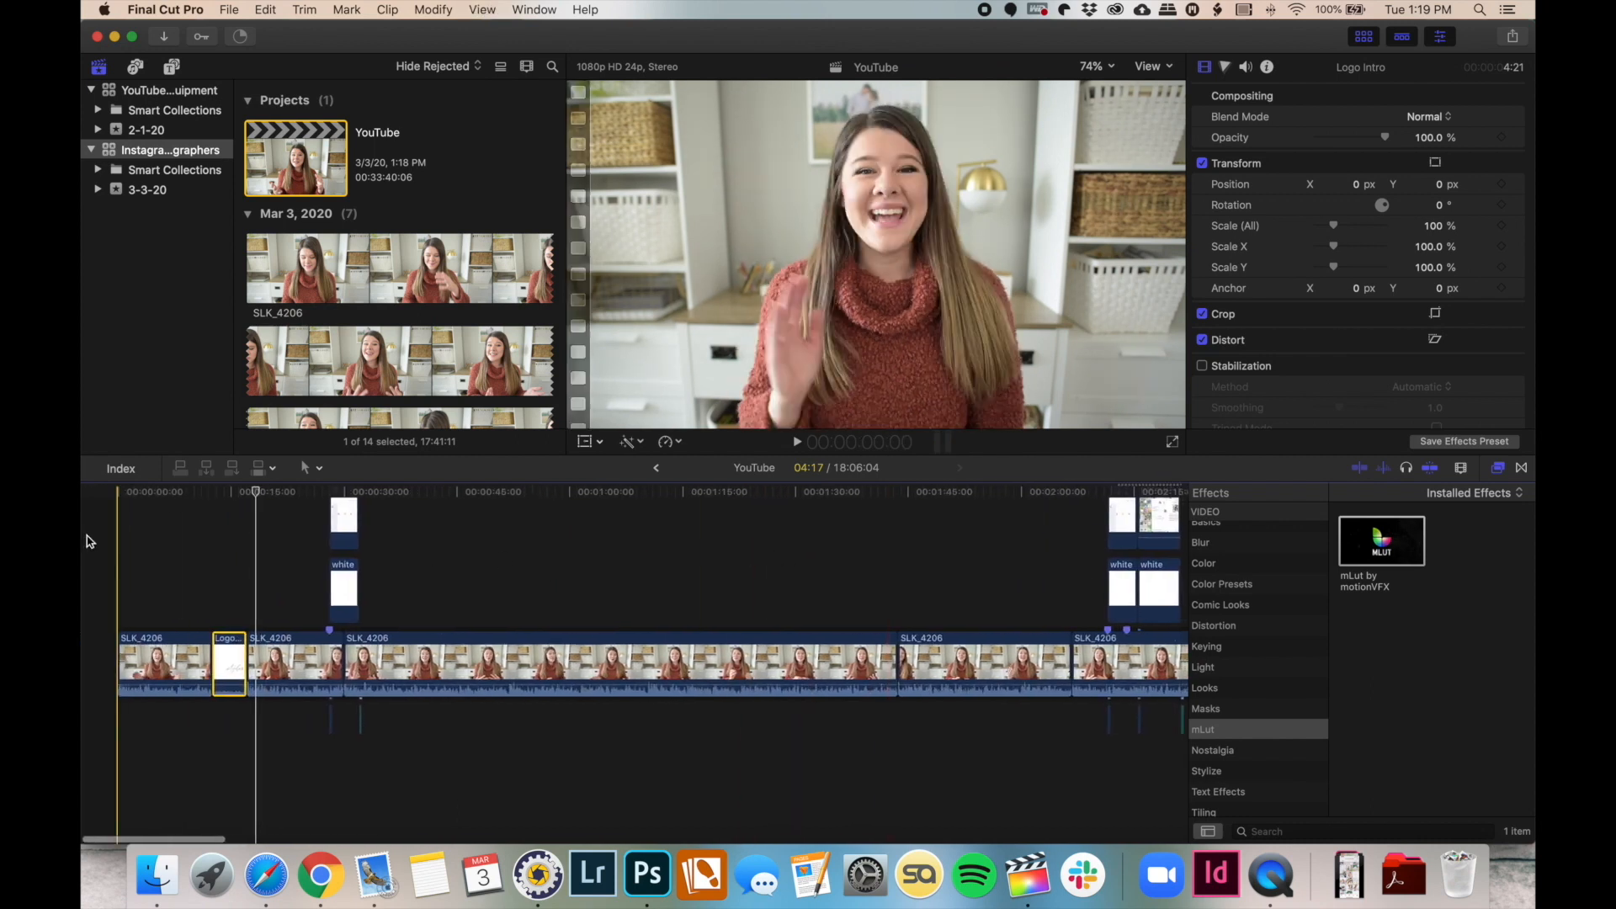